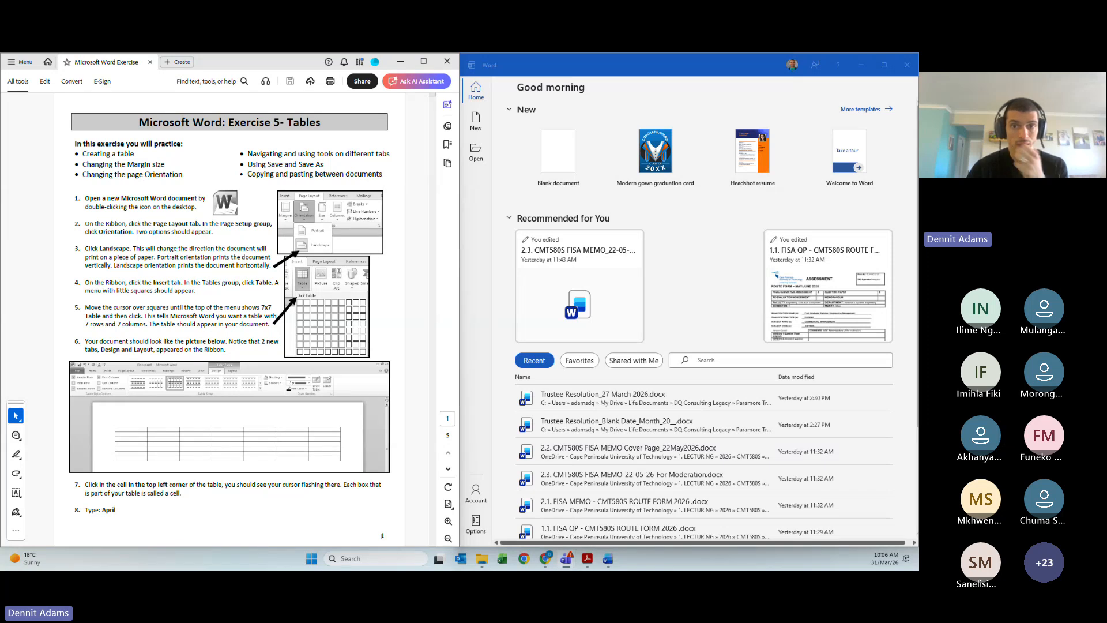
key(super+d)
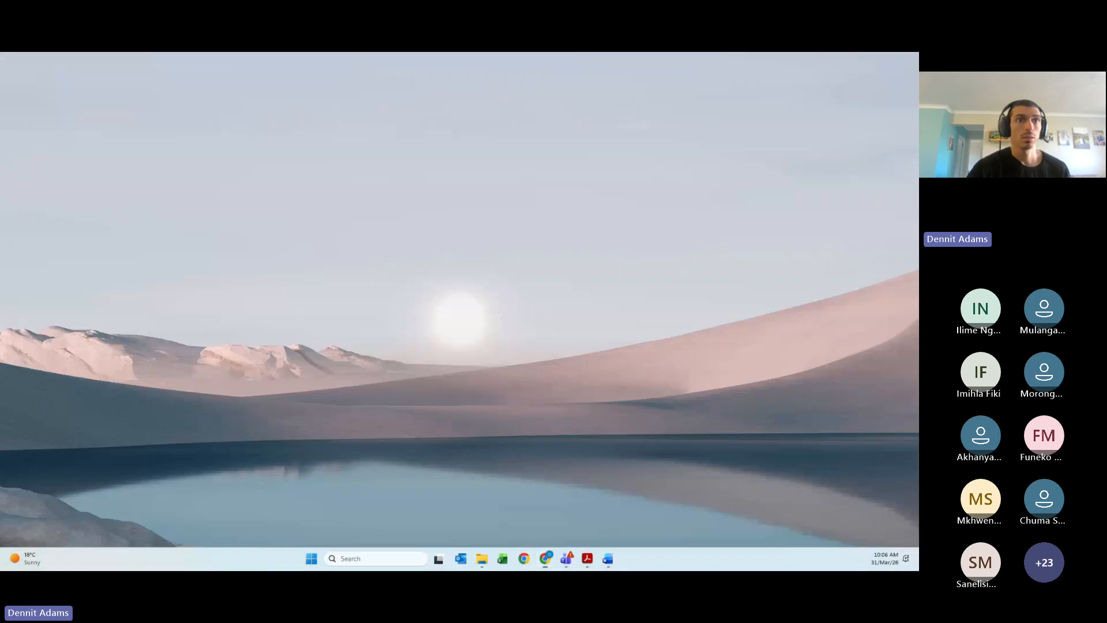
key(super+d)
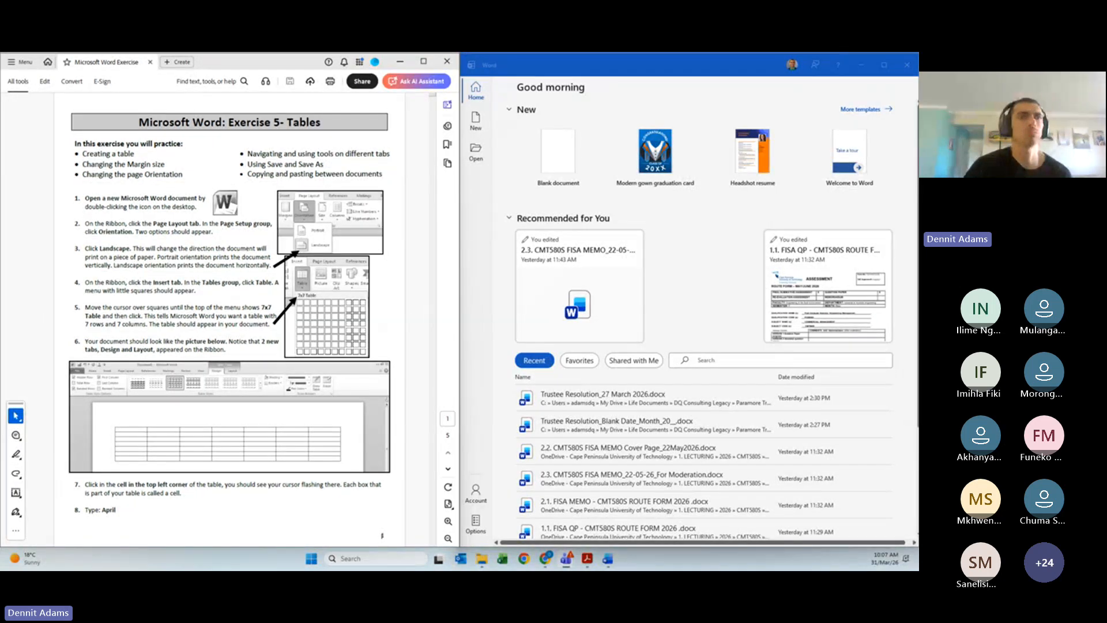
Switch to the Information Technology 1 course page in the browser and expand 2. Lecture Content and its 2.1. Microsoft Word (MS Word) folder
key(alt+Tab)
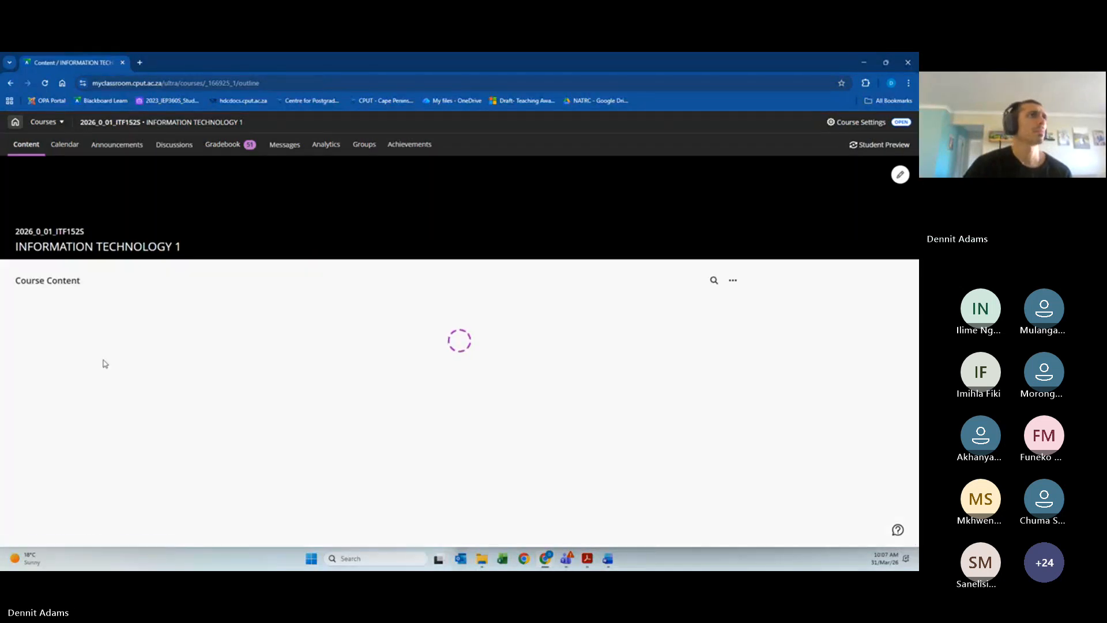
scroll(72, 413, down, 1)
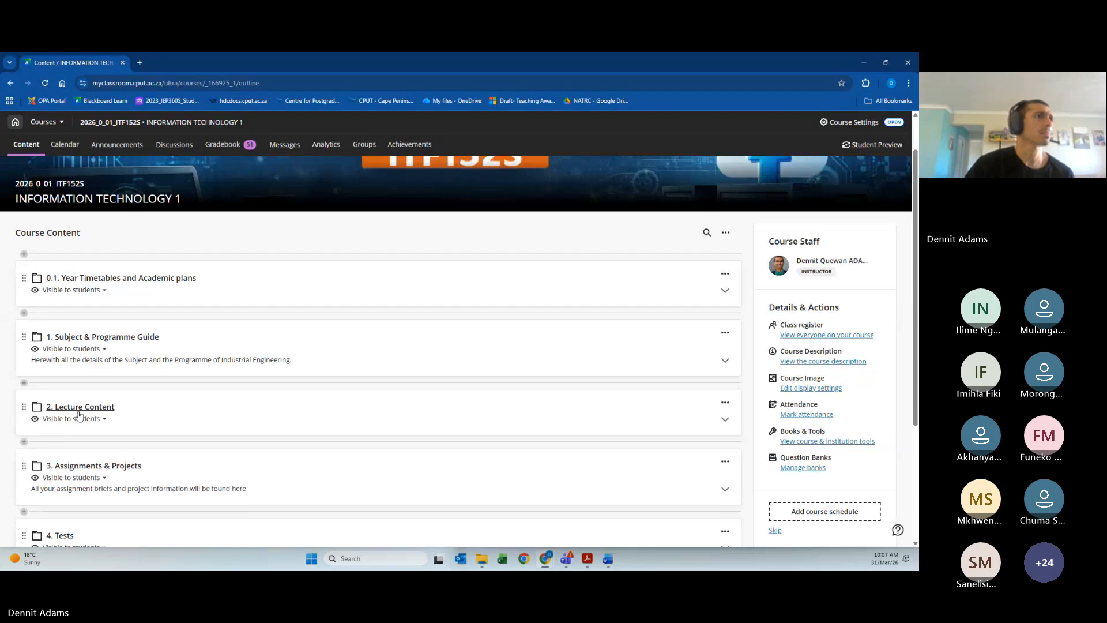
click(80, 410)
scroll(241, 410, down, 1)
scroll(240, 410, down, 2)
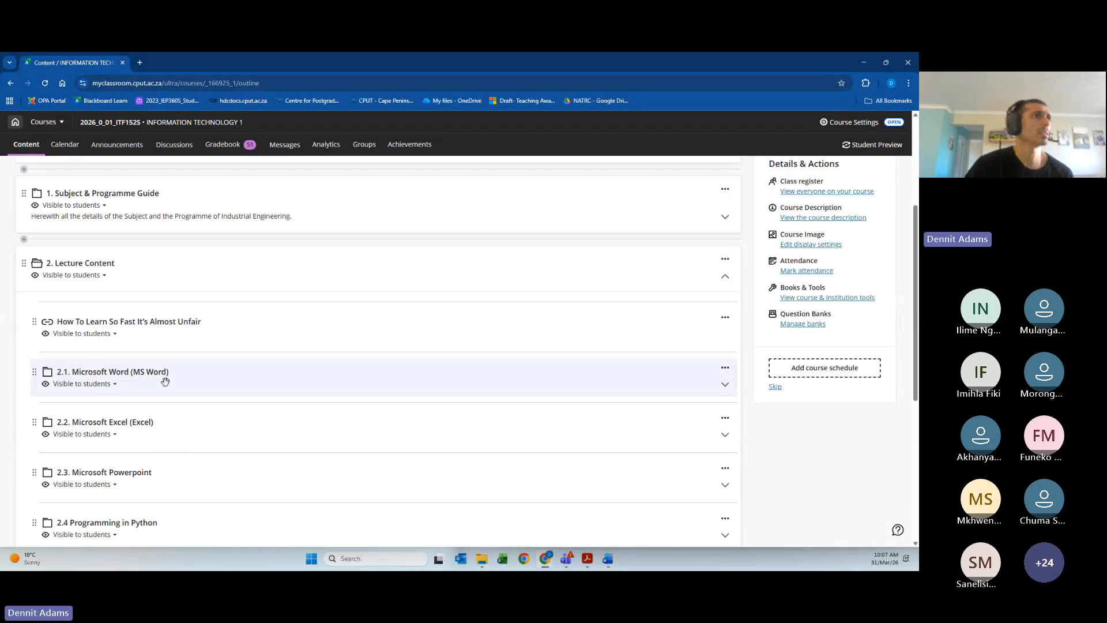
click(302, 386)
scroll(299, 389, down, 3)
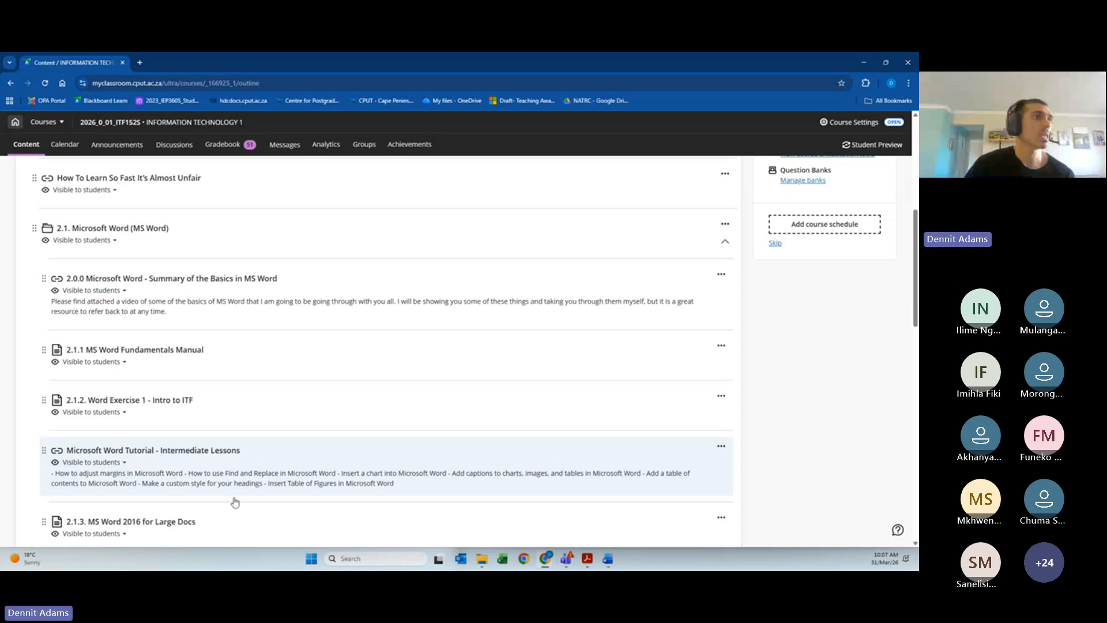
Look through the course materials listed in the 2.1. Microsoft Word (MS Word) folder
scroll(235, 502, down, 1)
scroll(242, 455, down, 2)
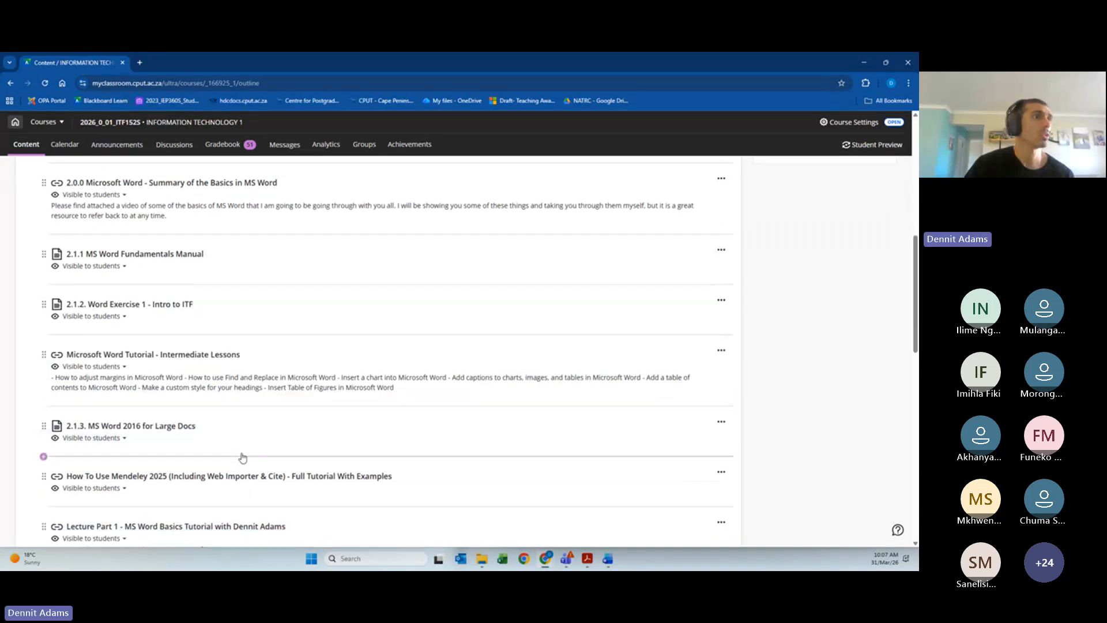
scroll(256, 395, down, 1)
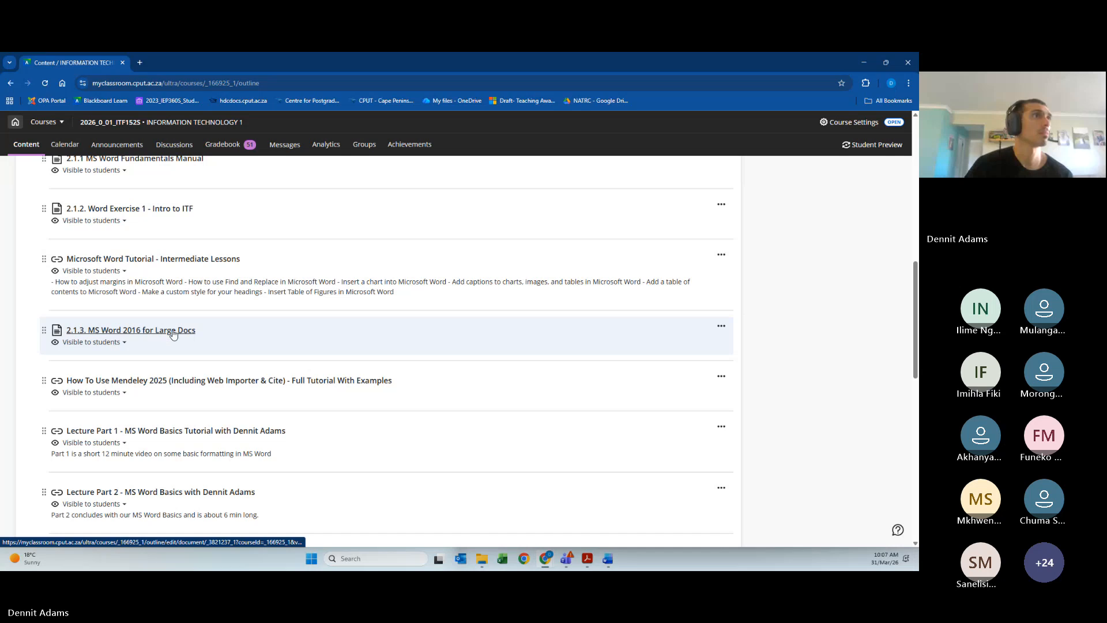
scroll(152, 222, up, 2)
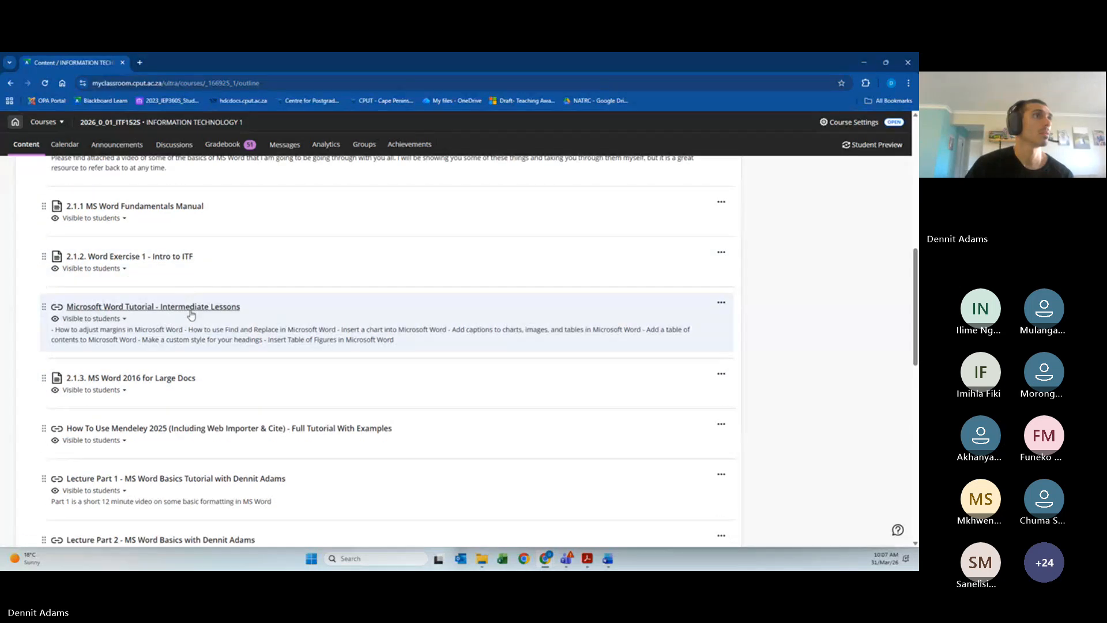
scroll(147, 260, up, 2)
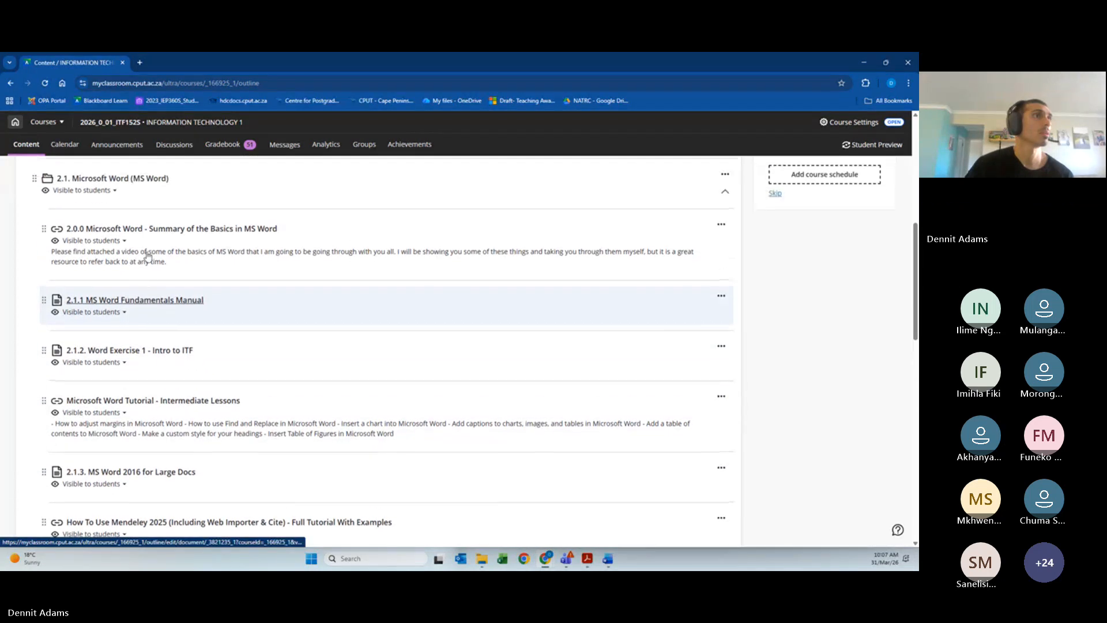
scroll(147, 267, down, 2)
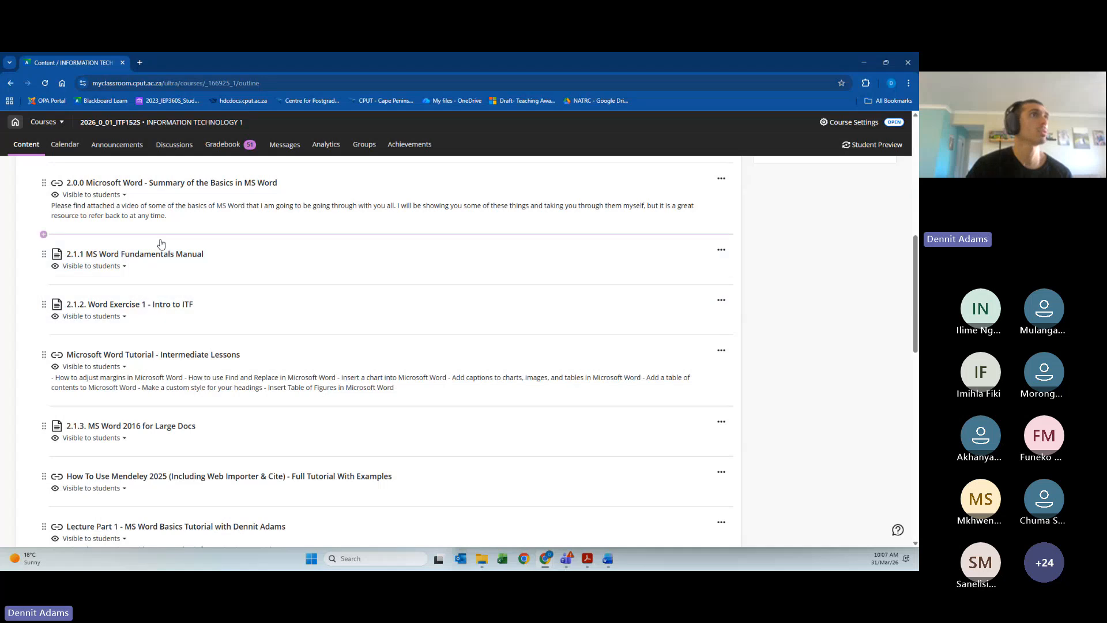
scroll(185, 282, down, 2)
scroll(188, 277, down, 6)
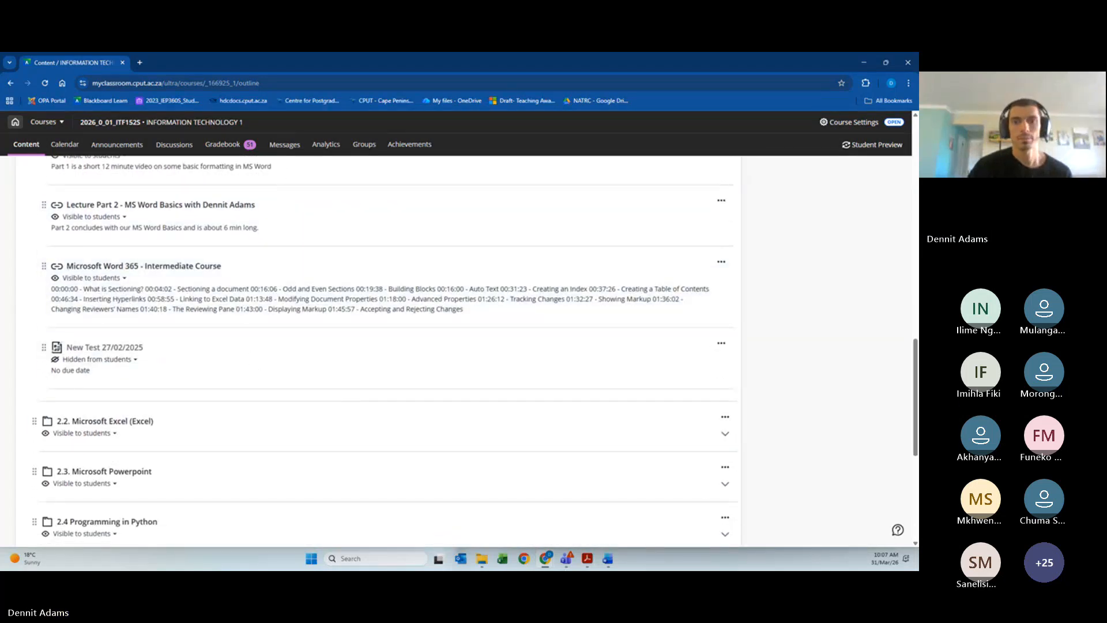
Upload "2. Creating tables activity.pdf" from the 1. MS Word folder in File Explorer between Lecture Part 1 and Part 2, allowing View and download
mouse_move(481, 558)
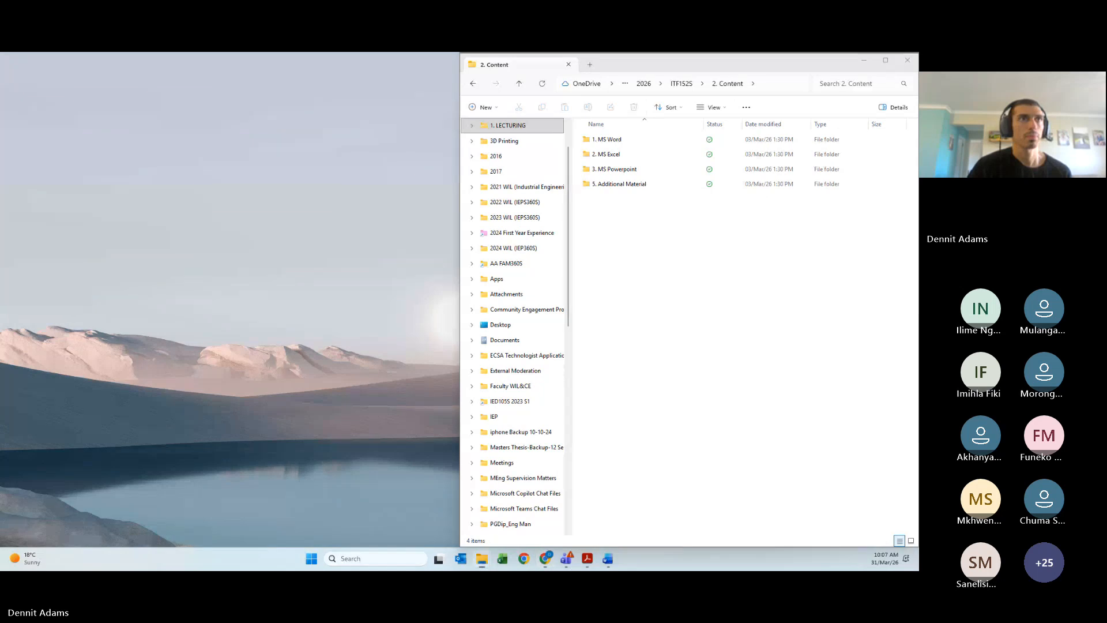
click(481, 513)
double_click(666, 141)
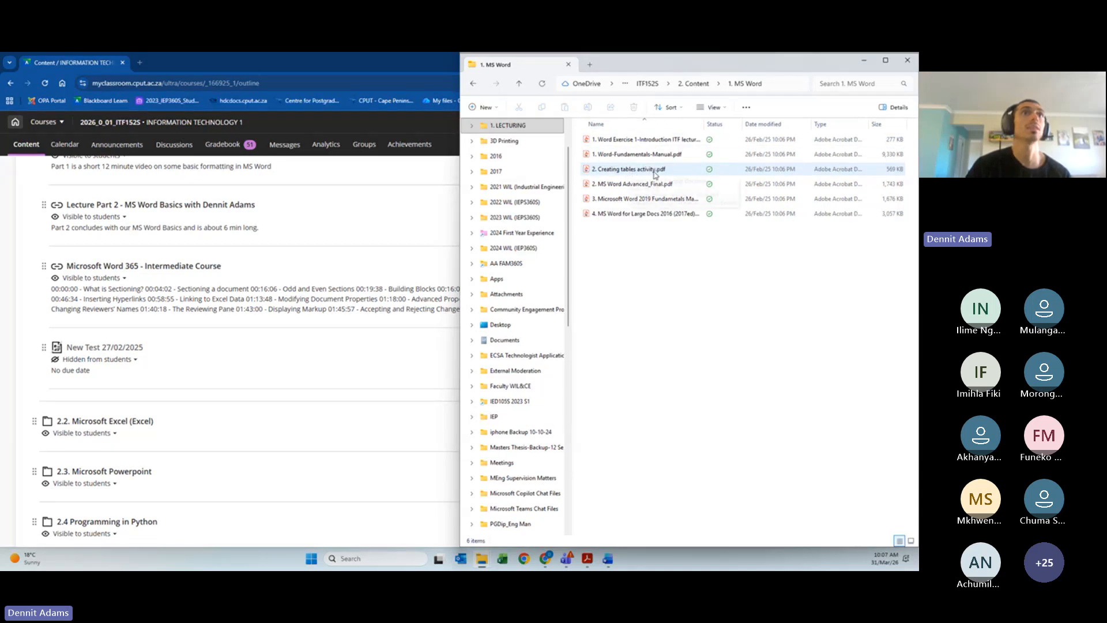
click(614, 170)
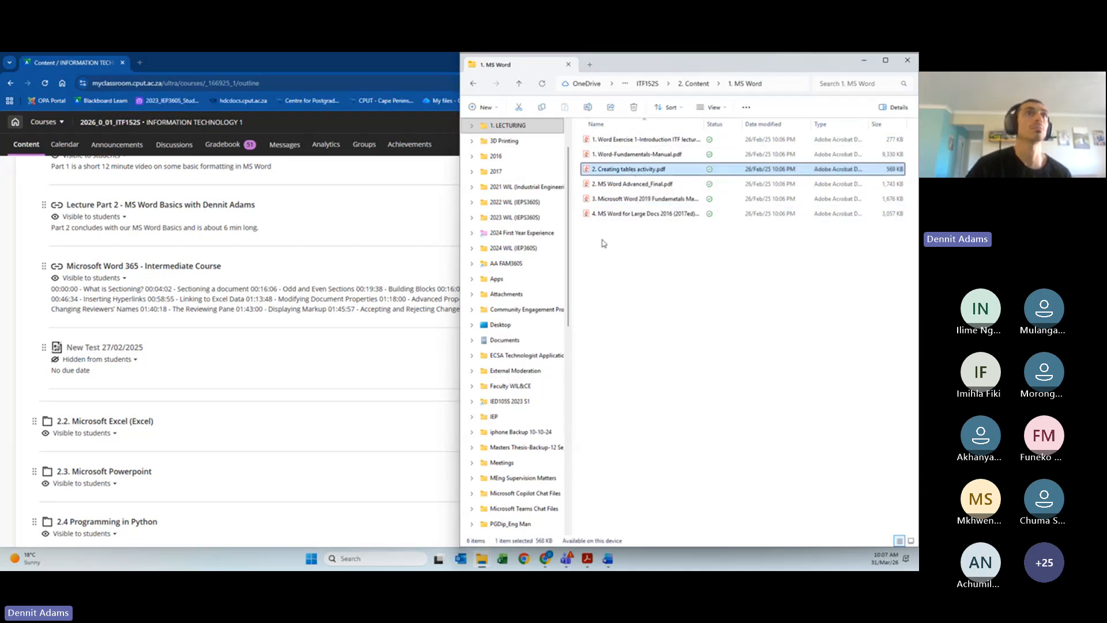
drag(613, 170, 115, 209)
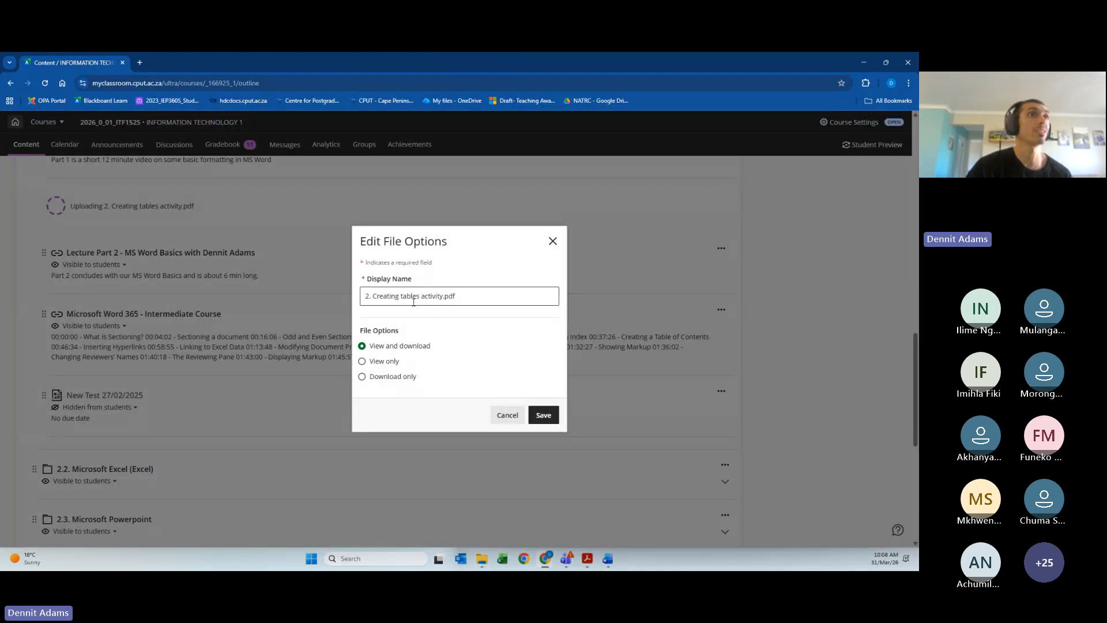
click(544, 415)
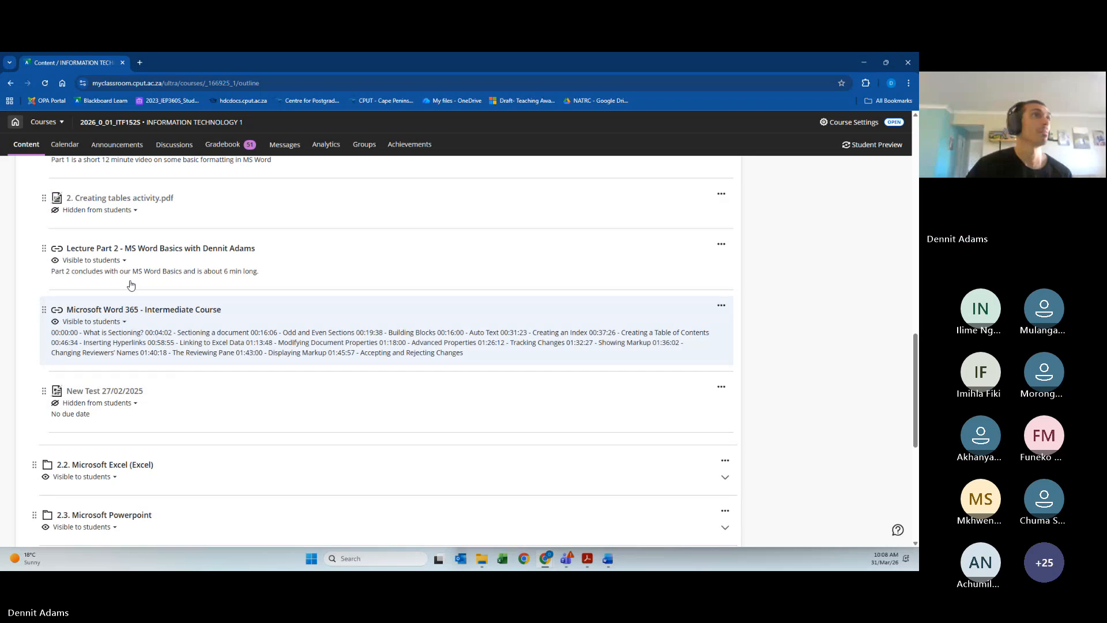
Make the uploaded "2. Creating tables activity.pdf" visible to students and minimise the browser
click(102, 211)
click(124, 224)
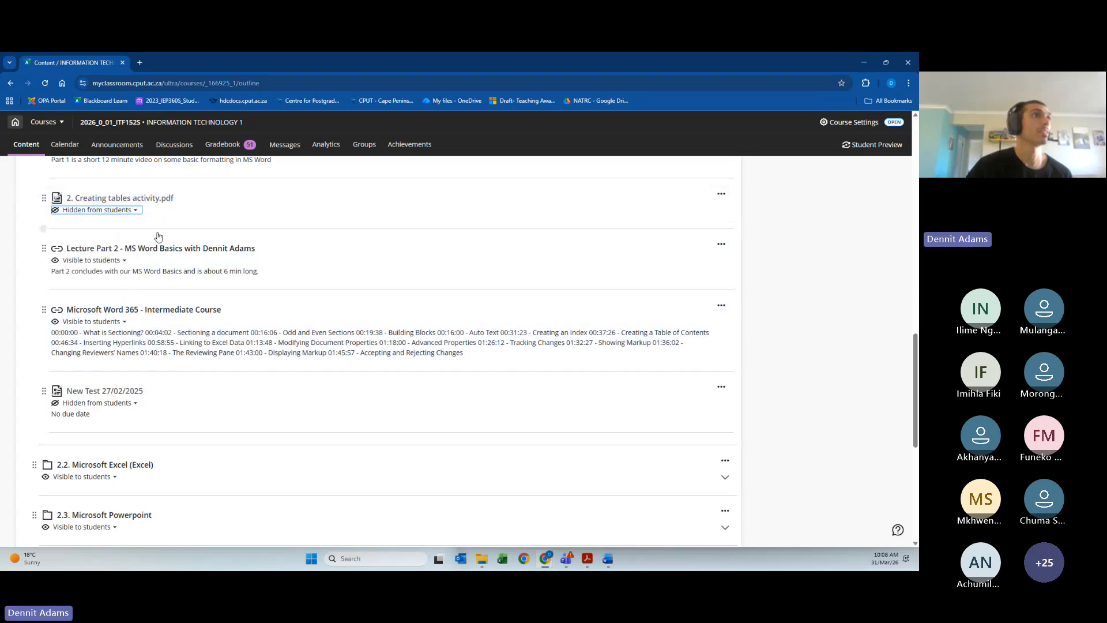
scroll(182, 280, up, 3)
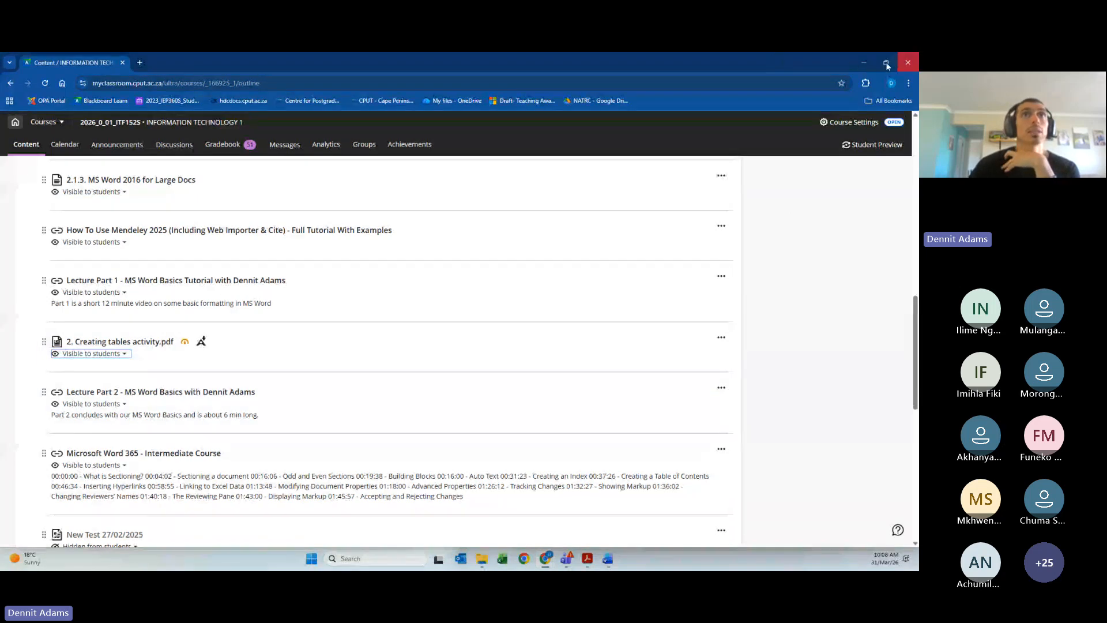
click(865, 63)
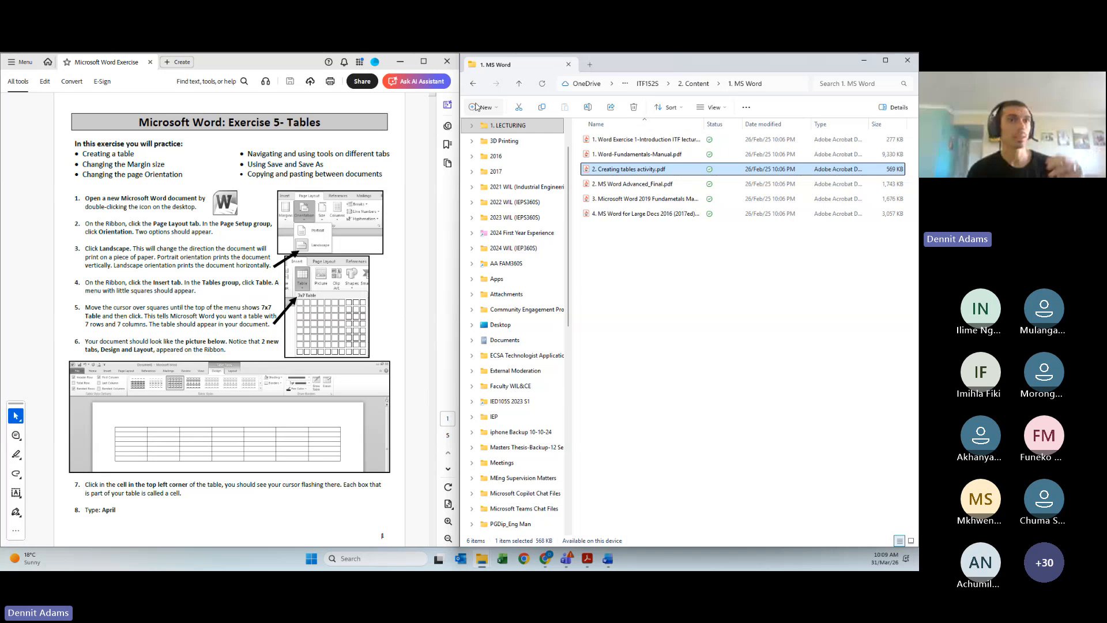
Switch to Word, create a new blank document and maximise its window
click(215, 282)
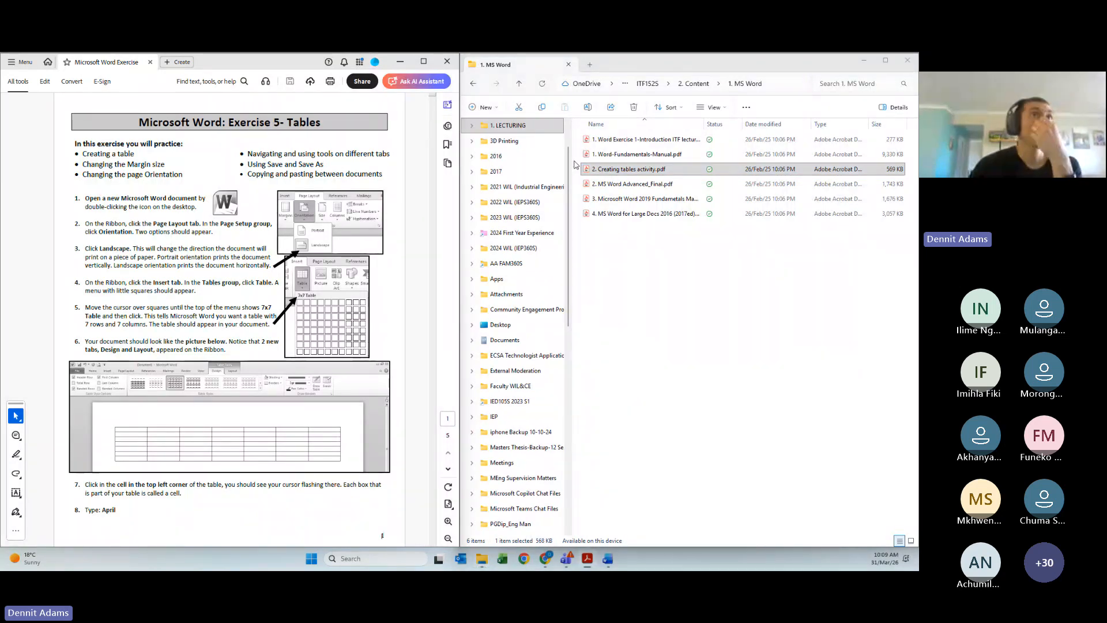
click(610, 560)
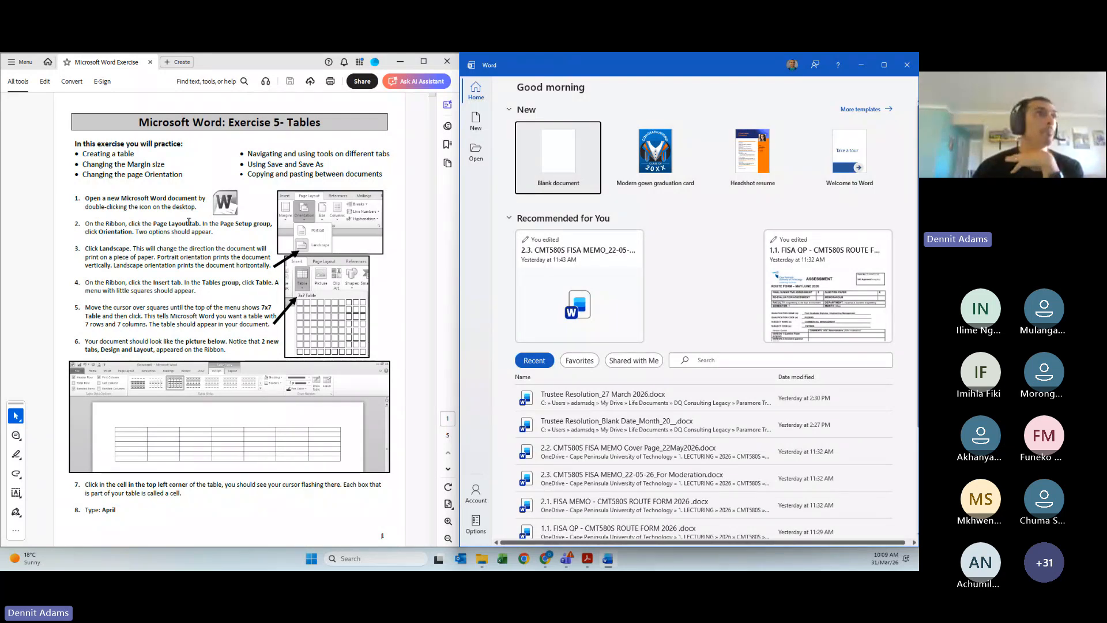
click(562, 152)
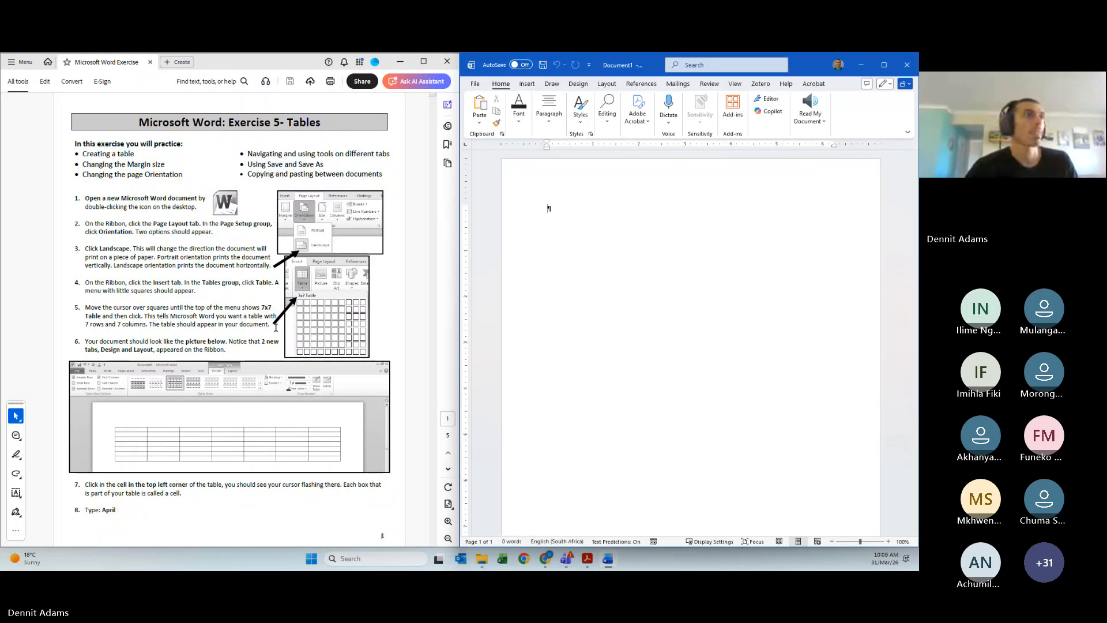
click(228, 289)
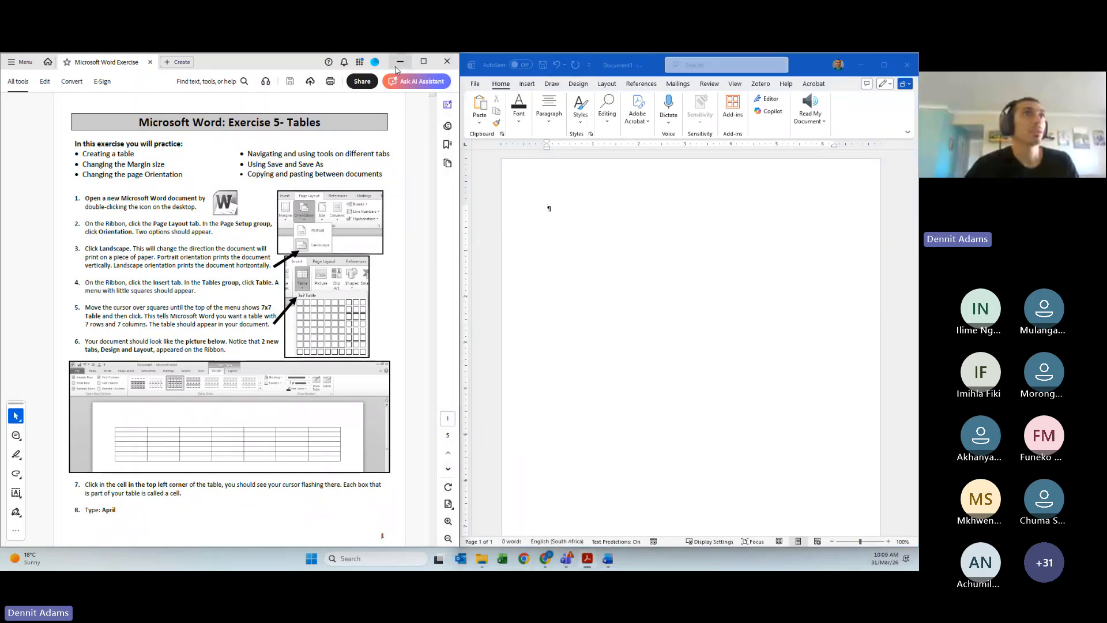
click(893, 64)
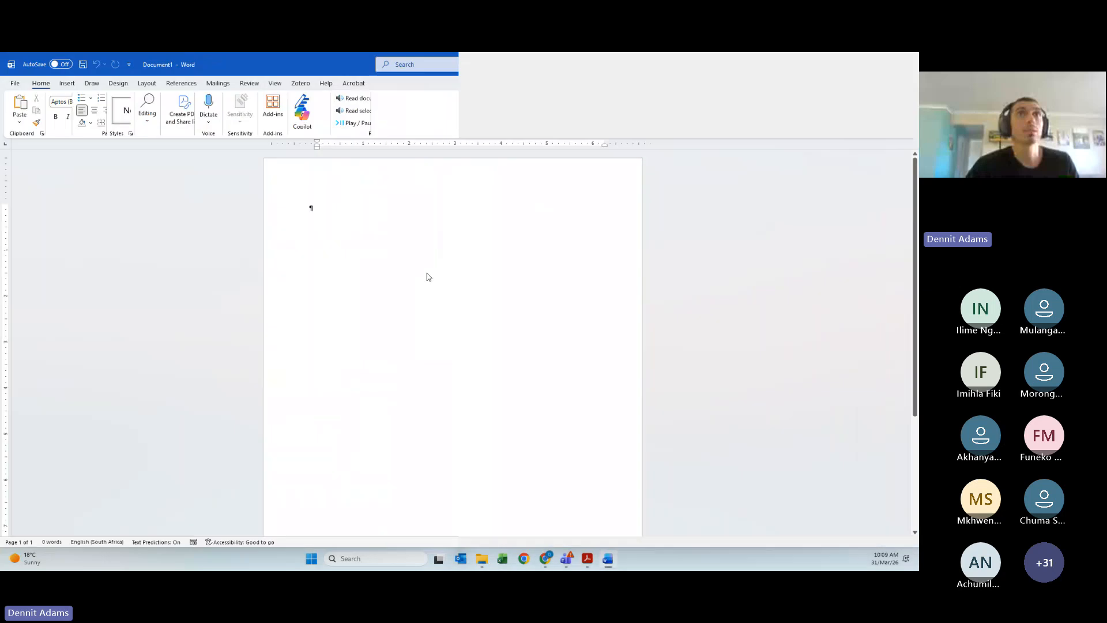
scroll(417, 330, up, 7)
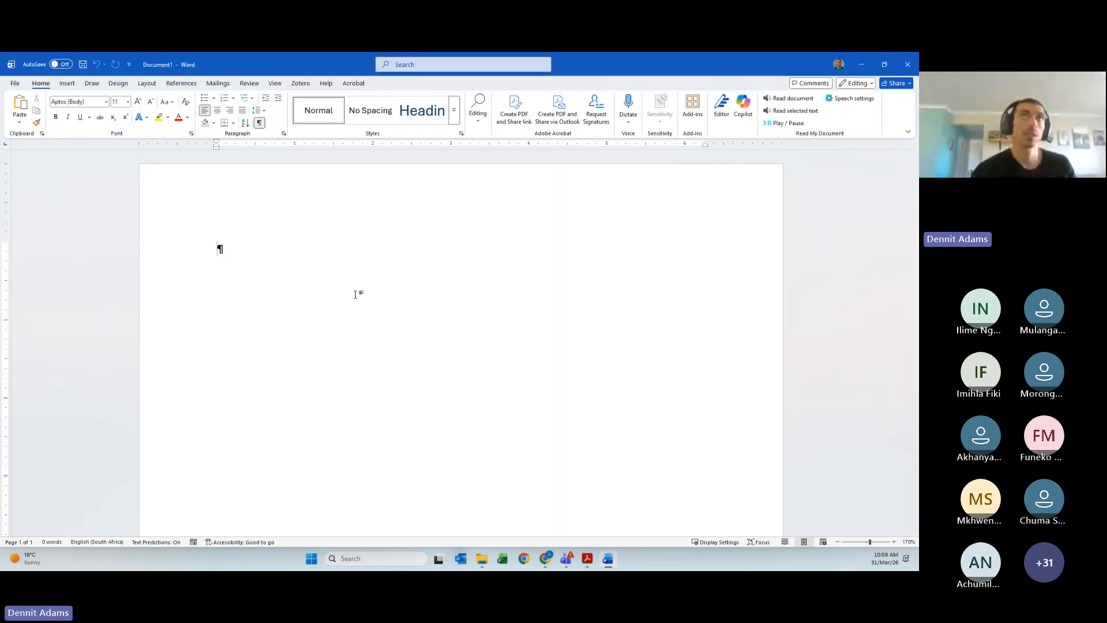
Enter "Cover Page" as the first line of the document, followed by an empty paragraph
text(Cover Page)
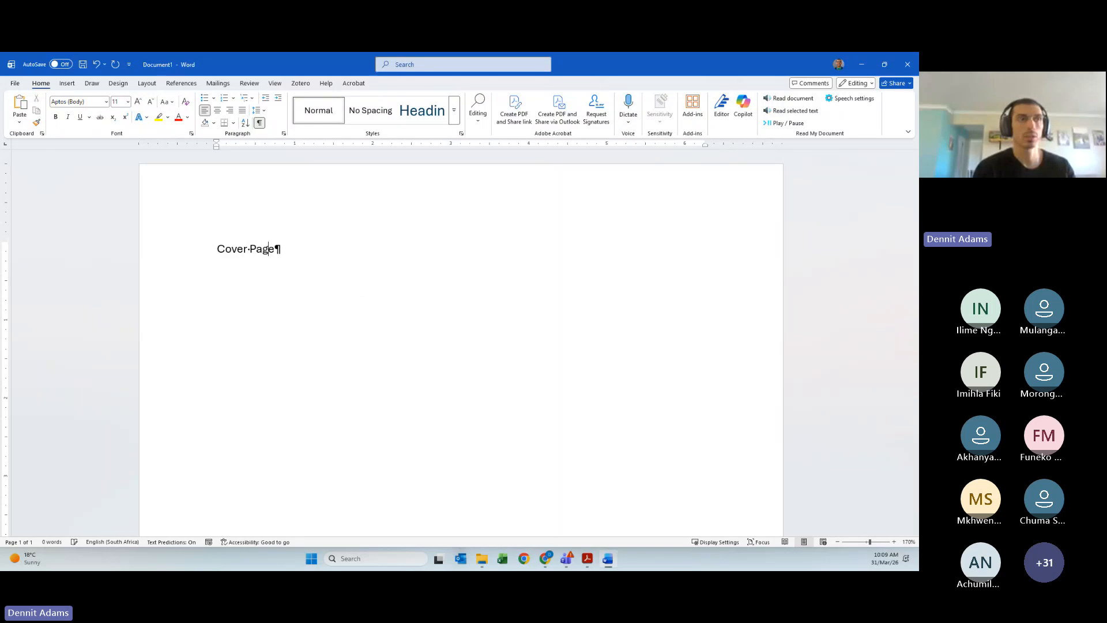
key(Return)
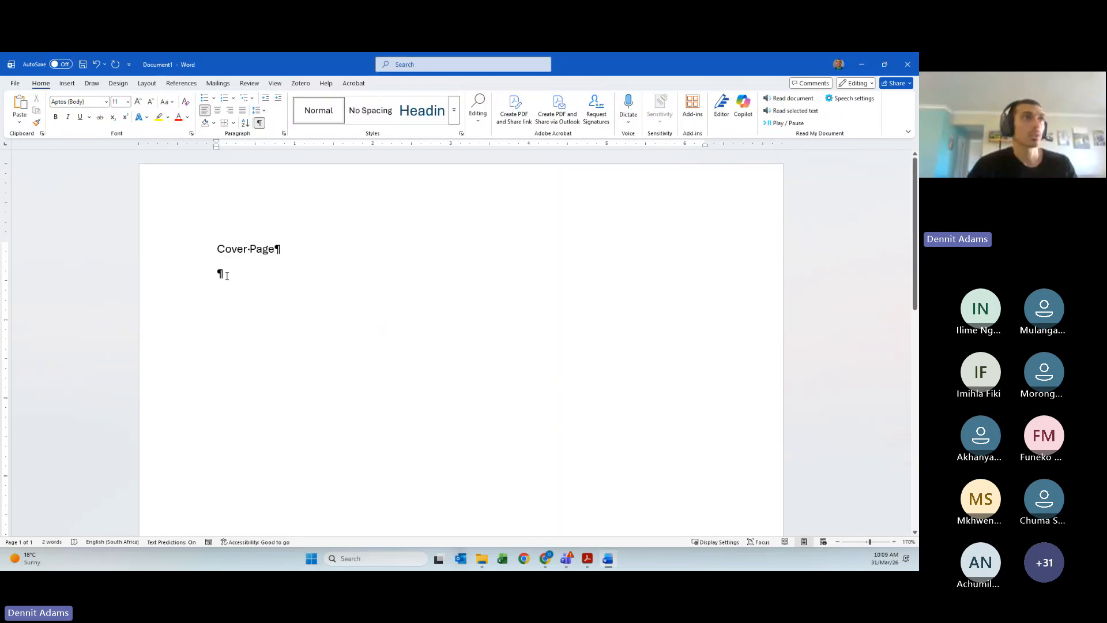
key(Return)
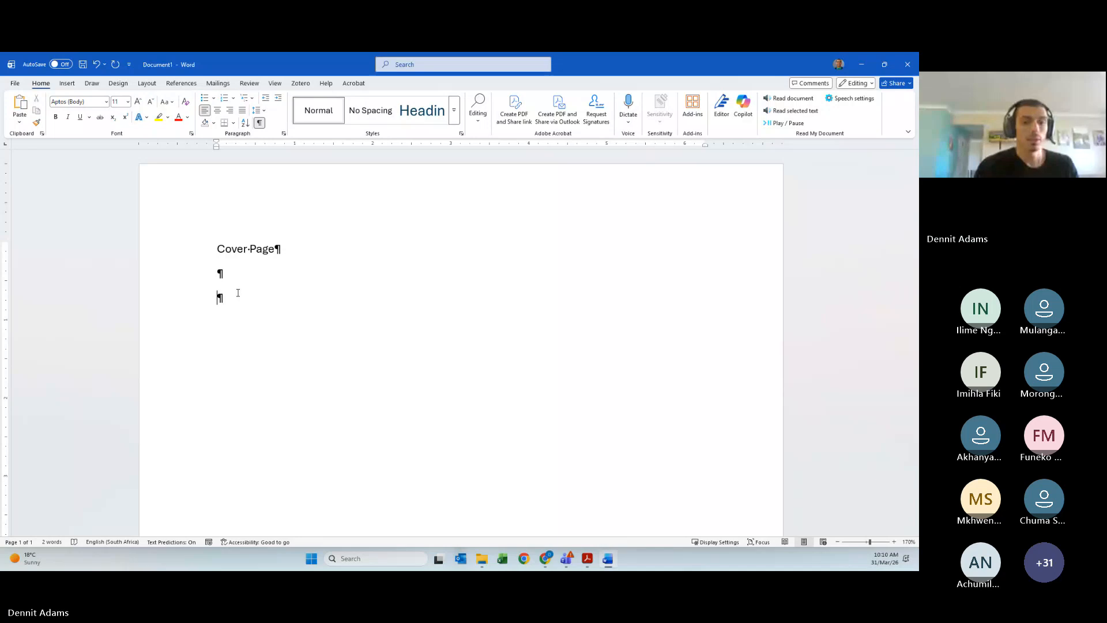
Add the line "Put List of Tables Here:" below the empty paragraph and start a new paragraph after it
text(Put List of Tablkes)
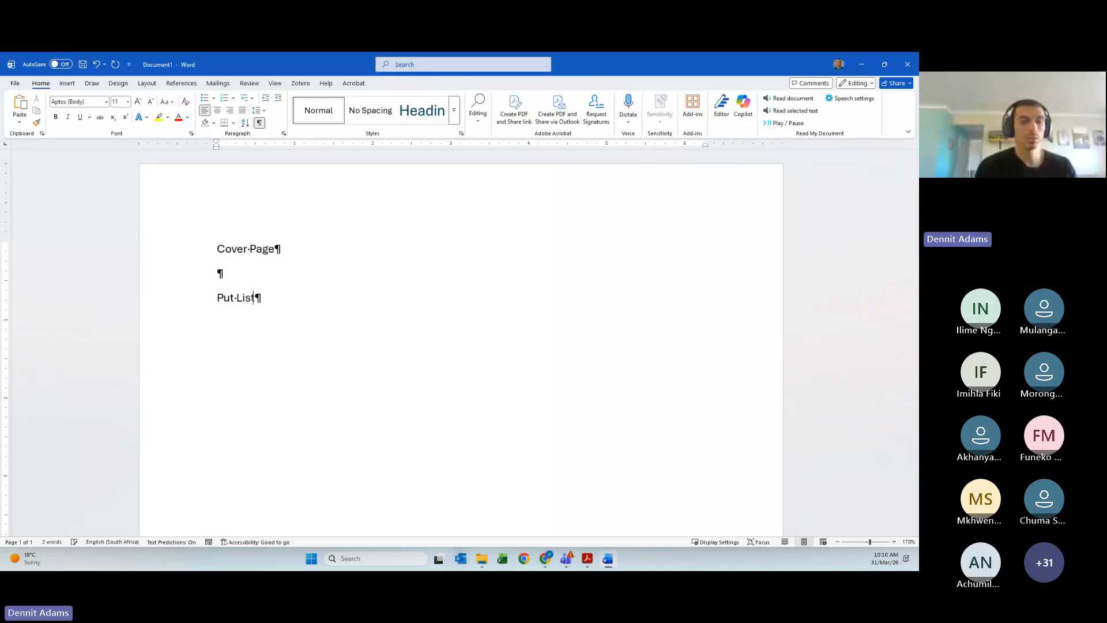
key(BackSpace)
key(BackSpace)
key(BackSpace)
key(BackSpace)
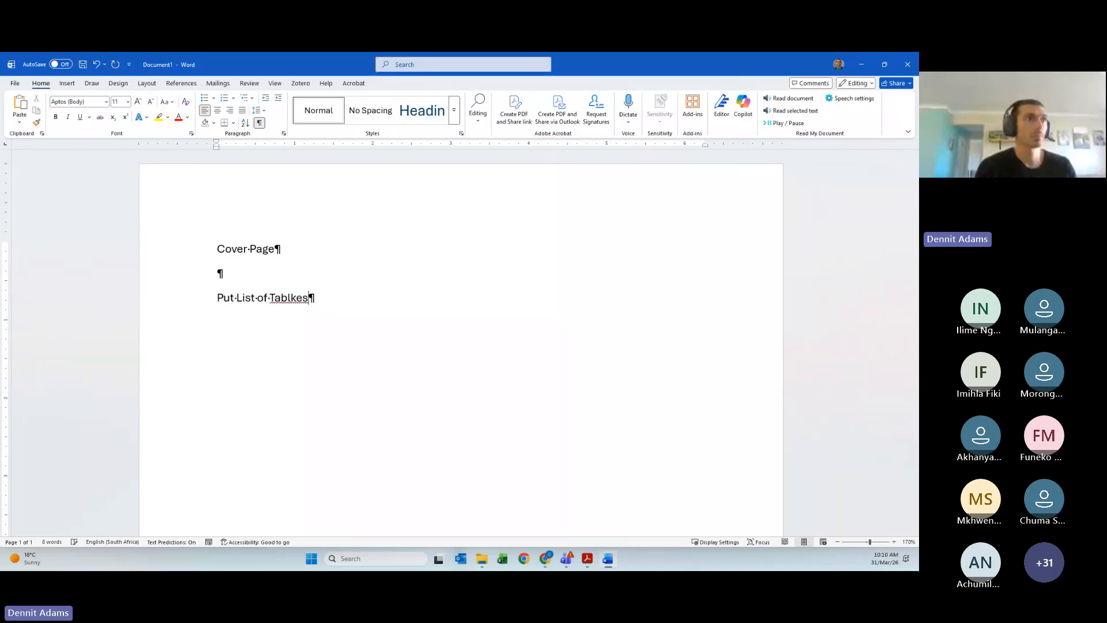
text(es Here:)
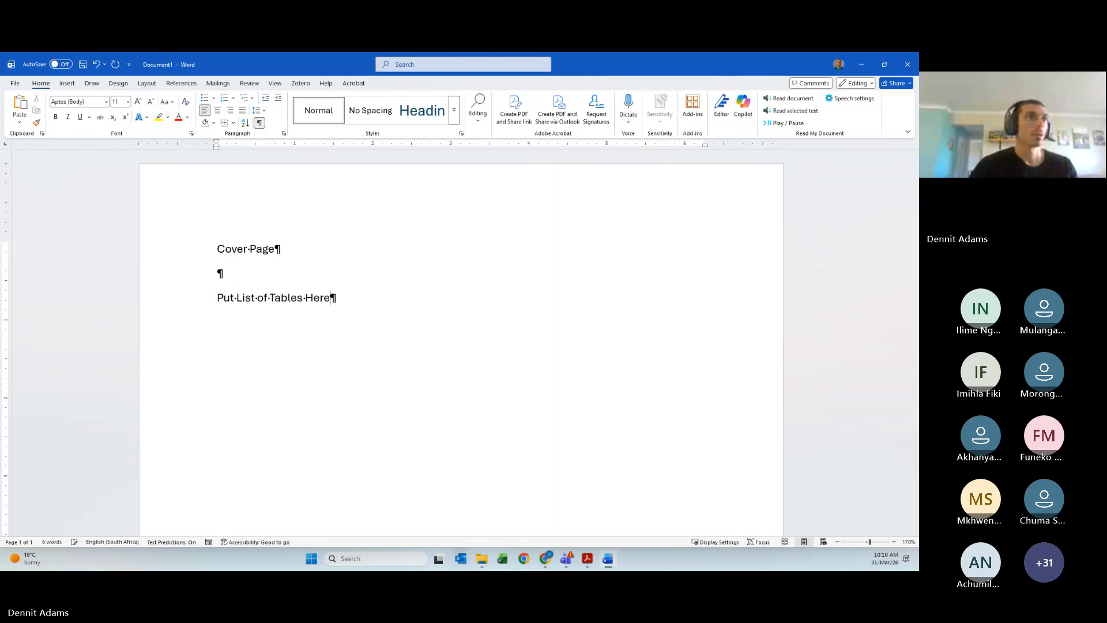
key(BackSpace)
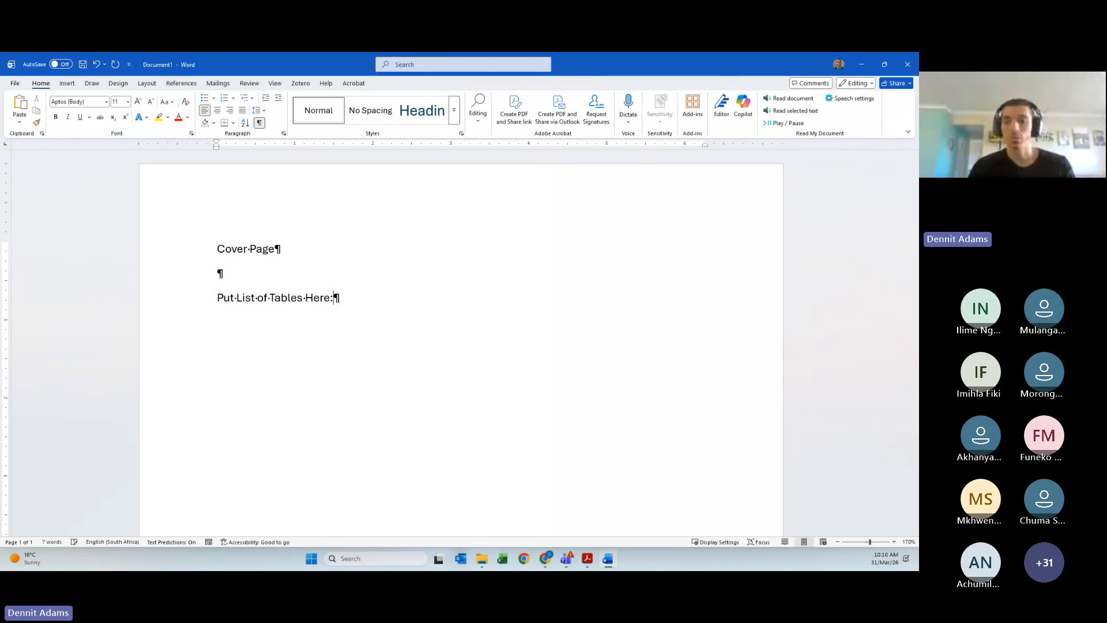
key(Return)
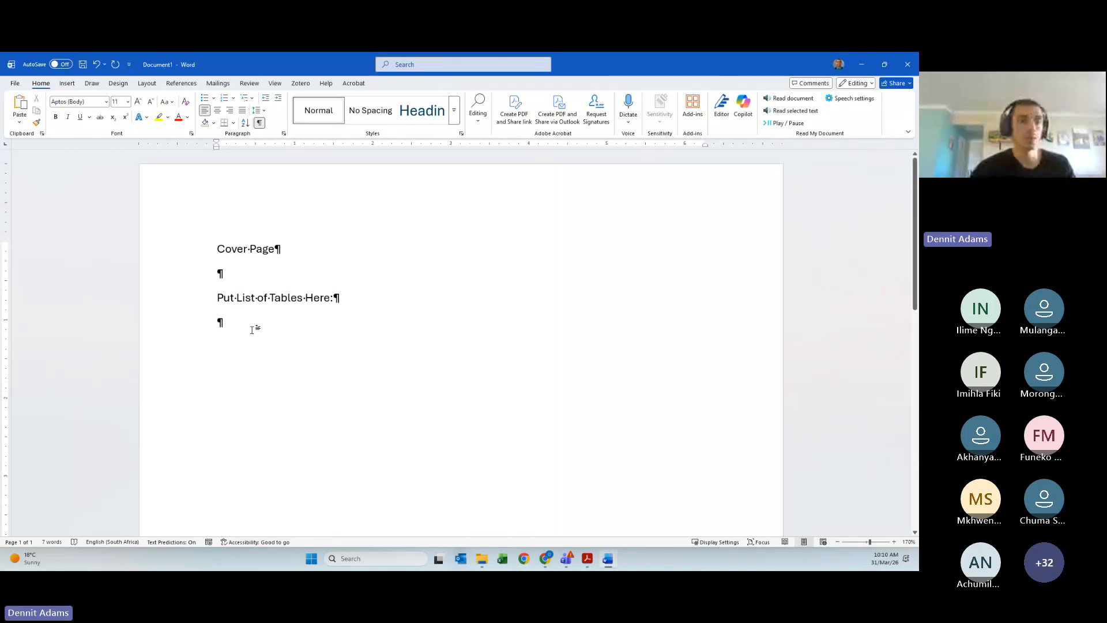
Insert a page break below "Cover Page" and remove the empty paragraph above "Put List of Tables Here:" on the new page
click(220, 273)
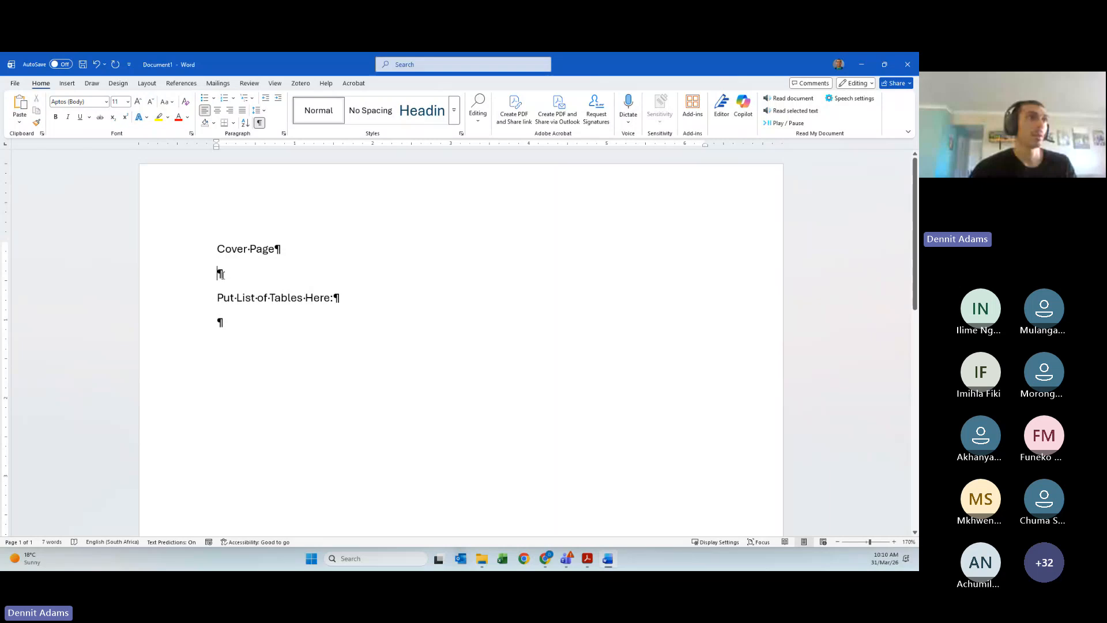
key(ctrl+Return)
scroll(314, 296, down, 3)
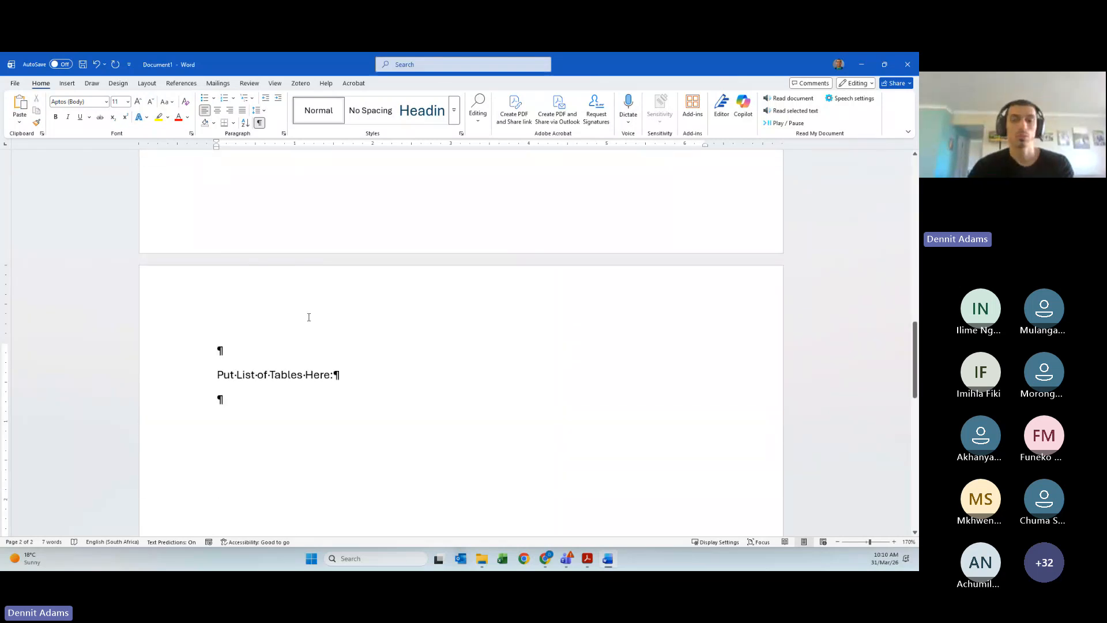
key(Delete)
scroll(315, 350, up, 2)
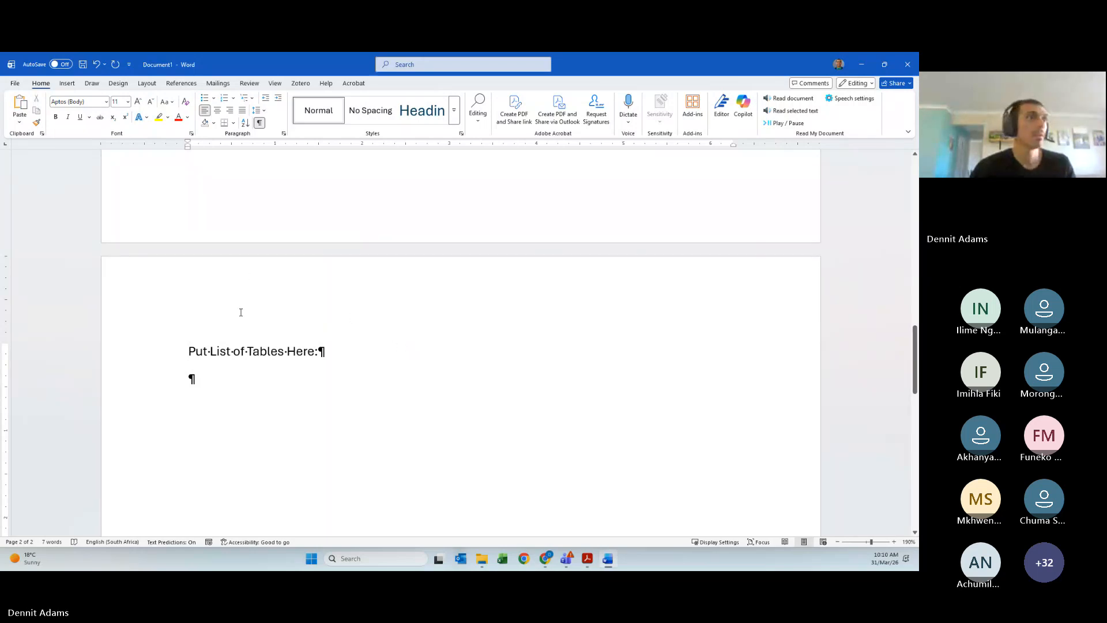
scroll(240, 310, down, 2)
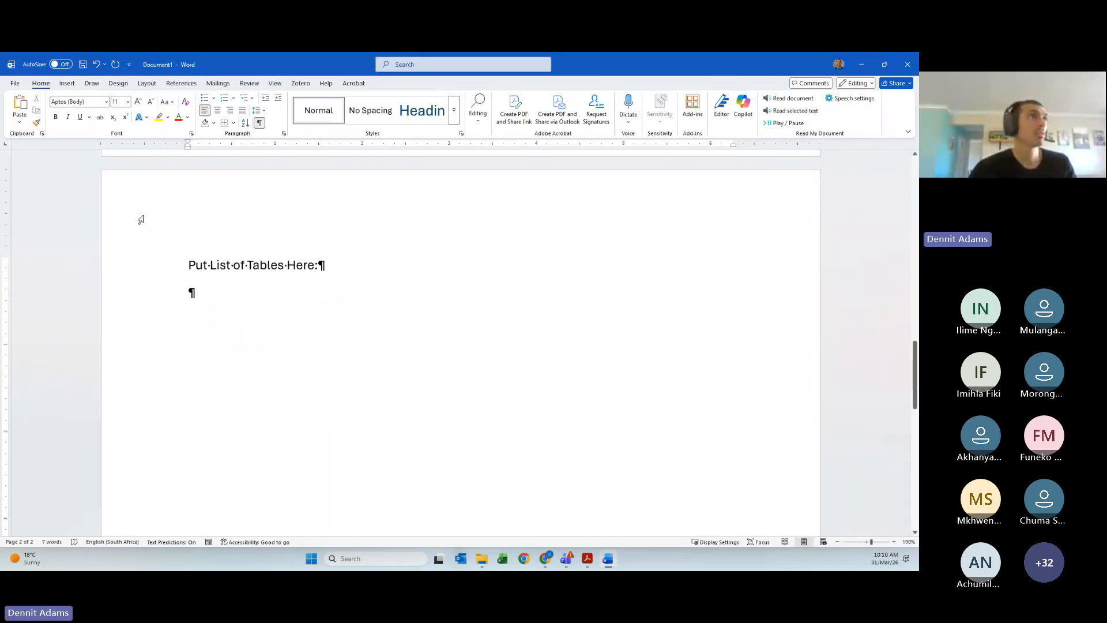
Insert a page break below the "Put List of Tables Here:" line to start a third page
click(310, 291)
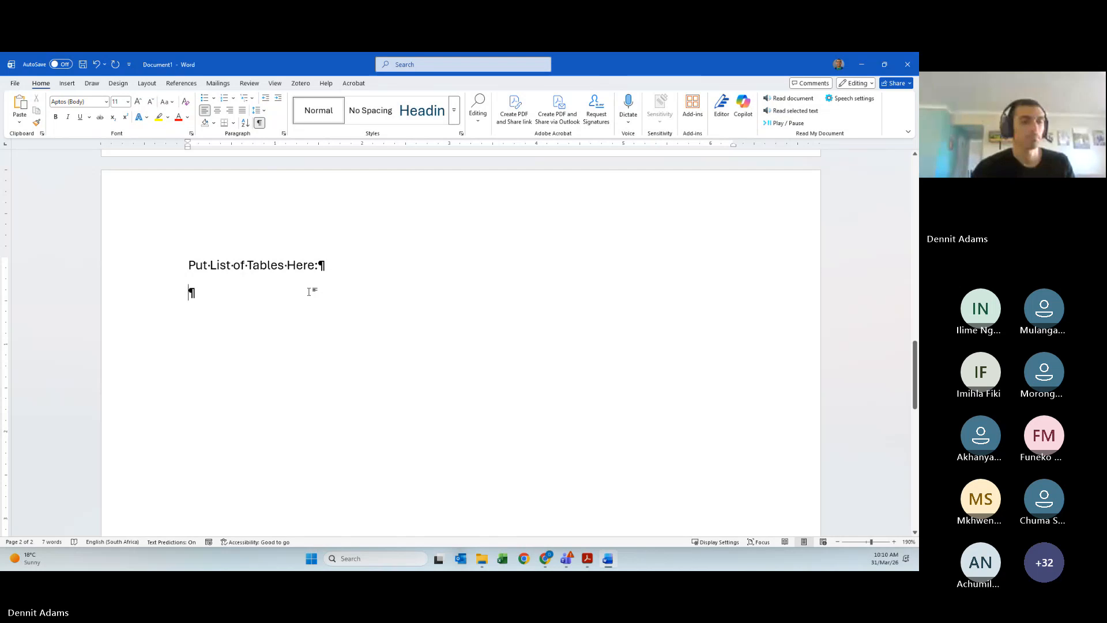
key(ctrl+Return)
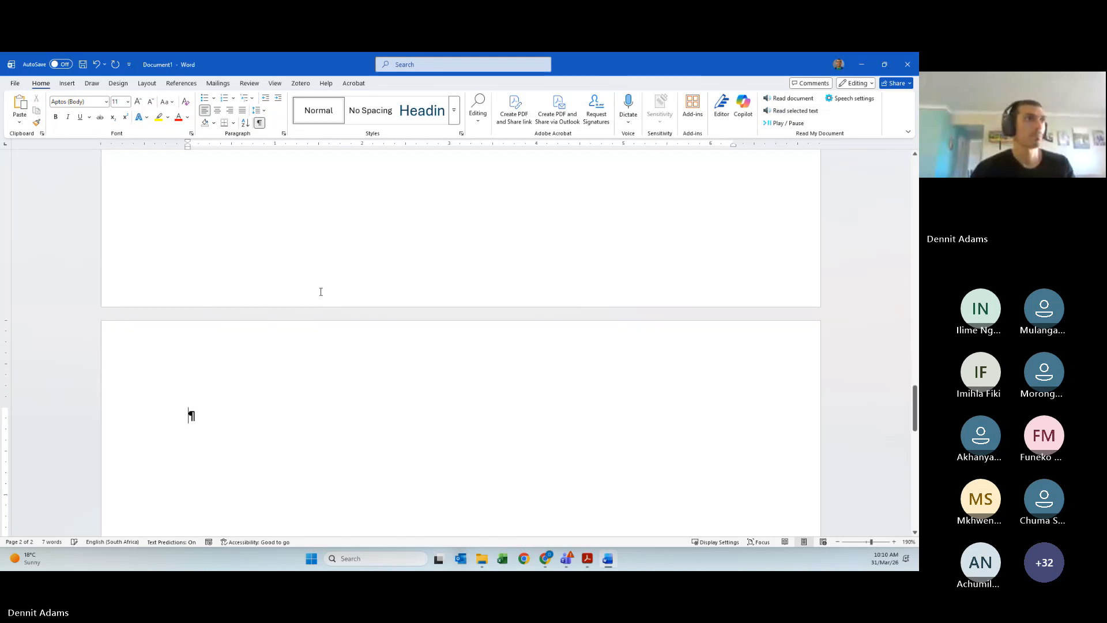
scroll(321, 291, down, 1)
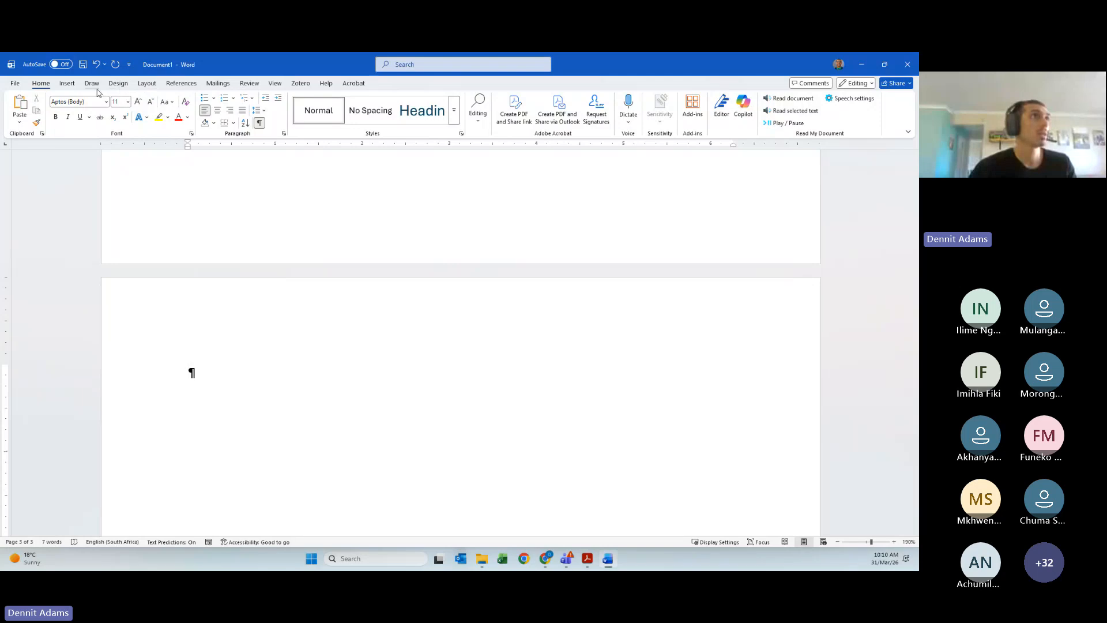
Insert a 4x4 table on the third page and apply the green grid table style with a thicker line under the header row
click(67, 84)
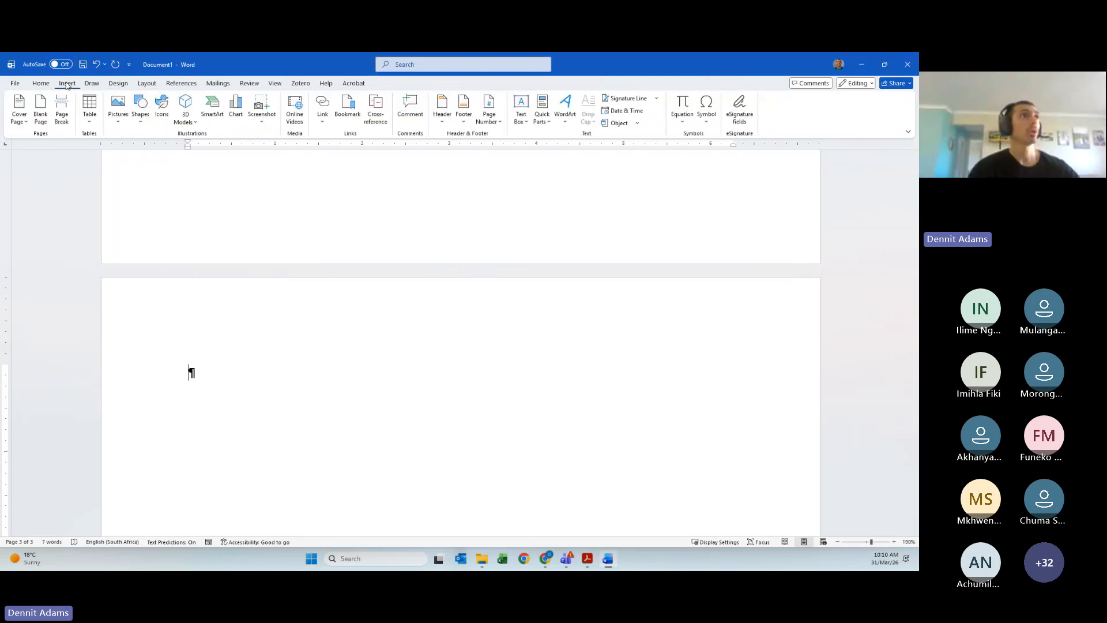
click(91, 115)
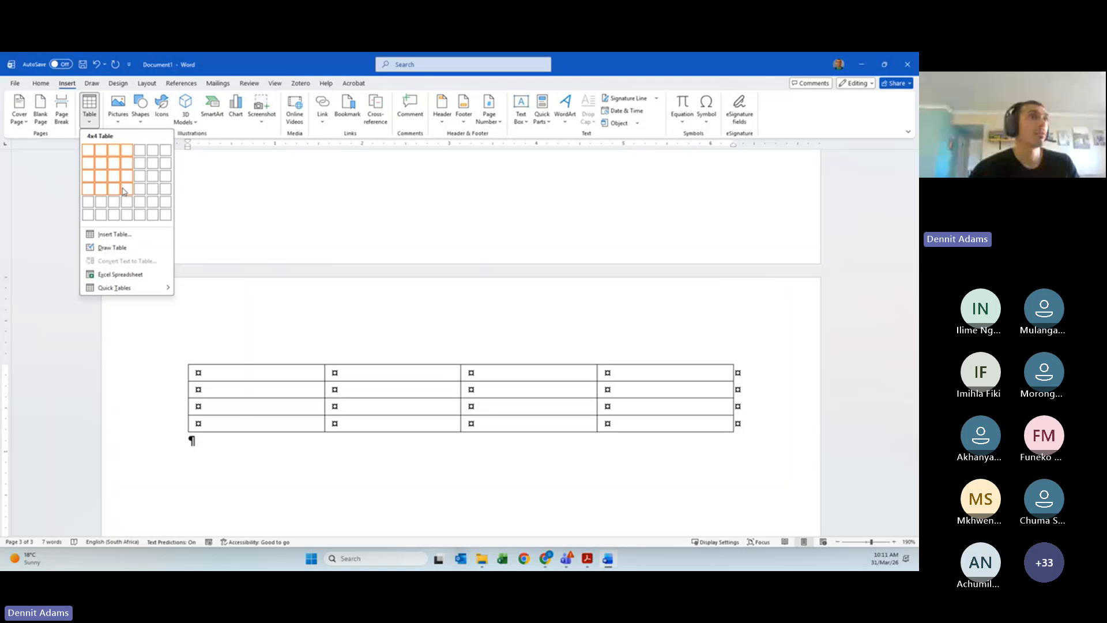
click(124, 191)
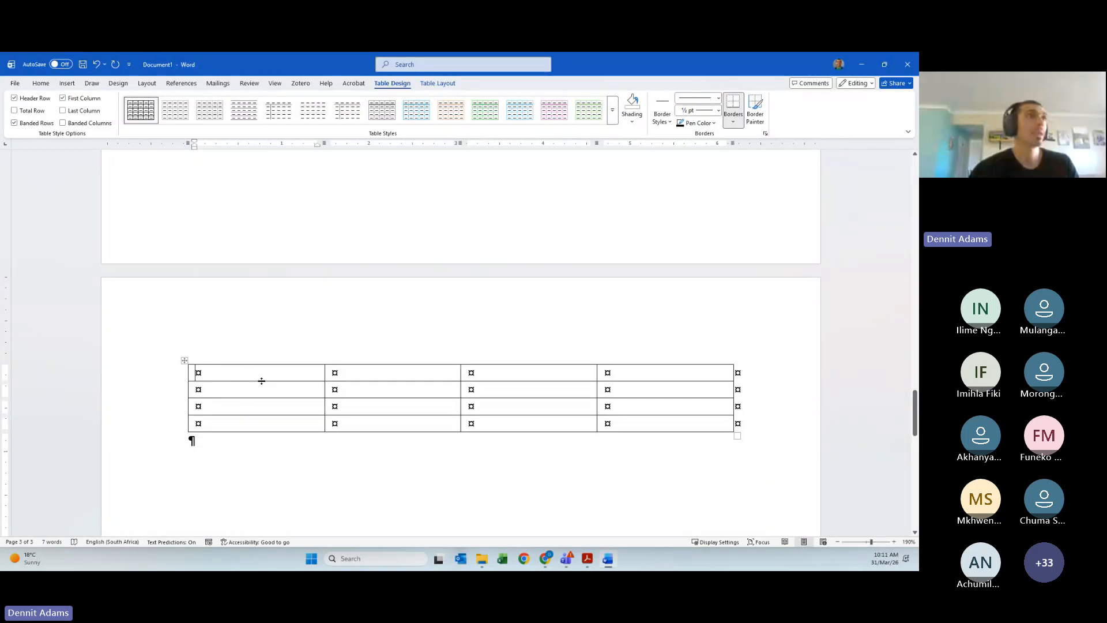
click(479, 119)
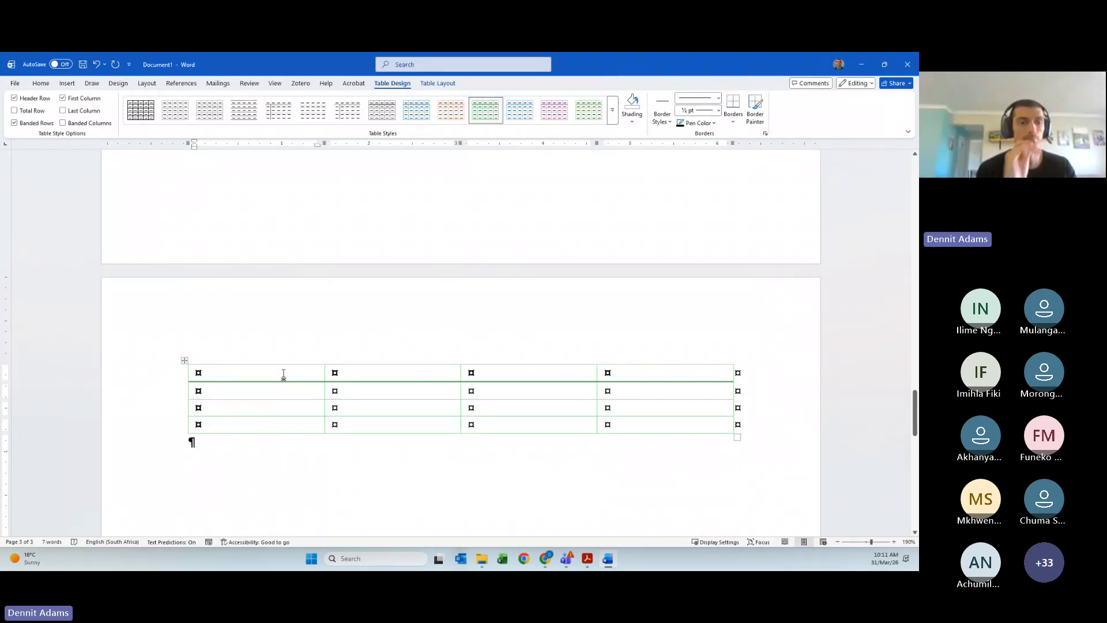
Fill the table's header row with "Subjects", "Description", "#Tests" and "Difficulty Level"
text(S)
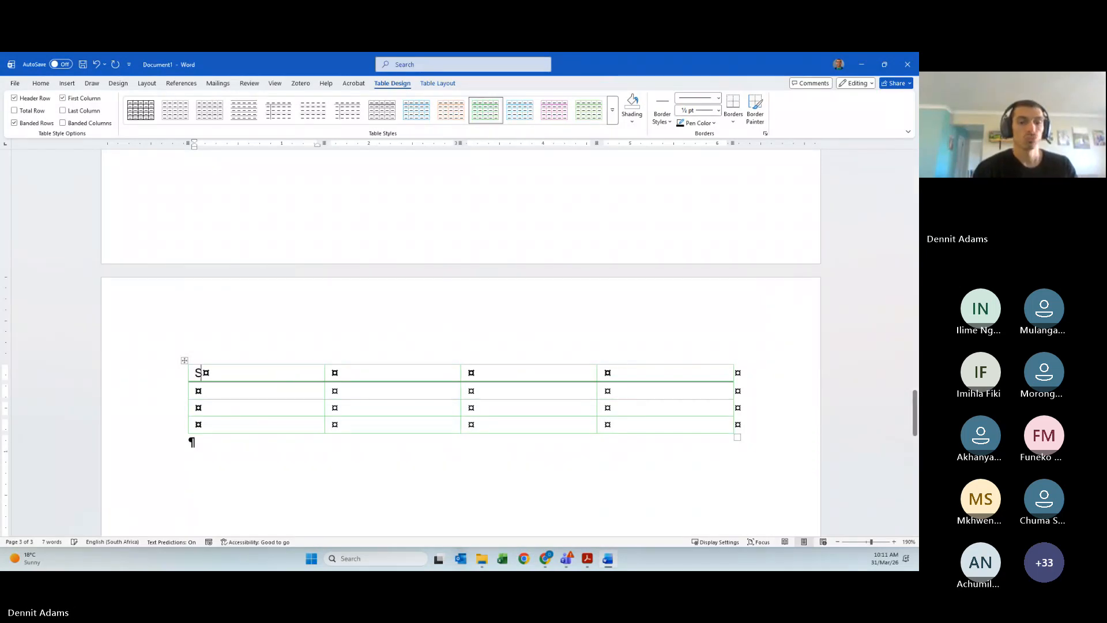
text(ubjects)
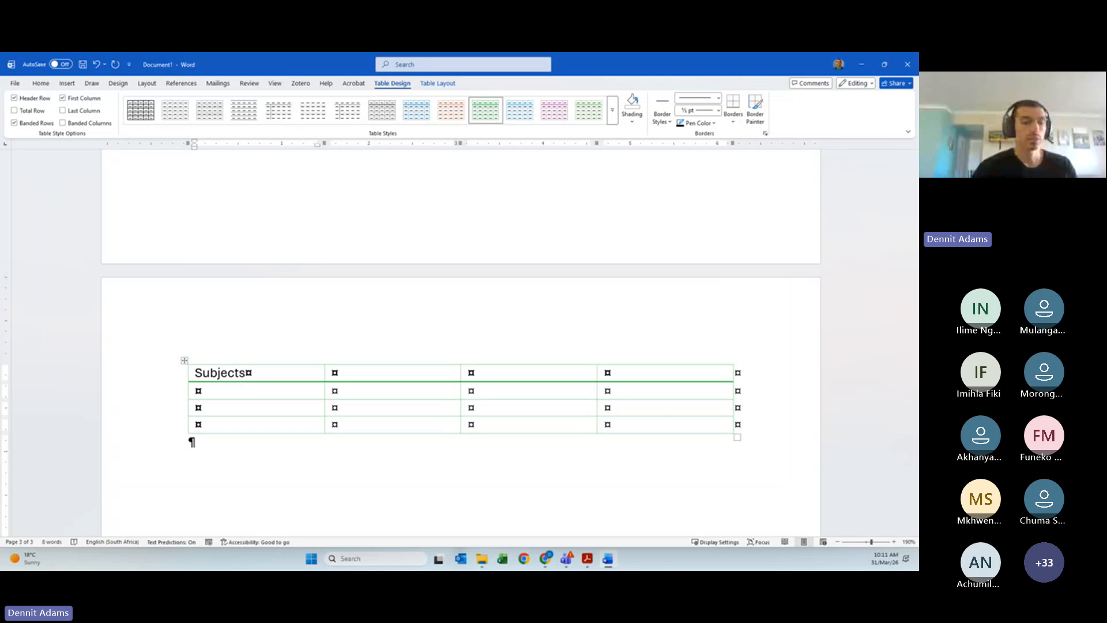
key(Tab)
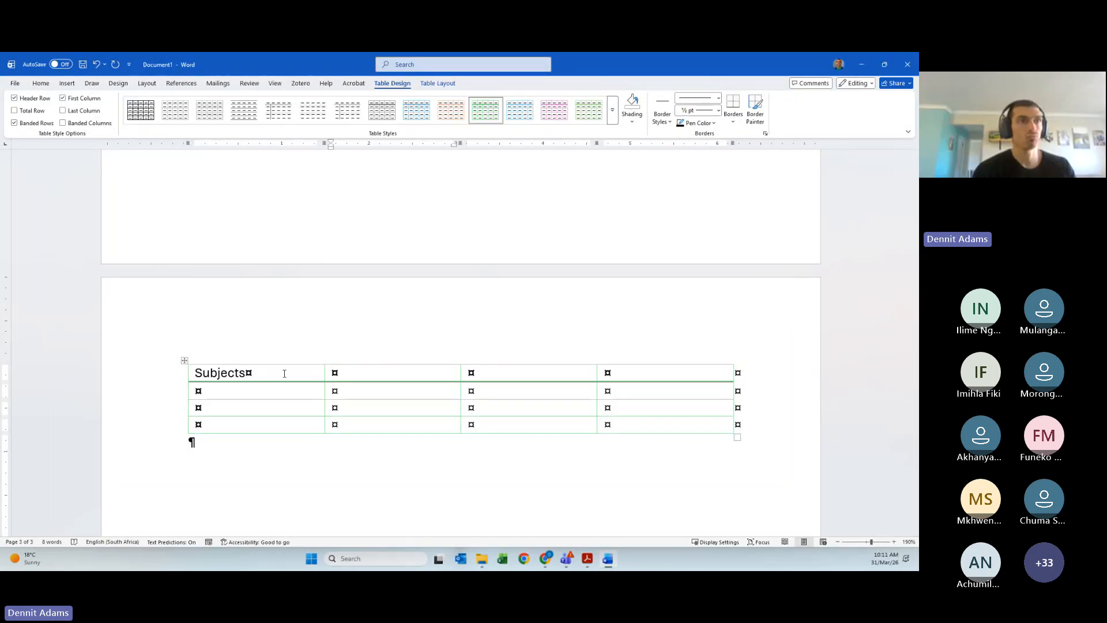
text(Description)
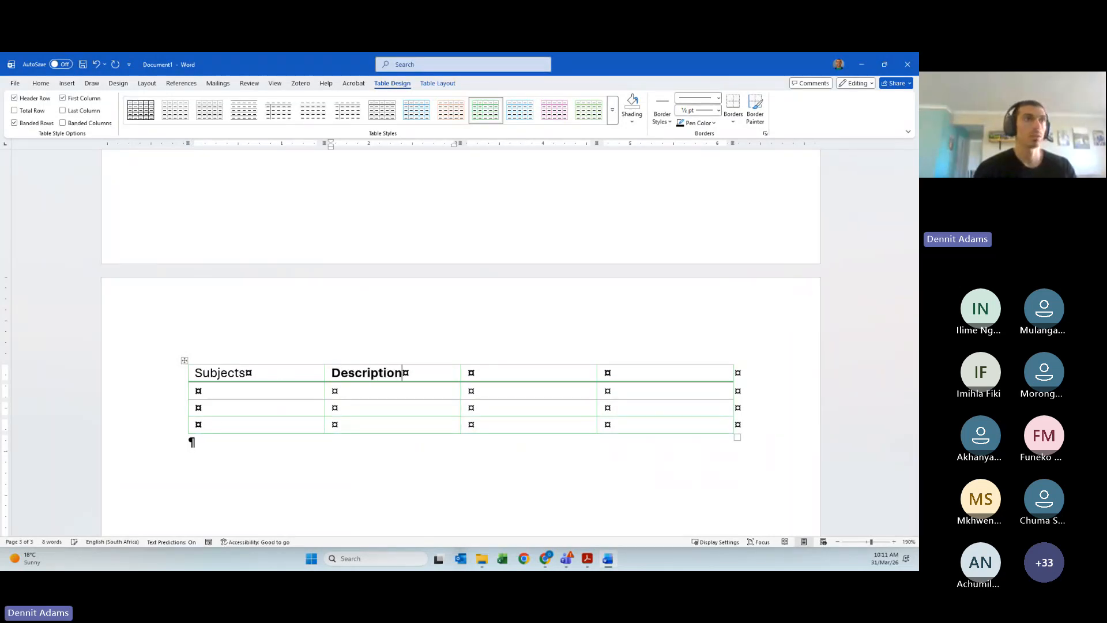
key(Tab)
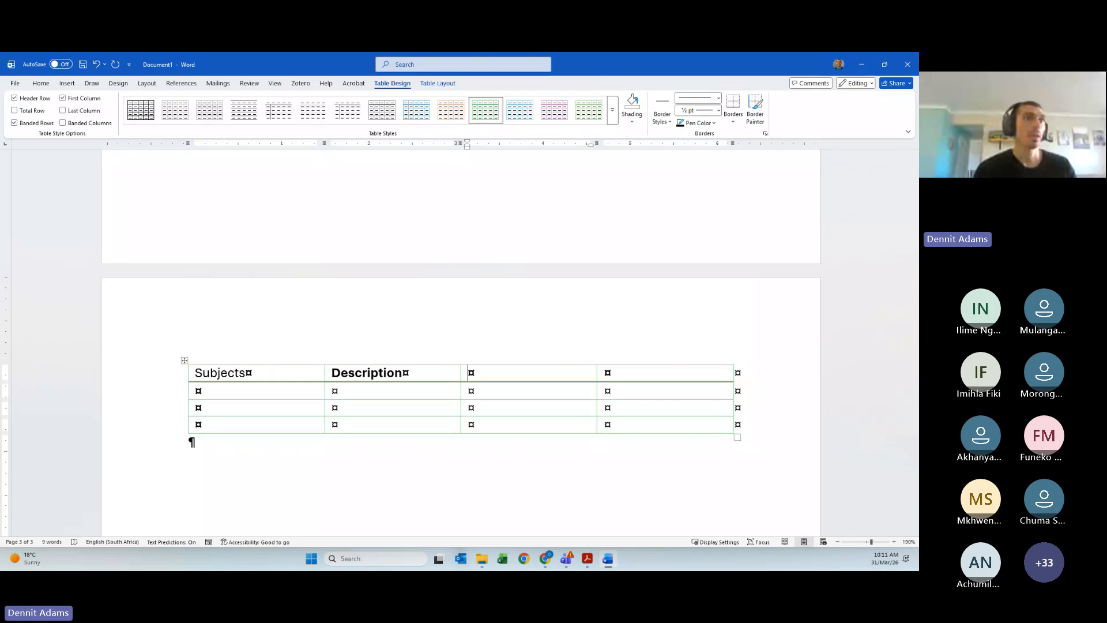
text(Ta)
key(BackSpace)
key(BackSpace)
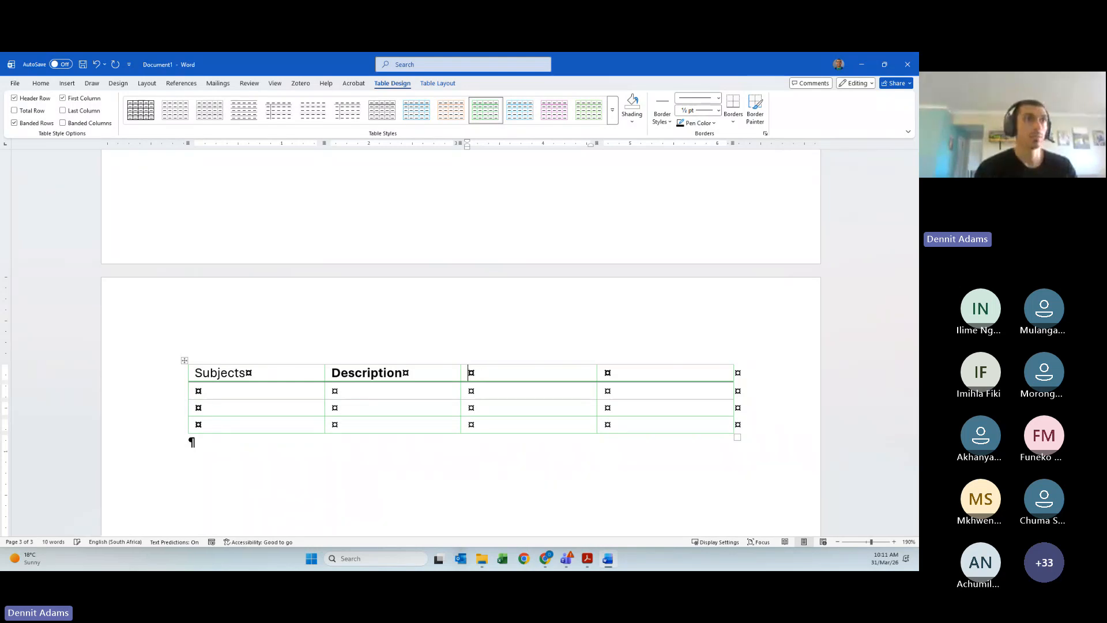
text(#Tests)
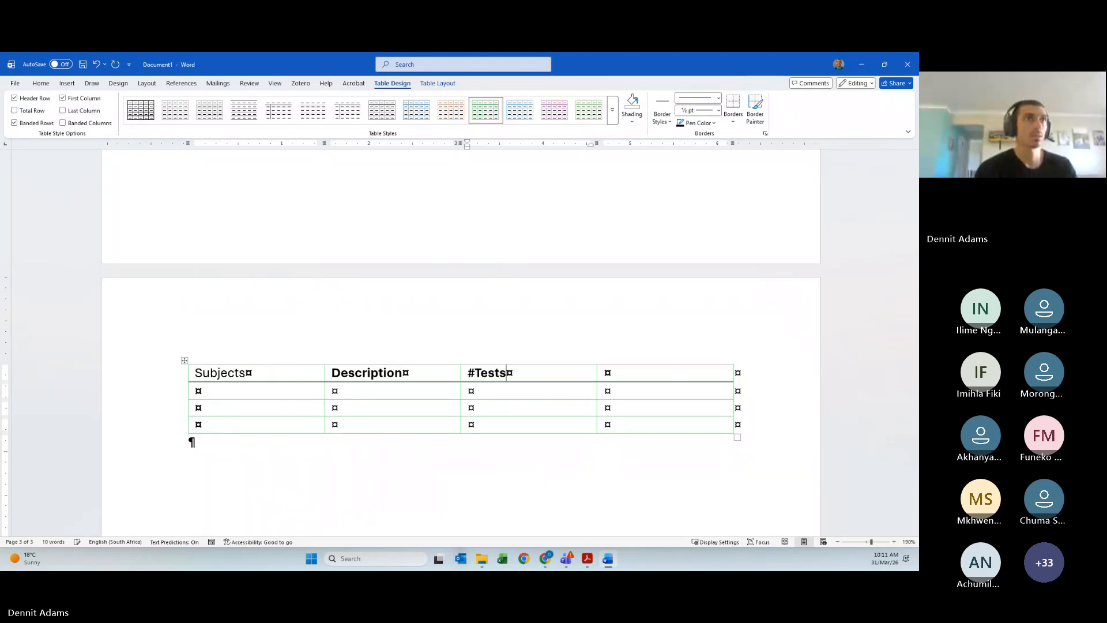
key(Tab)
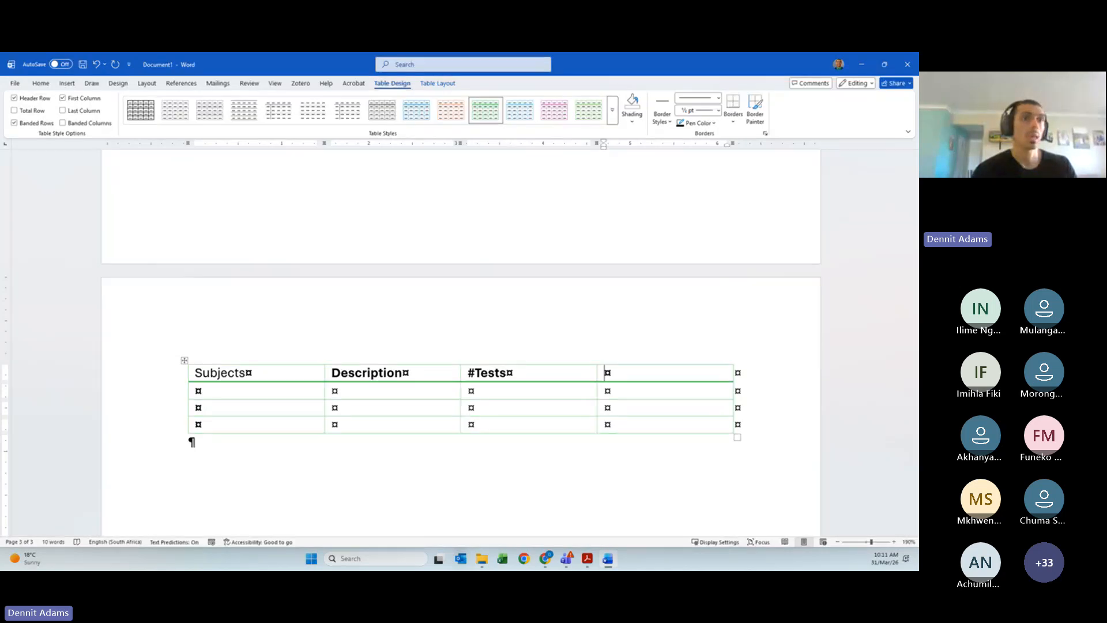
text(Diffi)
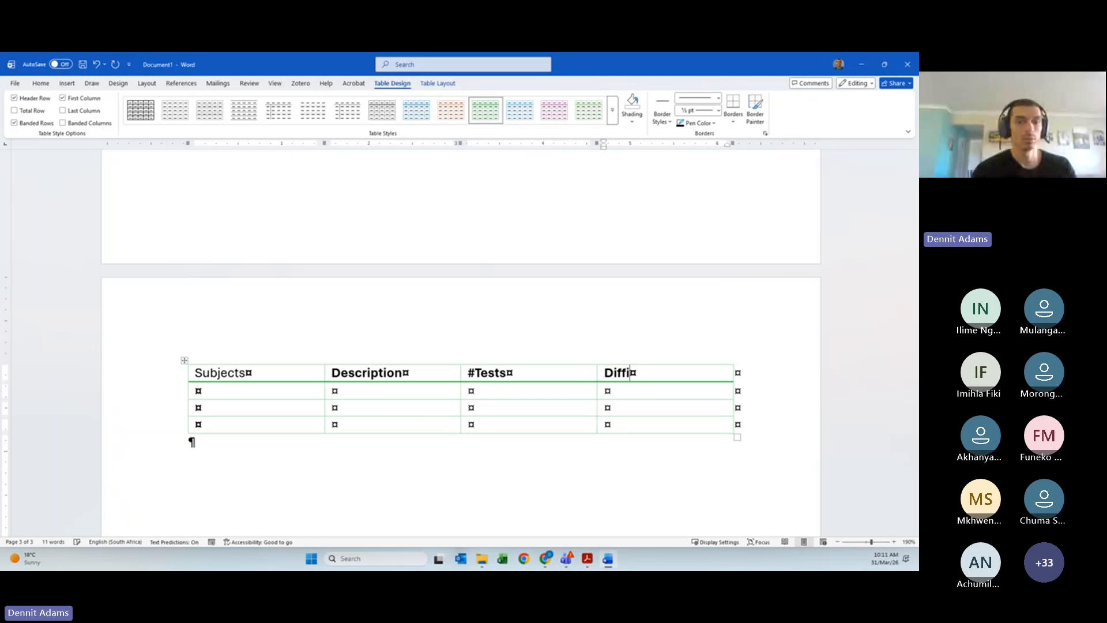
text(culty Le)
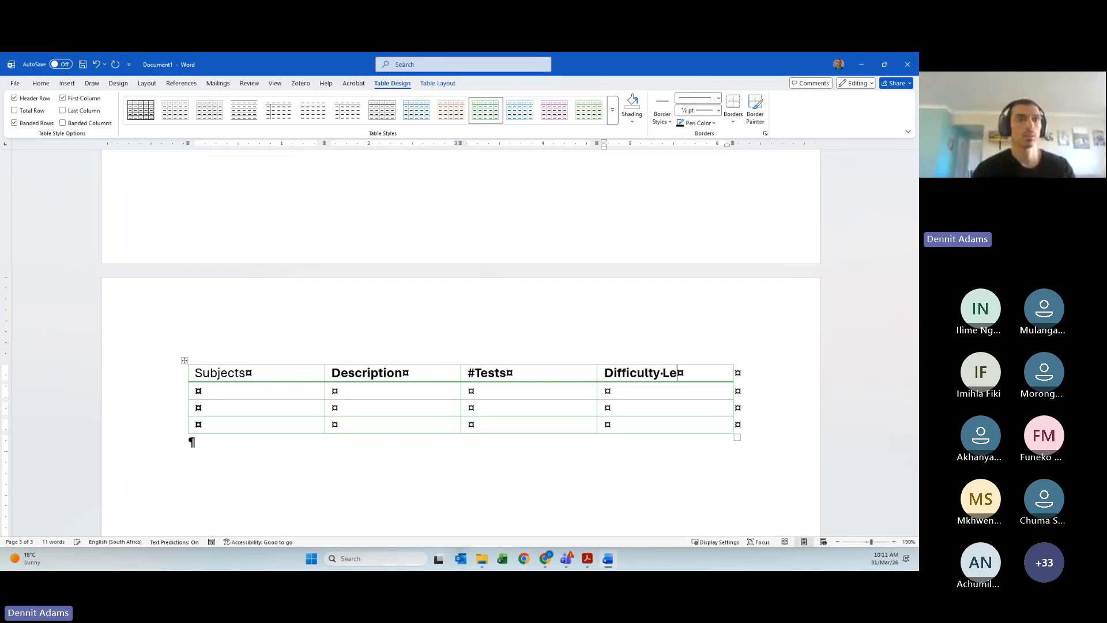
text(vel)
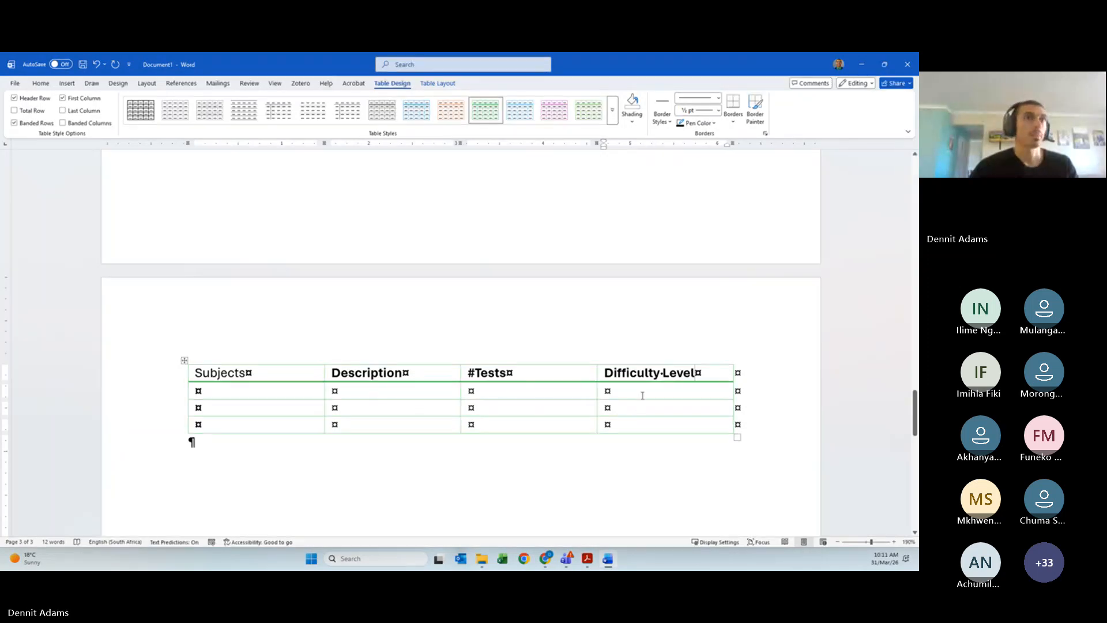
Enter the subject codes ITF152S, IED150S and MTH152S in the three rows of the Subjects column
click(213, 391)
text(ITF)
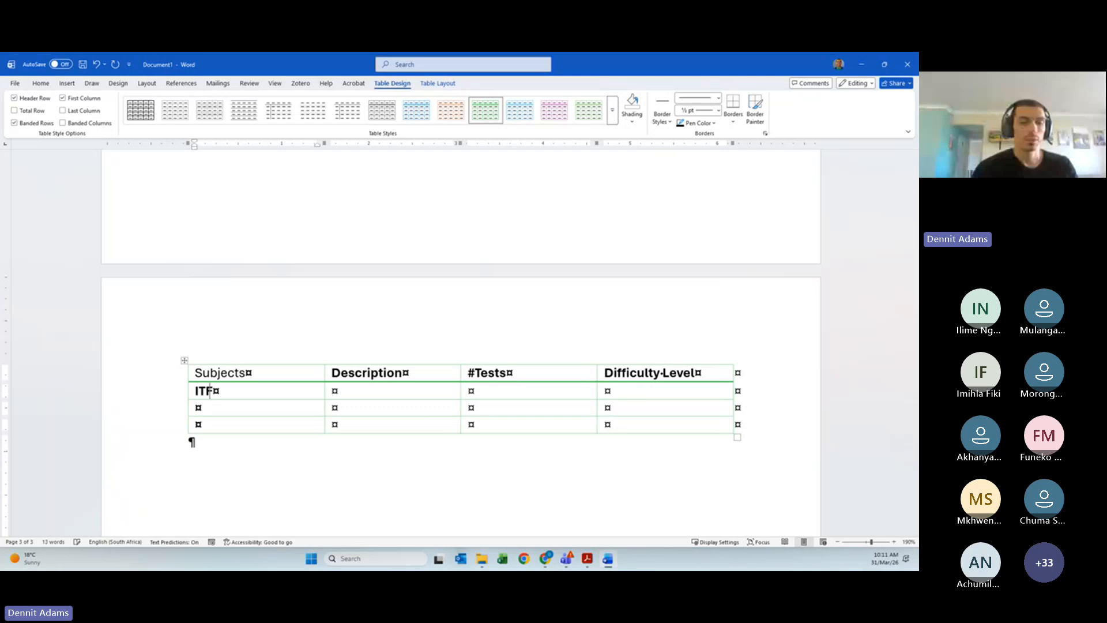
text(152S)
key(Return)
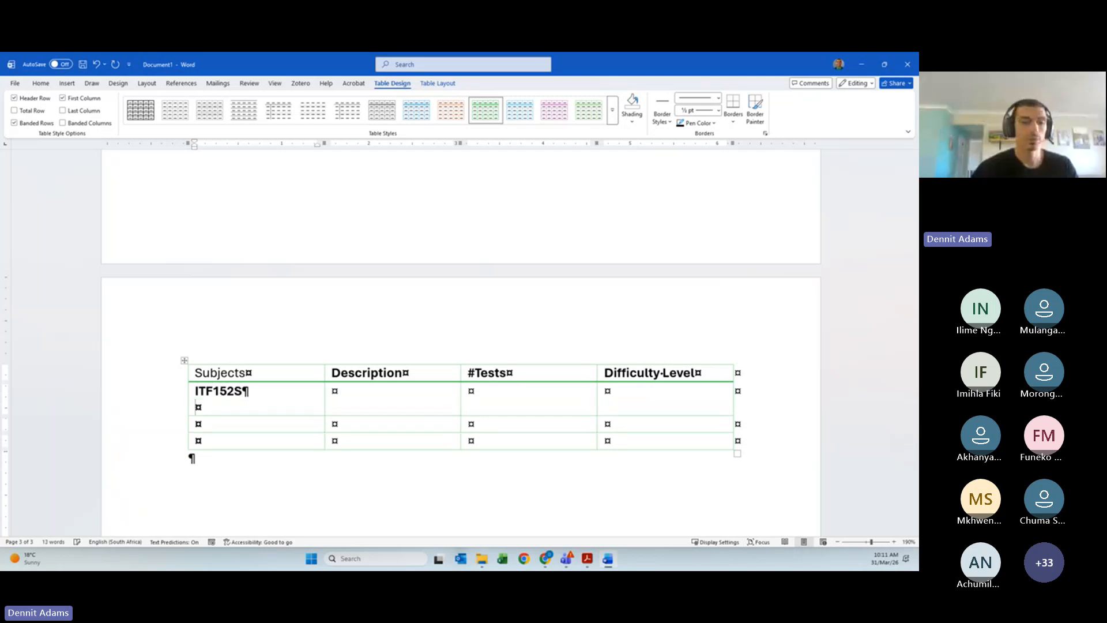
key(BackSpace)
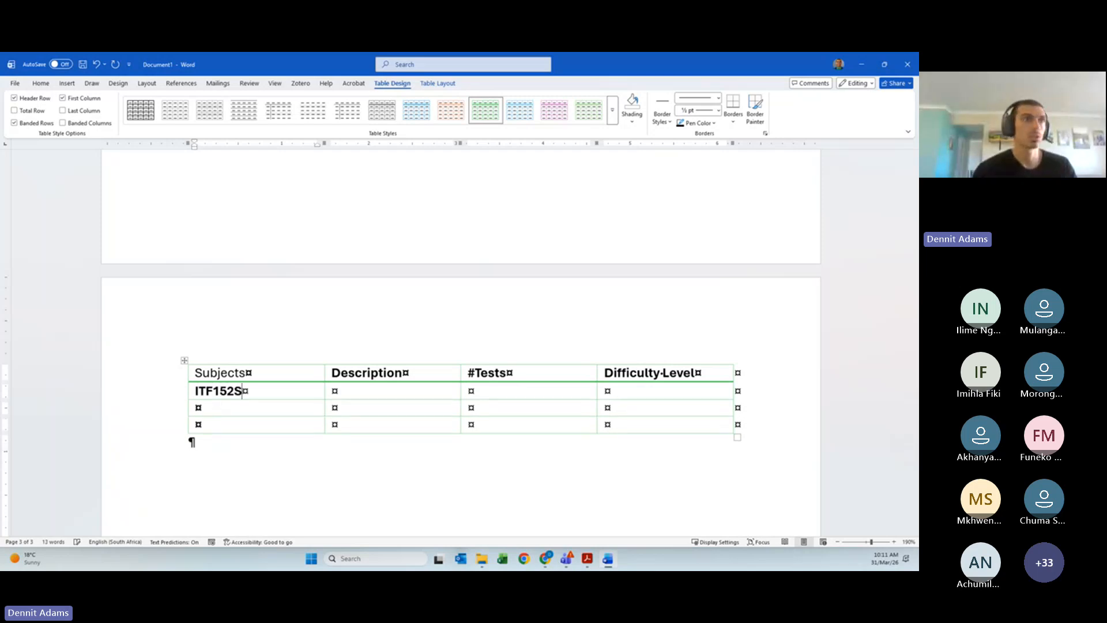
click(216, 404)
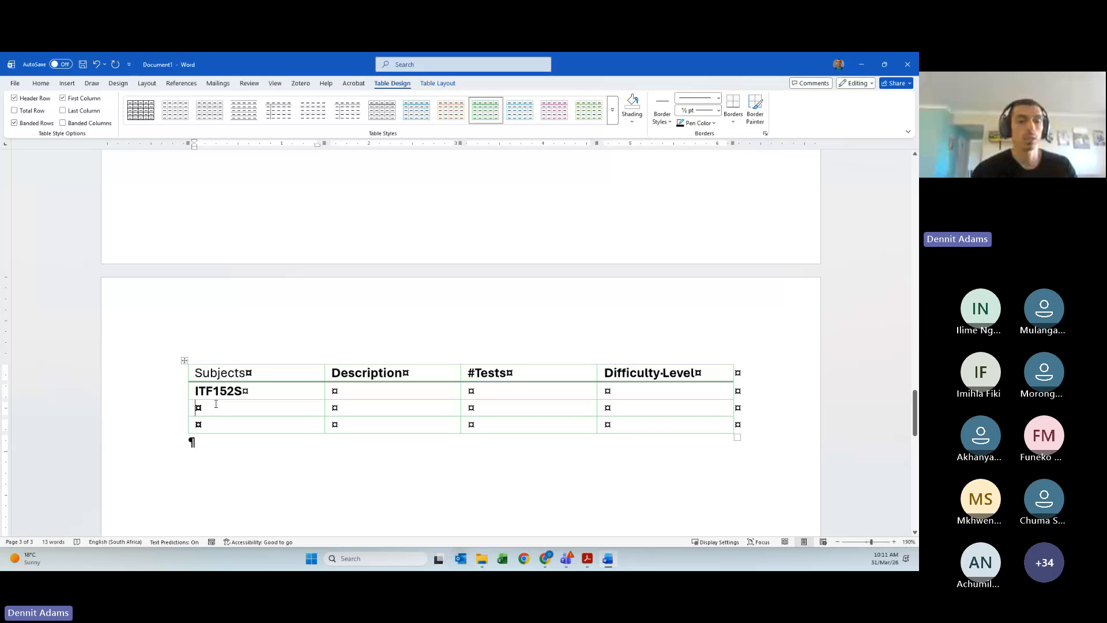
text(IED15)
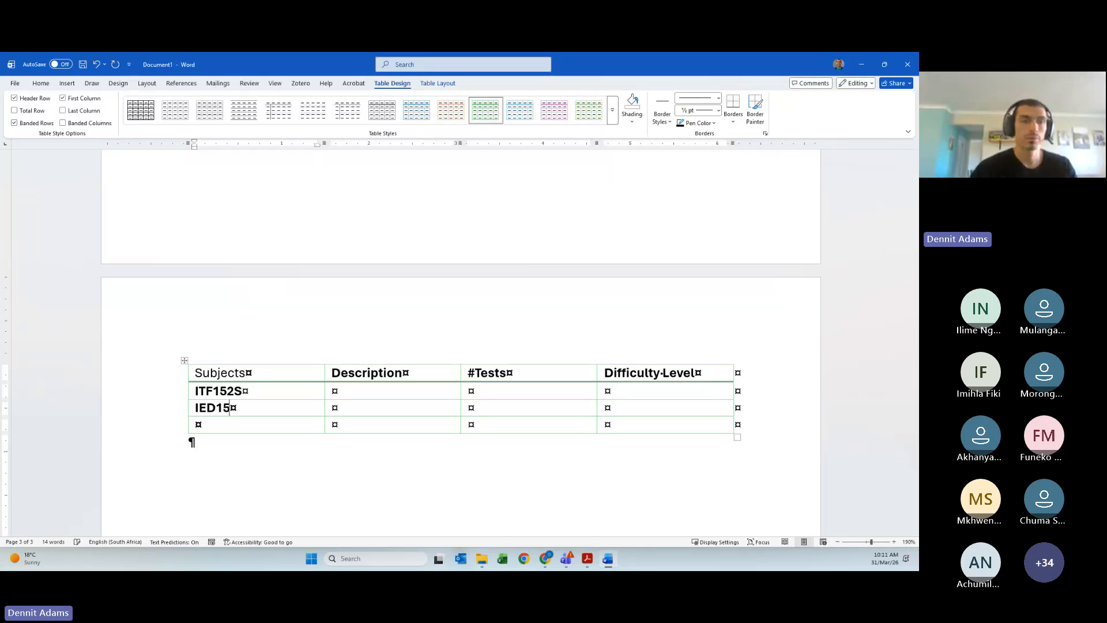
text(0S)
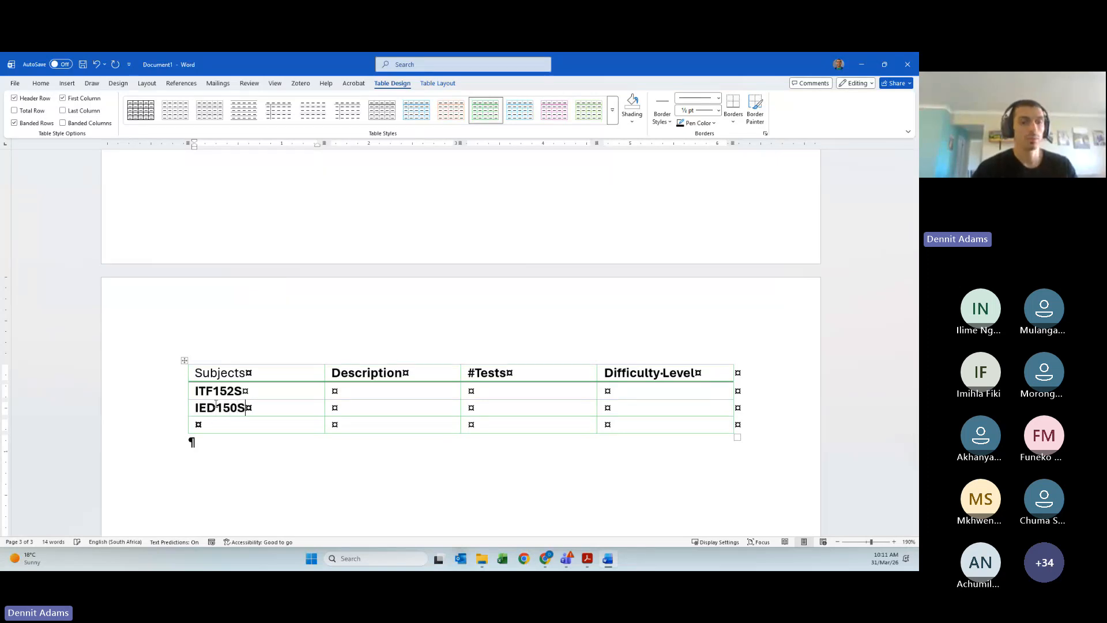
key(Return)
key(BackSpace)
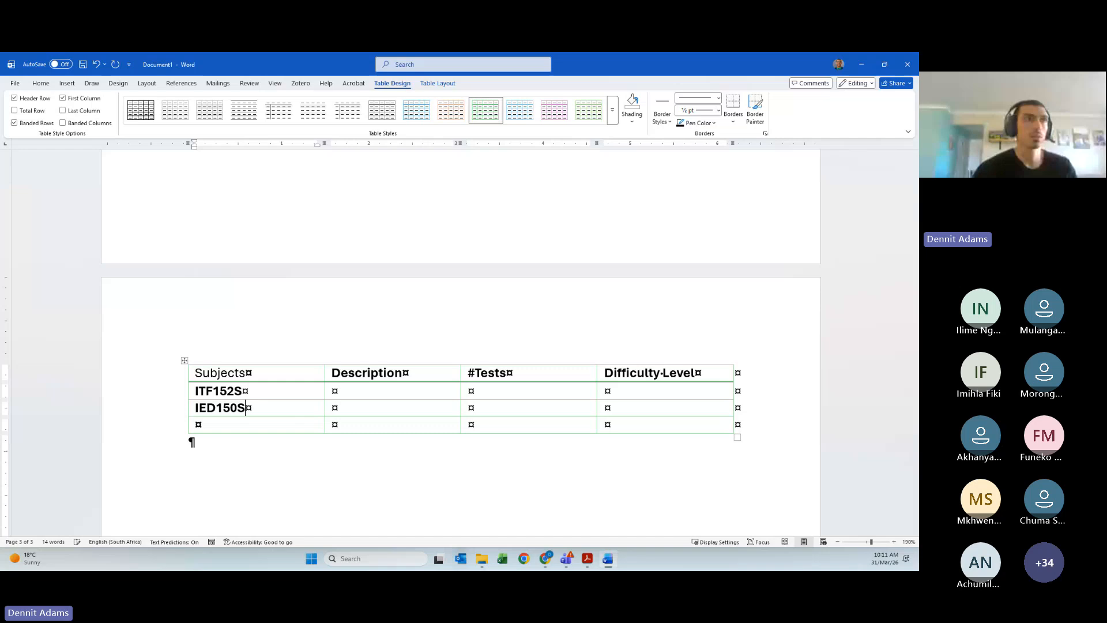
click(276, 427)
text(MTH)
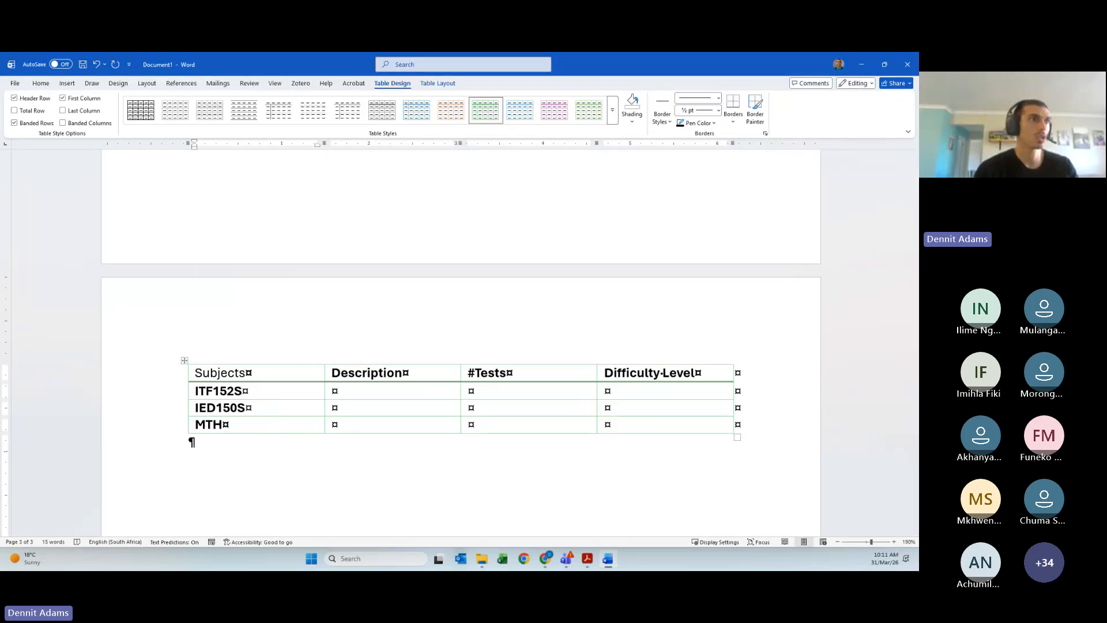
text(152S)
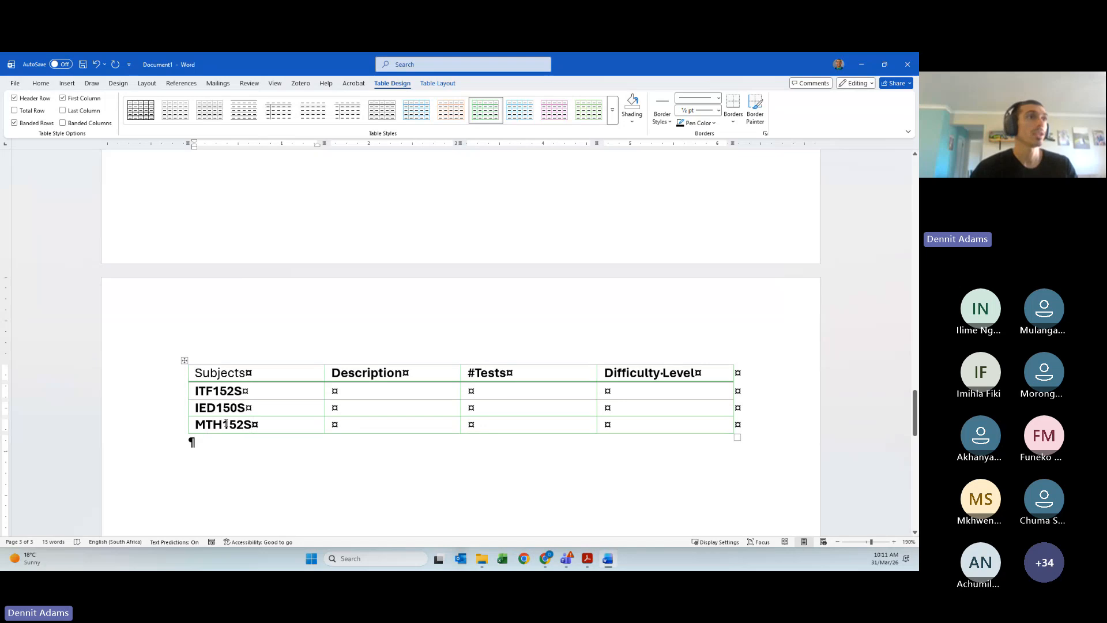
Add two empty rows to the table below the MTH152S row
click(185, 434)
click(205, 443)
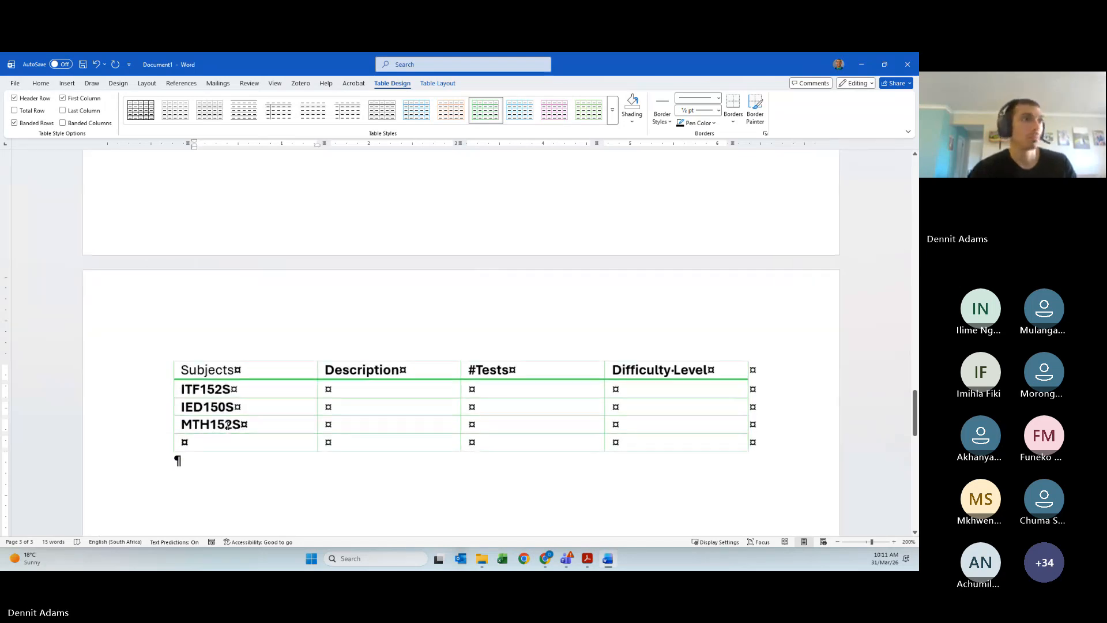
scroll(240, 397, up, 2)
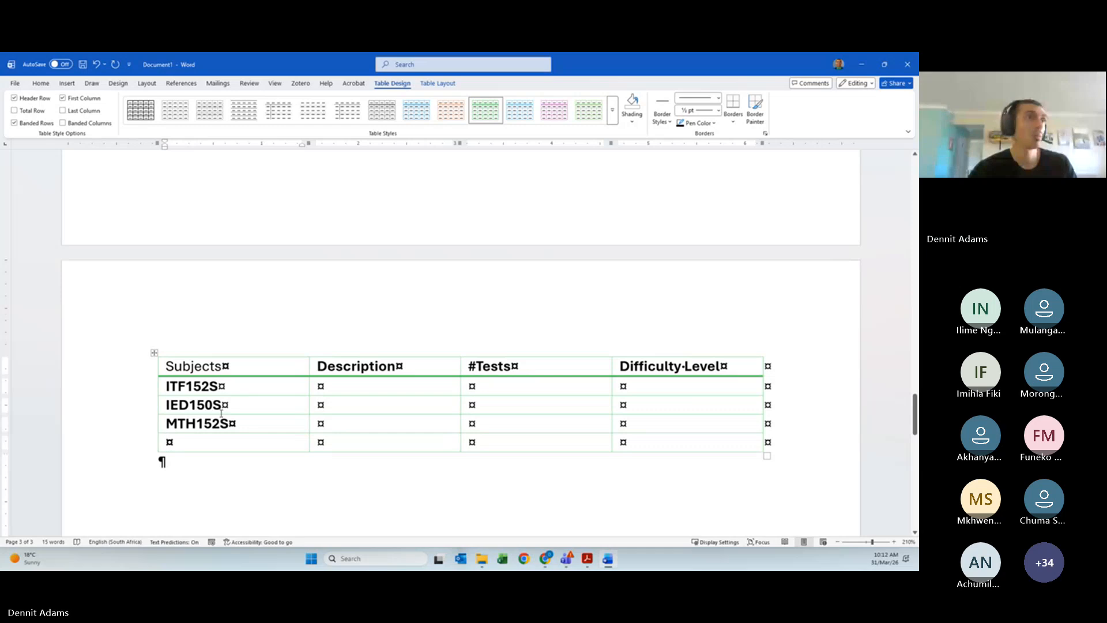
mouse_move(157, 434)
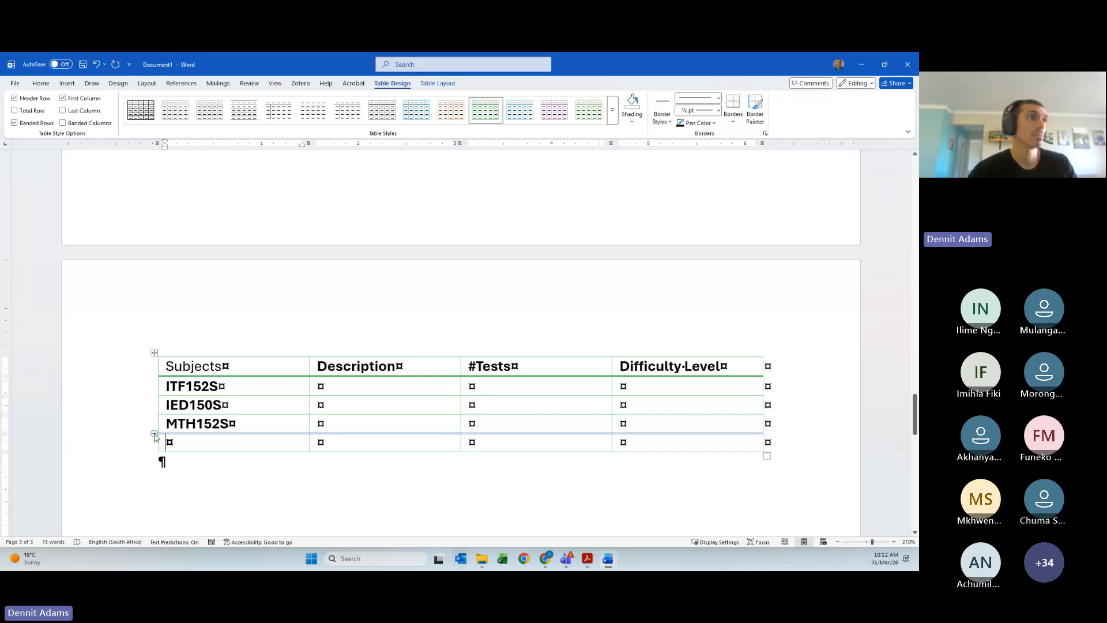
click(154, 434)
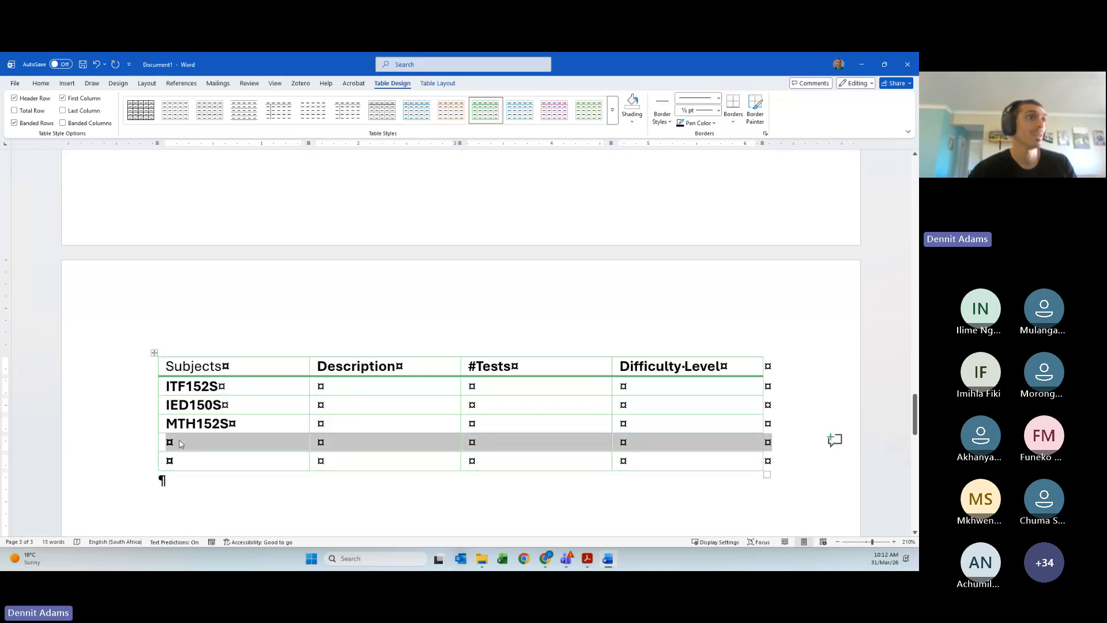
Insert one more empty row below the last row of the subjects table
click(172, 461)
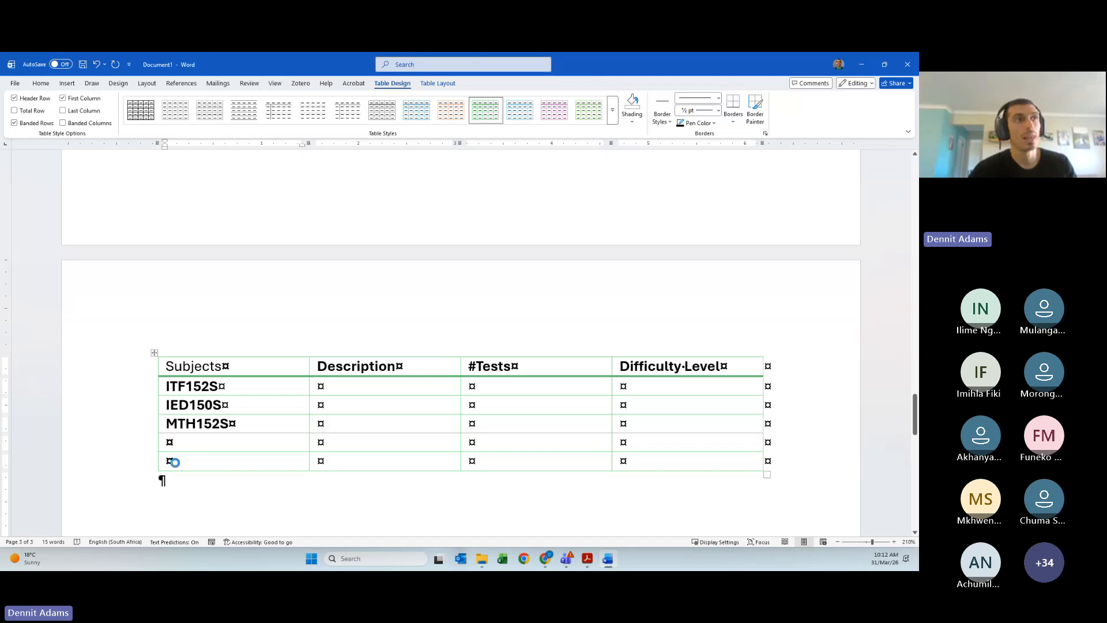
right_click(175, 460)
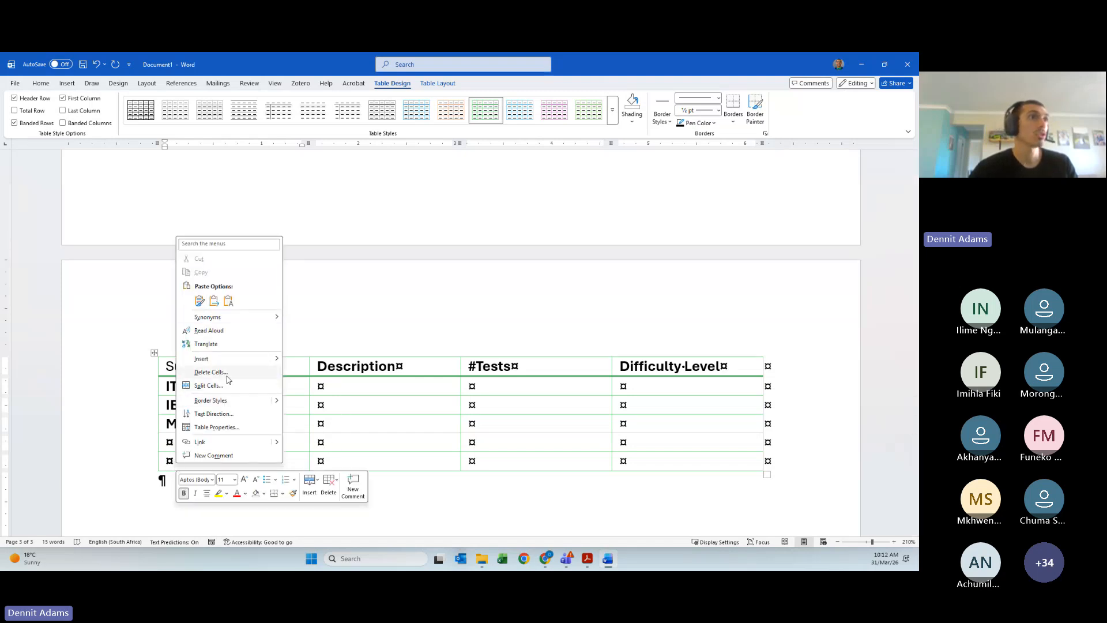
mouse_move(237, 364)
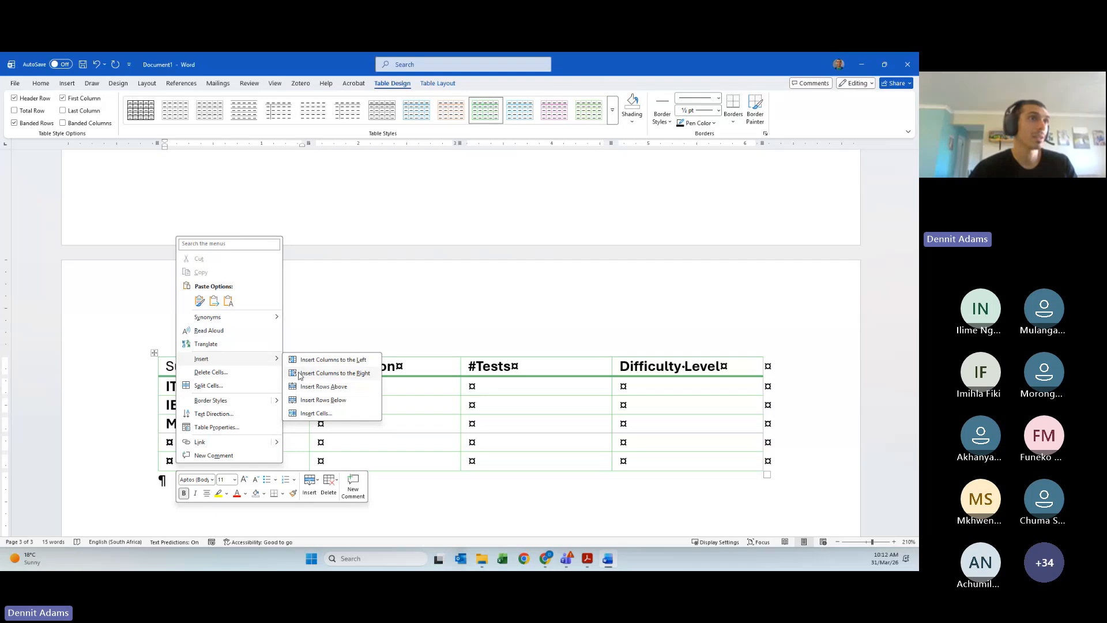
click(323, 399)
Enter the subject code PHY153S in the row below MTH152S and delete the stray "S" beneath the table
click(208, 446)
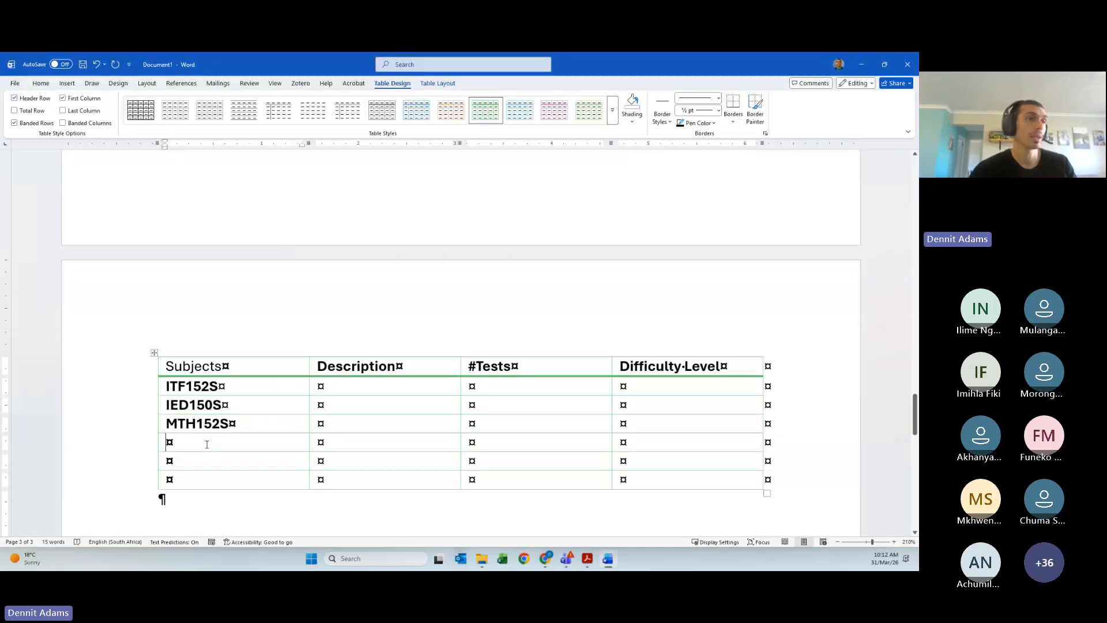
text(O)
key(BackSpace)
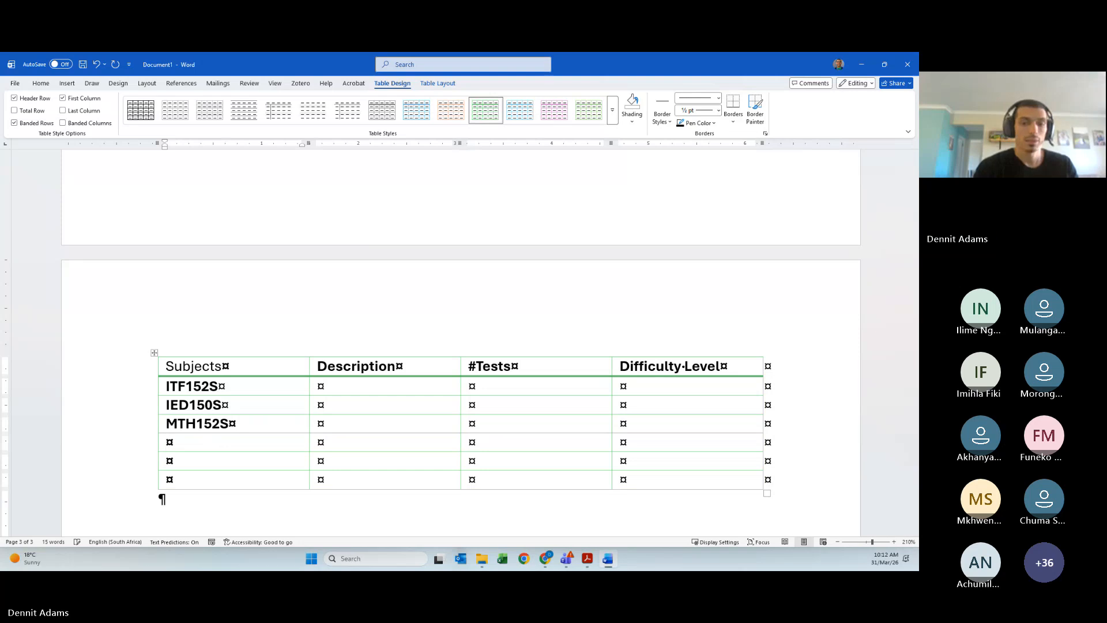
text(PHY)
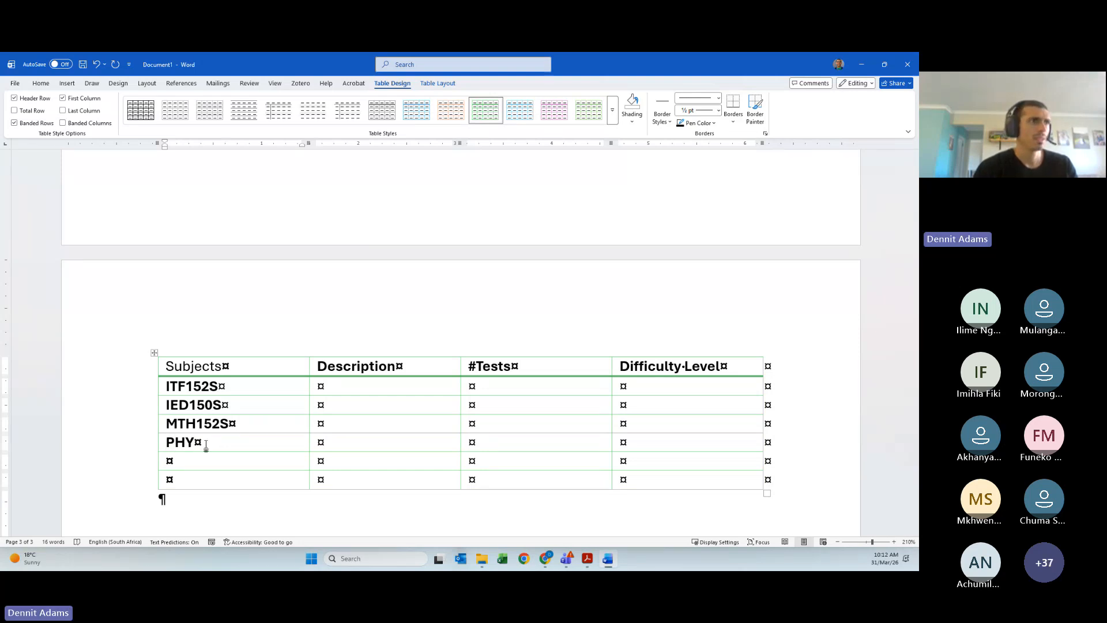
scroll(208, 445, down, 5)
click(207, 445)
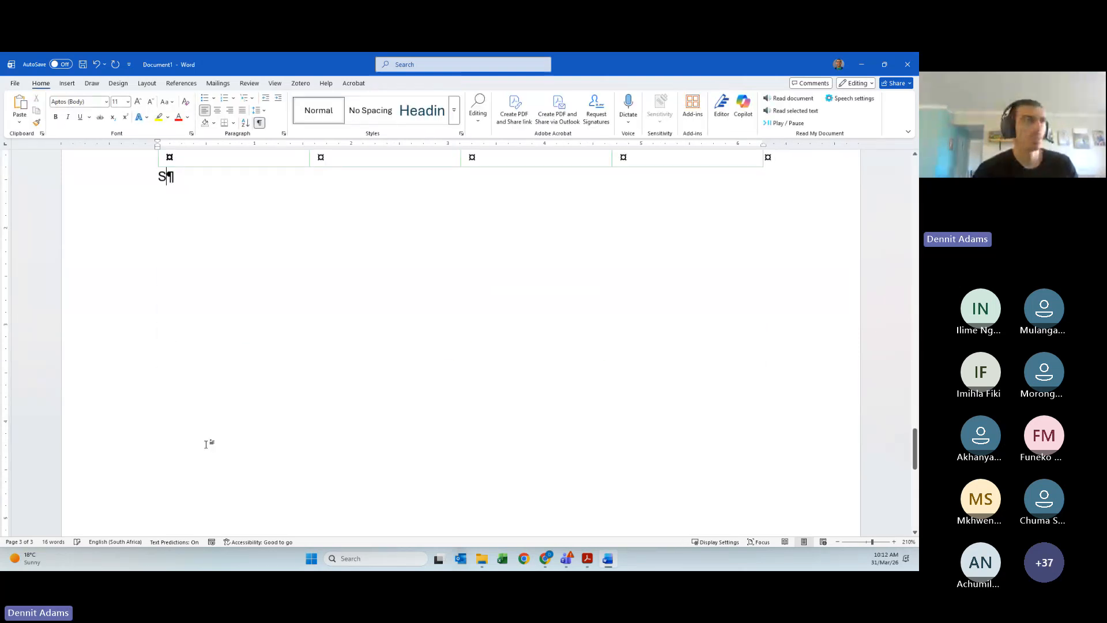
text(S)
scroll(245, 398, up, 3)
click(224, 271)
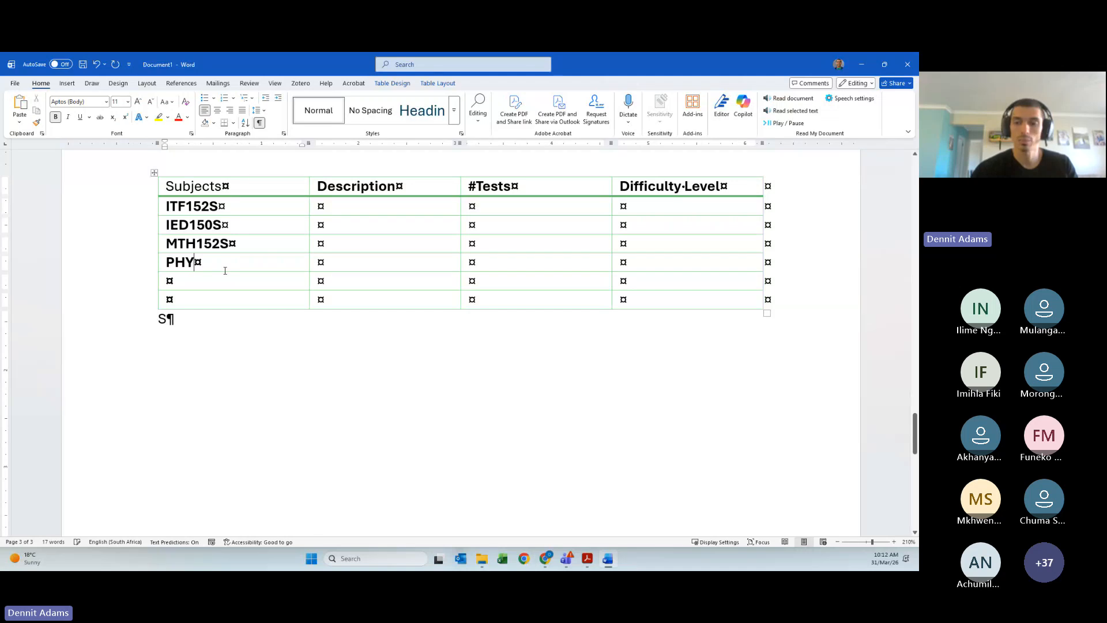
text(153S)
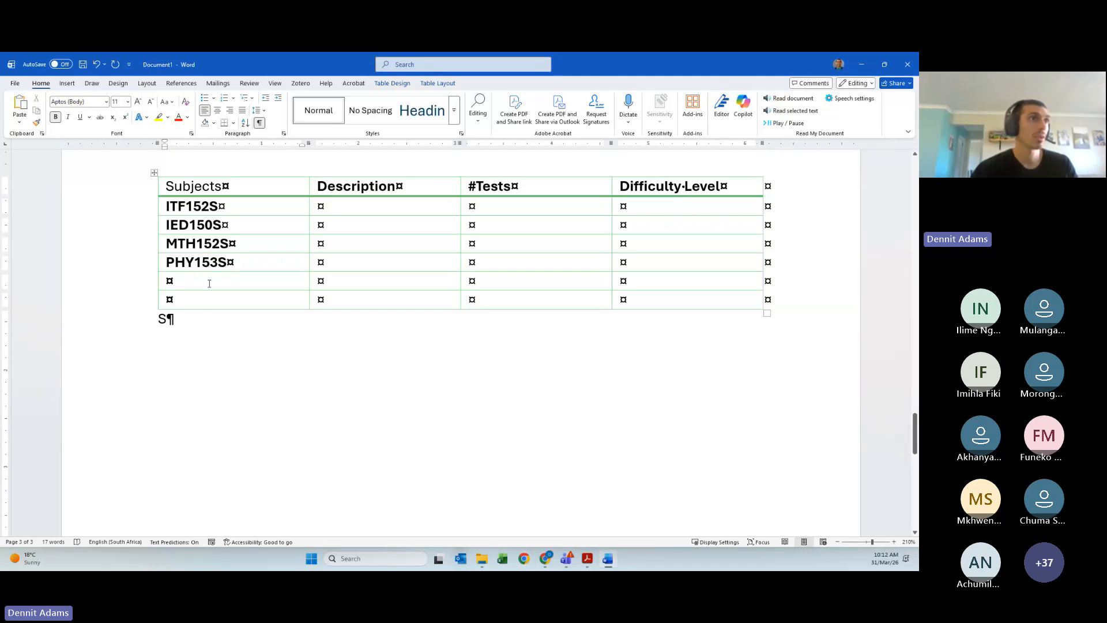
drag(159, 319, 195, 317)
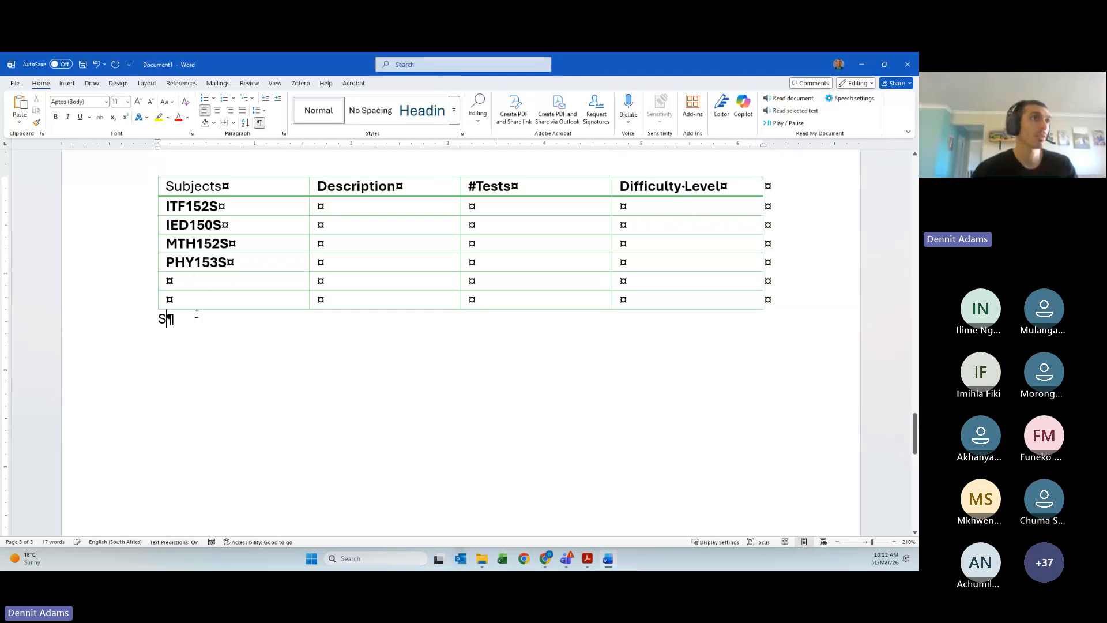
key(BackSpace)
Enter the subject codes PCM150S and EMT150S in the last two rows of the Subjects column
click(196, 277)
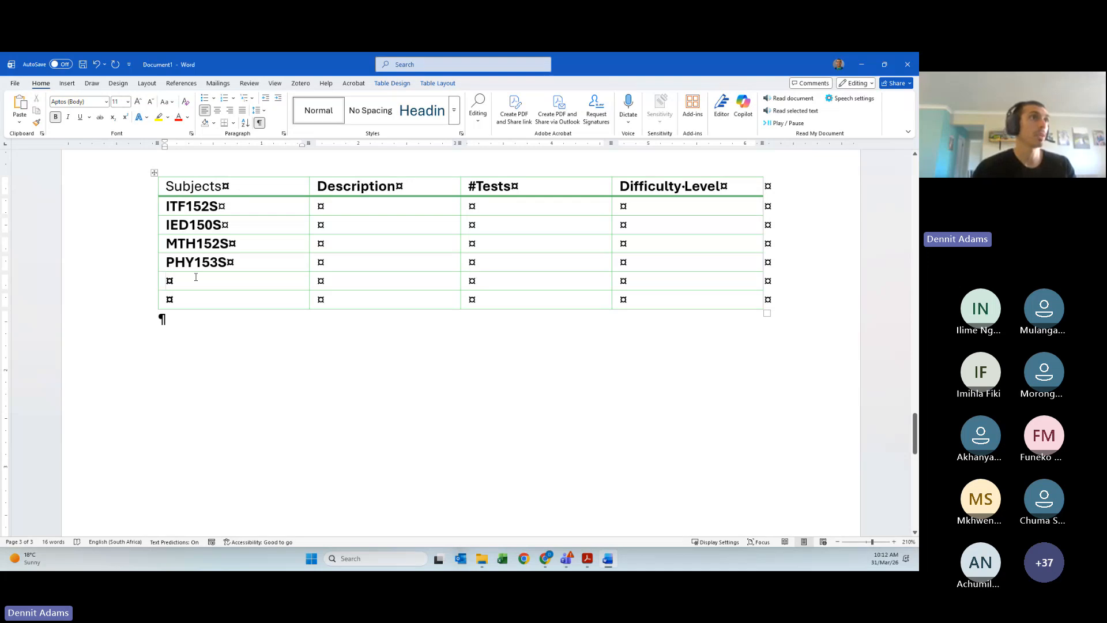
text(P)
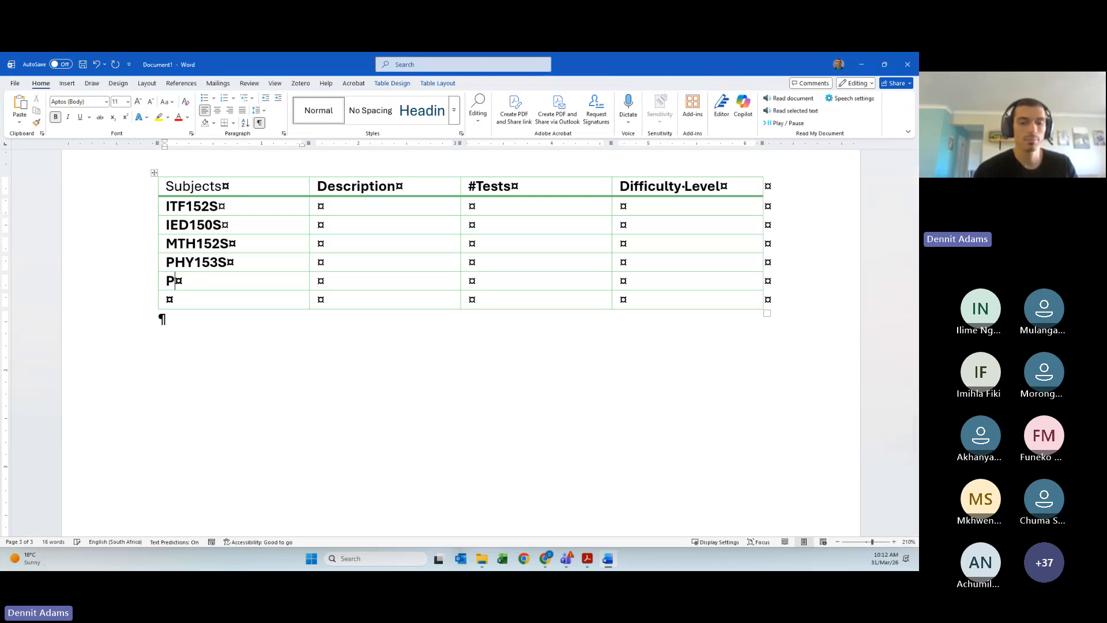
text(CM150S)
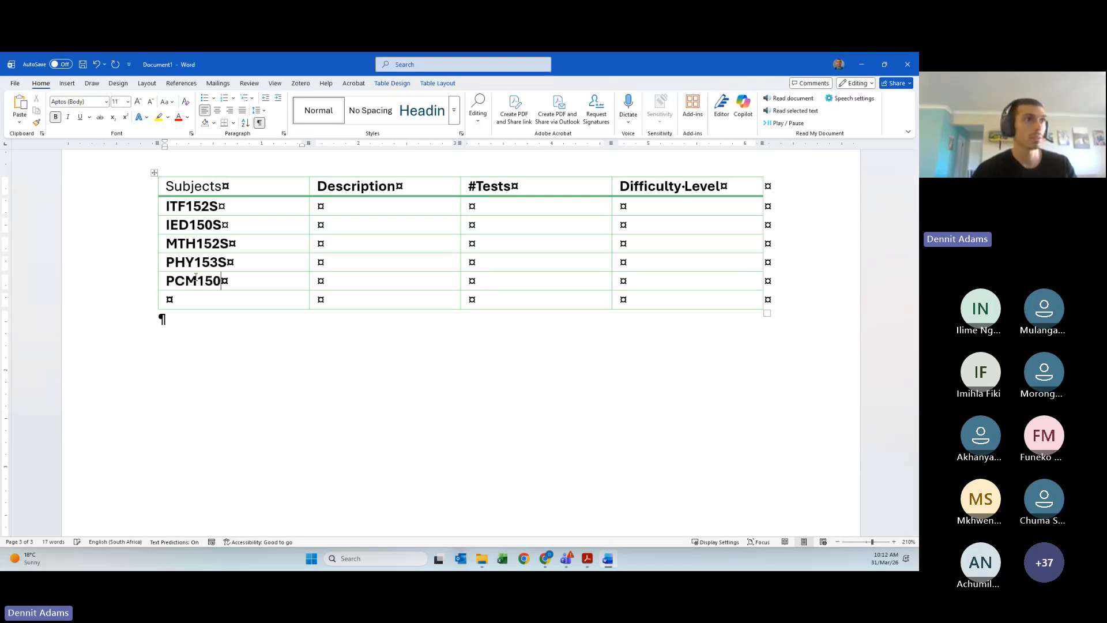
click(206, 297)
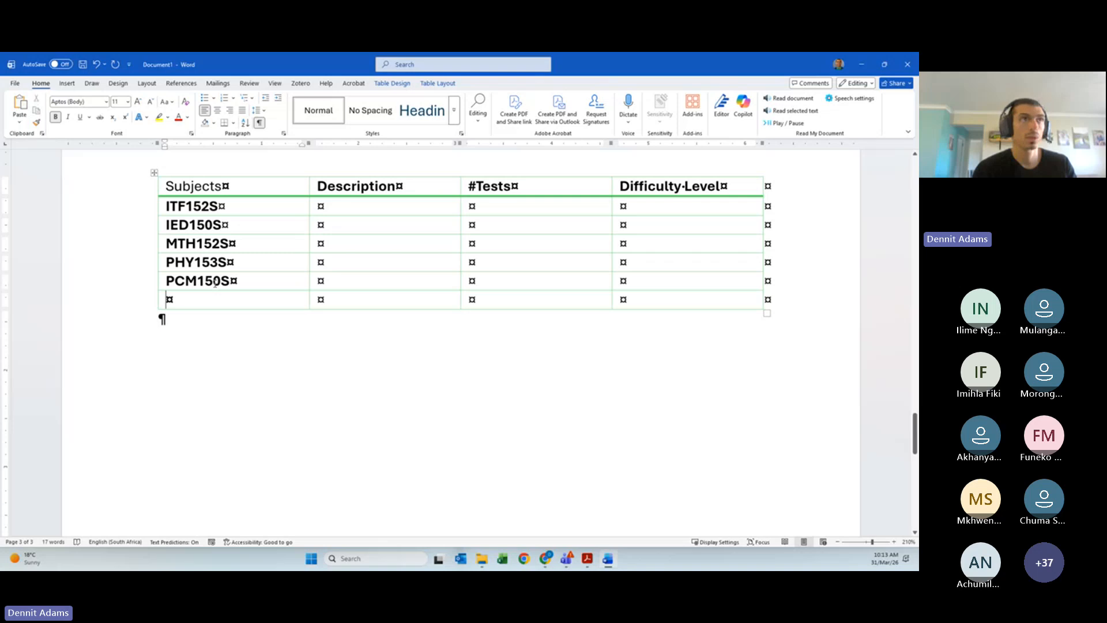
text(EM)
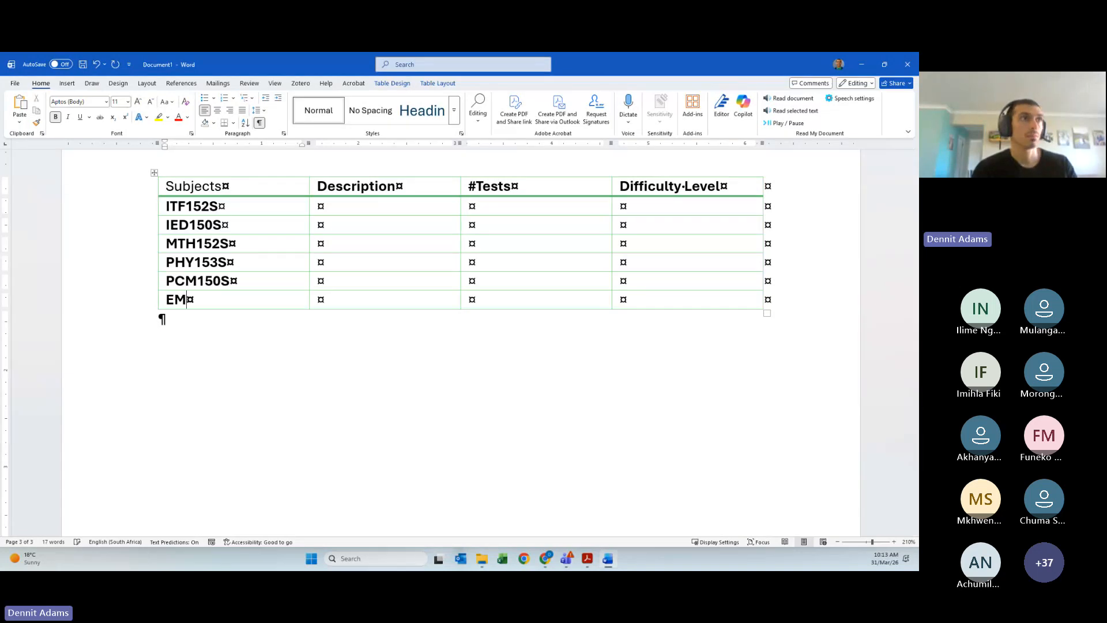
text(T150S)
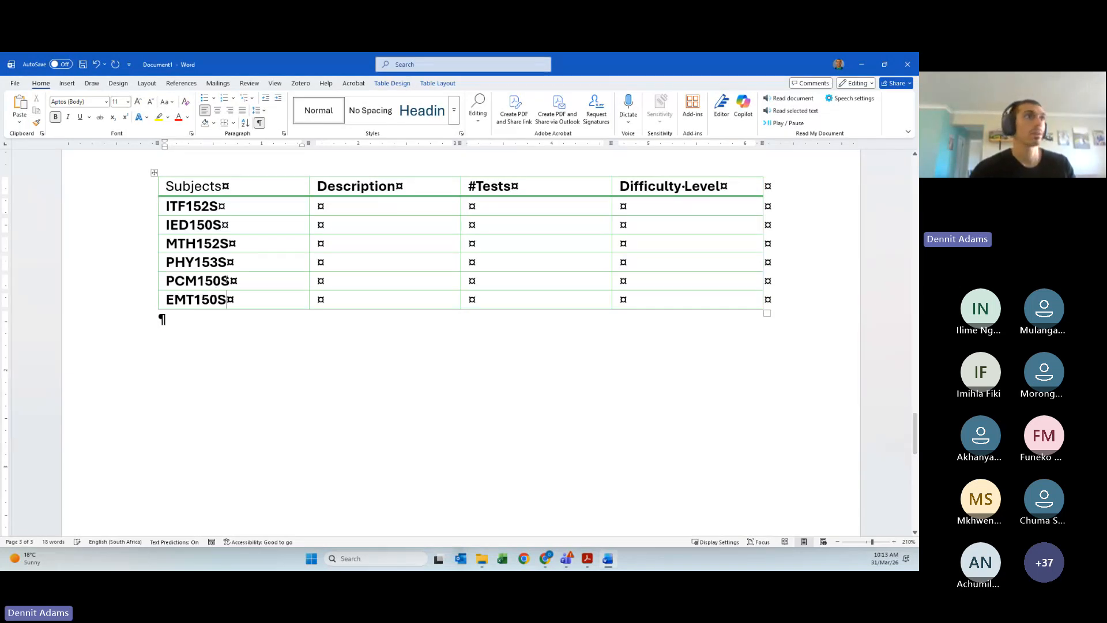
Fill in the ITF152S description as "Information Technology – Computers"
scroll(237, 264, up, 1)
click(375, 254)
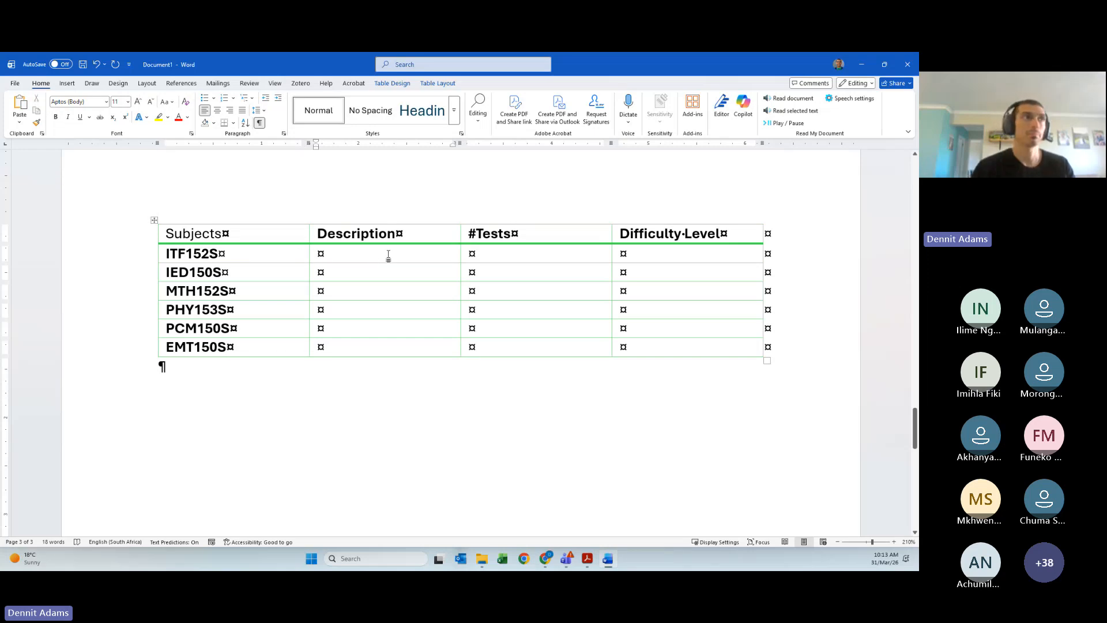
text(Inf)
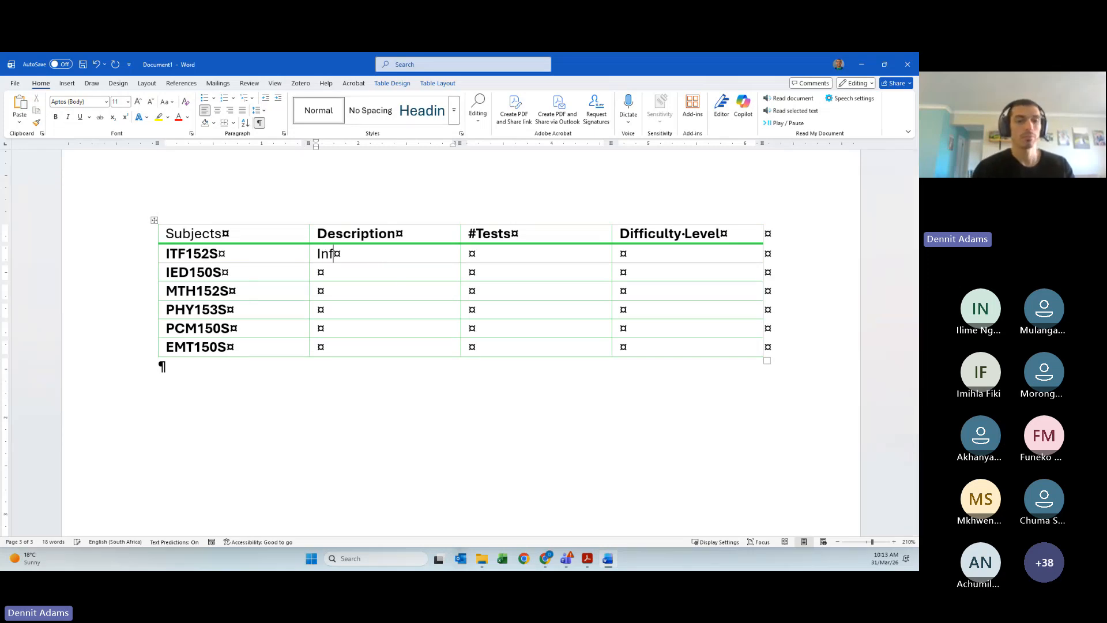
text(ormation Technology)
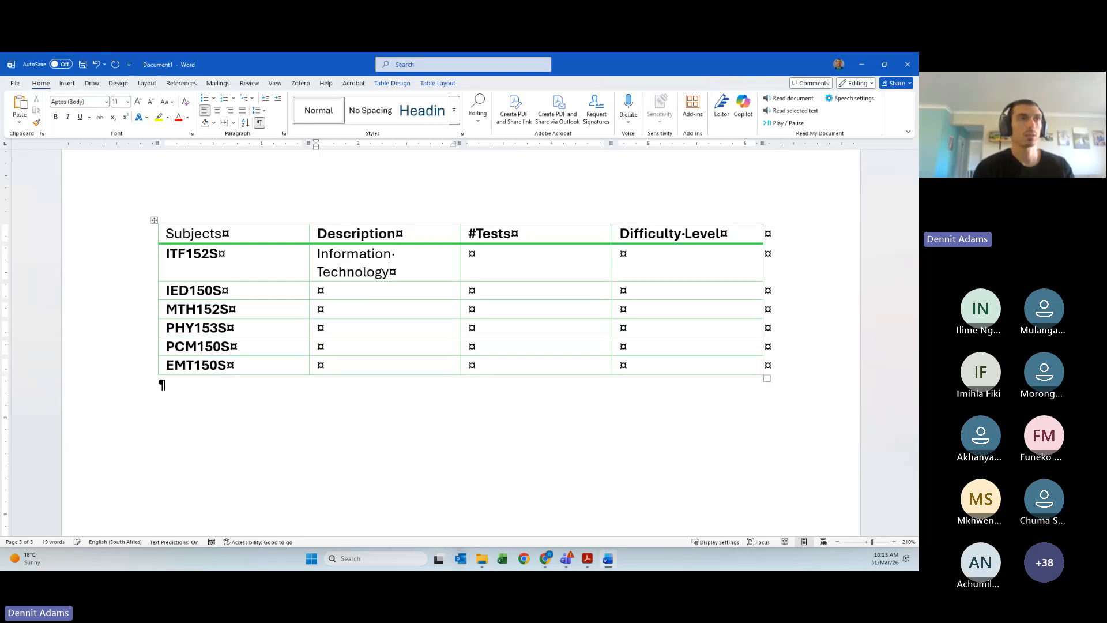
key(Return)
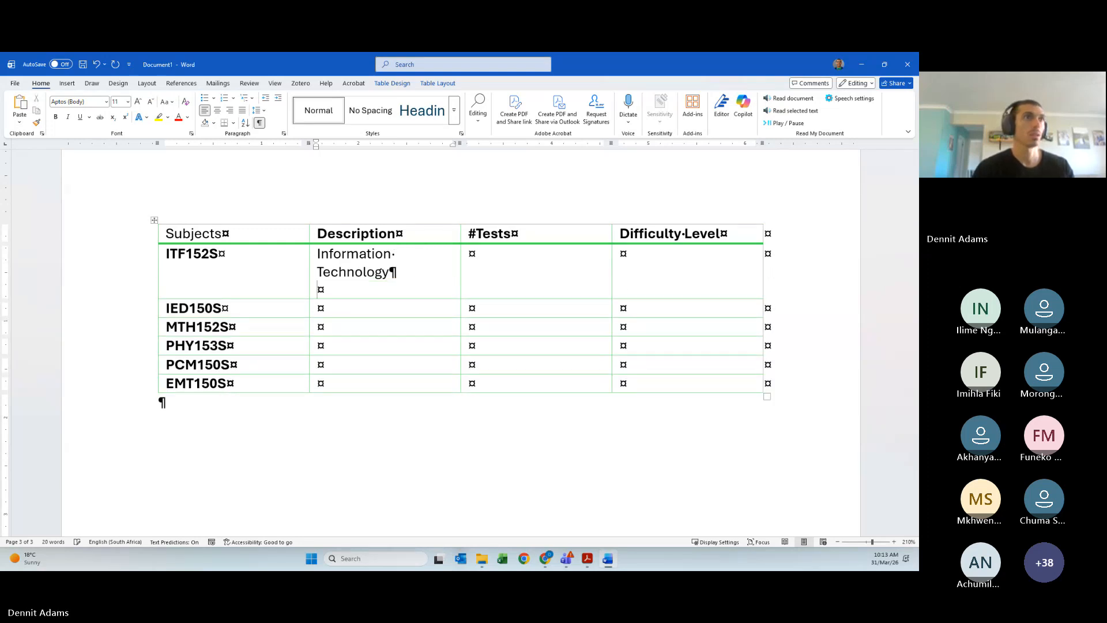
key(BackSpace)
text(- Computers)
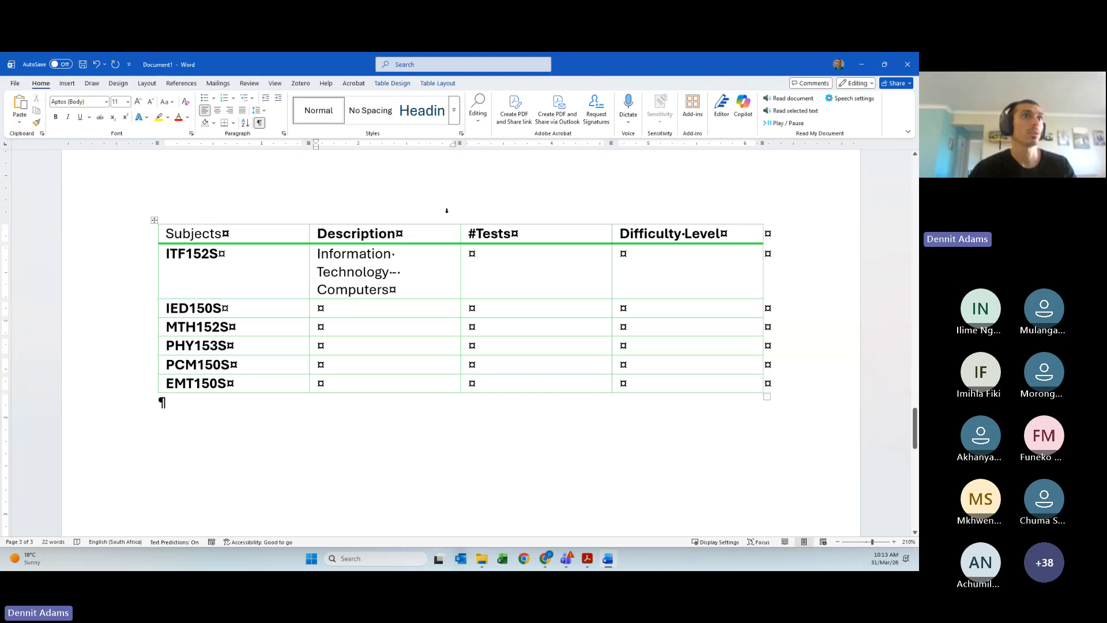
Narrow the Subjects column to about 1 inch and widen the Description column to about 2.6 inches so the ITF152S description fits one line
click(293, 230)
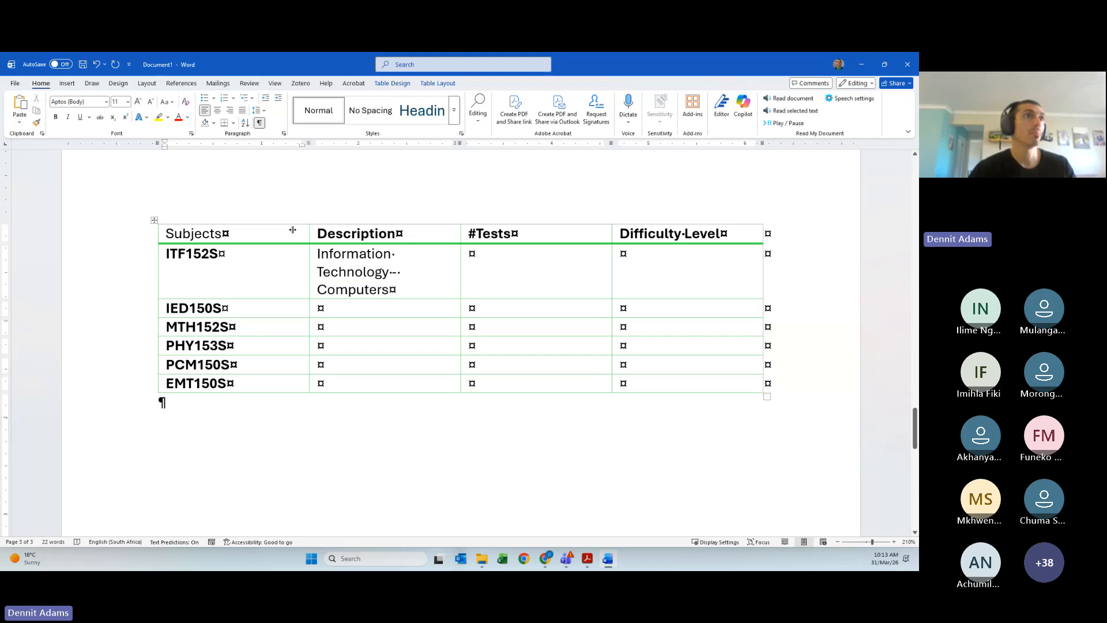
drag(309, 235, 261, 233)
click(302, 233)
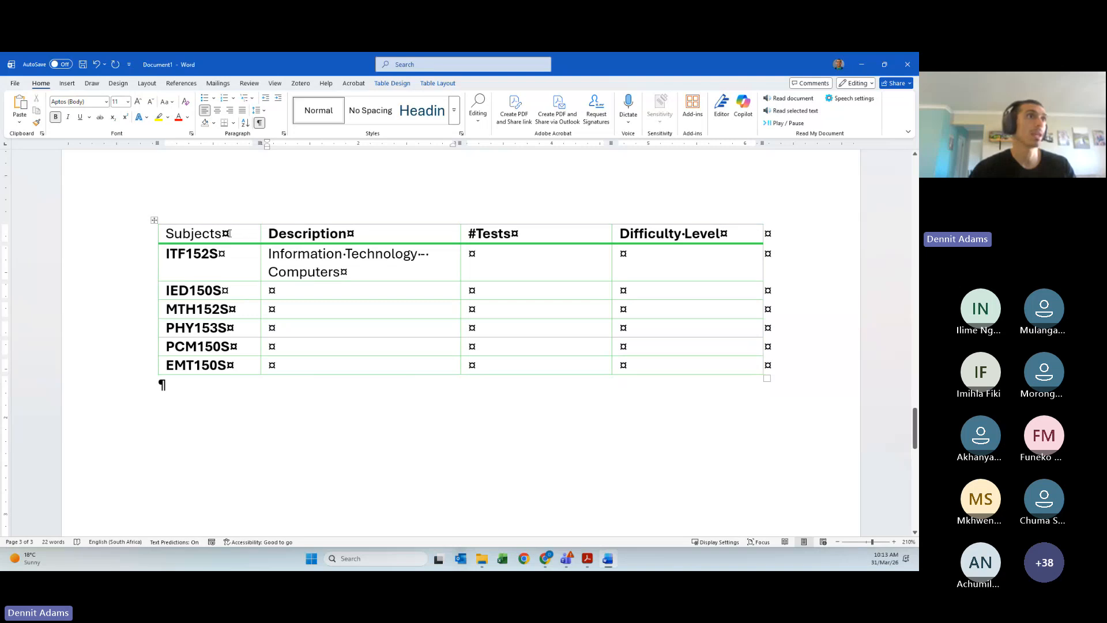
drag(459, 233, 514, 233)
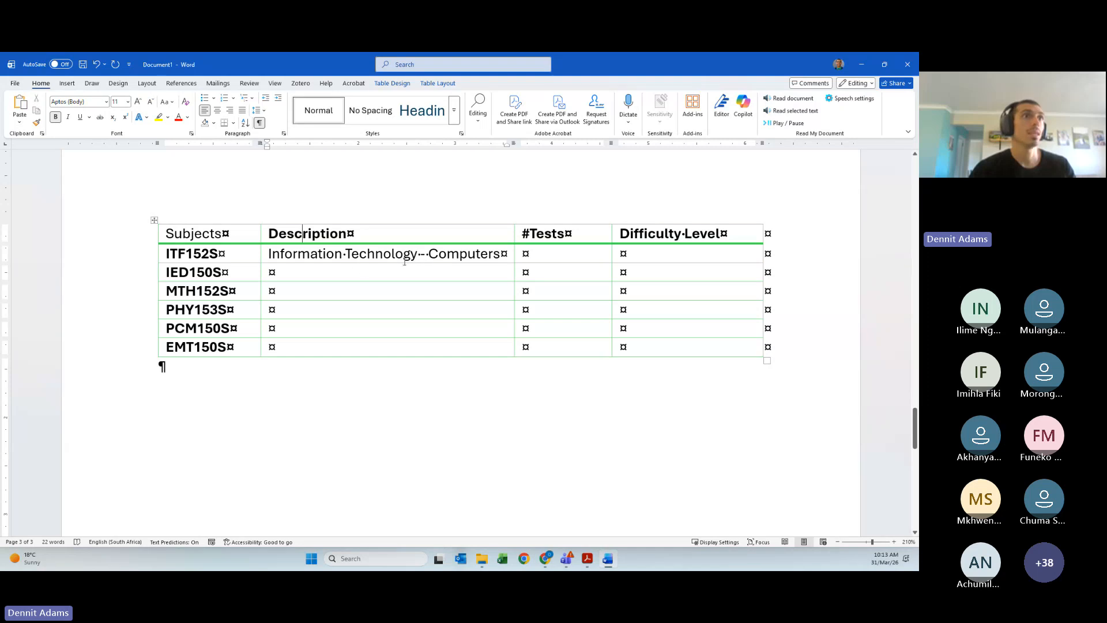
Insert "All about" before "Computers" in the ITF152S description
text(All a)
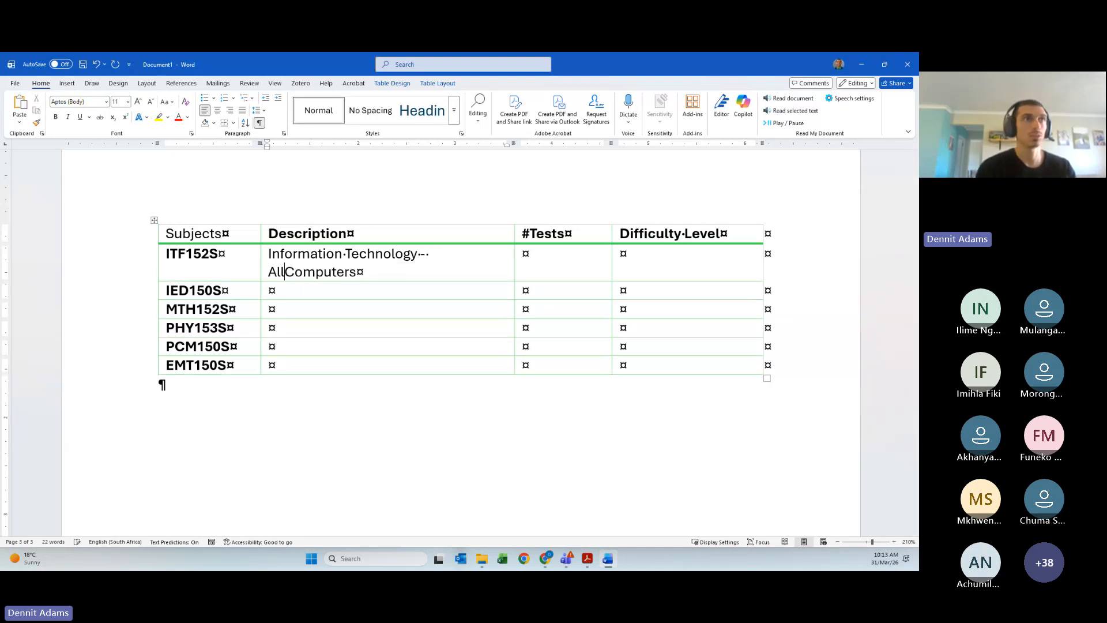
text(bout)
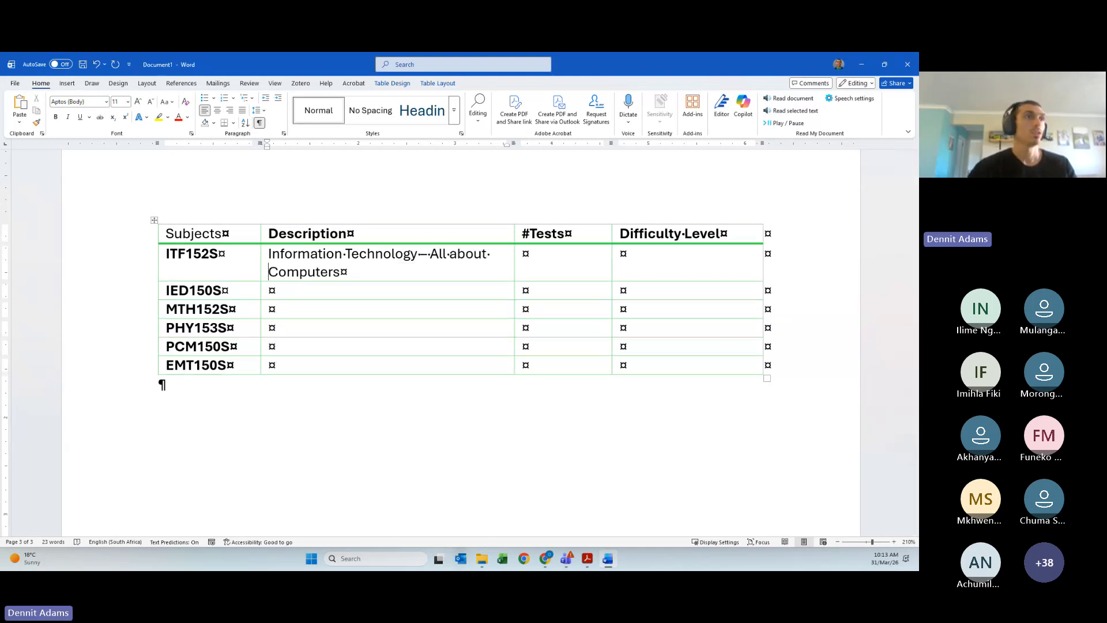
drag(341, 272, 264, 248)
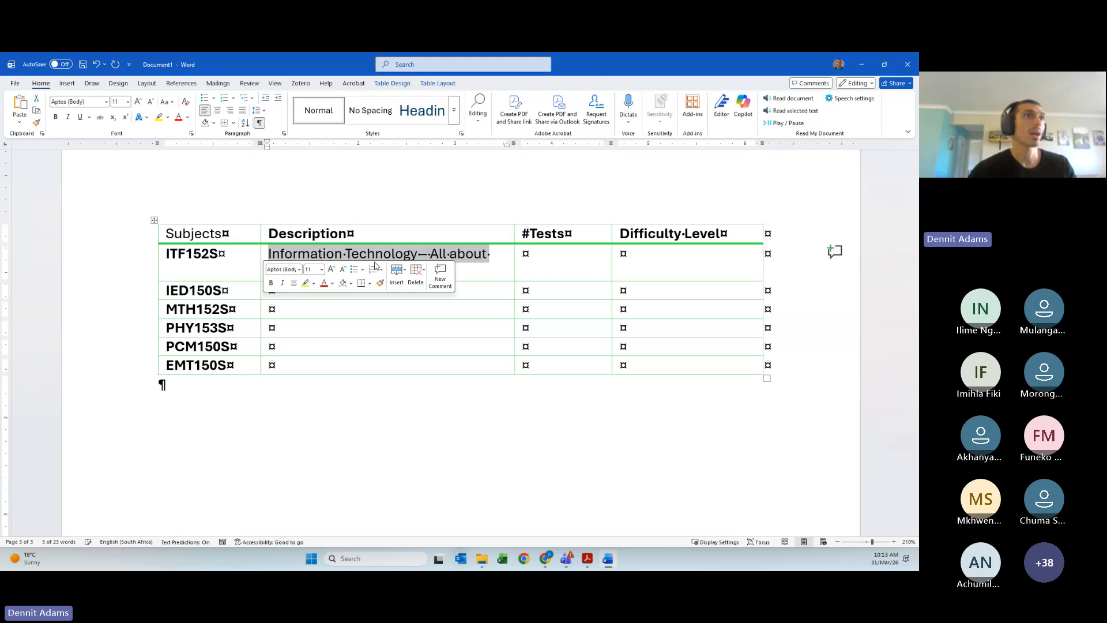
click(346, 233)
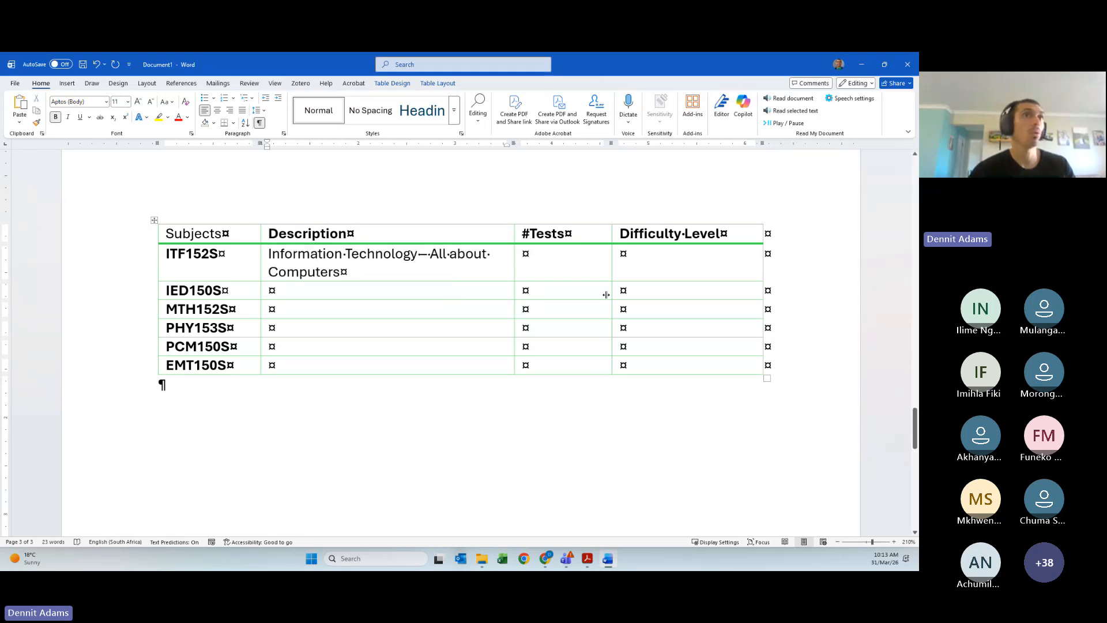
Reduce the font size of the whole table to 10
click(153, 221)
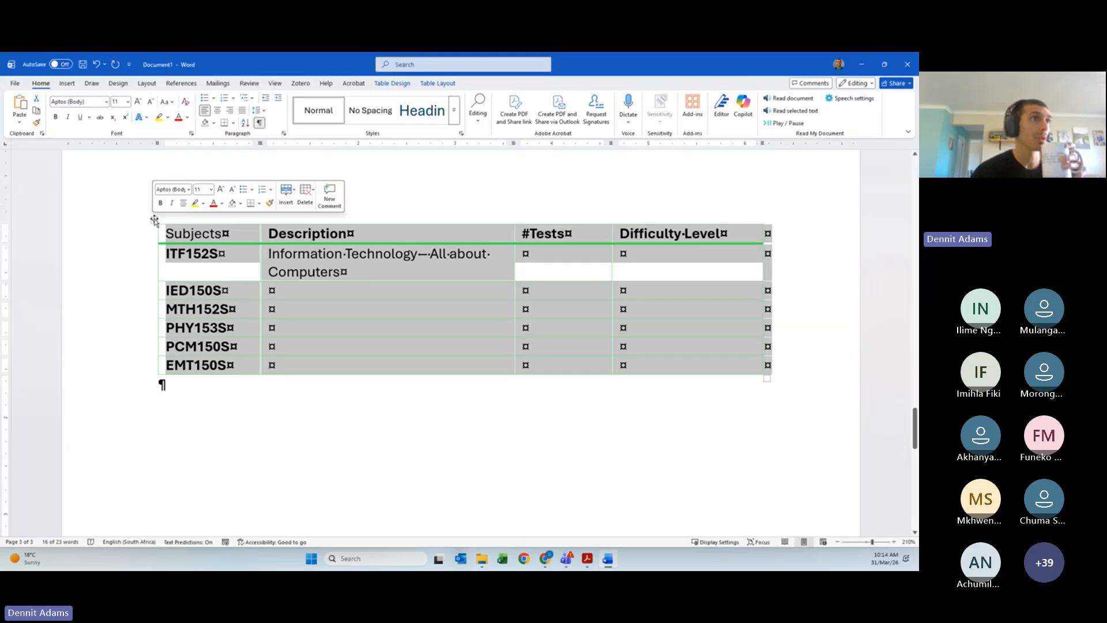
click(233, 192)
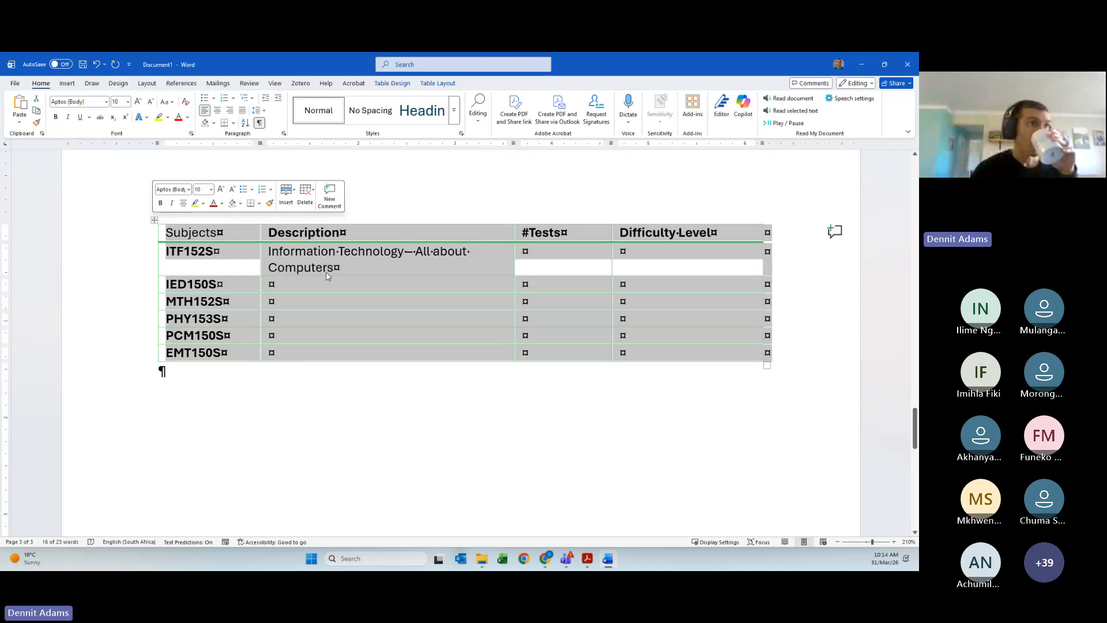
click(355, 260)
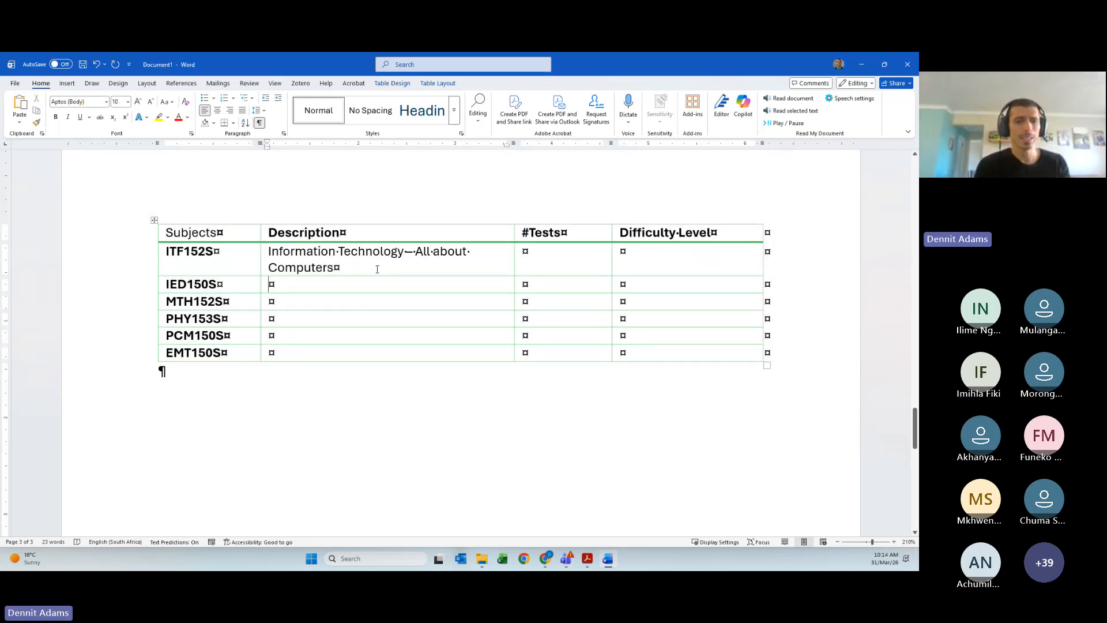
Fill in the IED150S description as "Eng Design – All about Designing things"
text(Engin)
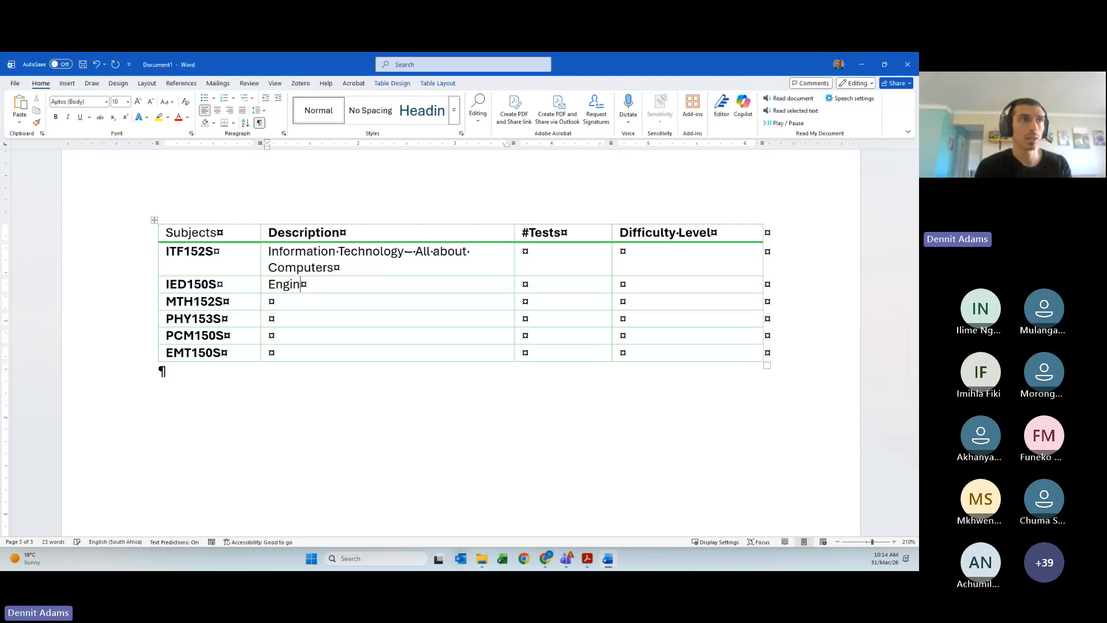
key(BackSpace)
text(Desi)
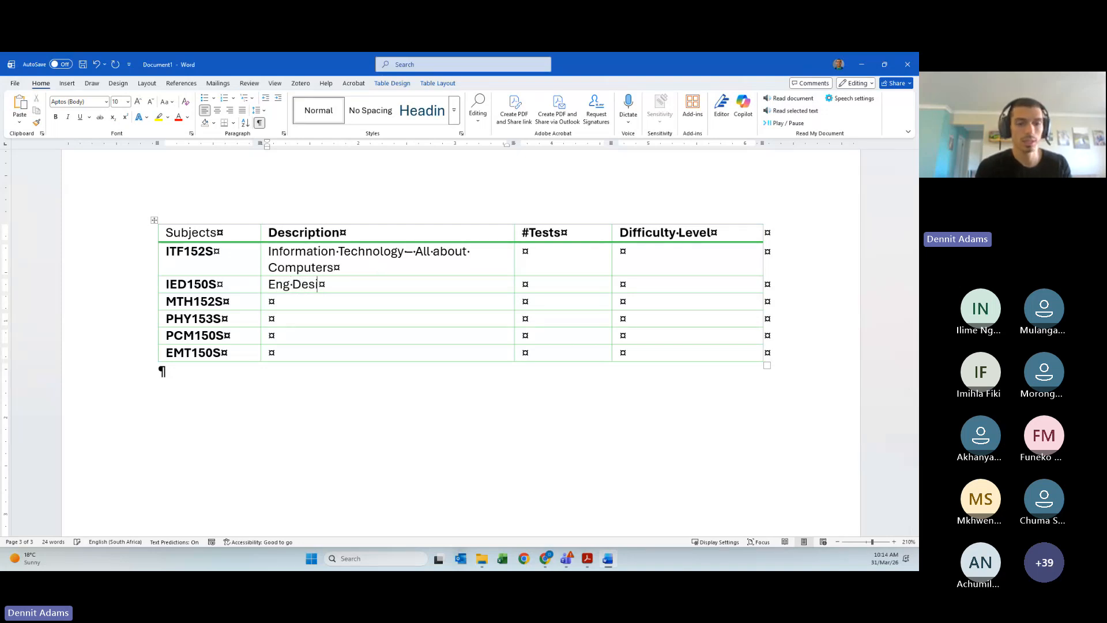
text(gn - All about )
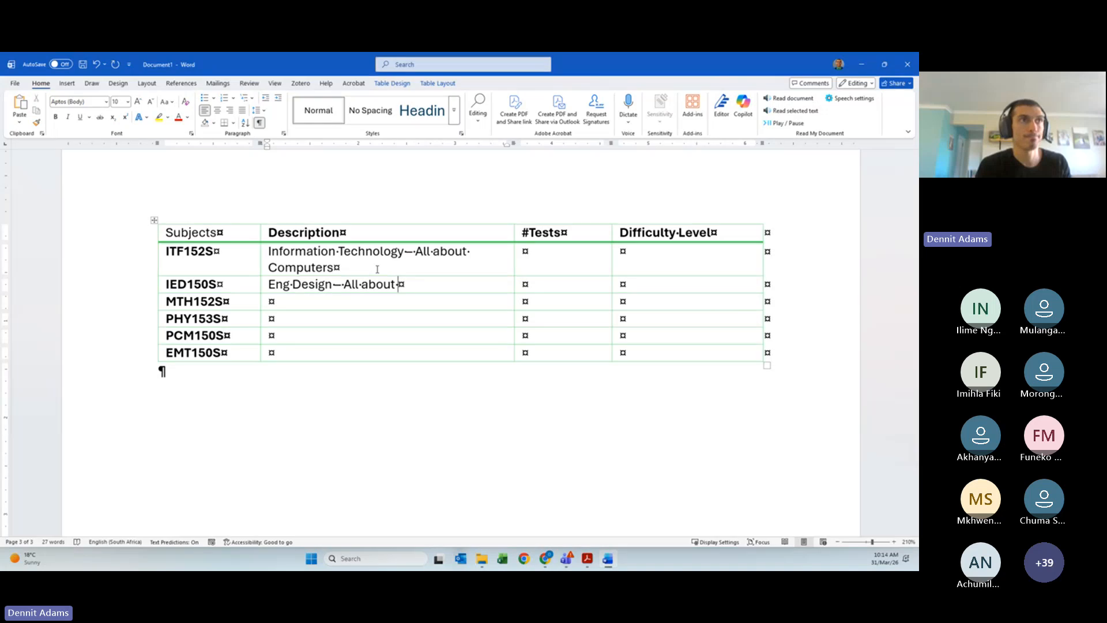
text(Des)
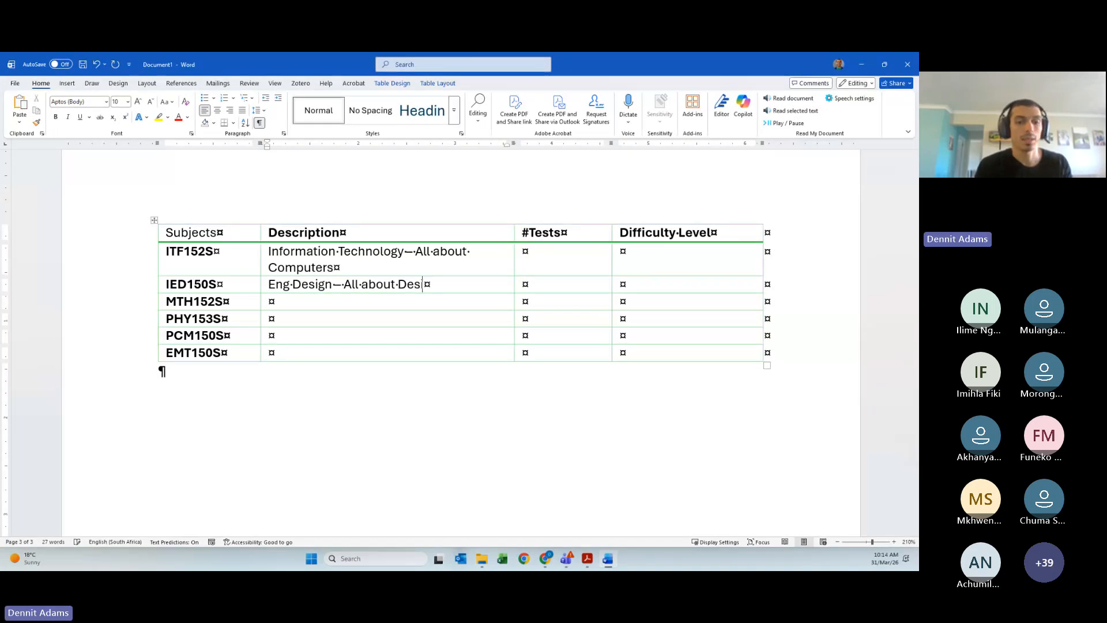
text(igning things)
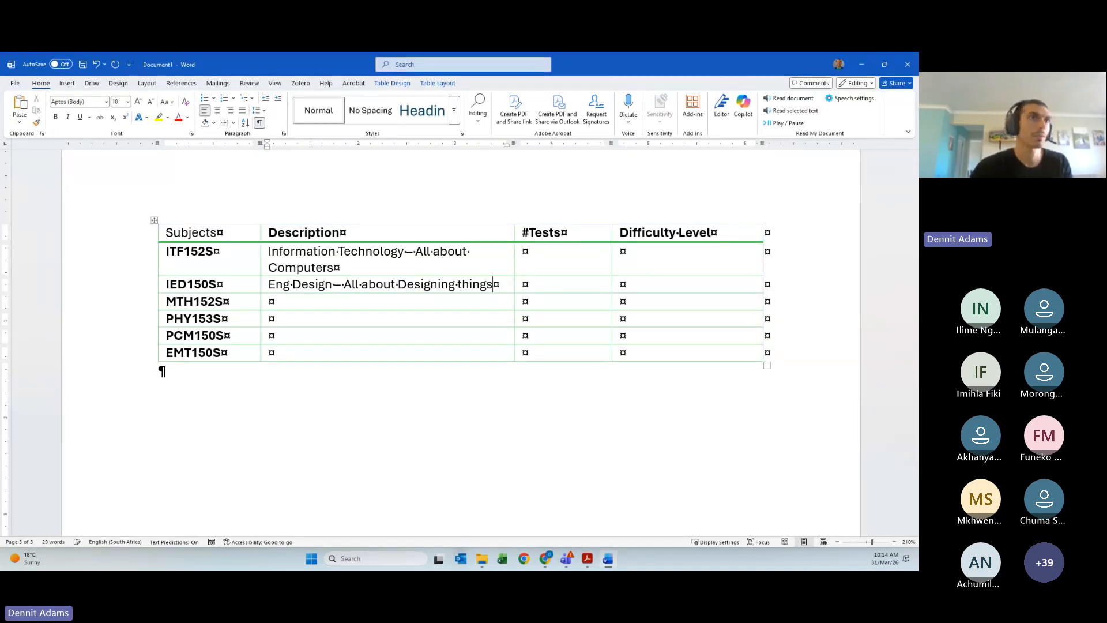
Fill in the MTH152S description as "Mathematics for Engineering 1 – All about Logical thinking"
text(M)
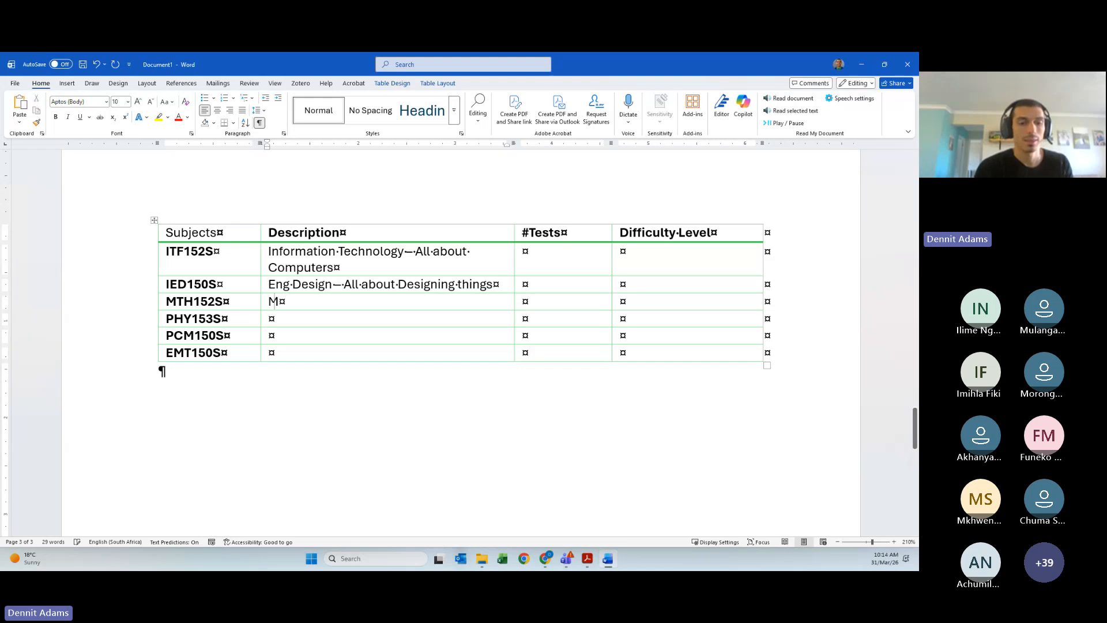
text(athematics f)
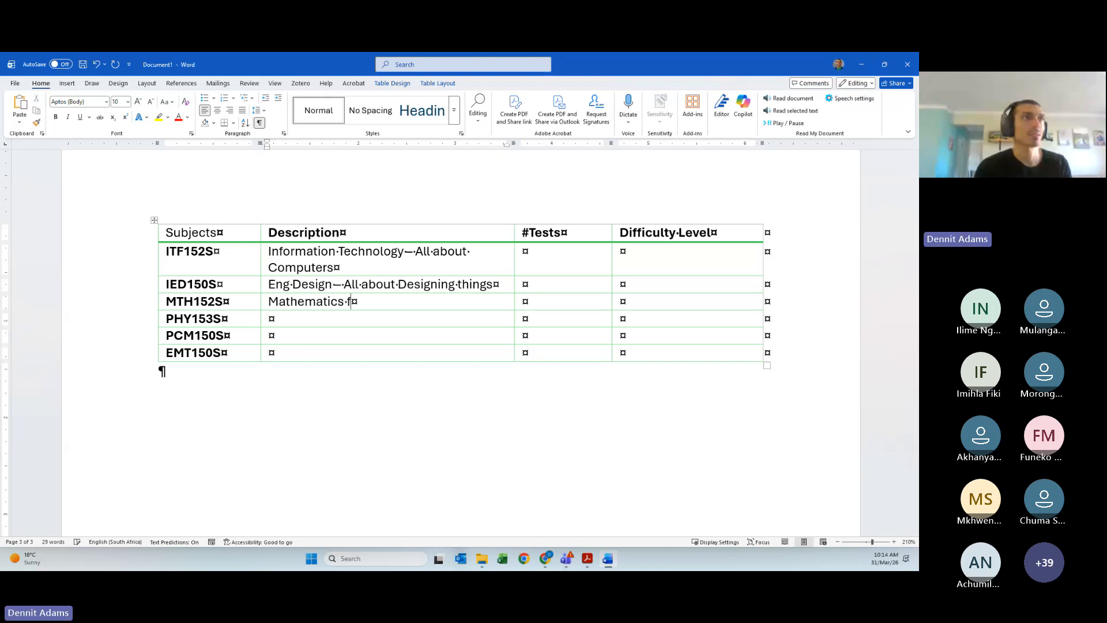
text(or Engineering 1)
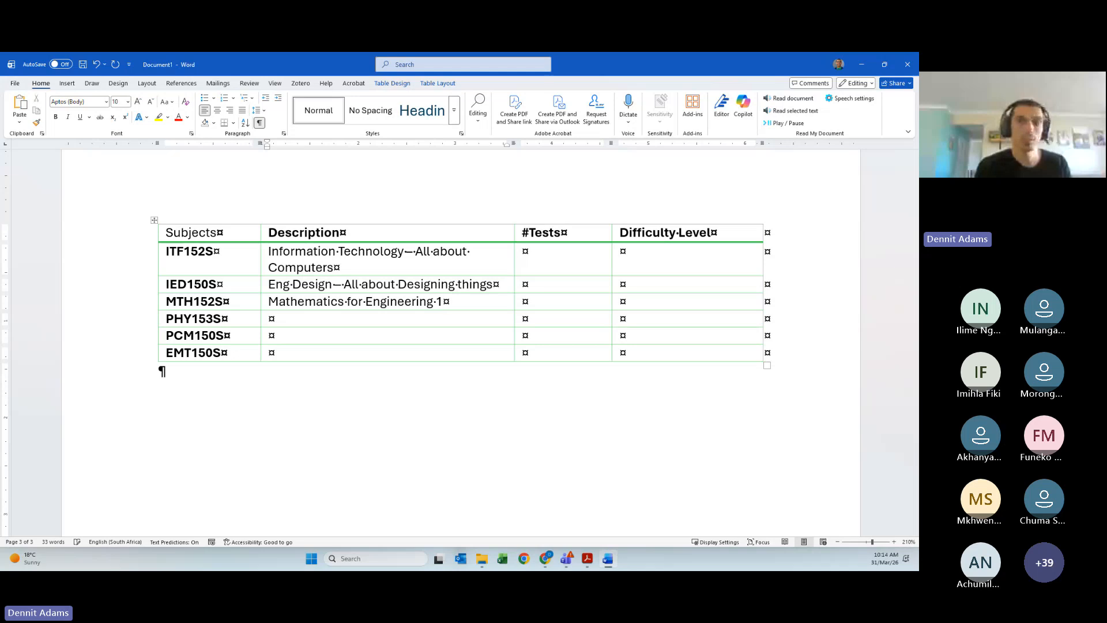
text( - All about)
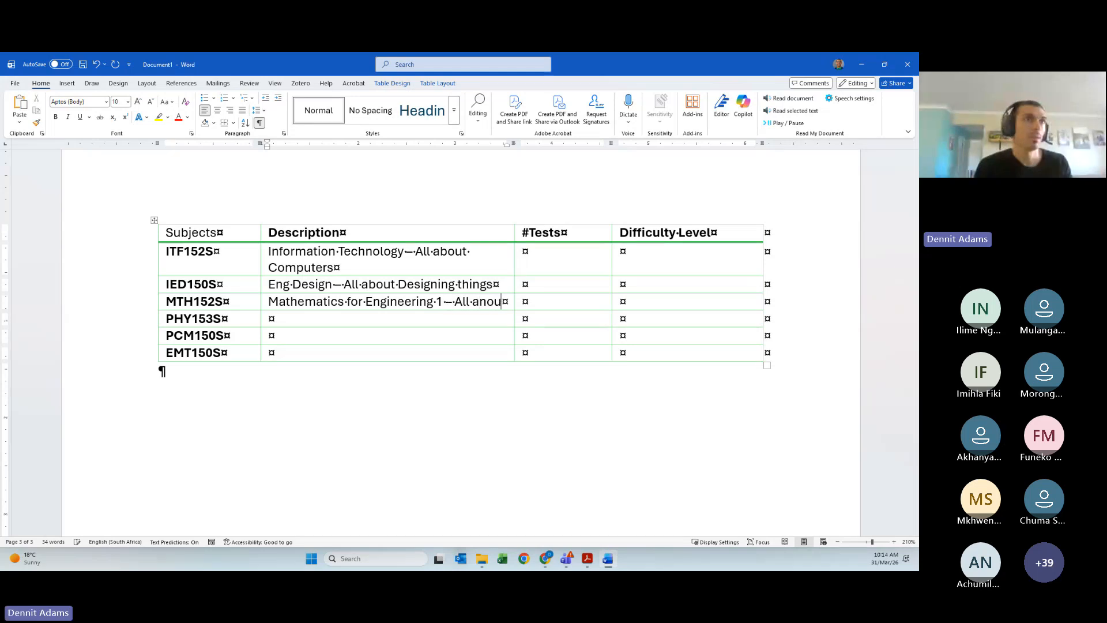
key(BackSpace)
key(BackSpace)
key(BackSpace)
key(BackSpace)
key(BackSpace)
text(bout Logic)
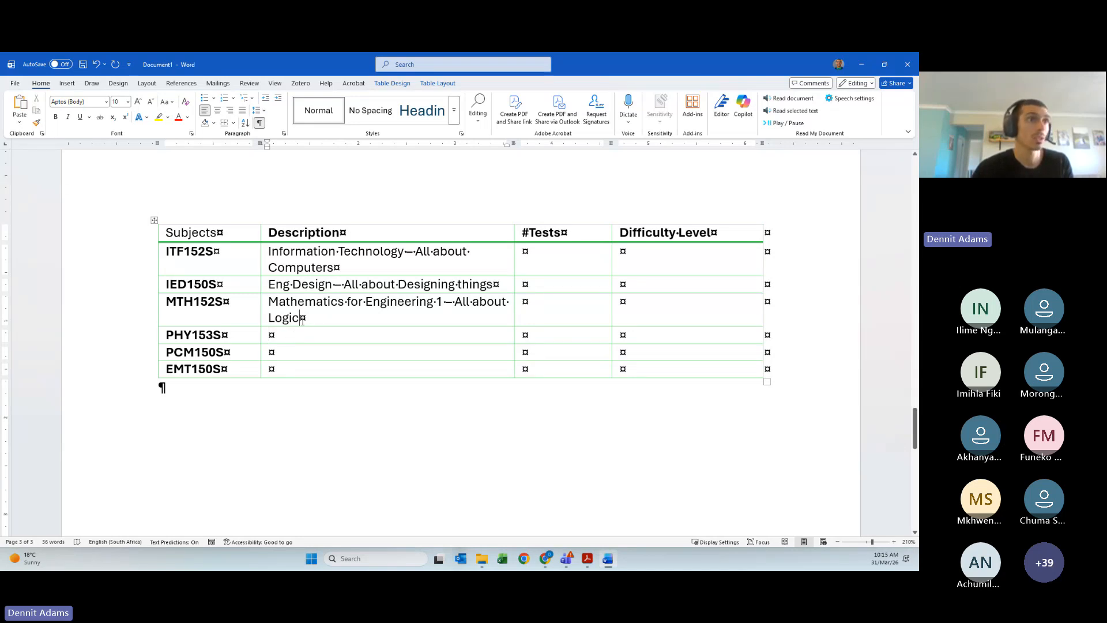
text(al thinking)
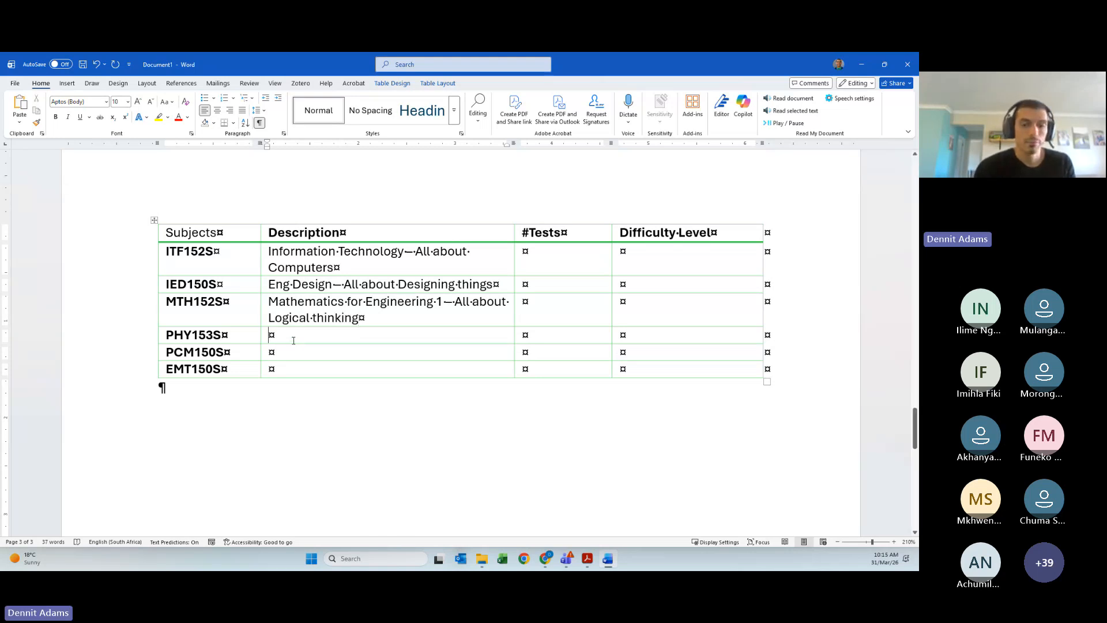
Fill in the PHY153S description as "Physics for Engineers – All about how the natural world behaves"
text(Physics )
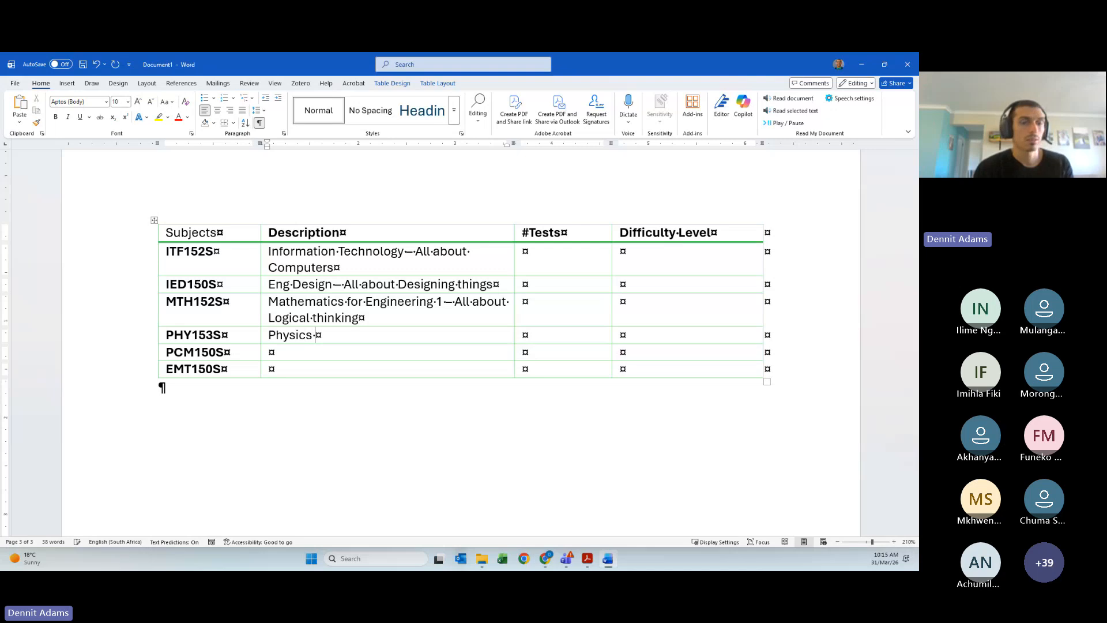
text(foe)
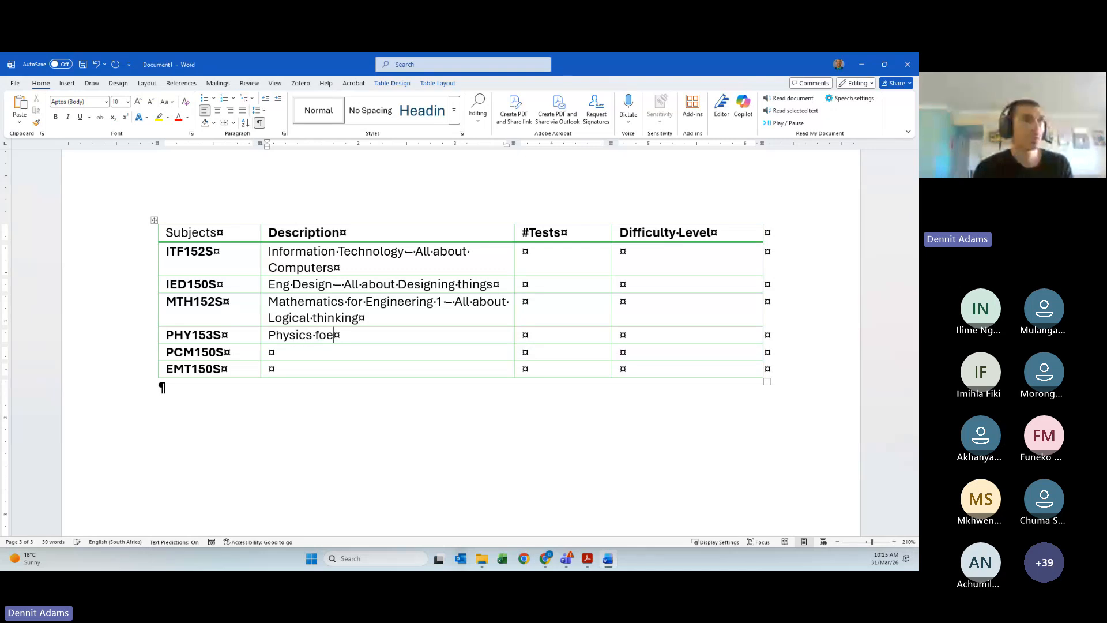
key(BackSpace)
text(r Engineer)
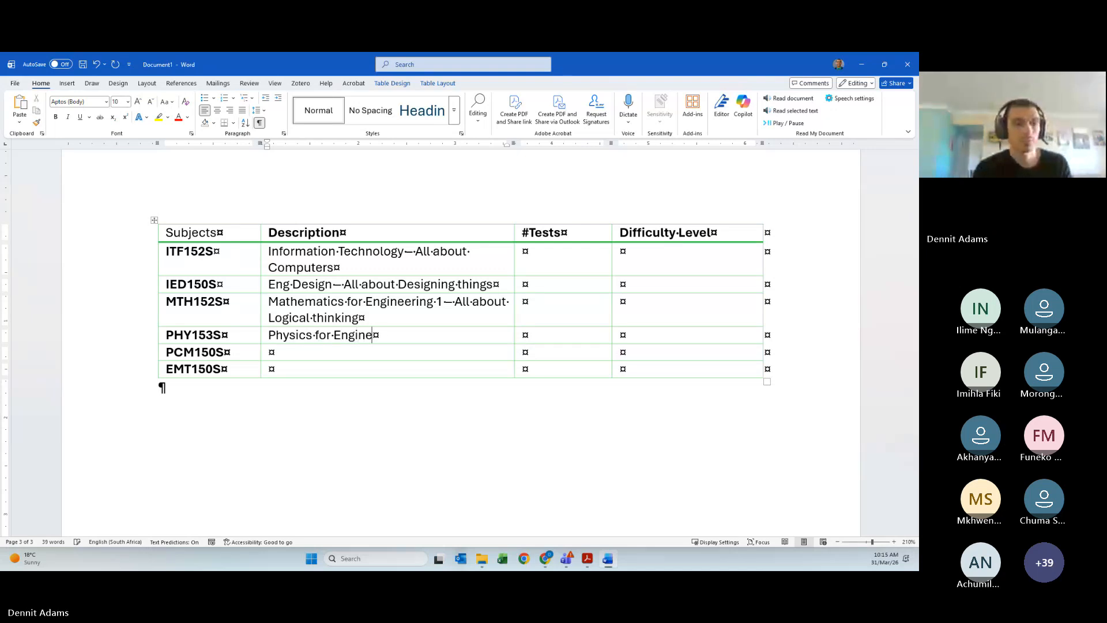
text(s -)
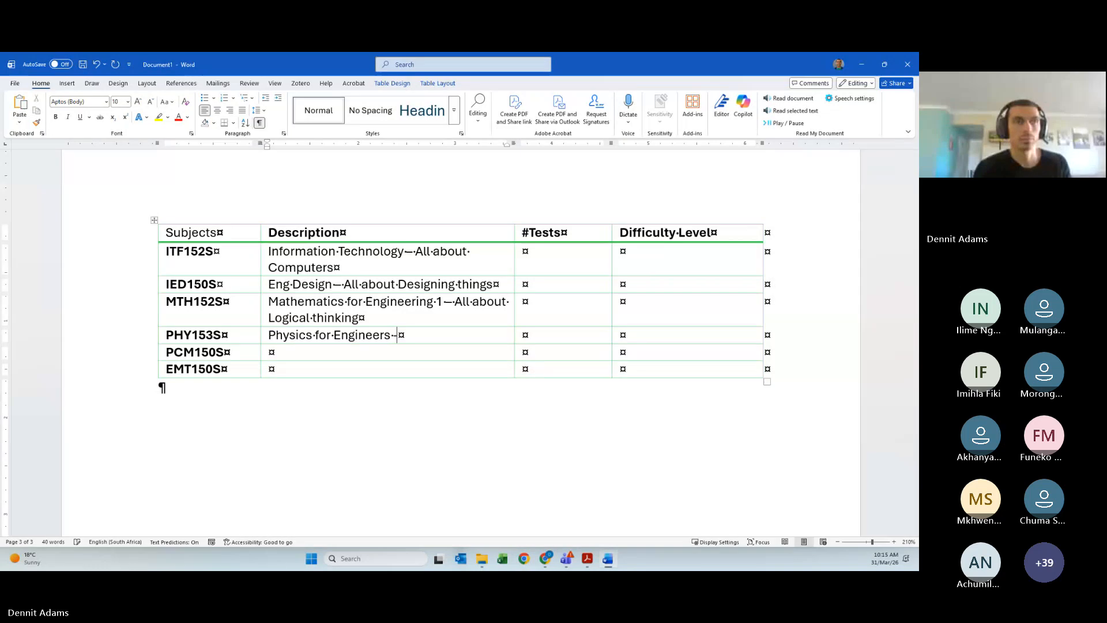
text(- All a)
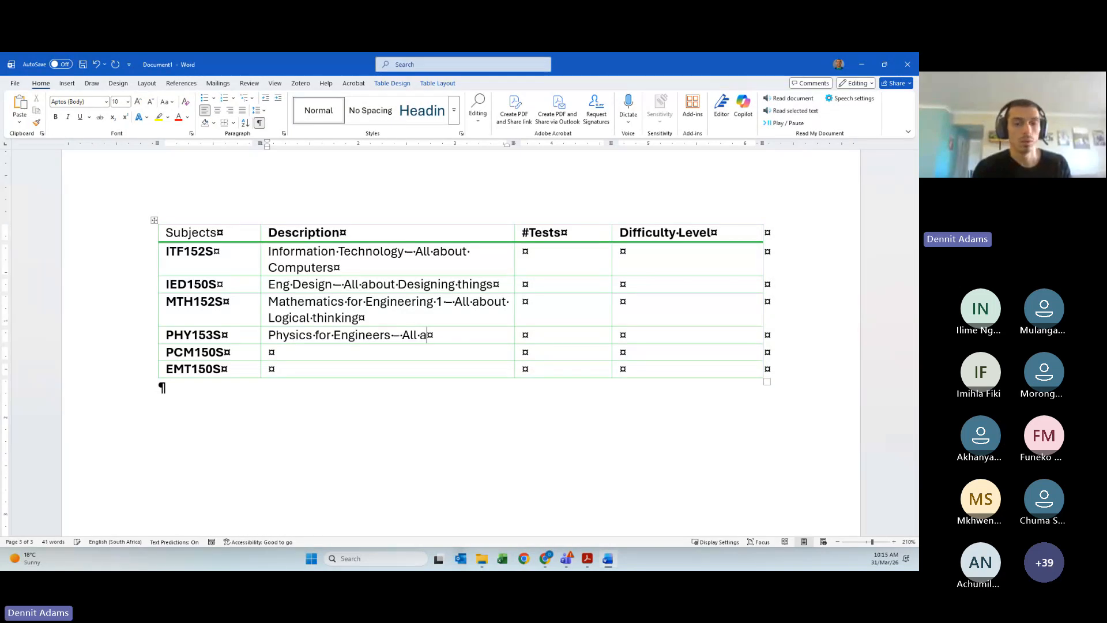
text(bout )
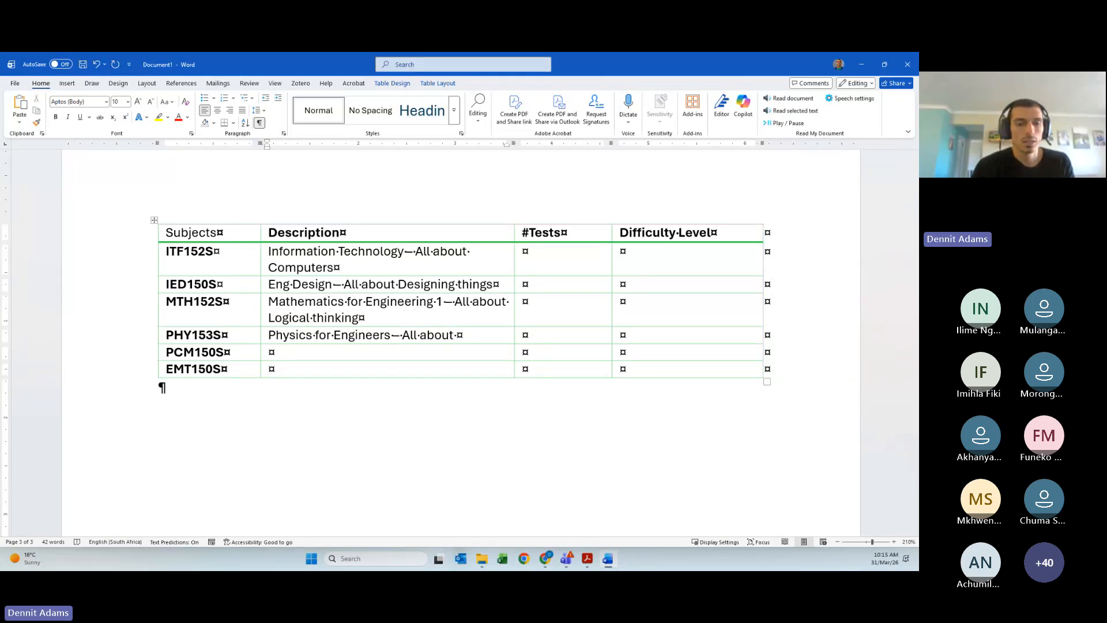
text(how the natural )
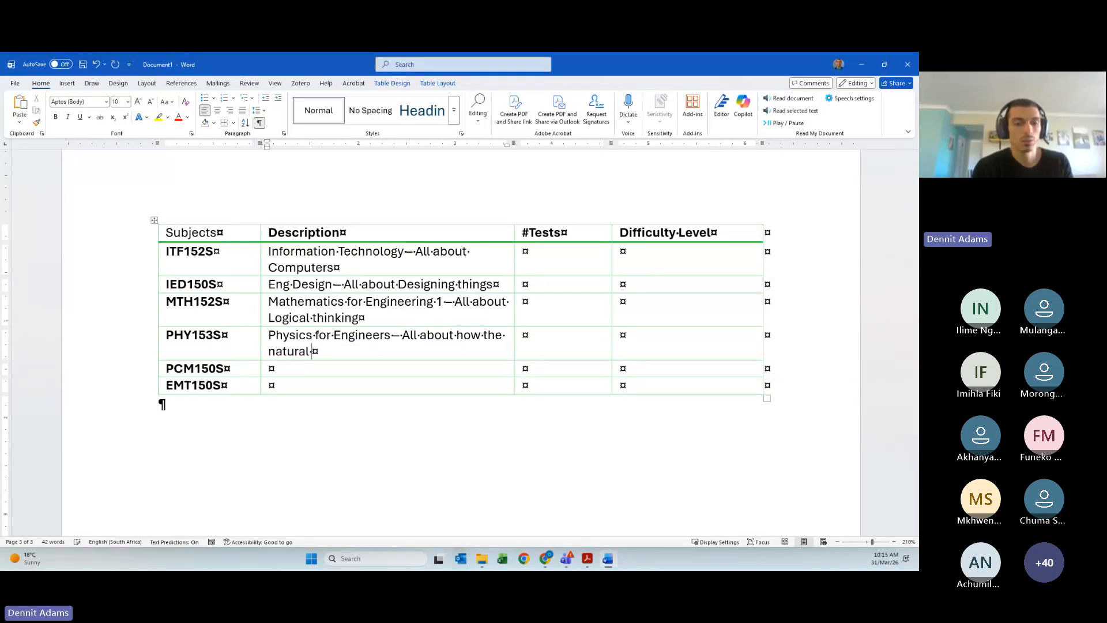
text(world behaves)
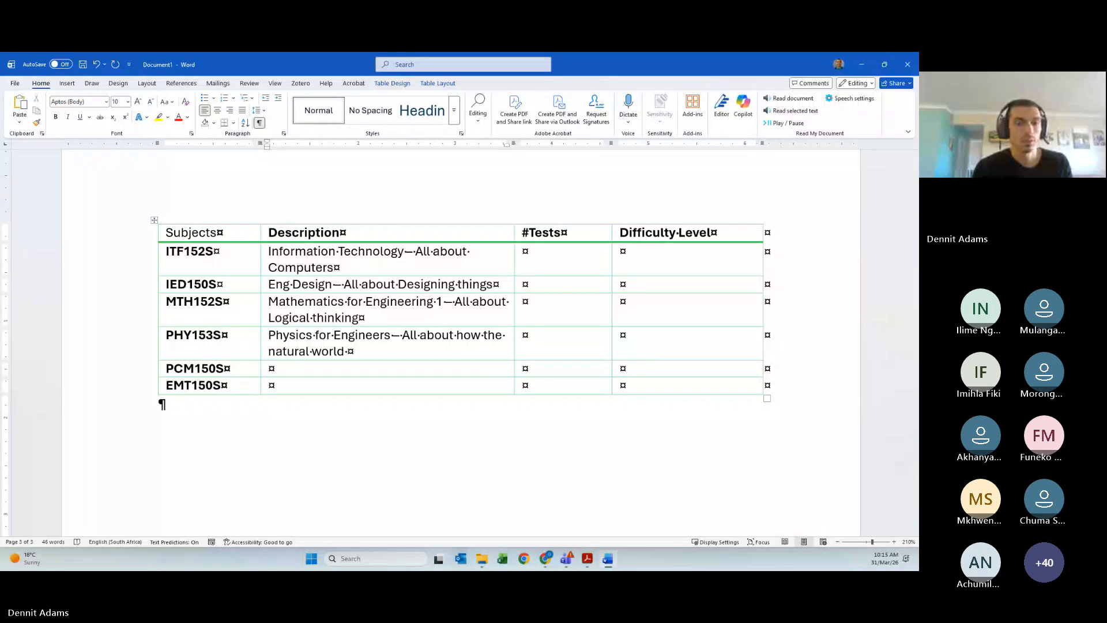
Fill in the PCM150S description as "Professional communication – How should engineers talk and Listen", correcting the spelling of "Professional"
click(281, 371)
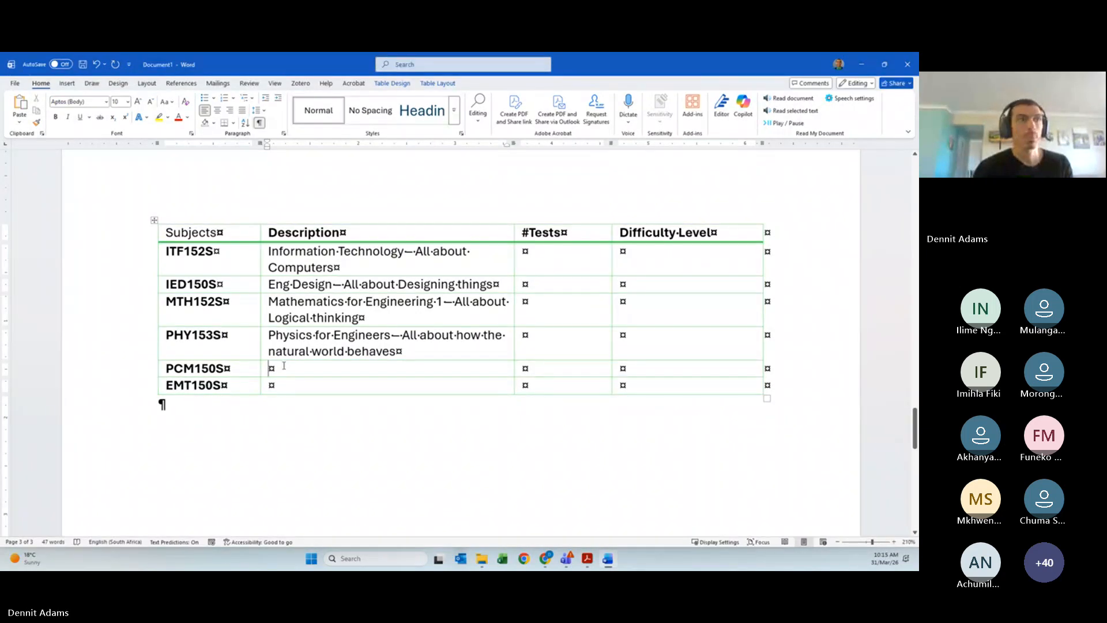
text(Proff)
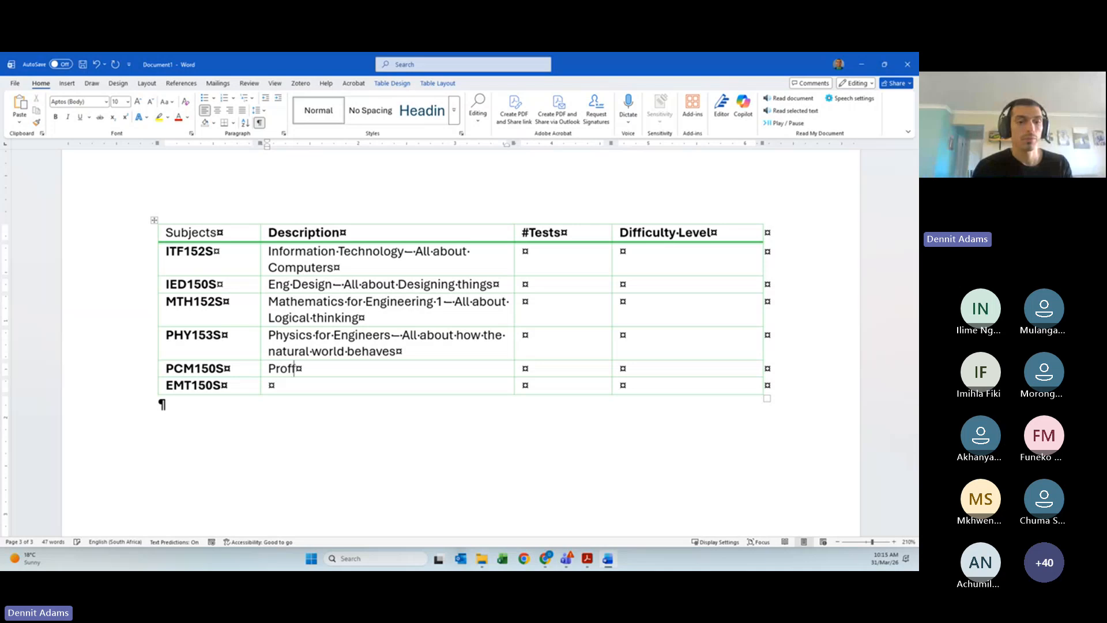
text(esional commu)
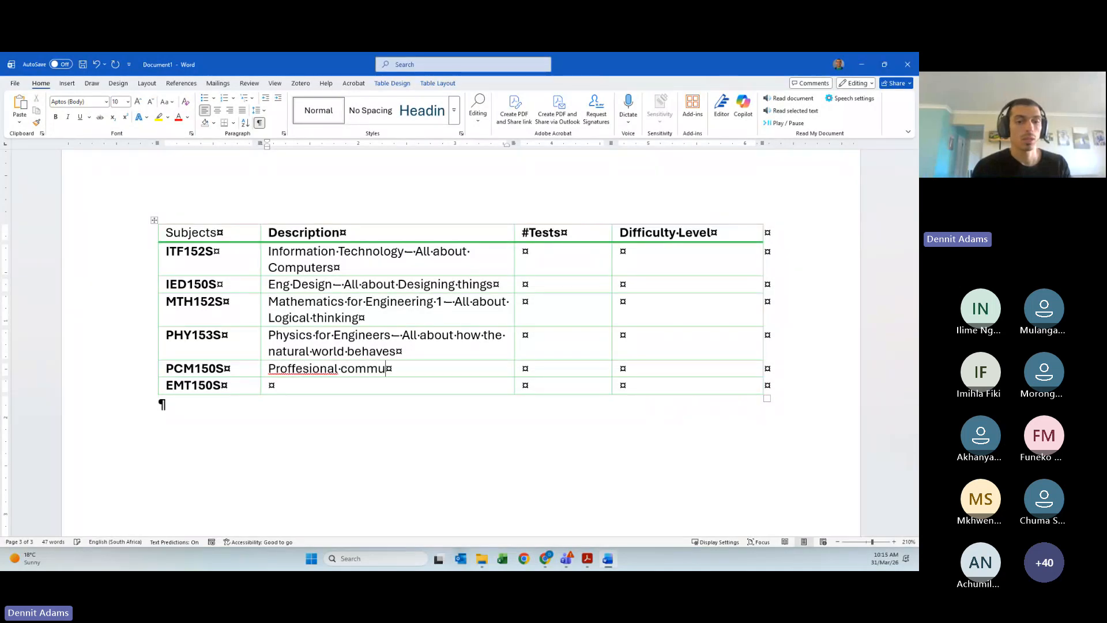
text(nication – How d)
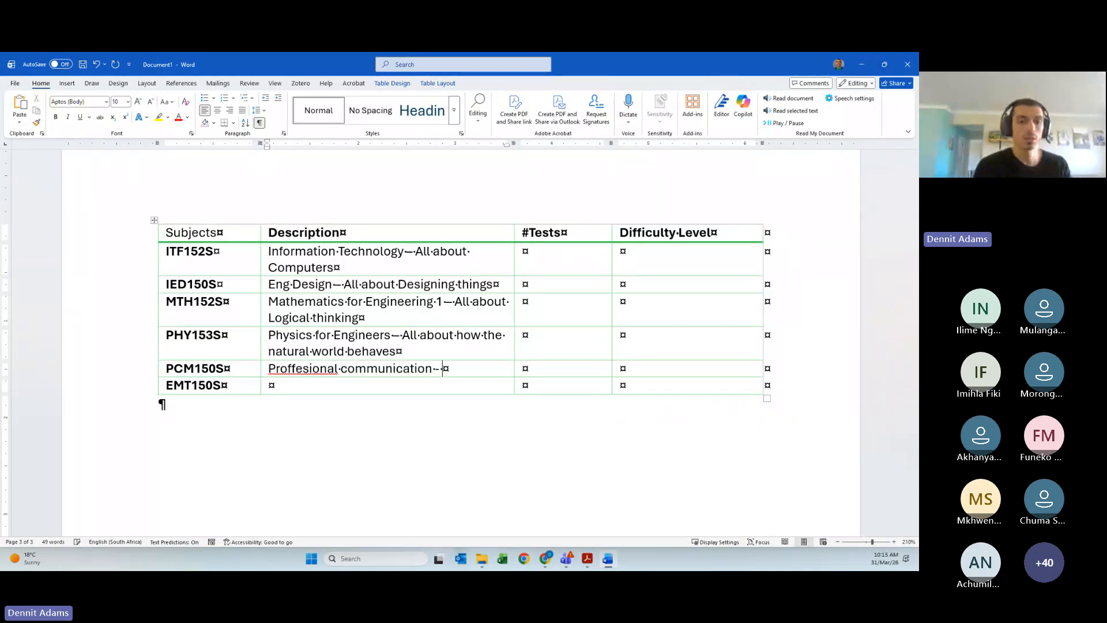
text(o)
key(BackSpace)
key(BackSpace)
text(s)
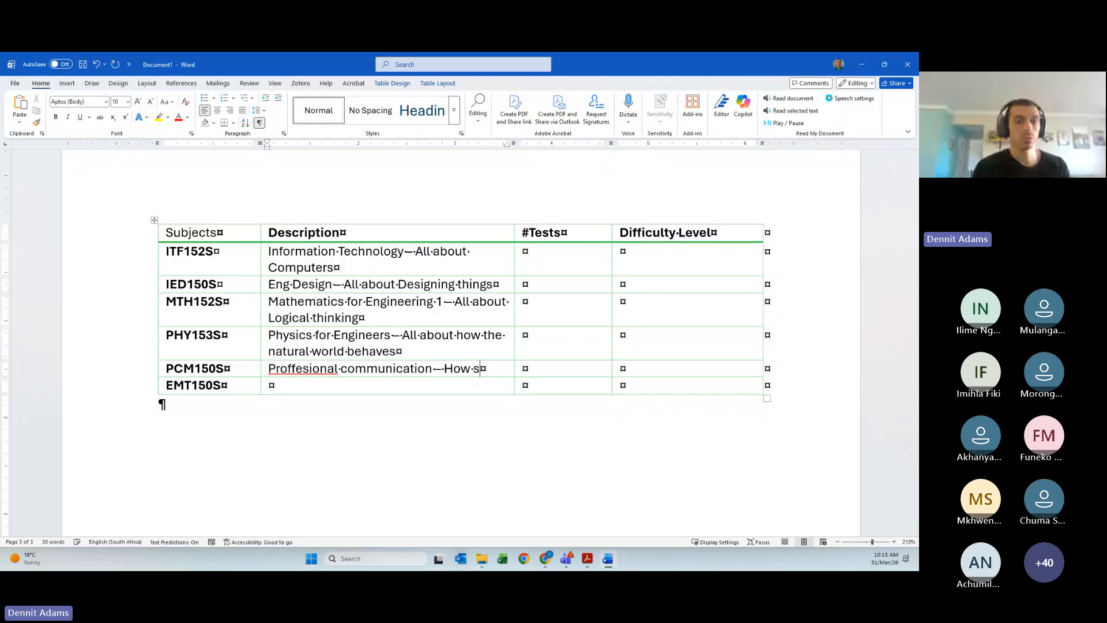
text(hould engineers )
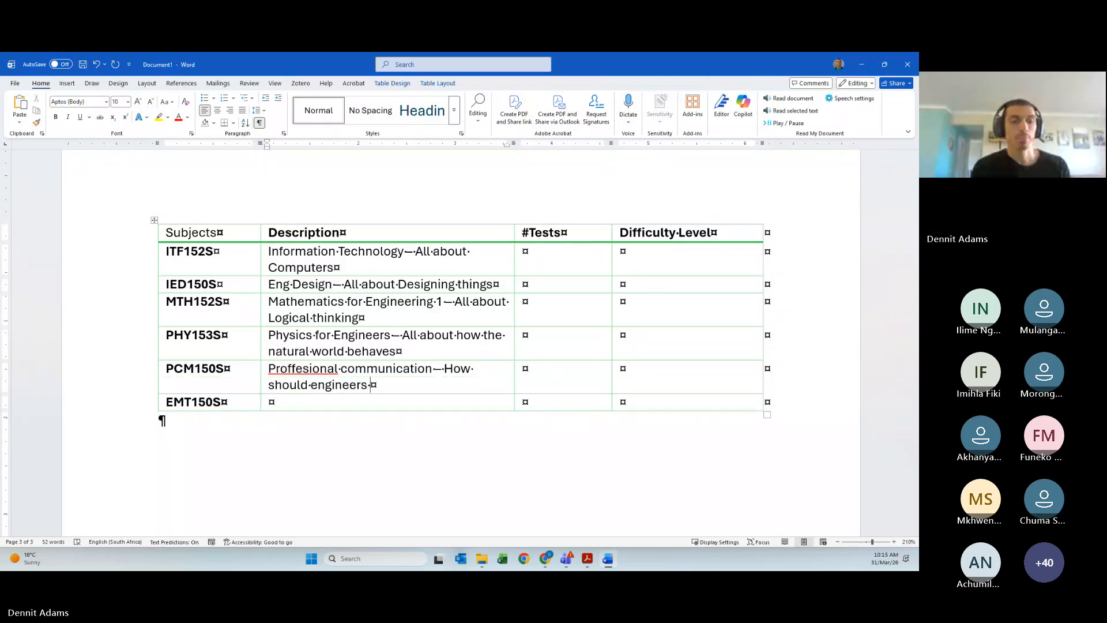
text(talk)
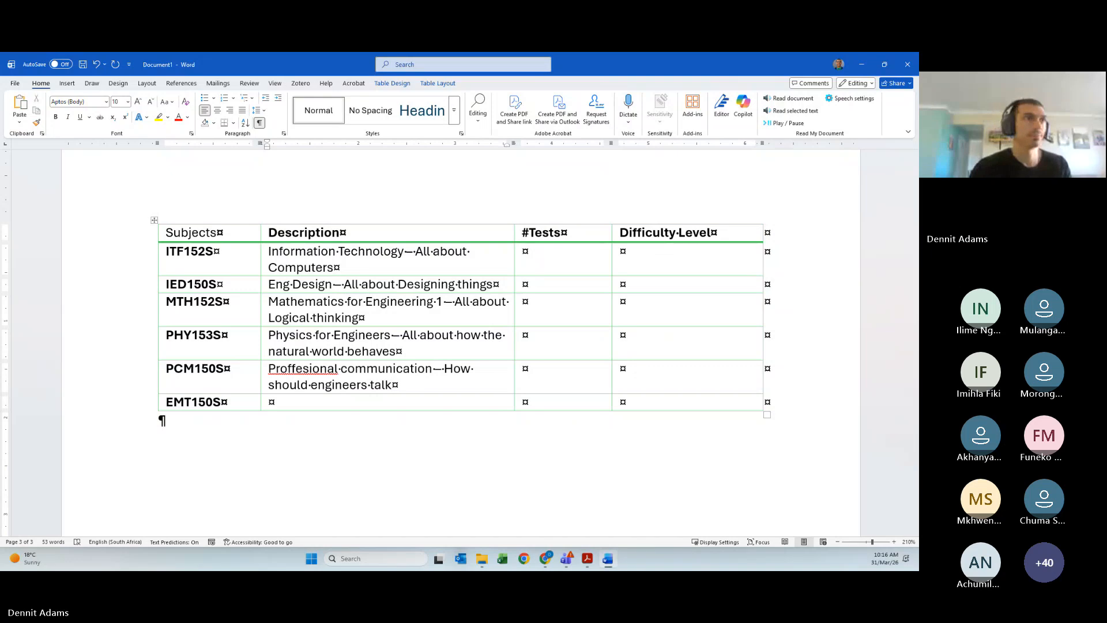
text( and Listen)
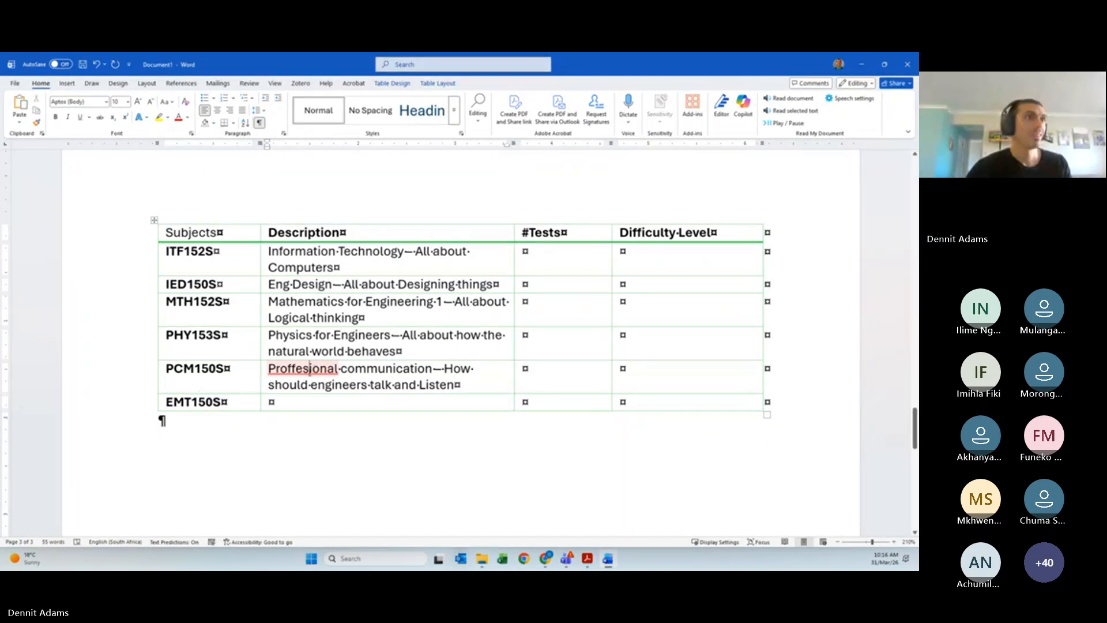
right_click(310, 368)
Fill in the EMT150S description as "Eng Manufacturing – How its Made"
click(293, 400)
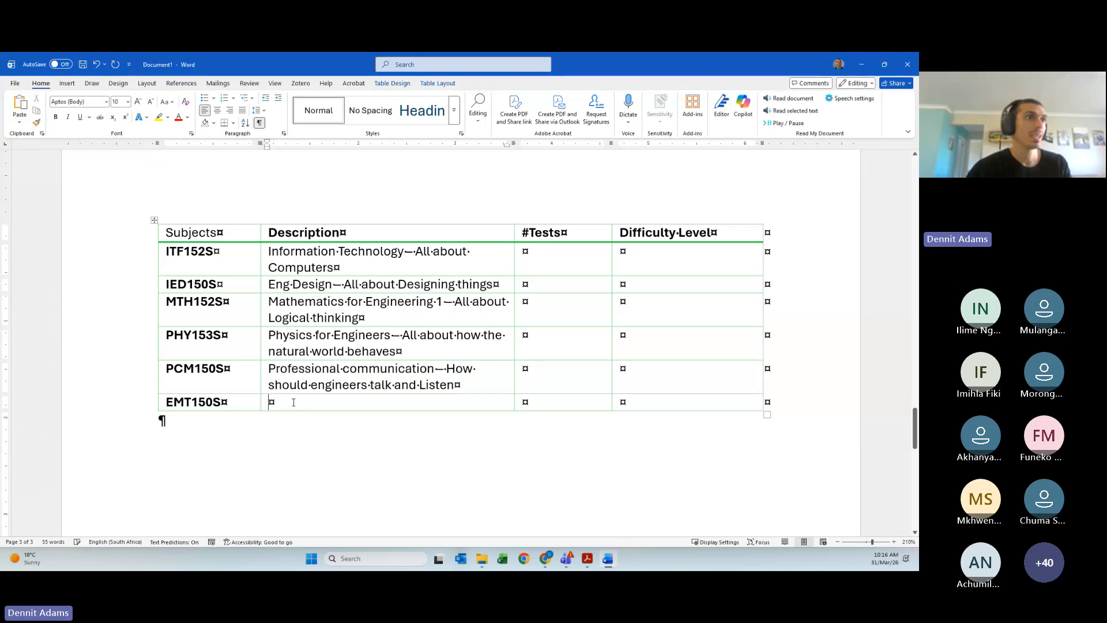
text(E)
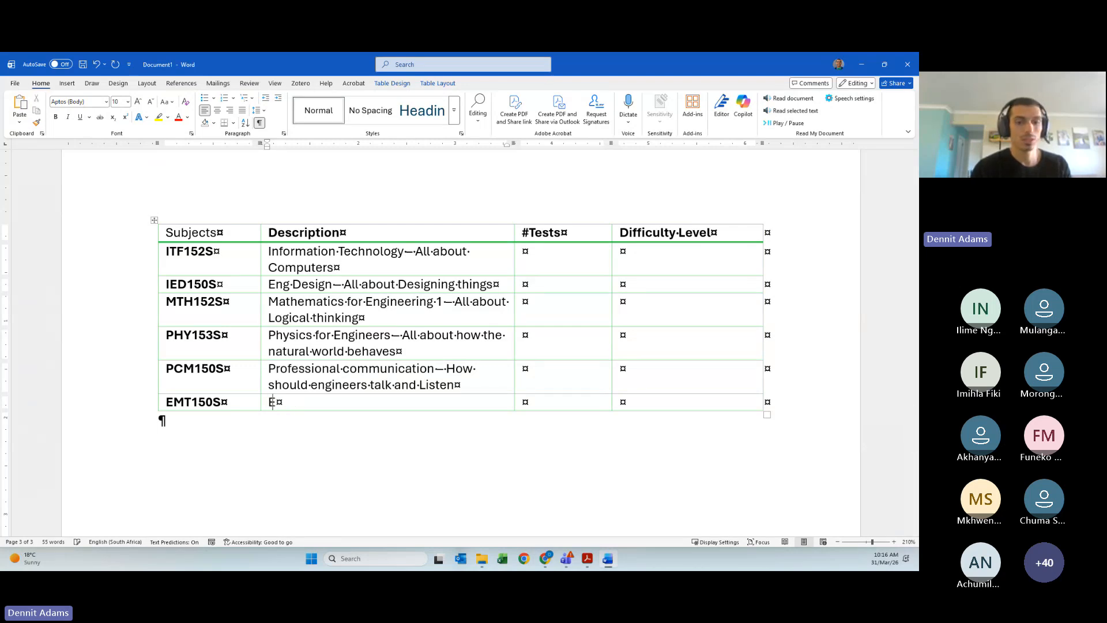
text(ng Manu)
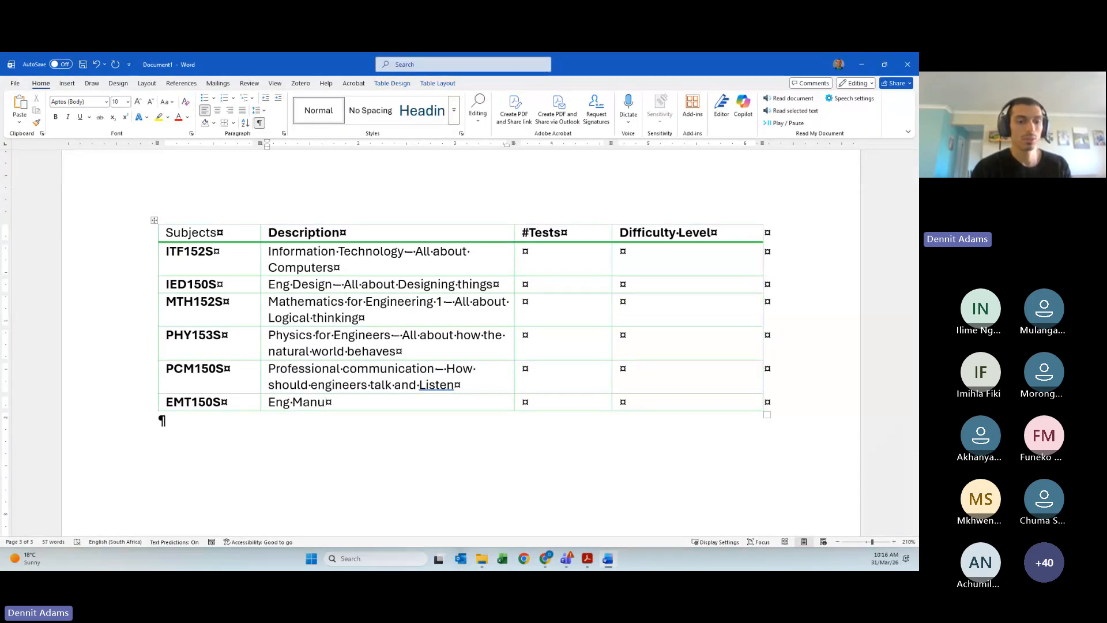
text(facturing - )
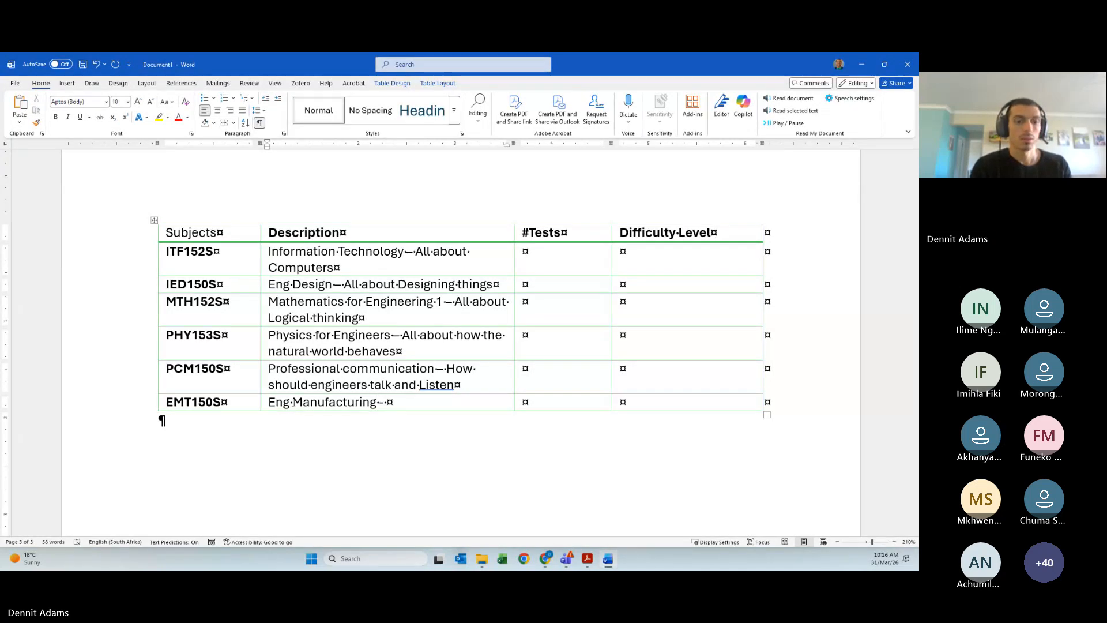
text(How its )
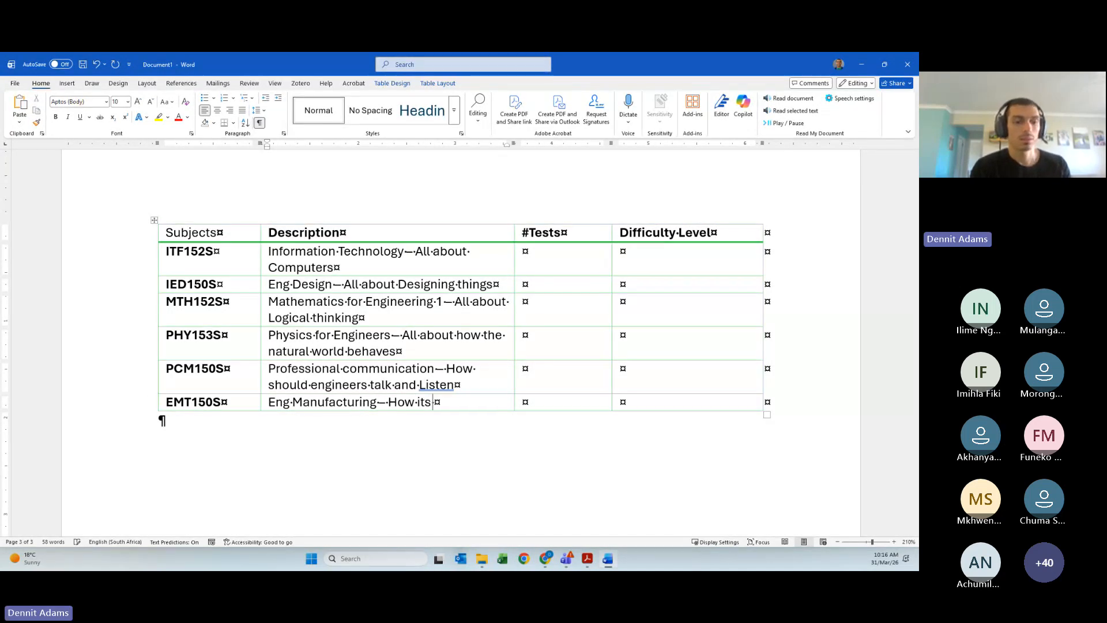
text(Made)
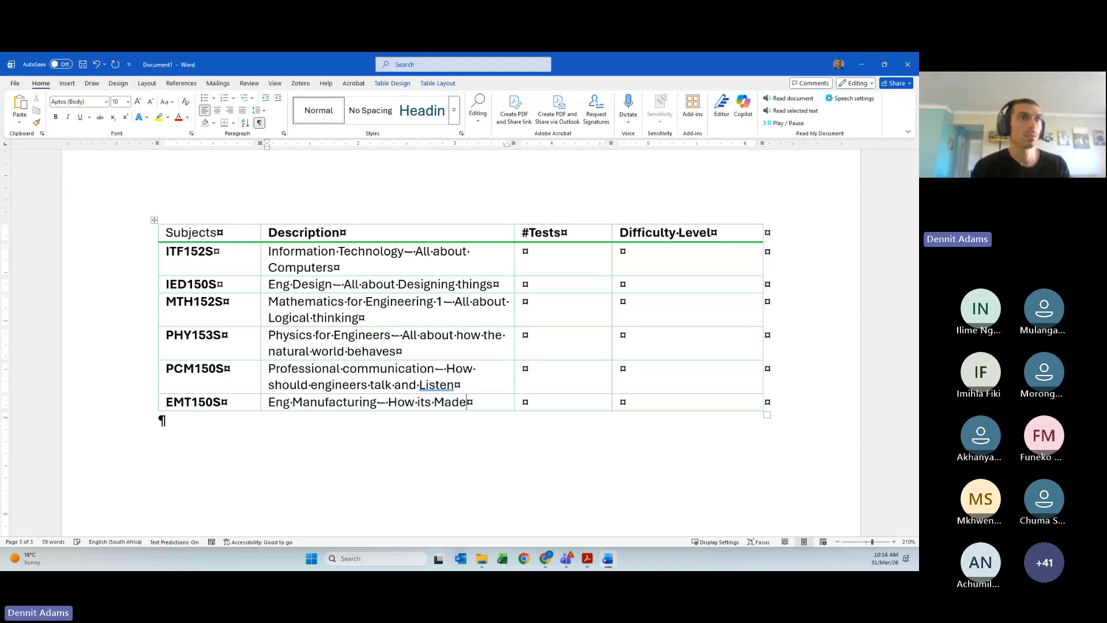
Increase the heights of the PCM150S and IED150S rows slightly by moving their lower borders down
click(547, 267)
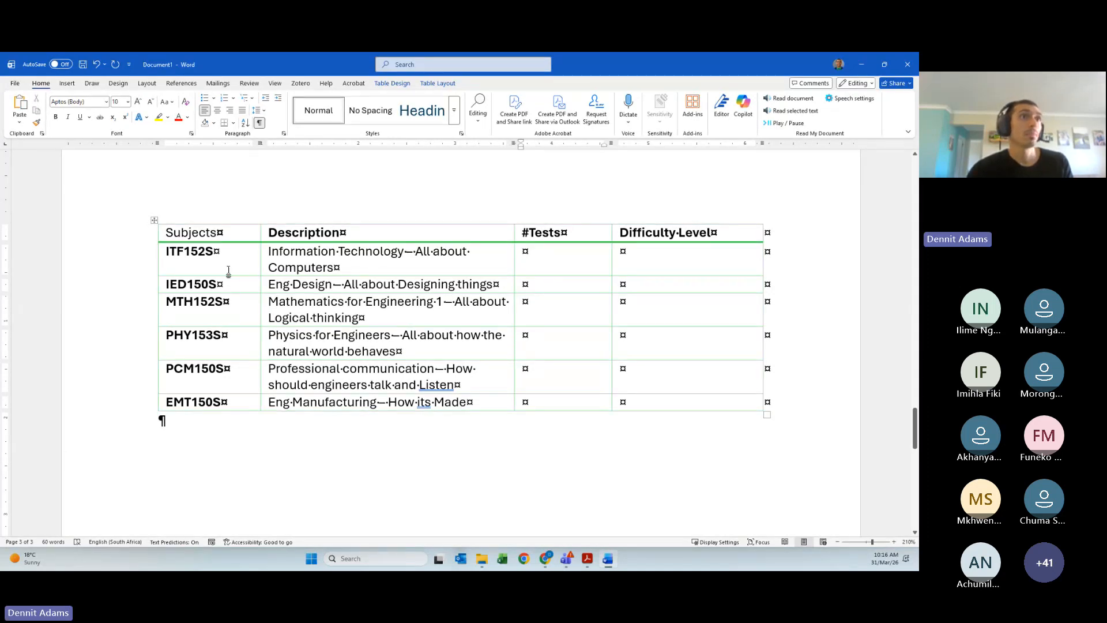
drag(173, 261, 696, 410)
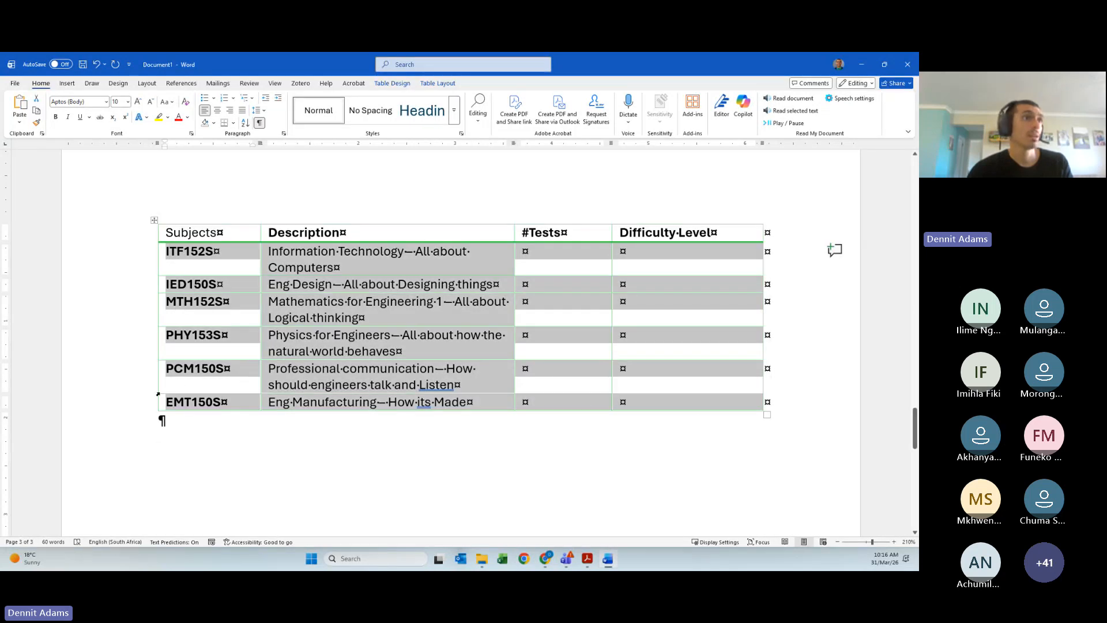
drag(167, 393, 167, 398)
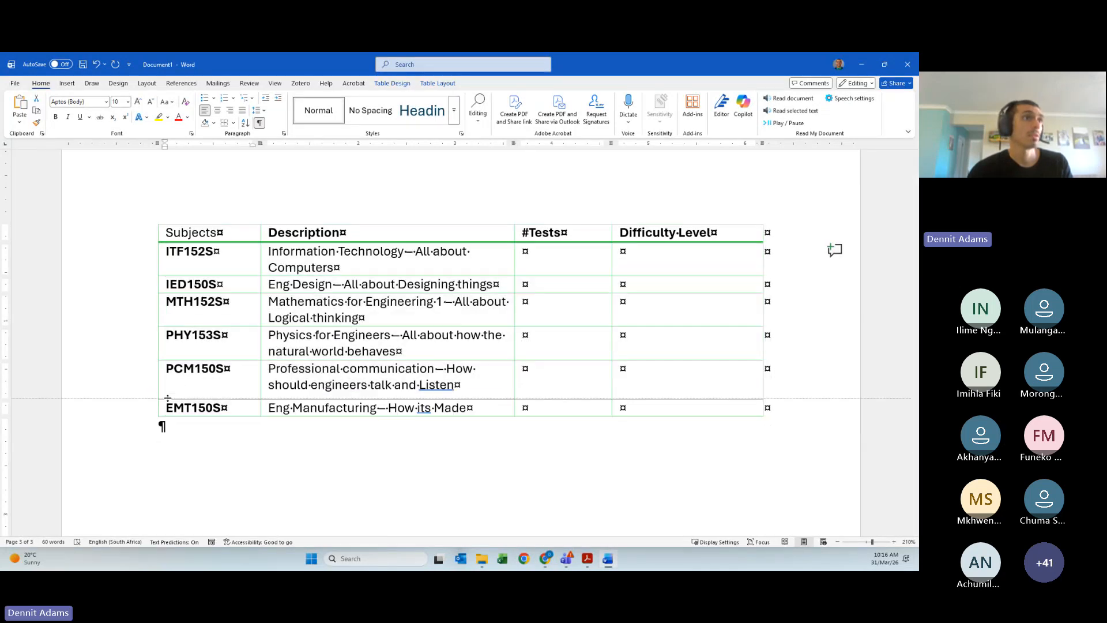
click(504, 384)
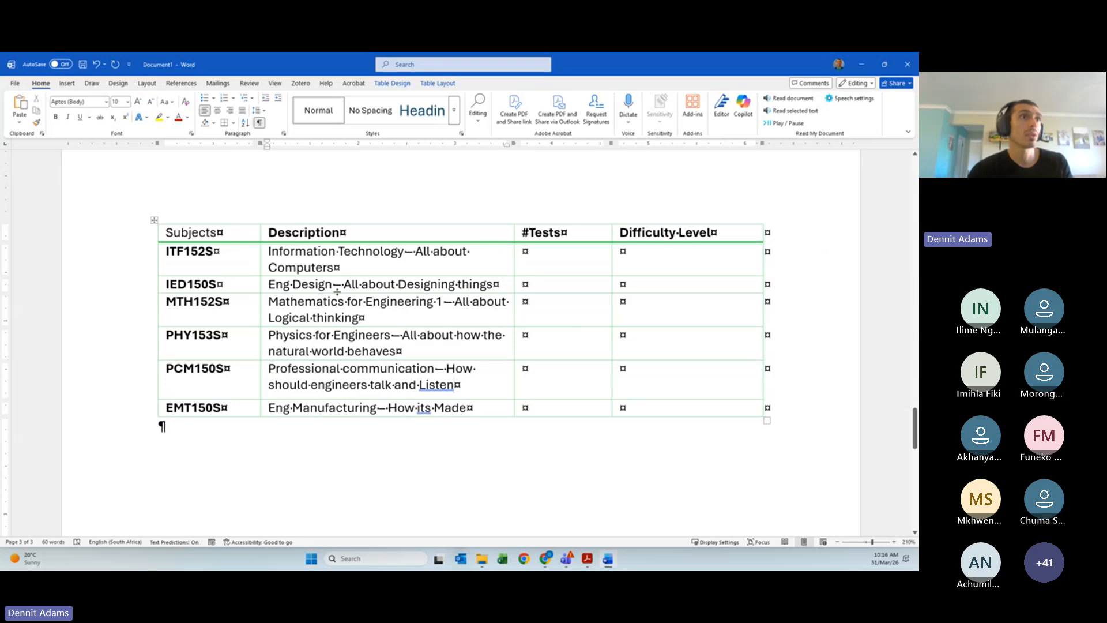
drag(319, 292, 318, 302)
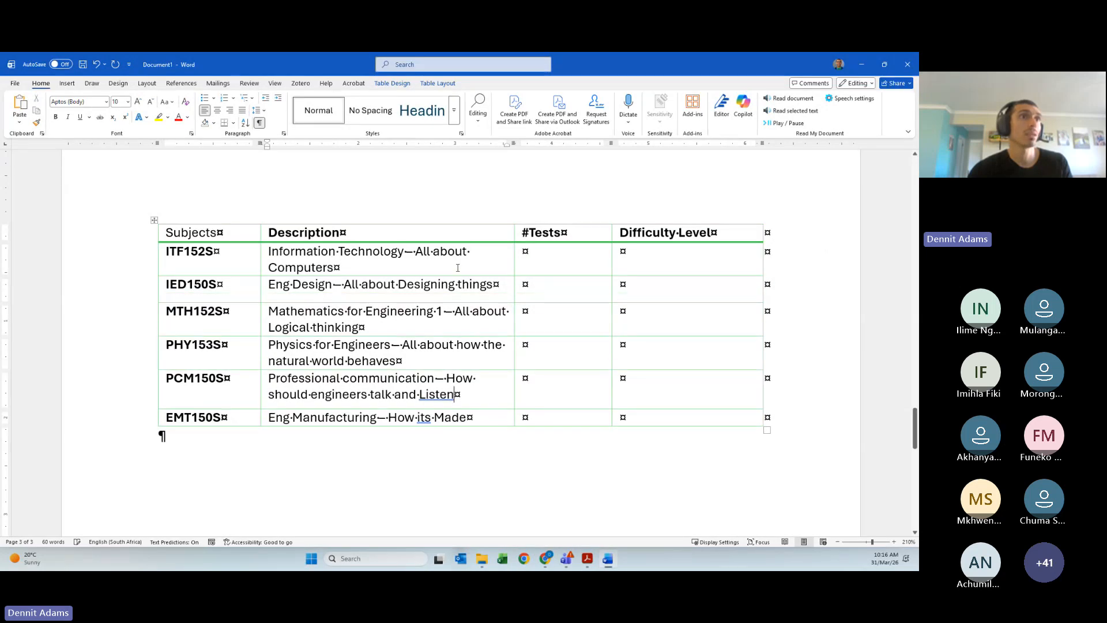
Fill in the #Tests column with 1 for ITF152S, 0 for IED150S and 4 for MTH152S
click(549, 252)
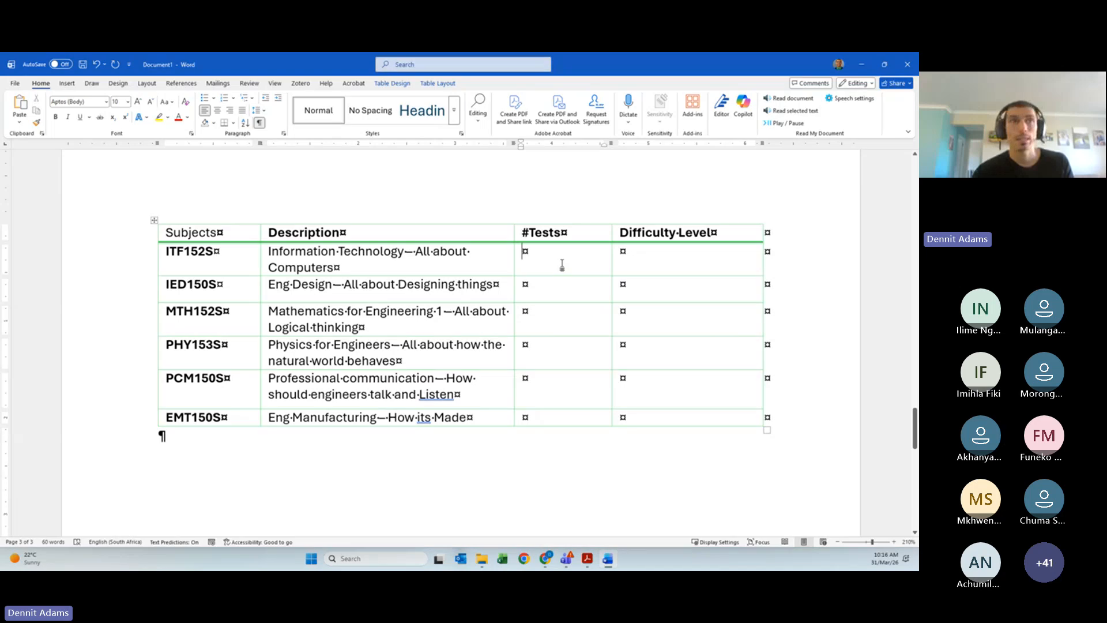
text(1)
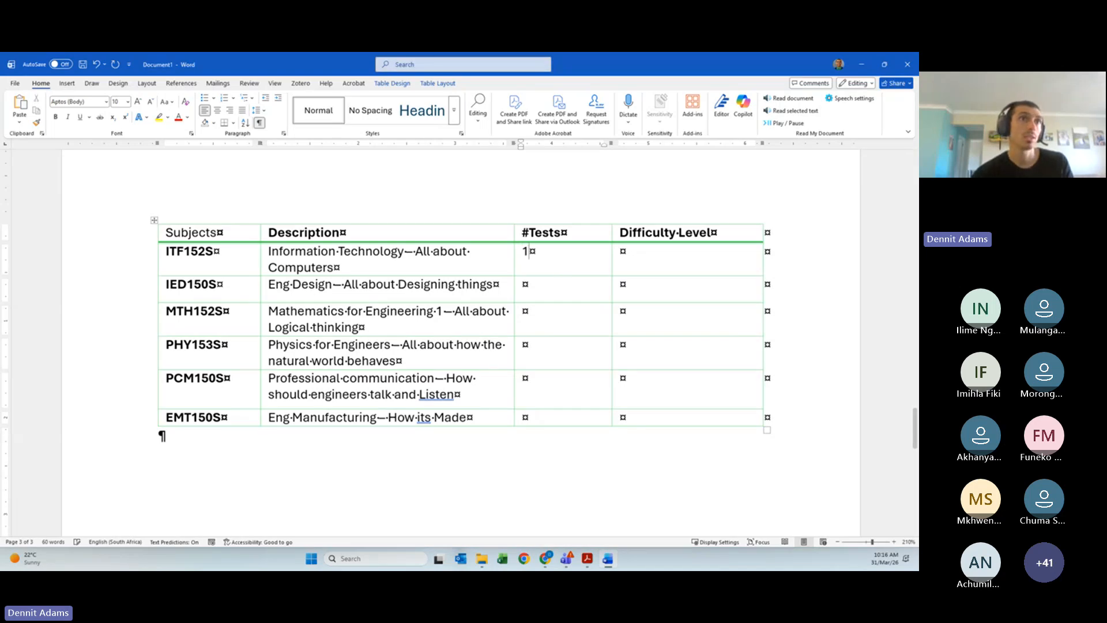
click(570, 288)
text(0)
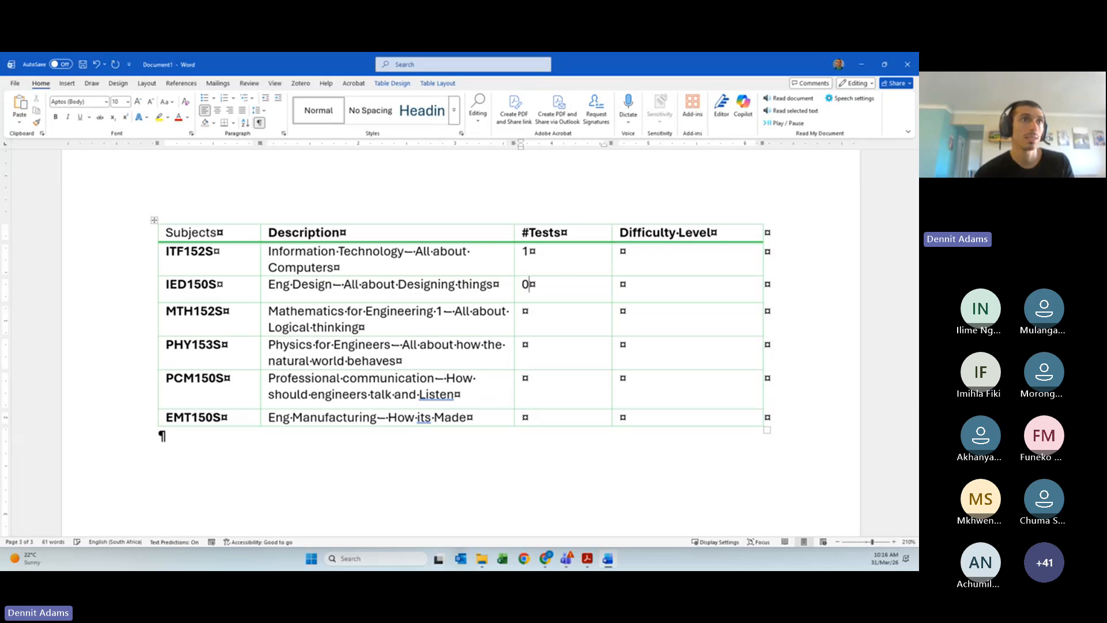
key(Return)
key(BackSpace)
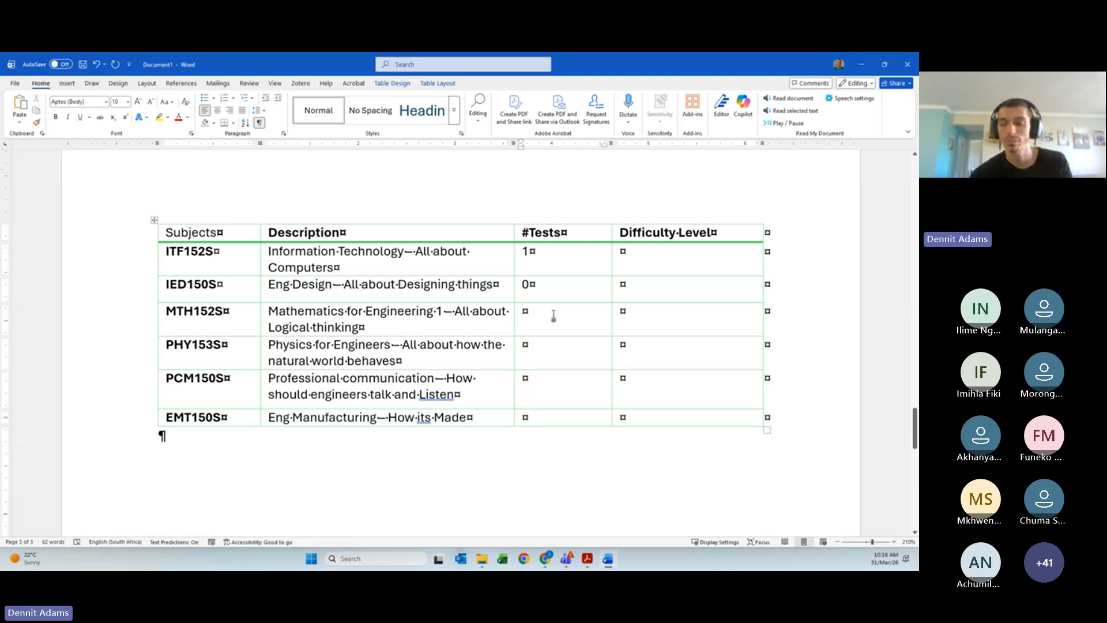
text(4)
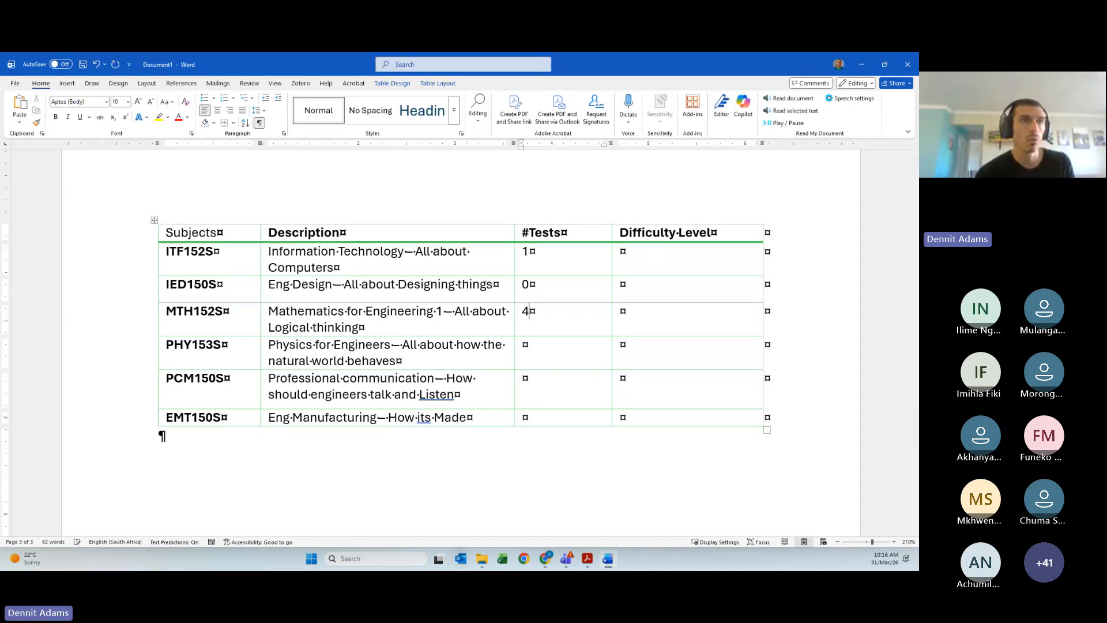
Fill in the #Tests column with 4 for PHY153S, 0 for PCM150S and 3 for EMT150S
click(550, 348)
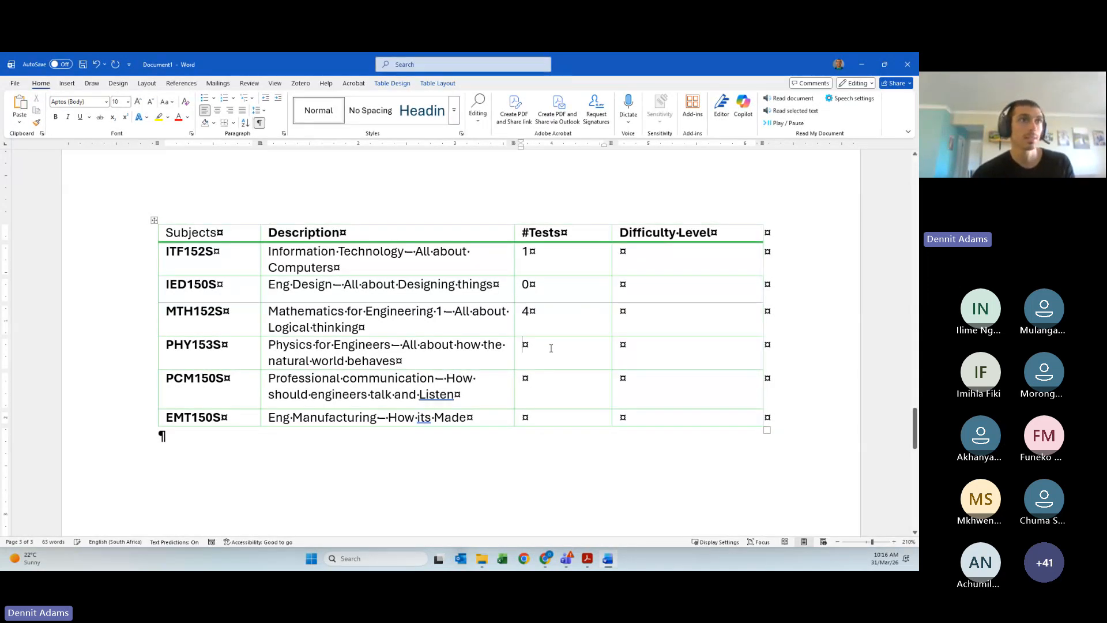
text(4)
click(543, 383)
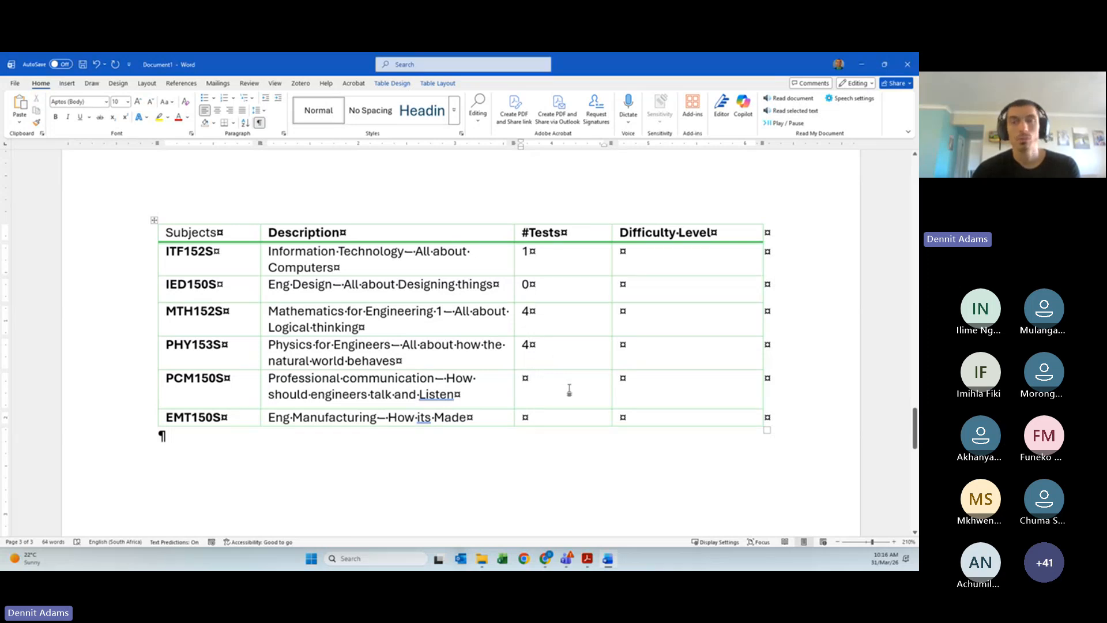
text(0)
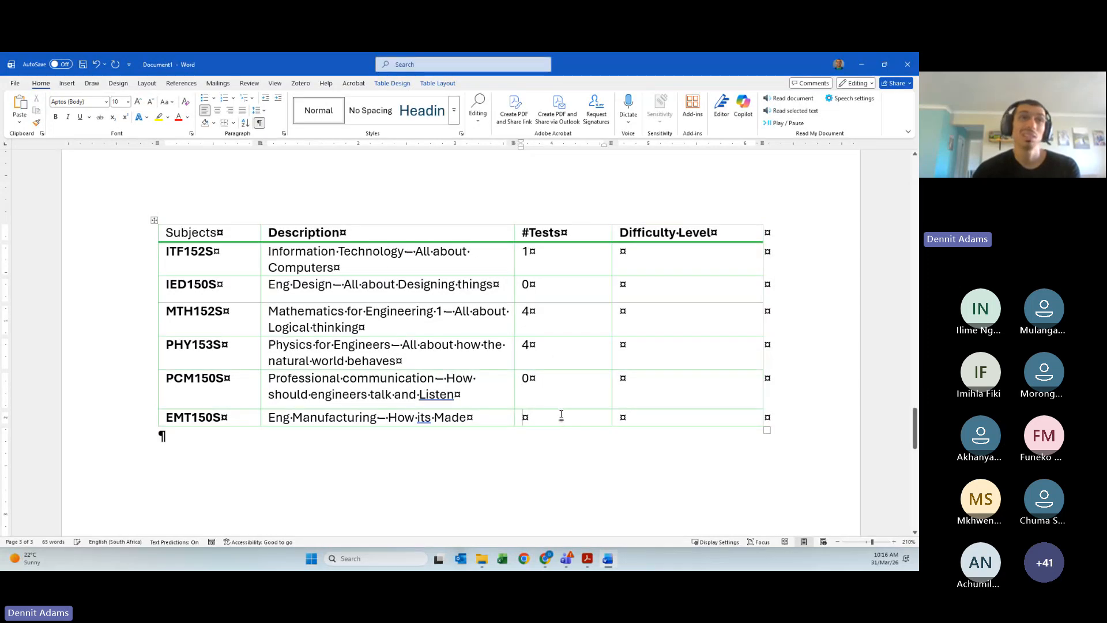
click(560, 416)
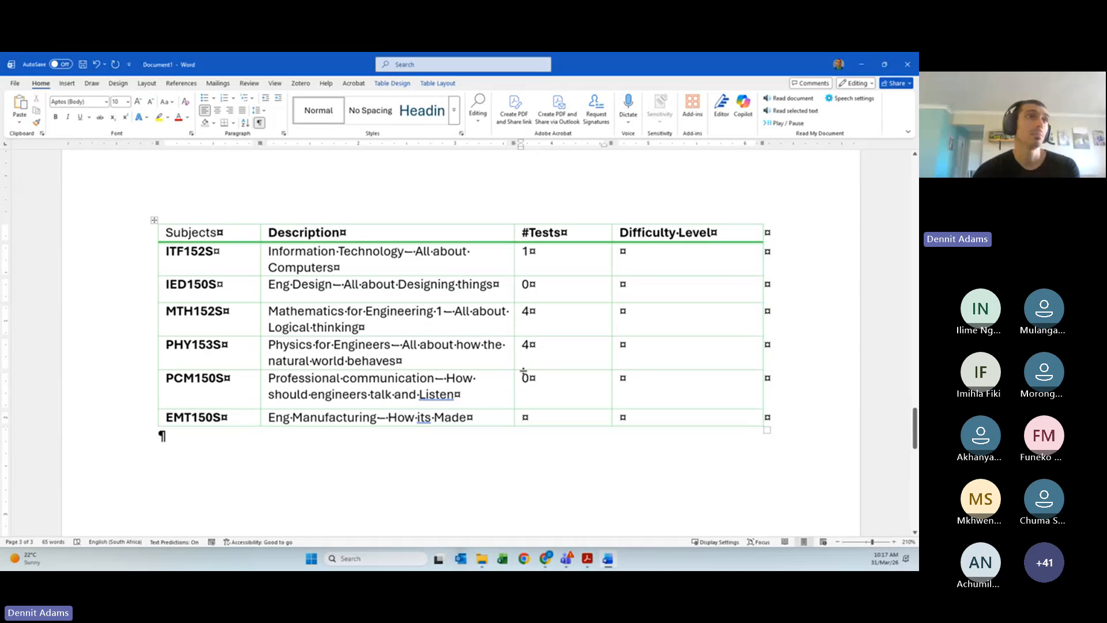
text(3)
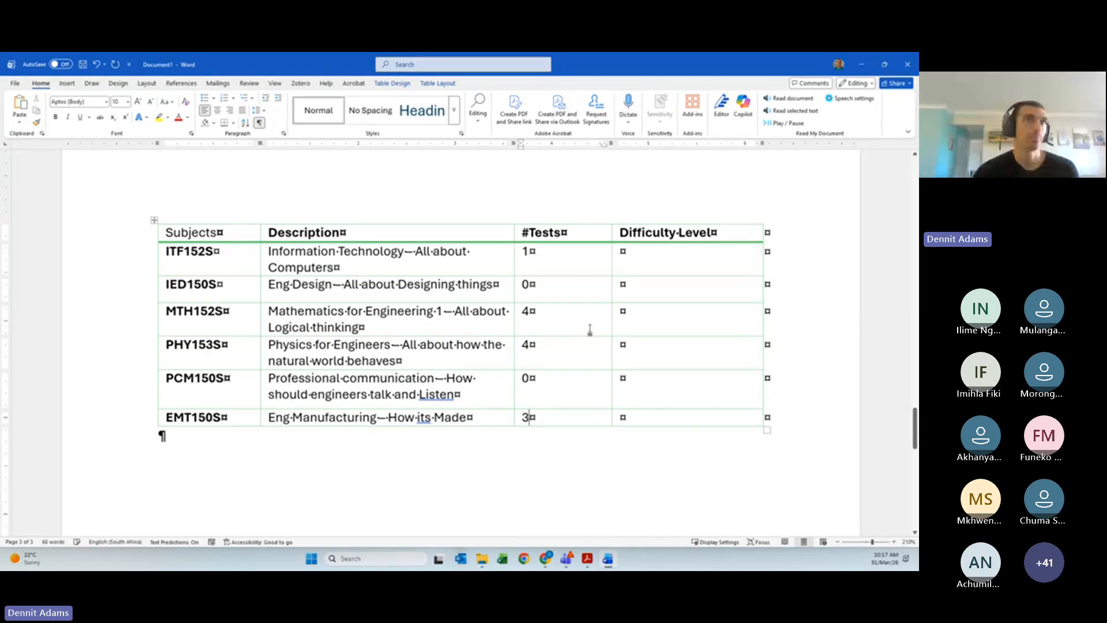
Extend the last column's heading to read "Difficulty Level (Eay to Difficult)"
click(639, 259)
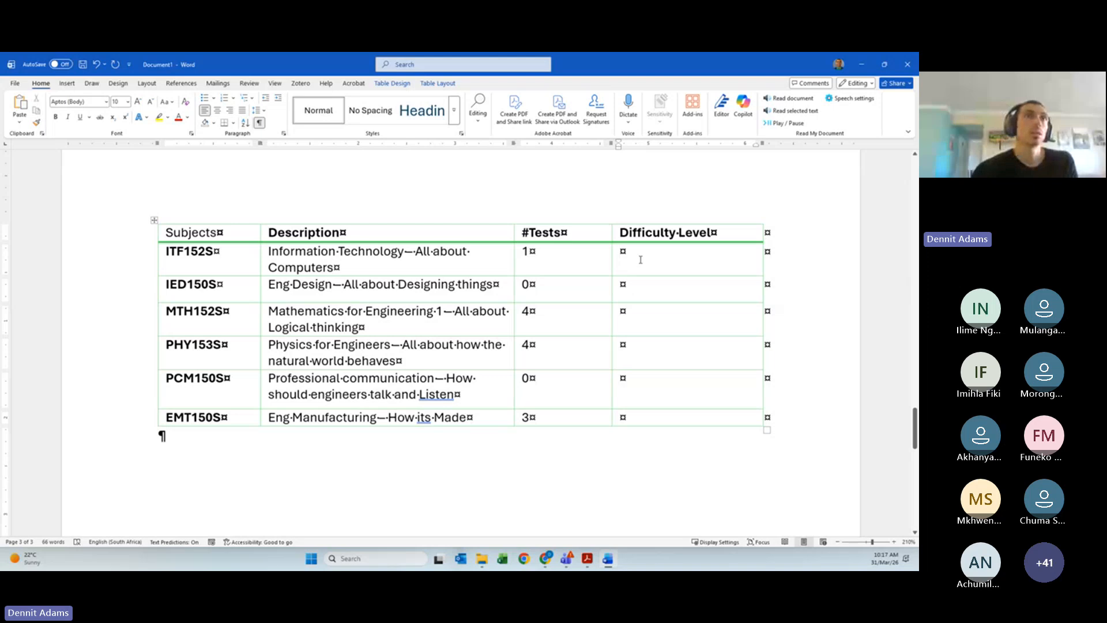
click(735, 231)
text((R)
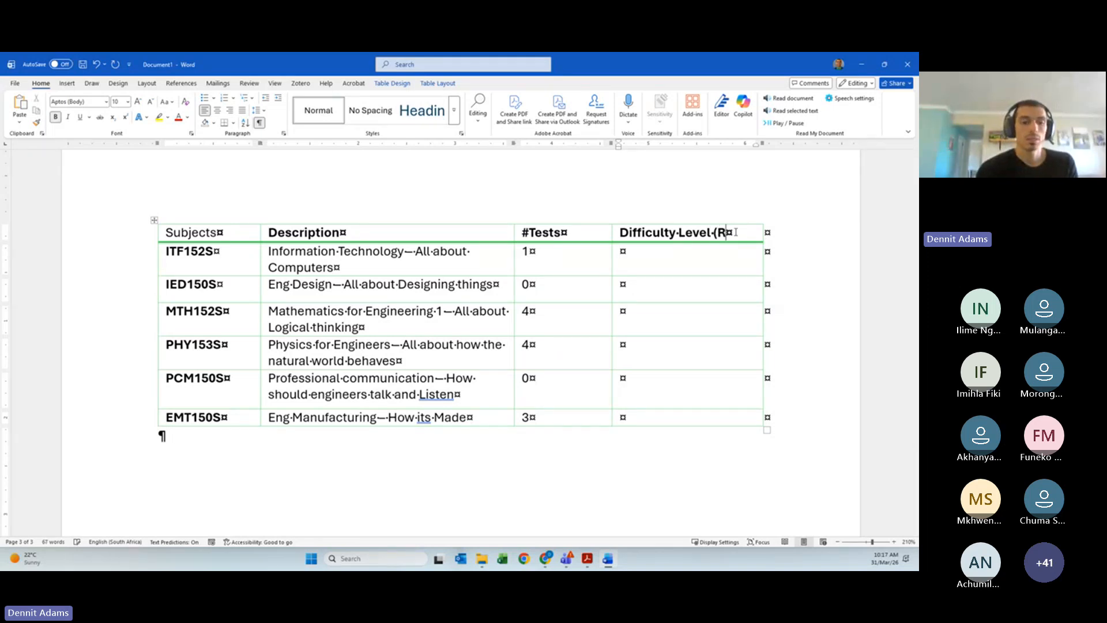
key(BackSpace)
text(Es)
key(BackSpace)
text(ay )
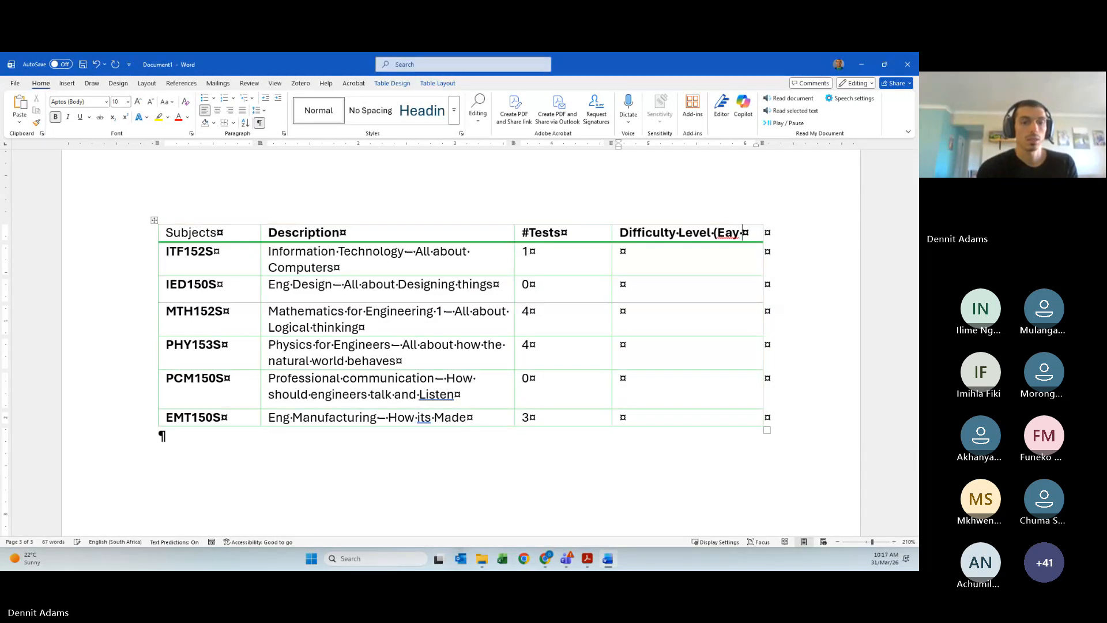
text(to hi)
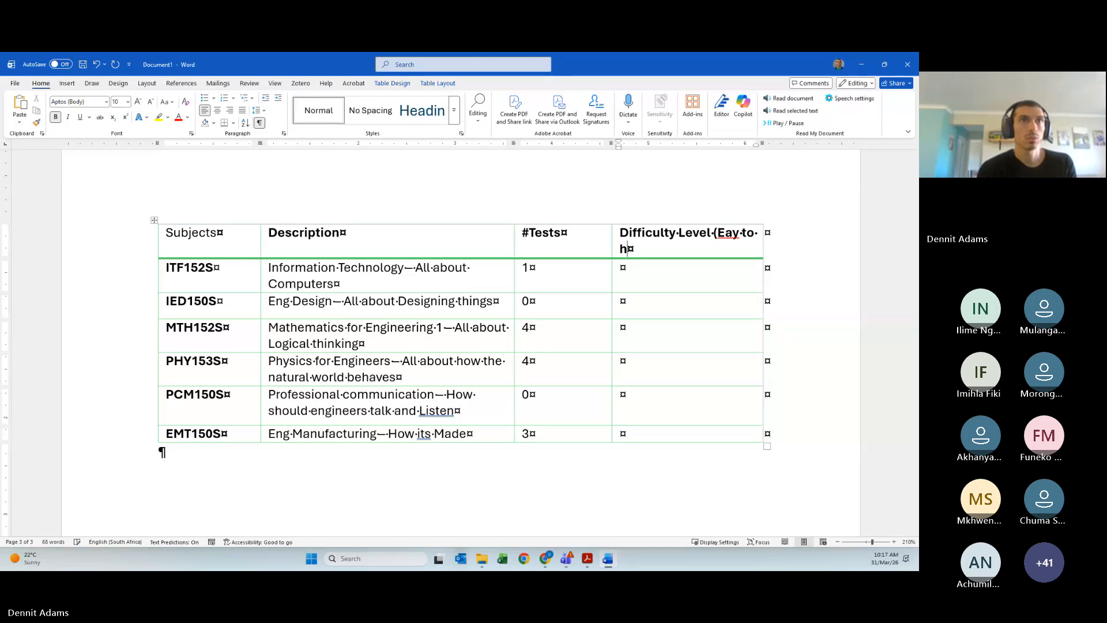
key(BackSpace)
key(BackSpace)
key(BackSpace)
text(Di)
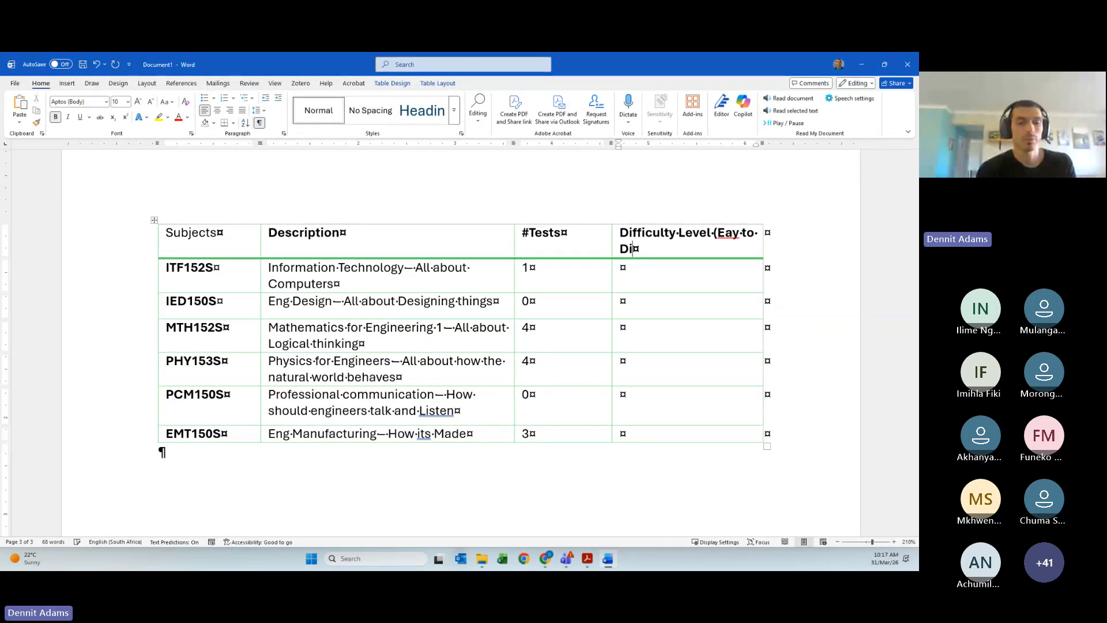
text(fficult))
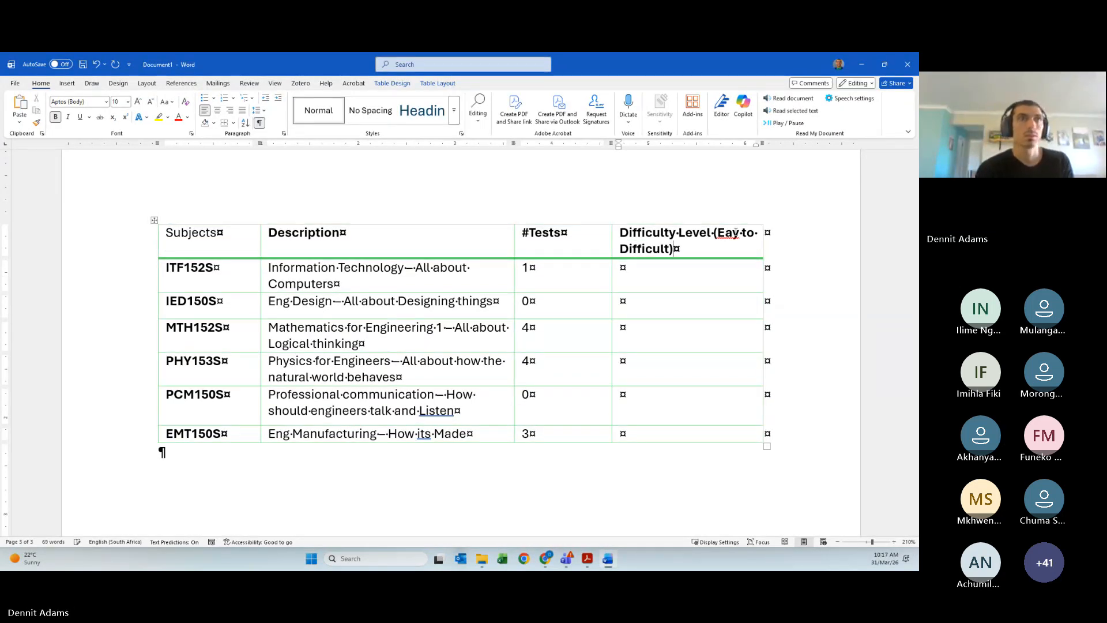
Enter the difficulty level "Easy" for ITF152S and PCM150S, and "Moderate" for IED150S
click(690, 275)
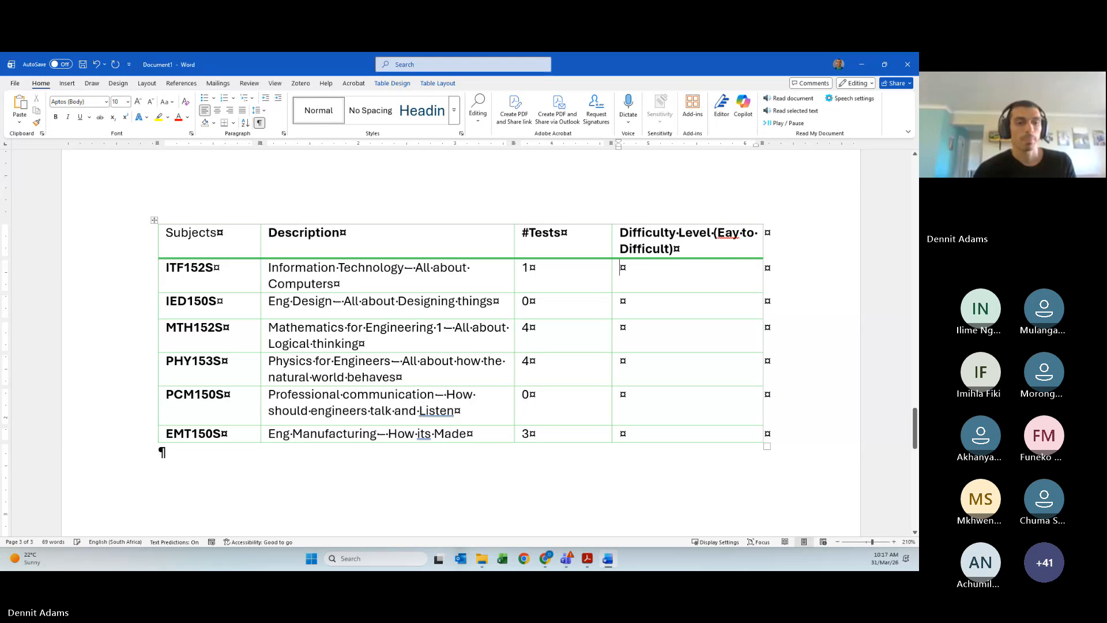
text(Easy )
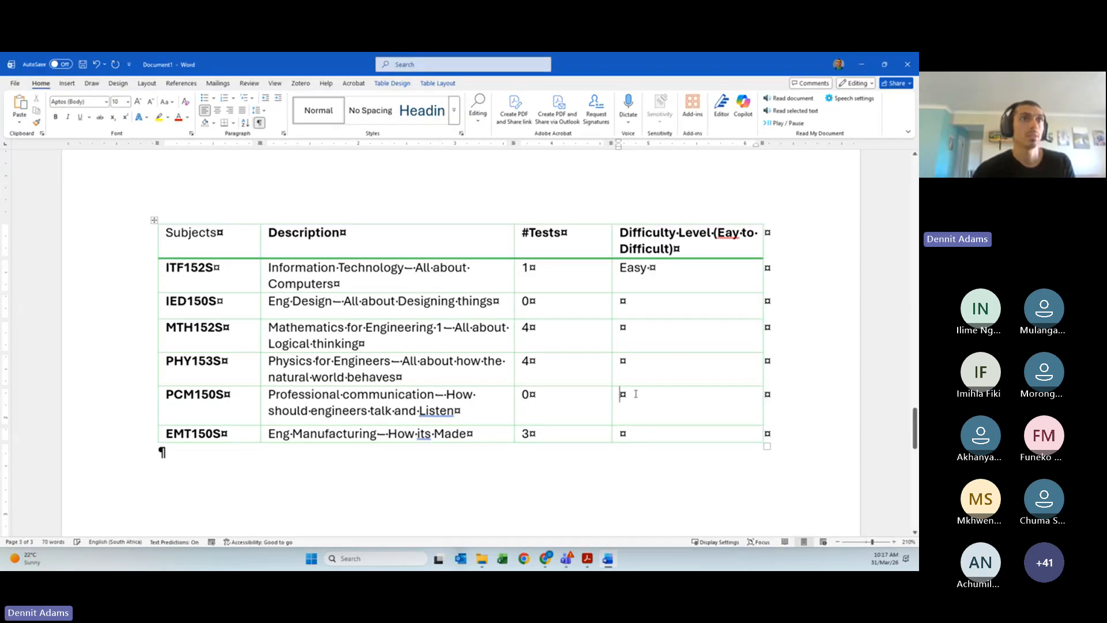
text(Easy)
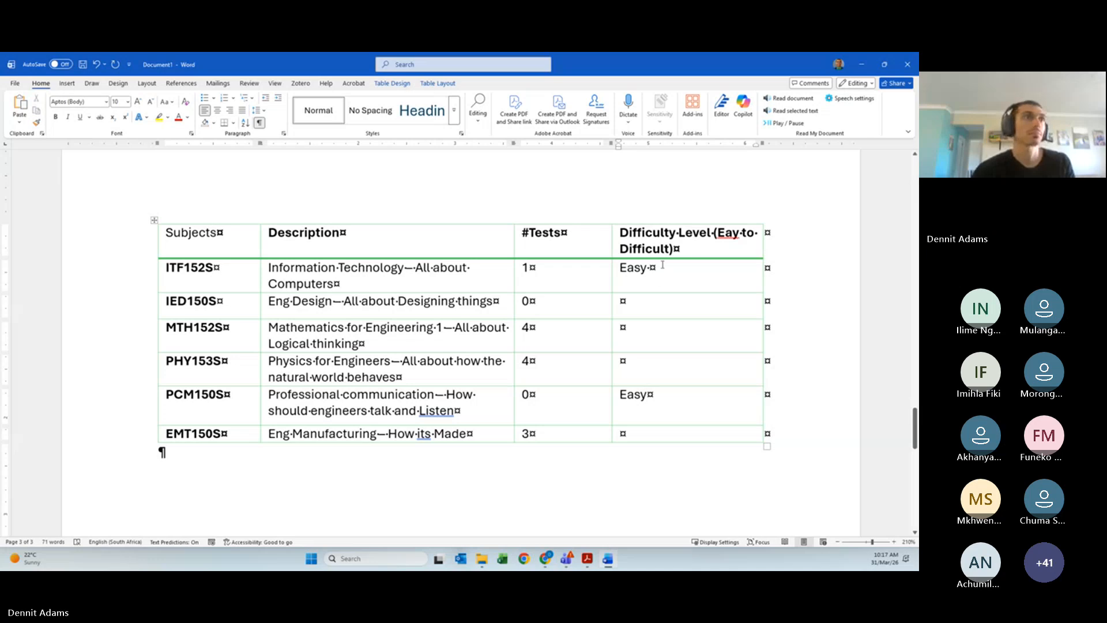
click(666, 310)
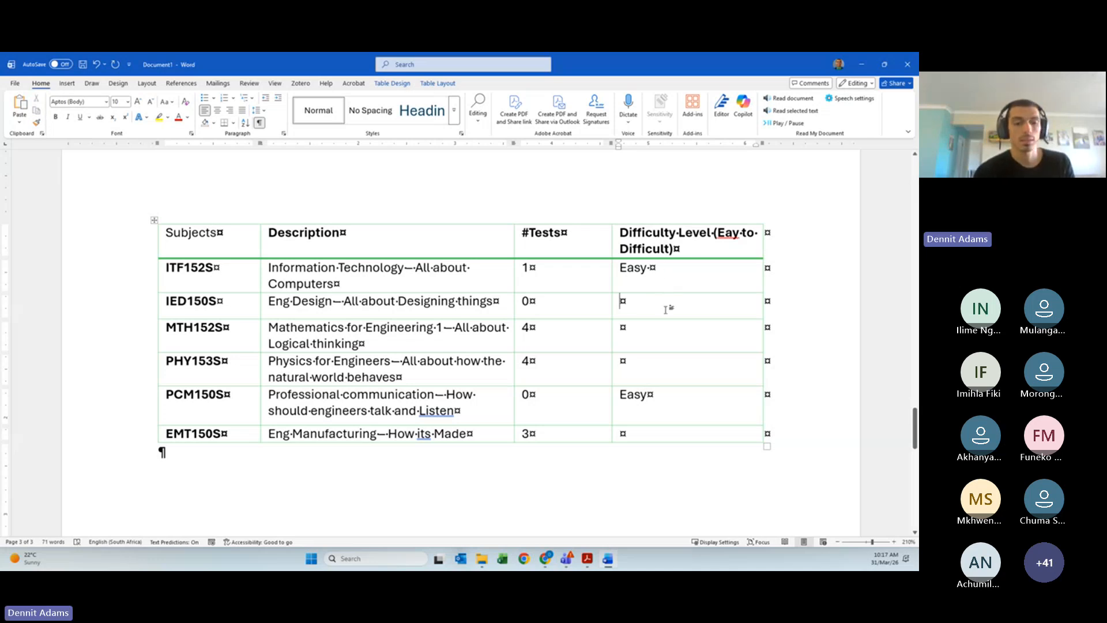
text(Moder)
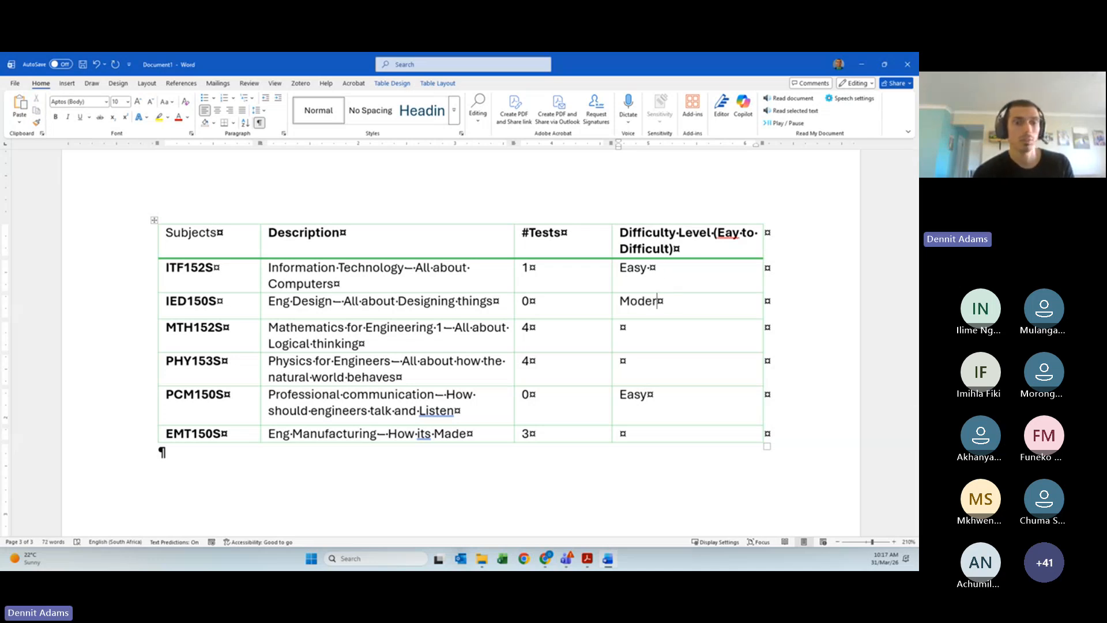
text(ate)
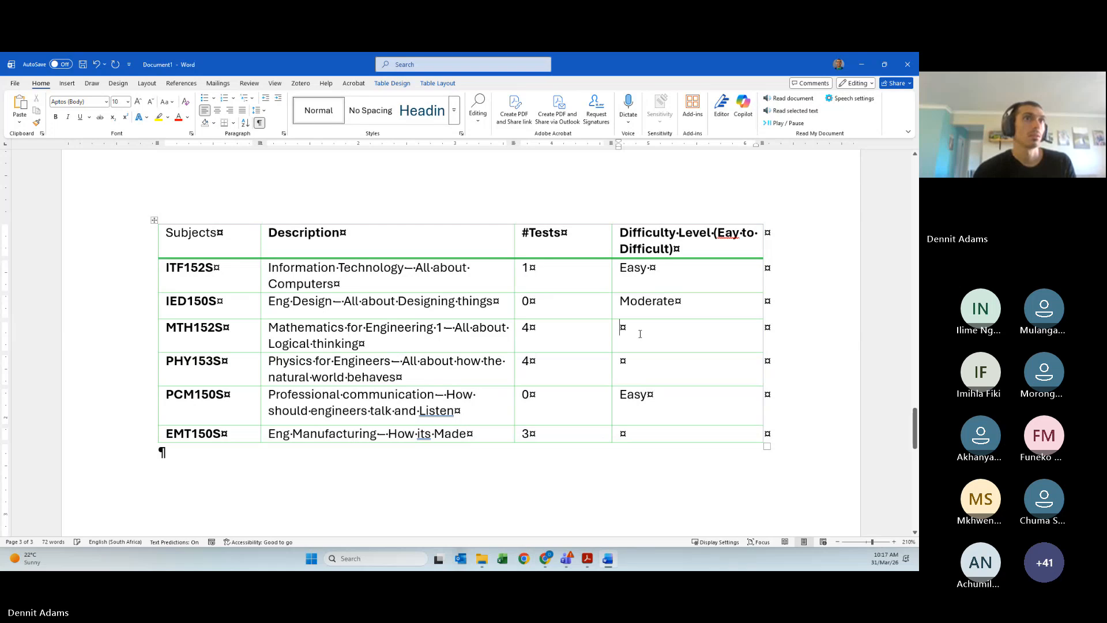
Enter the difficulty level "Difficult" for MTH152S and PHY153S, and "Moderate / Medium" for EMT150S
click(639, 333)
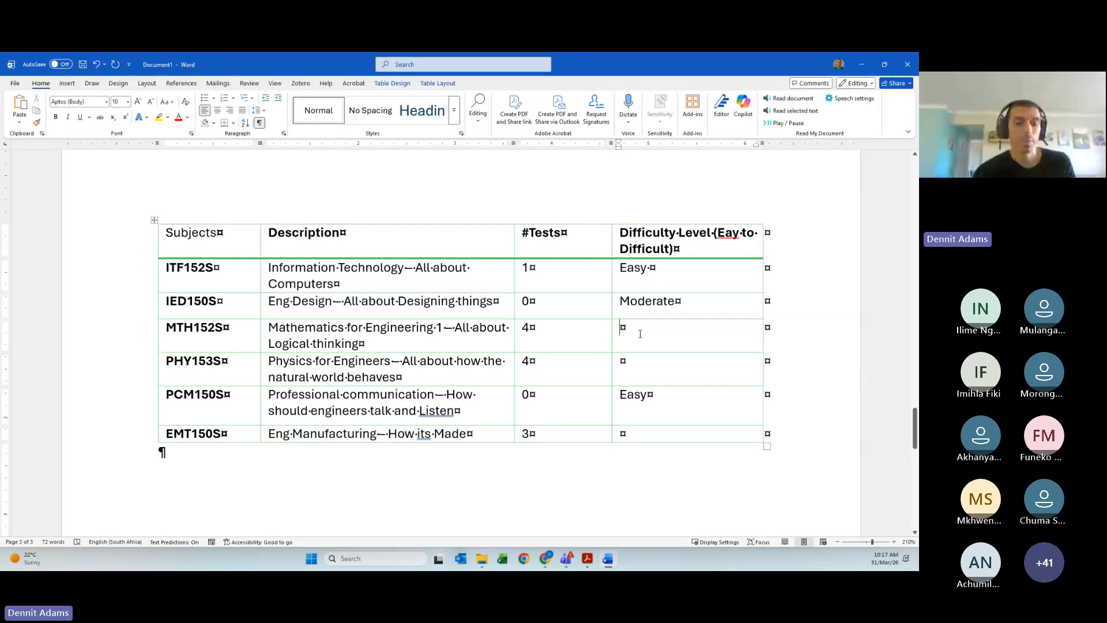
text(Diff)
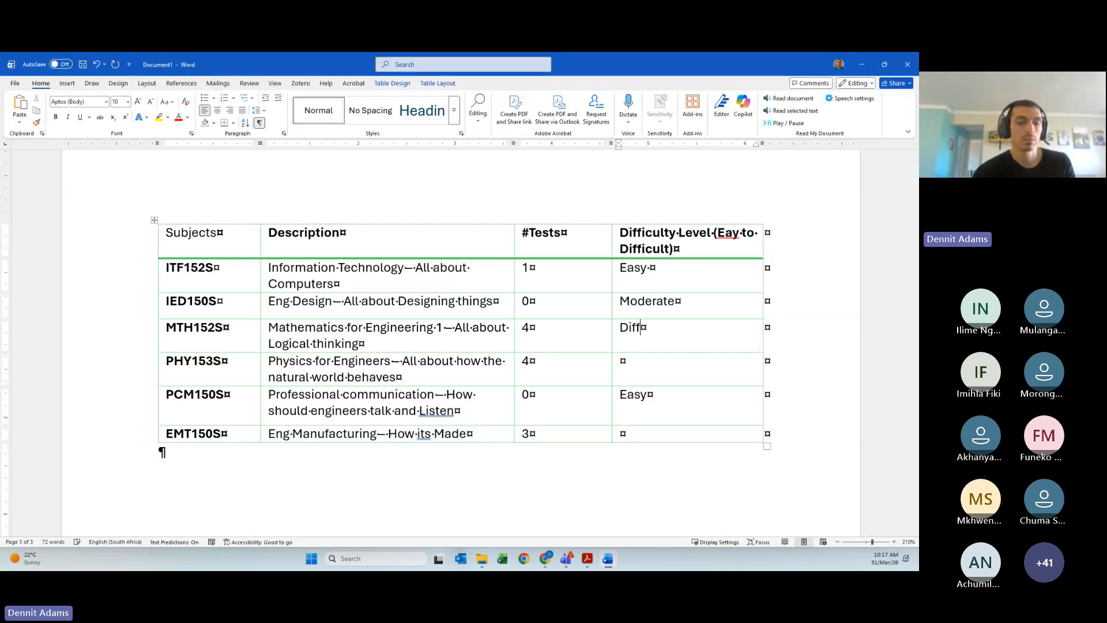
text(icult)
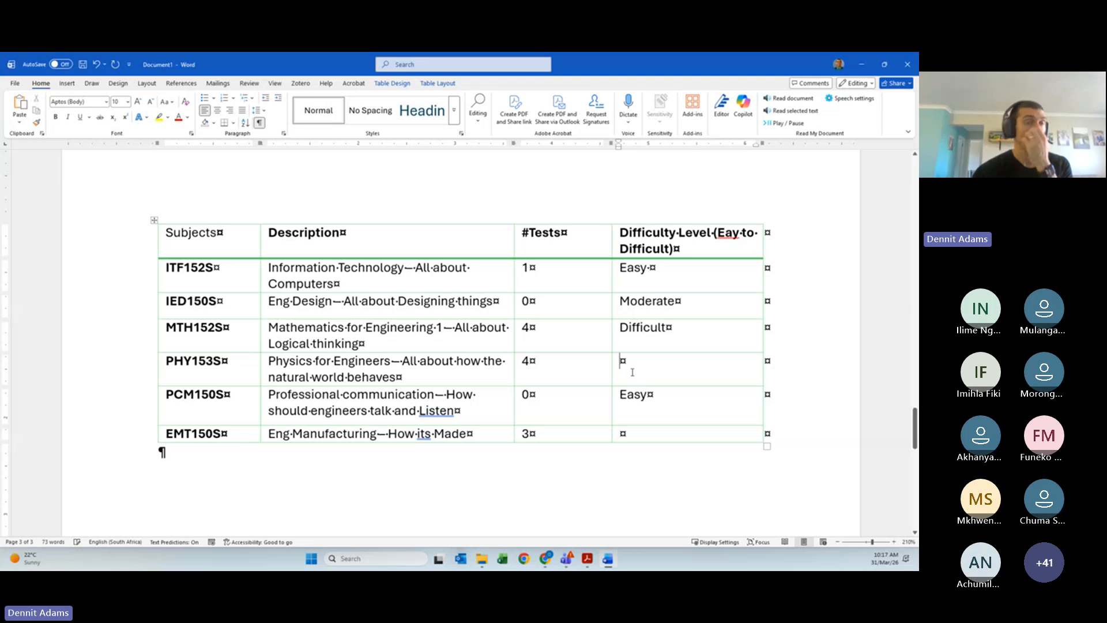
text(Difficult)
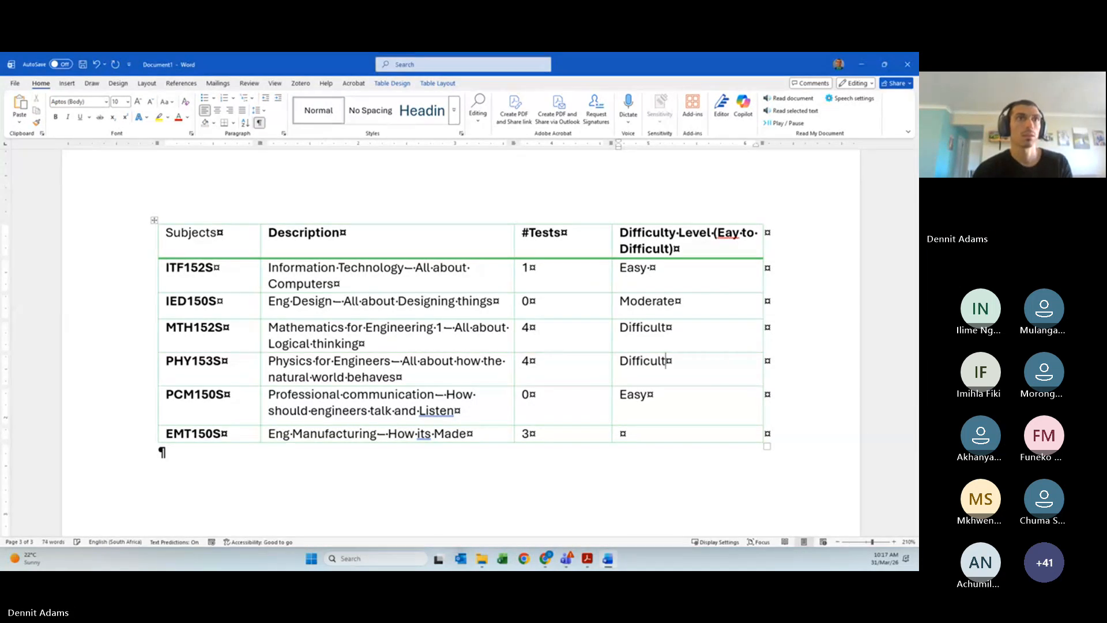
click(661, 440)
text(Moderate )
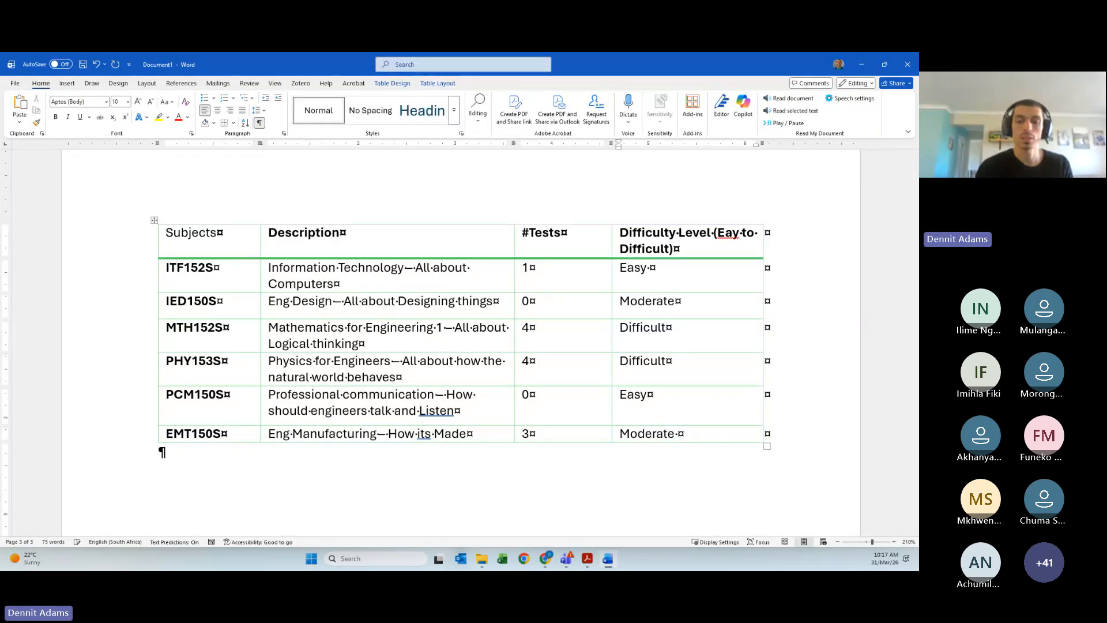
text(/ Medi)
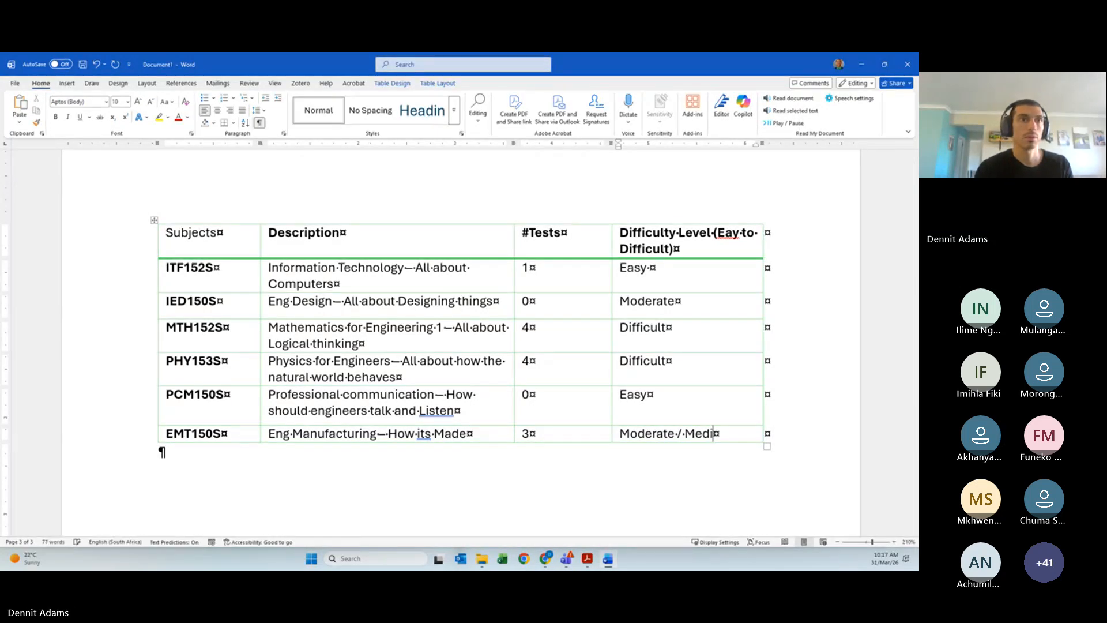
text(um)
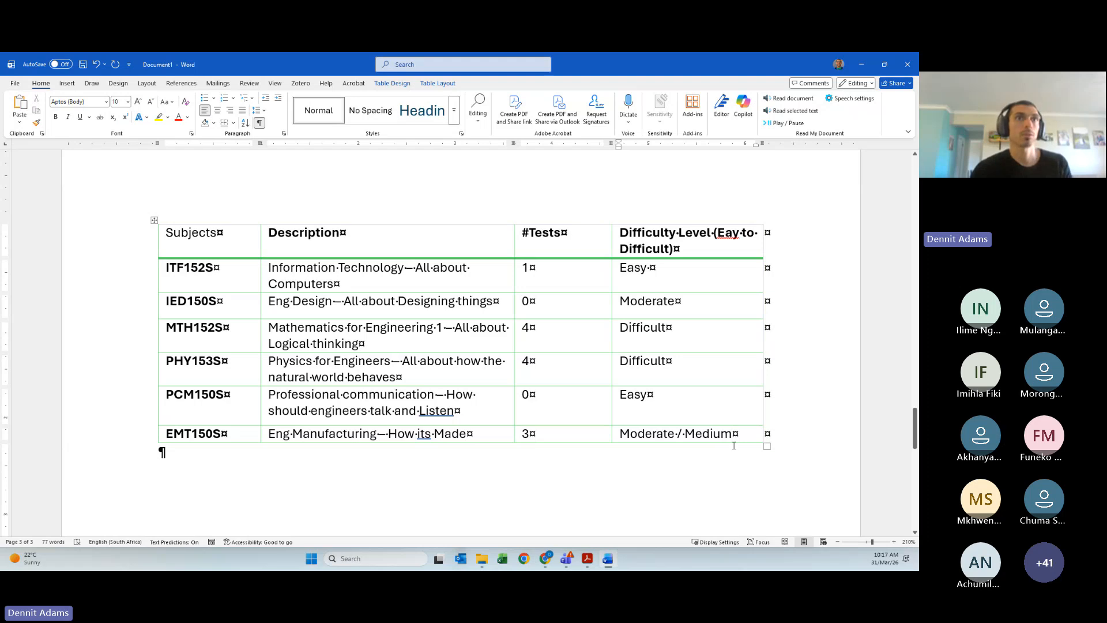
Replace the difficulty level of IED150S with "Moderate / Medium", copied from the EMT150S row
drag(736, 431, 623, 438)
key(ctrl+c)
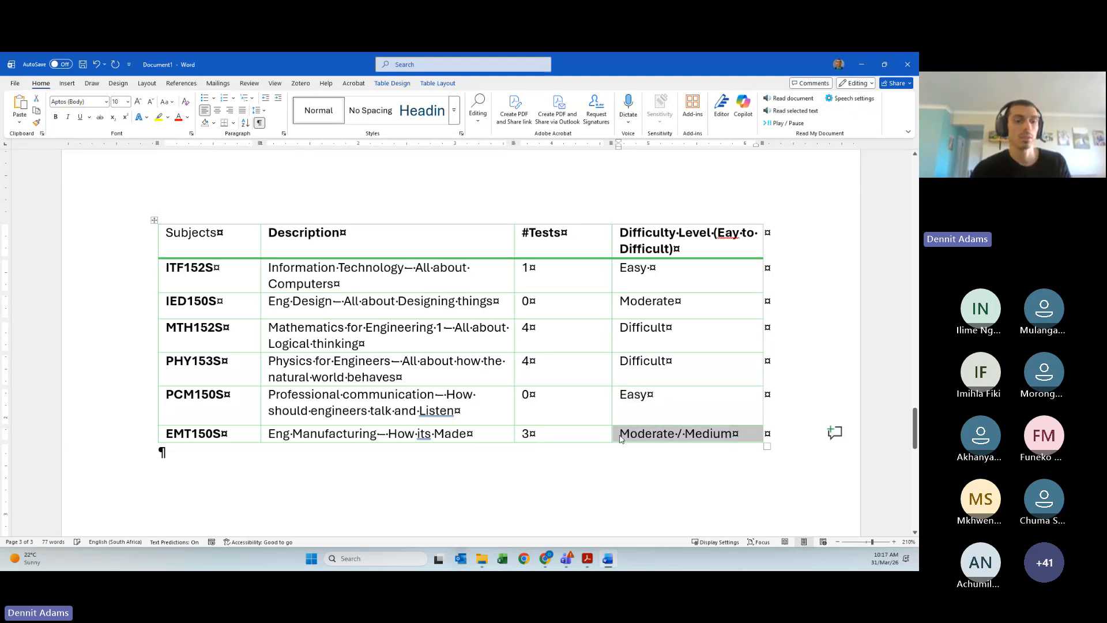
click(651, 381)
drag(684, 311, 622, 307)
key(ctrl+v)
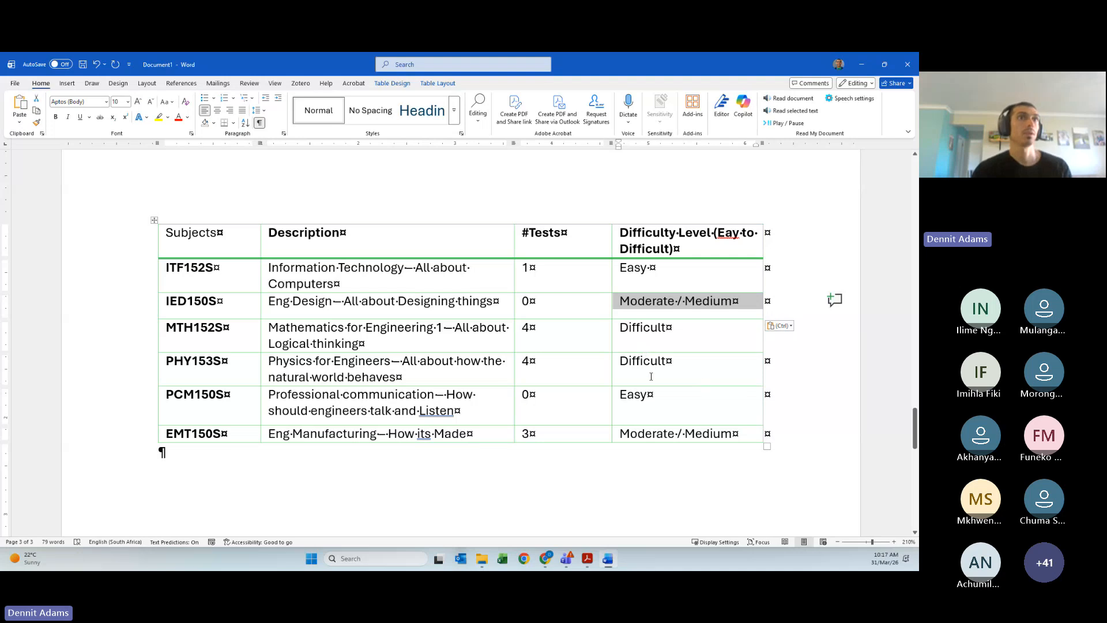
click(644, 360)
click(349, 361)
scroll(352, 360, down, 1)
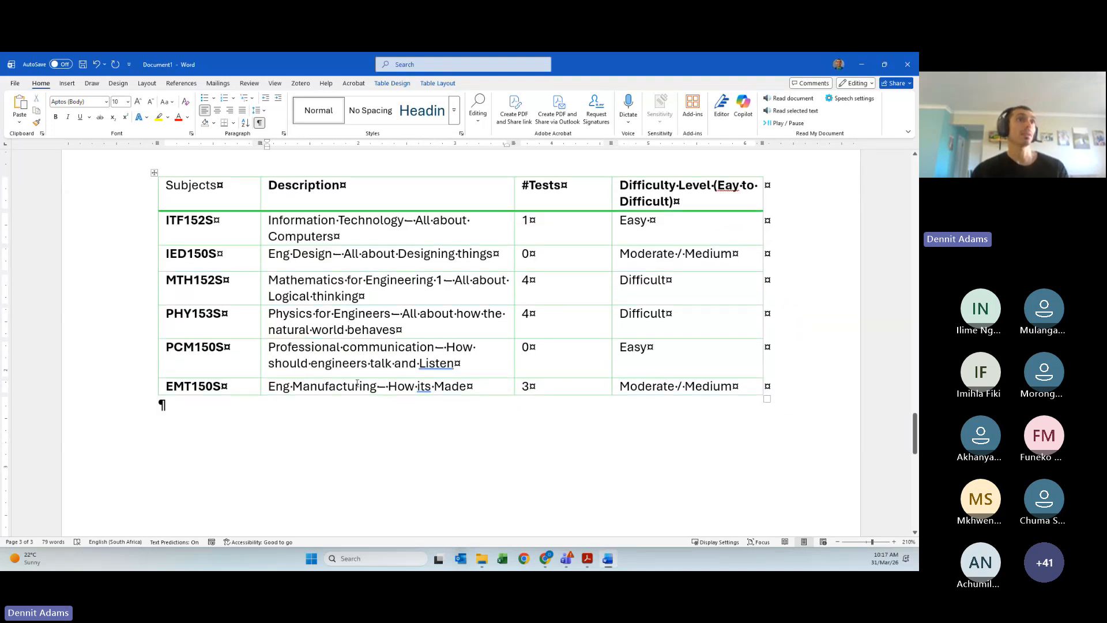
scroll(368, 346, up, 1)
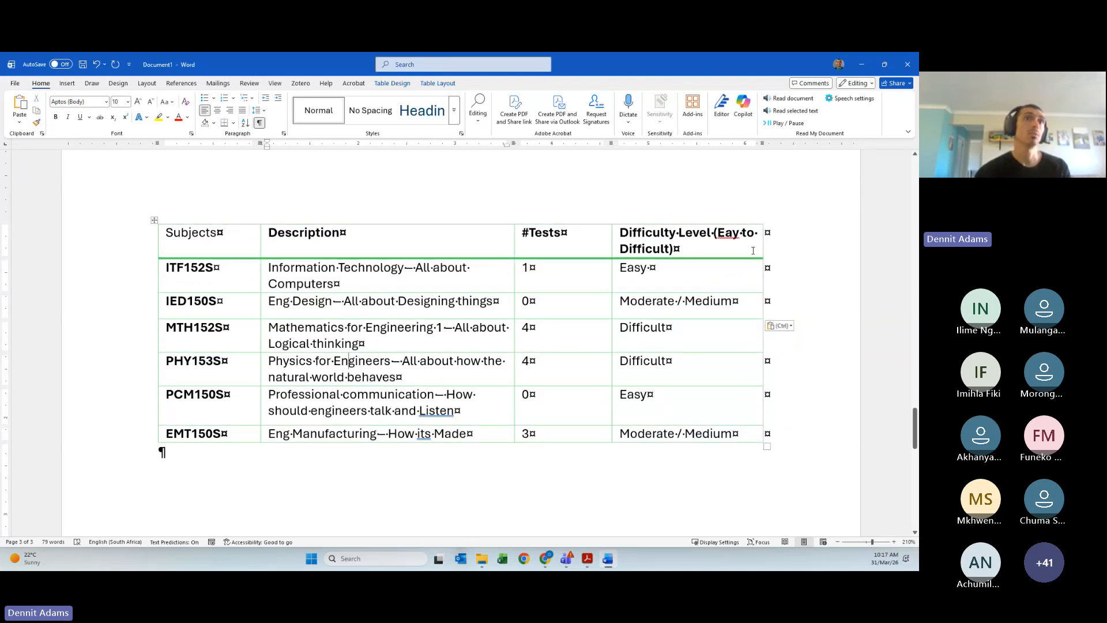
Widen the table's last column and correct the misspelled "Eay" in its heading to "Easy"
drag(762, 246, 794, 261)
drag(716, 233, 737, 231)
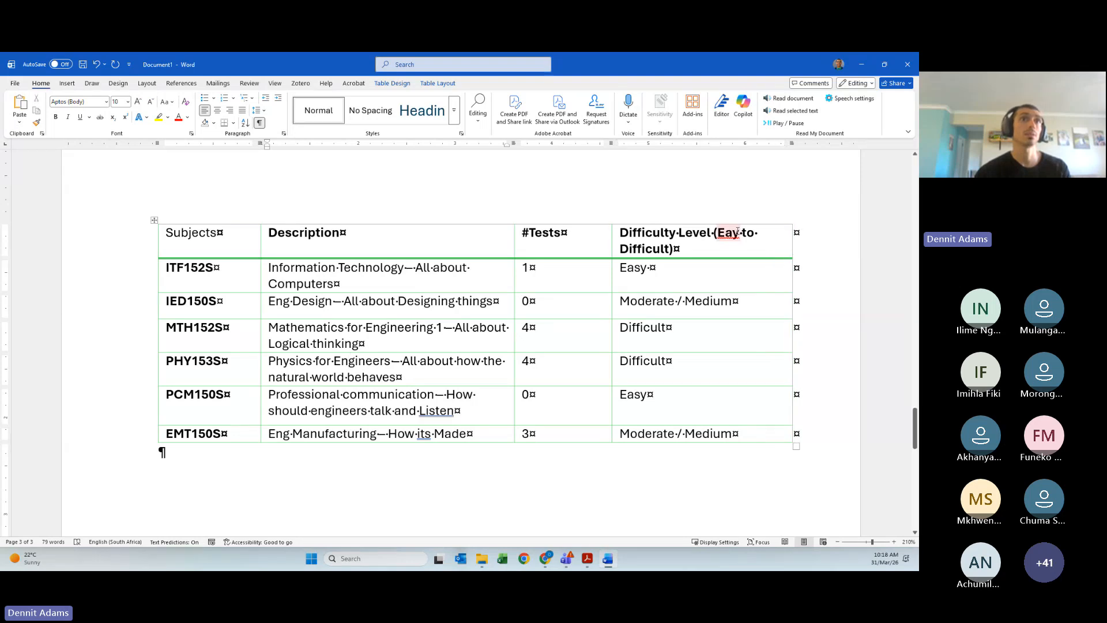
right_click(735, 231)
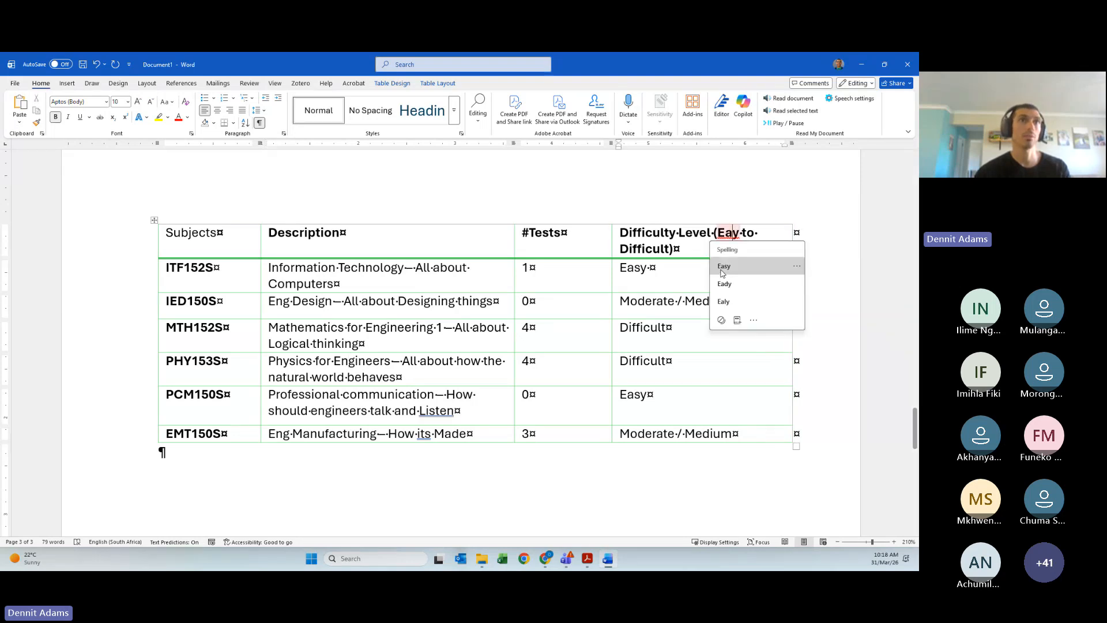
click(734, 274)
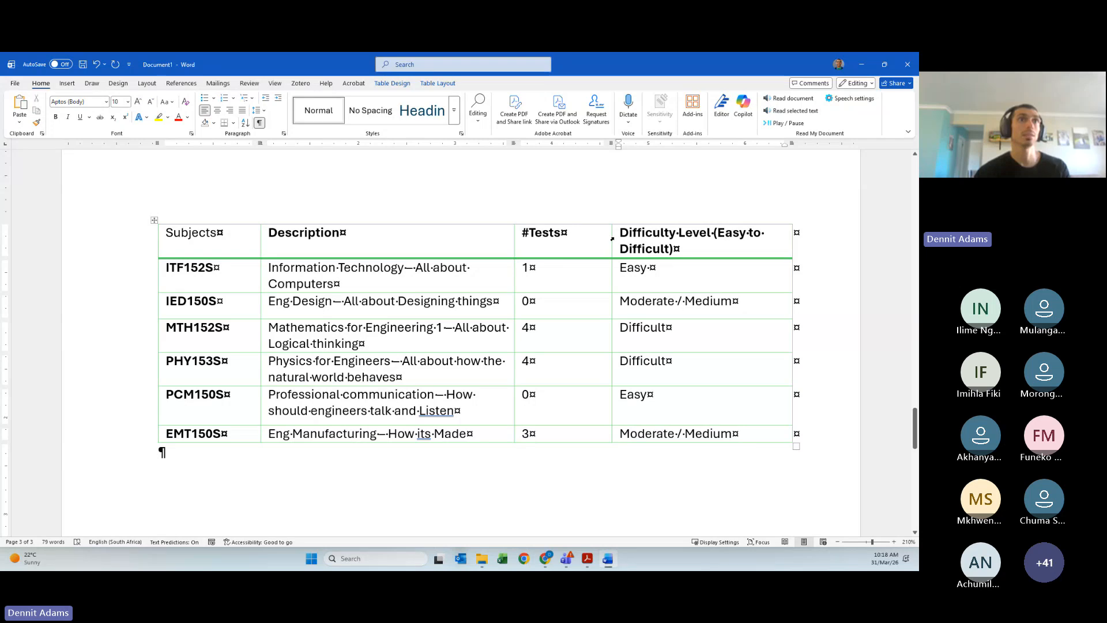
Narrow the #Tests column to give the last column more room, and reduce "(Easy to Difficult)" in its heading to 9 pt
drag(612, 238, 580, 233)
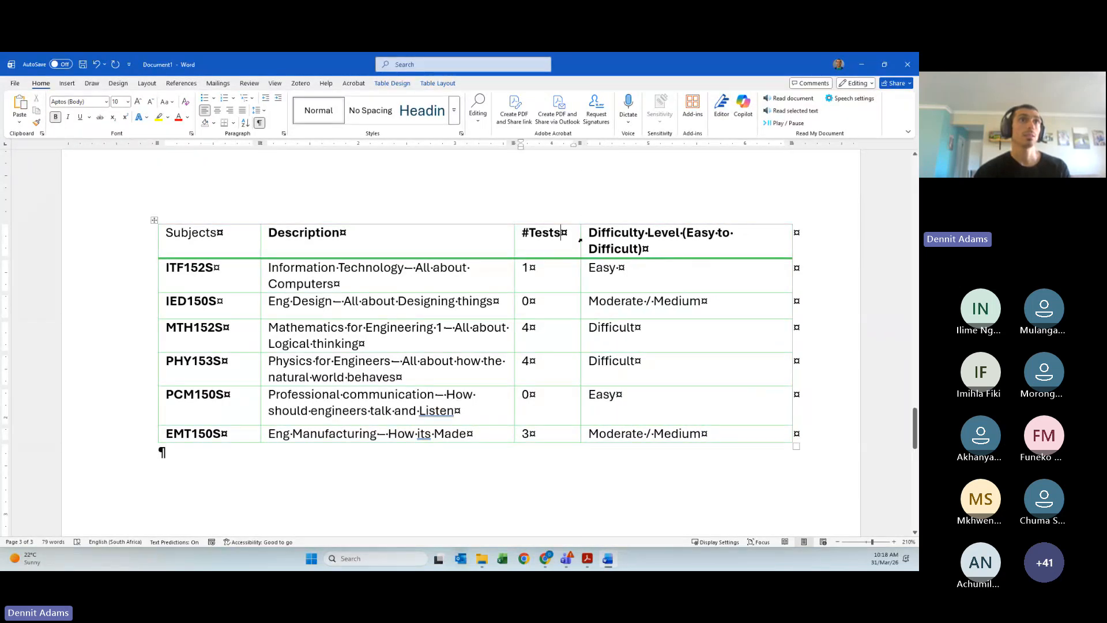
drag(648, 248, 682, 233)
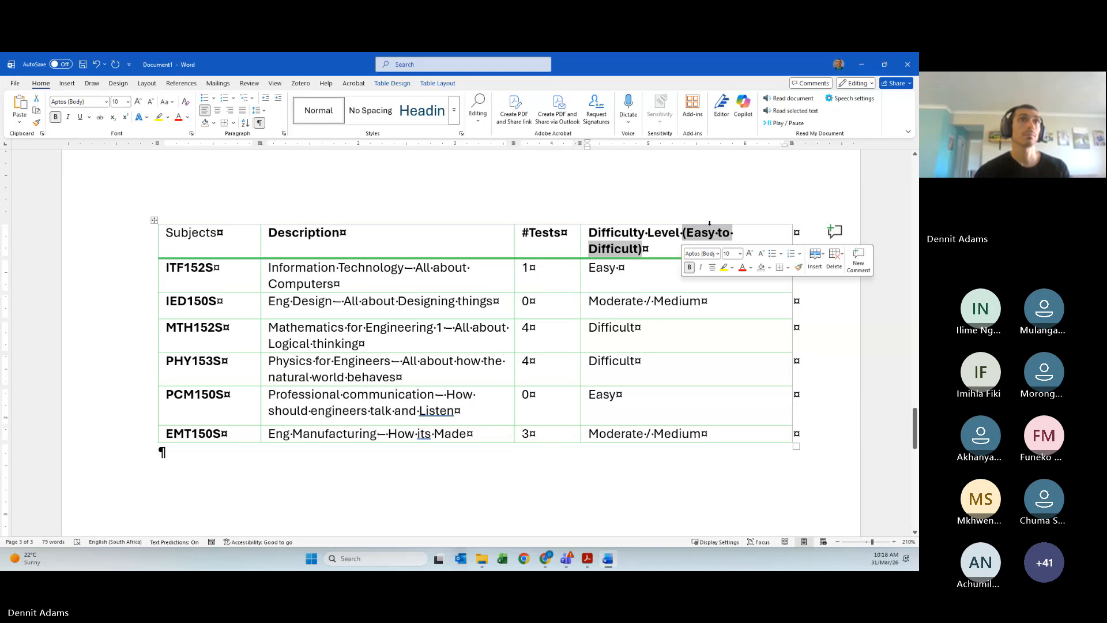
click(765, 255)
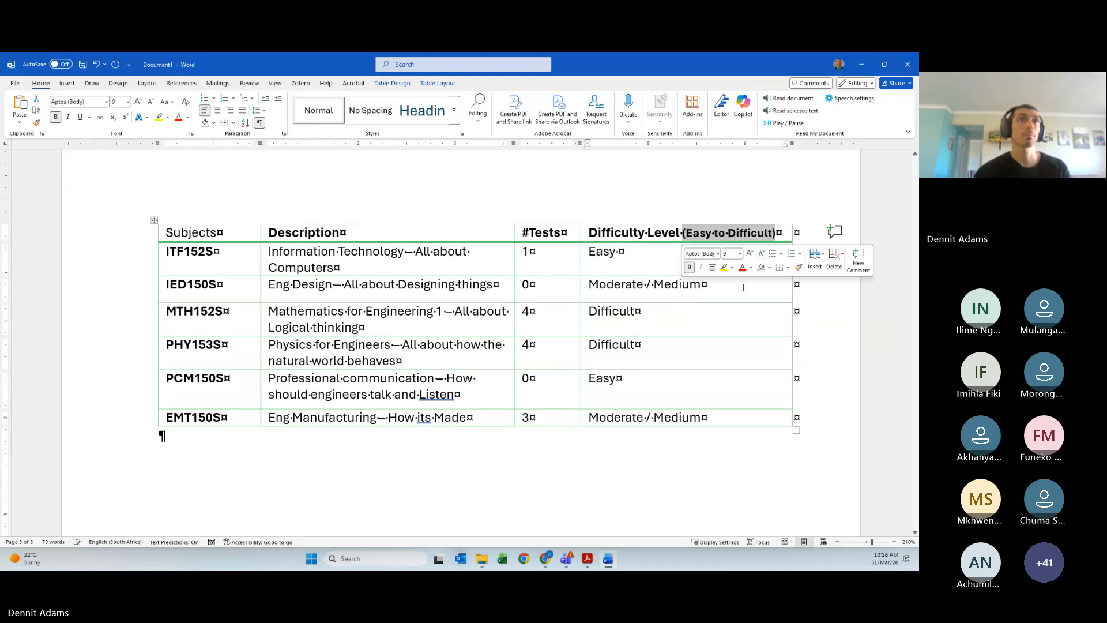
click(364, 311)
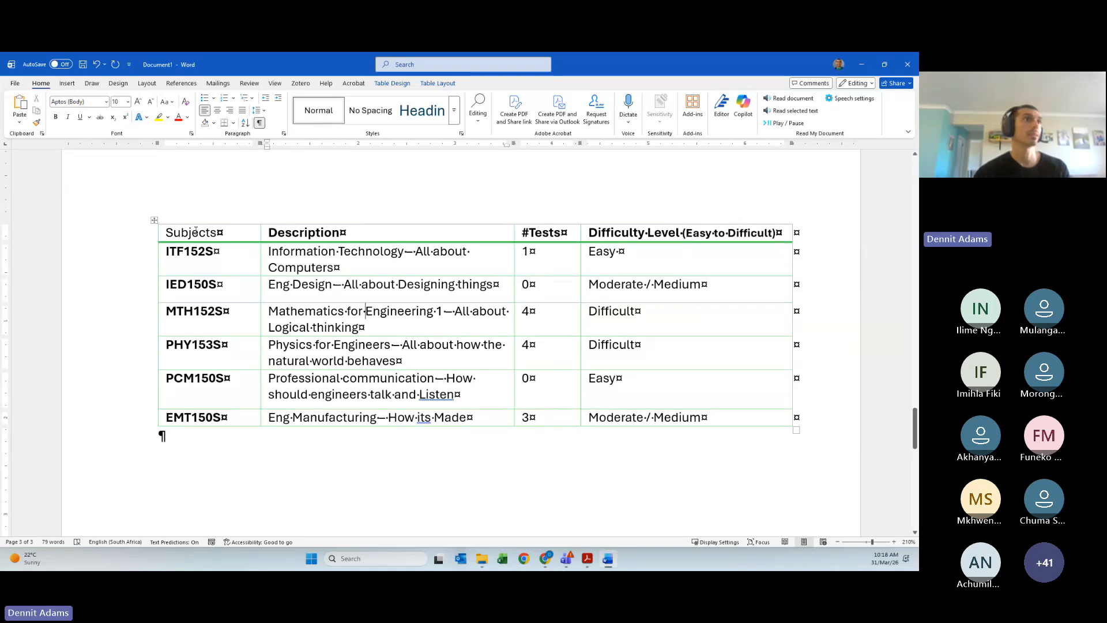
Start a caption for the whole subjects table, using the label Table and the position above the selected item
click(155, 221)
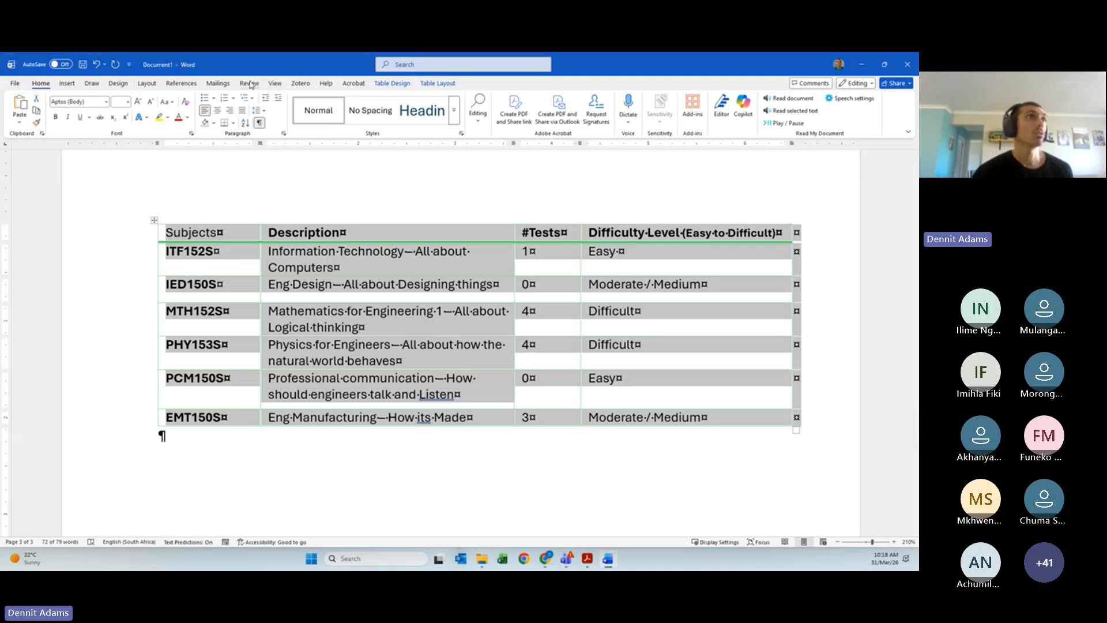
click(192, 85)
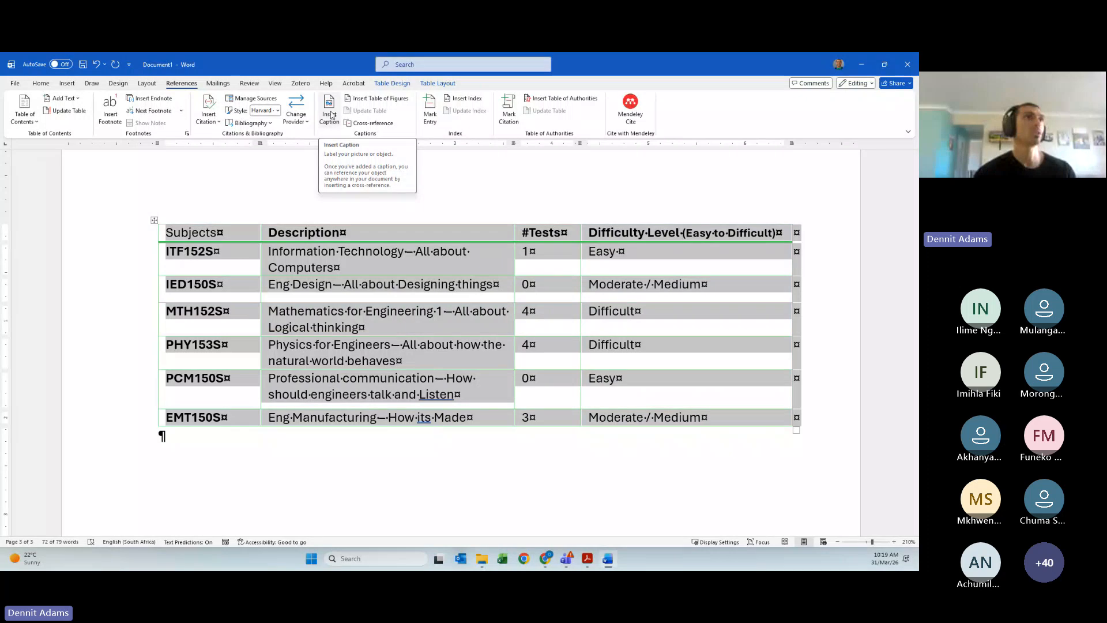
click(331, 115)
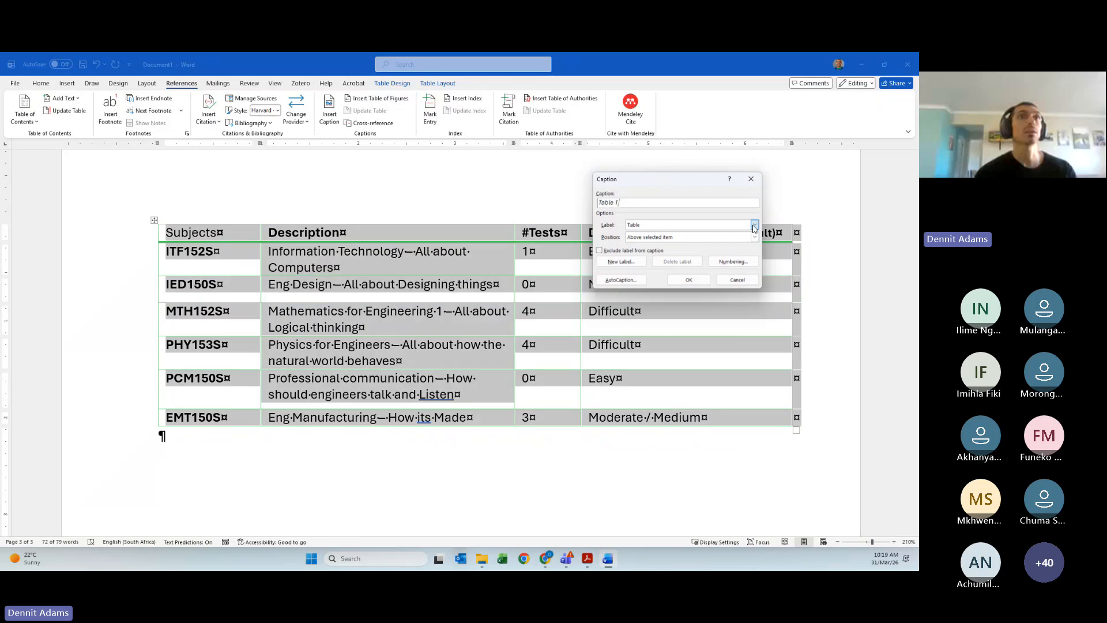
click(754, 225)
click(753, 226)
click(753, 226)
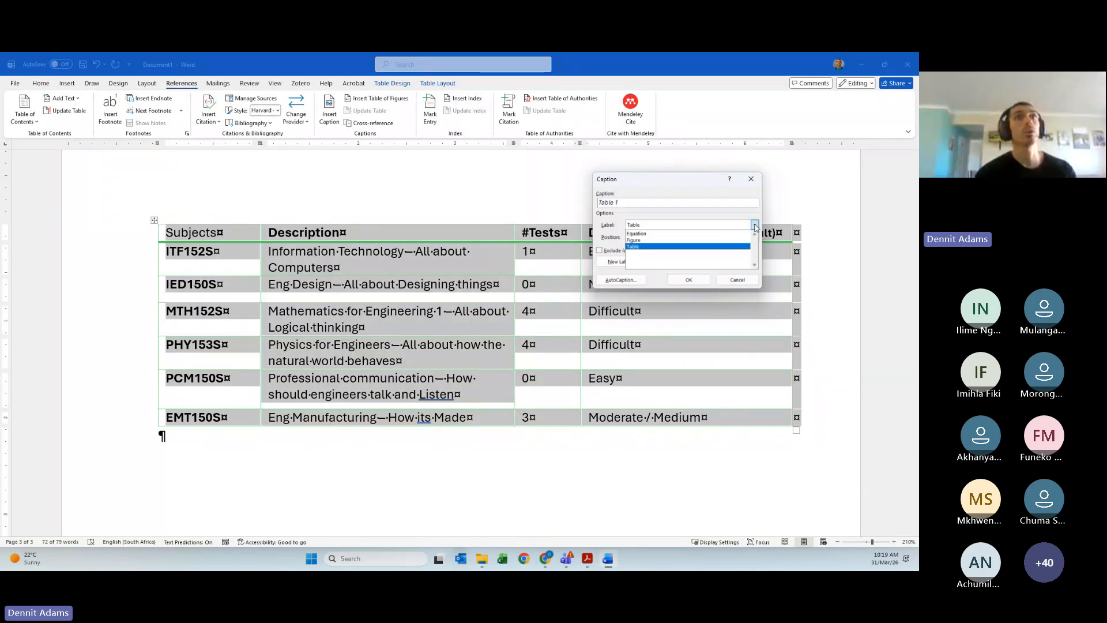
click(753, 226)
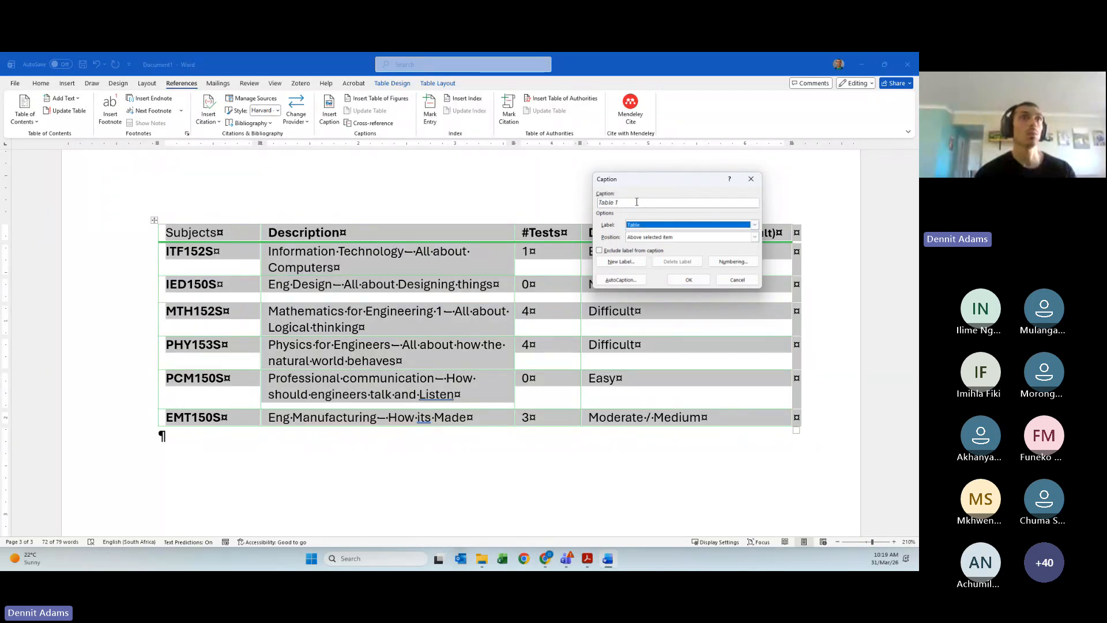
Complete the caption text as "Table 1: Subjects Information" and insert it above the table
click(636, 201)
text(:)
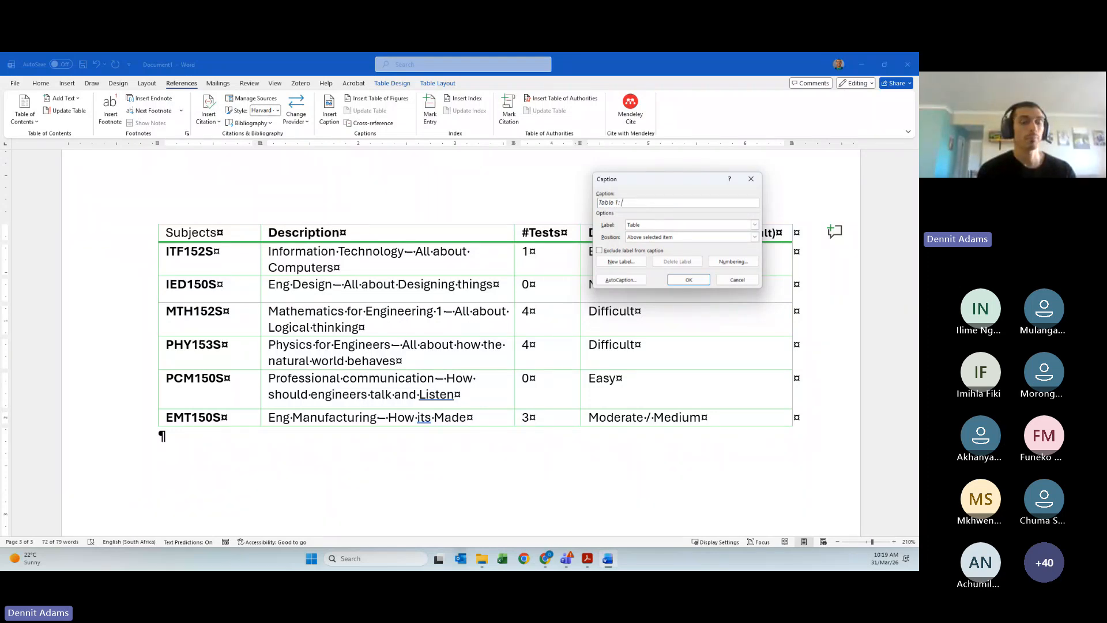
text( List)
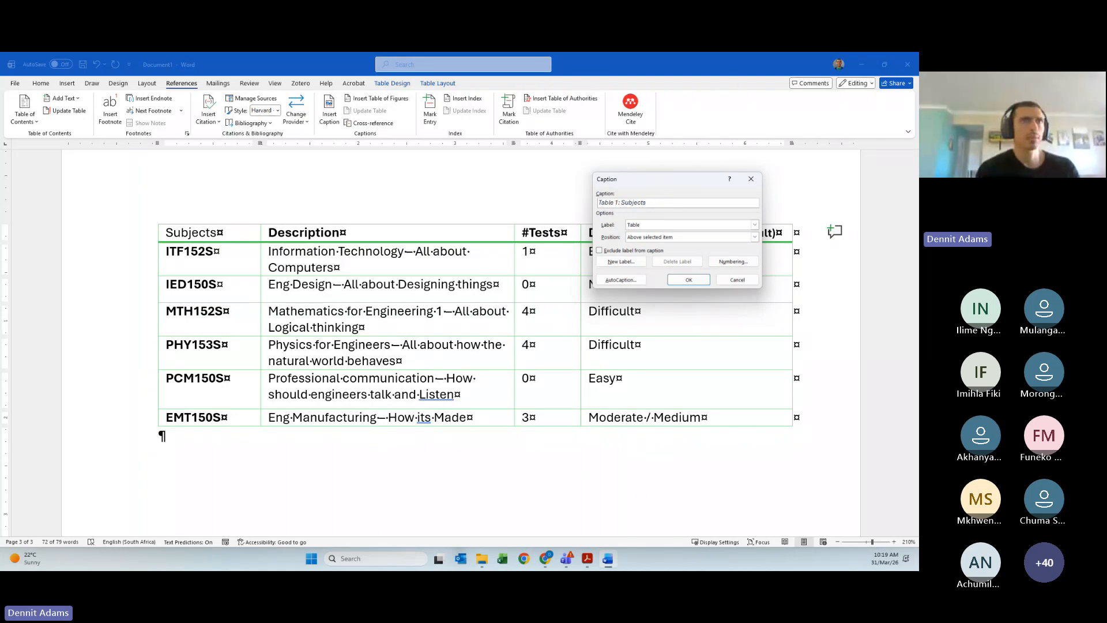
text(information)
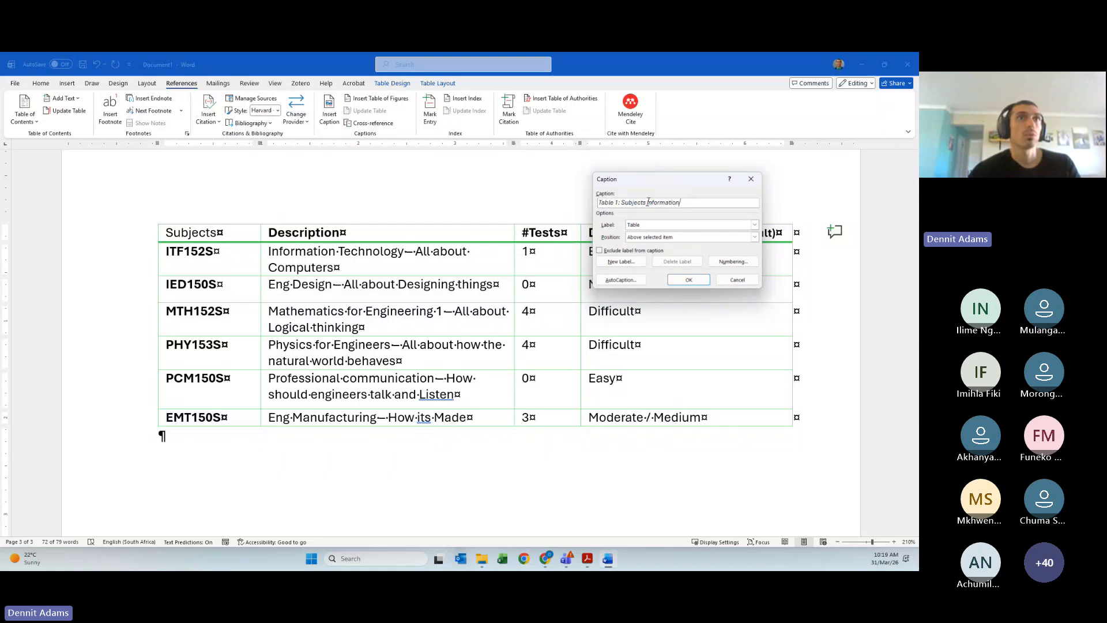
key(Delete)
text(I)
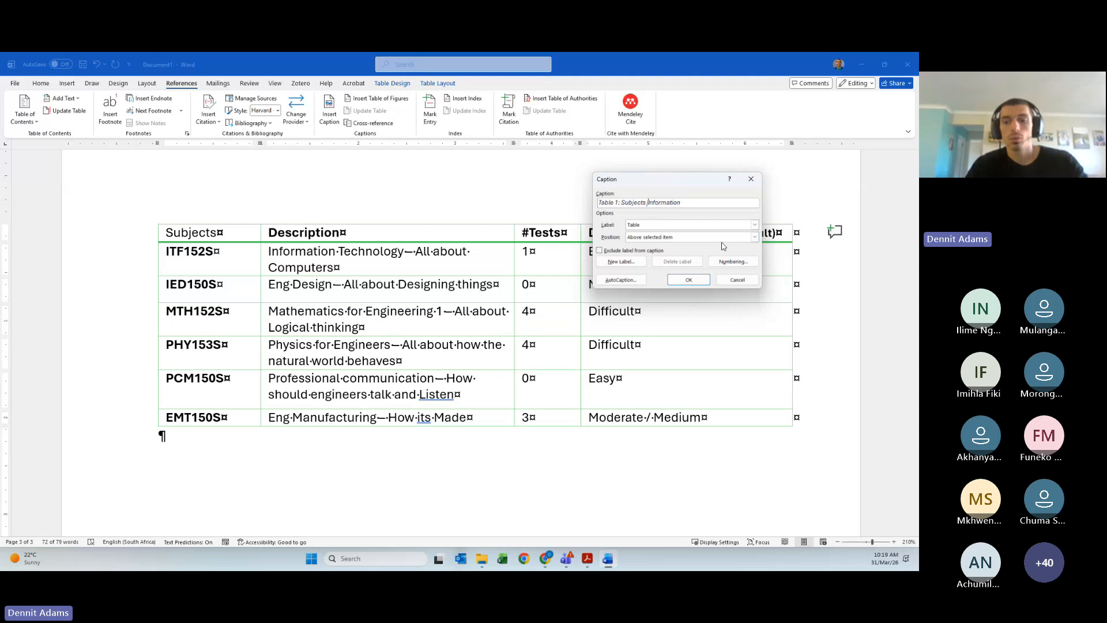
key(BackSpace)
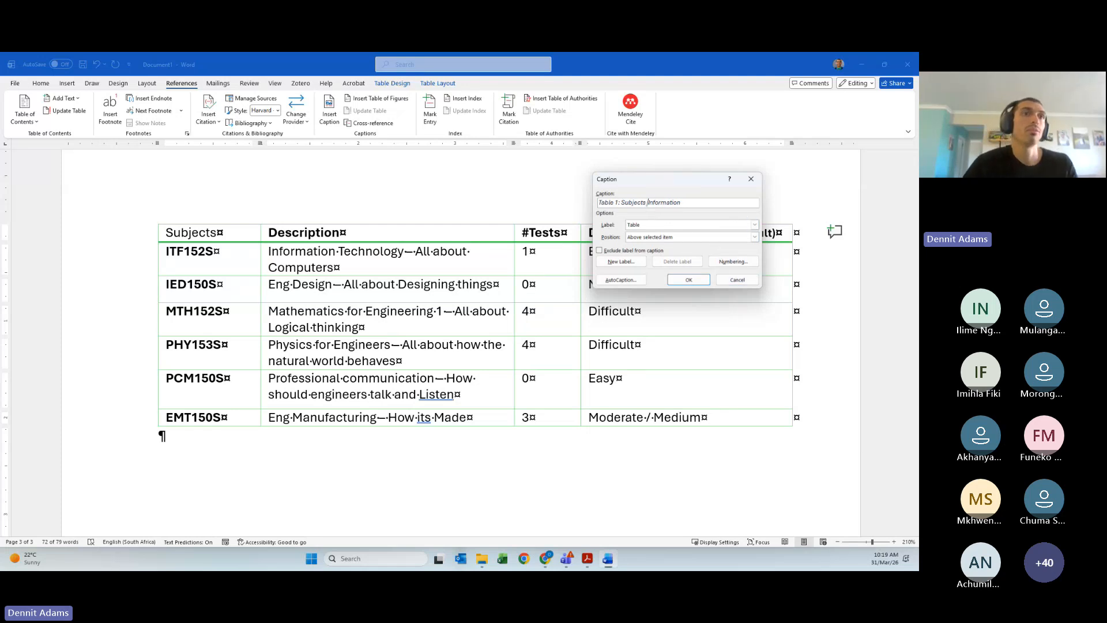
click(688, 280)
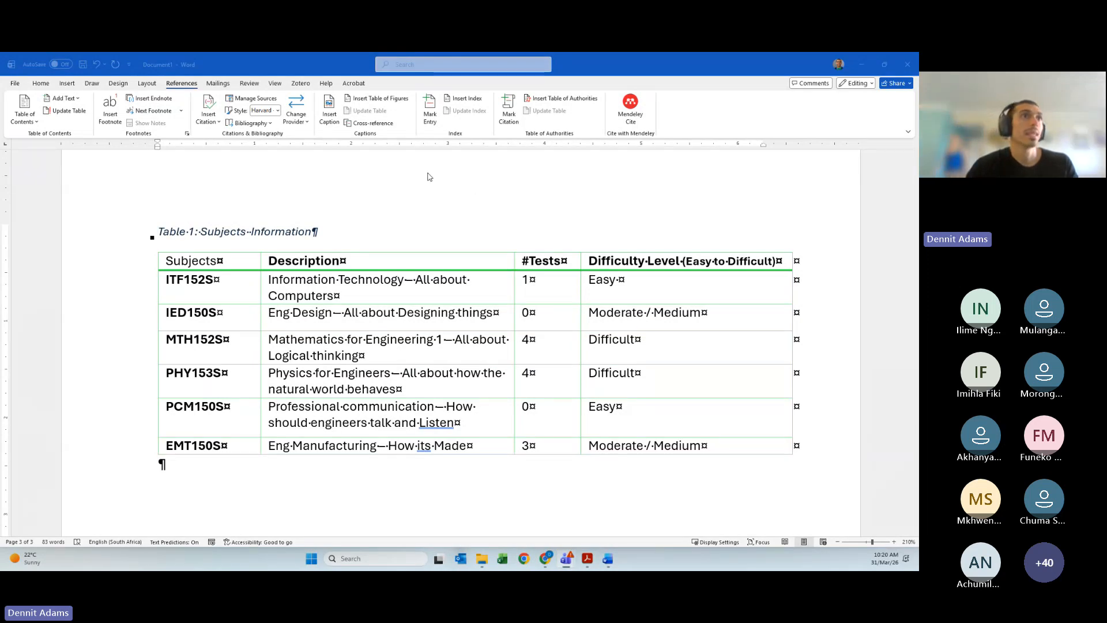
Add an empty paragraph below the table and correct the double space in the caption to read "Subjects Information"
click(365, 242)
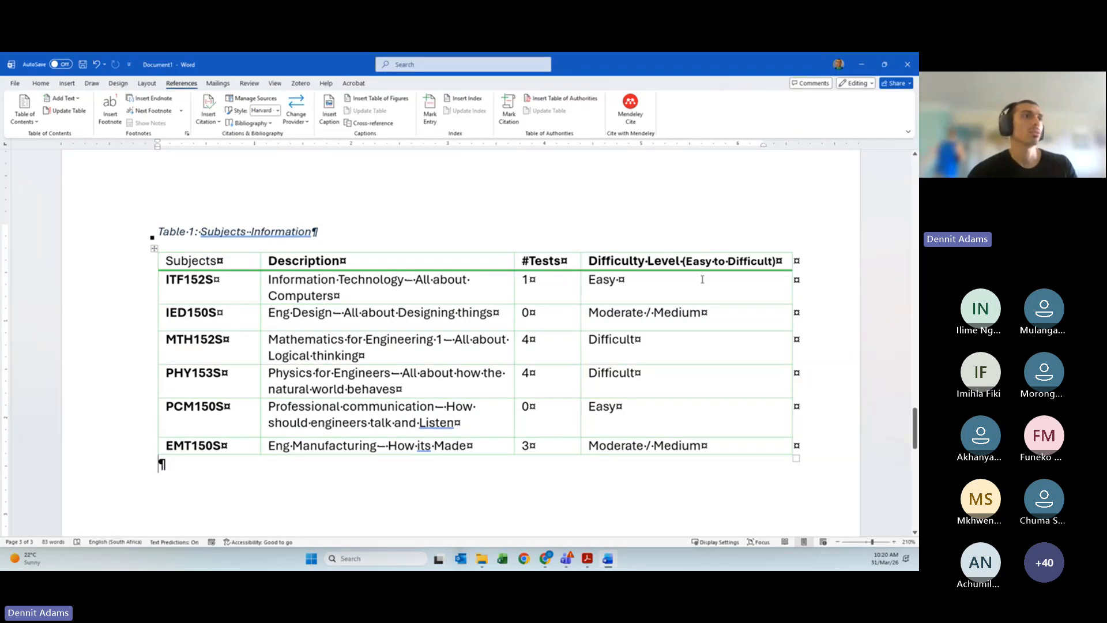
key(Return)
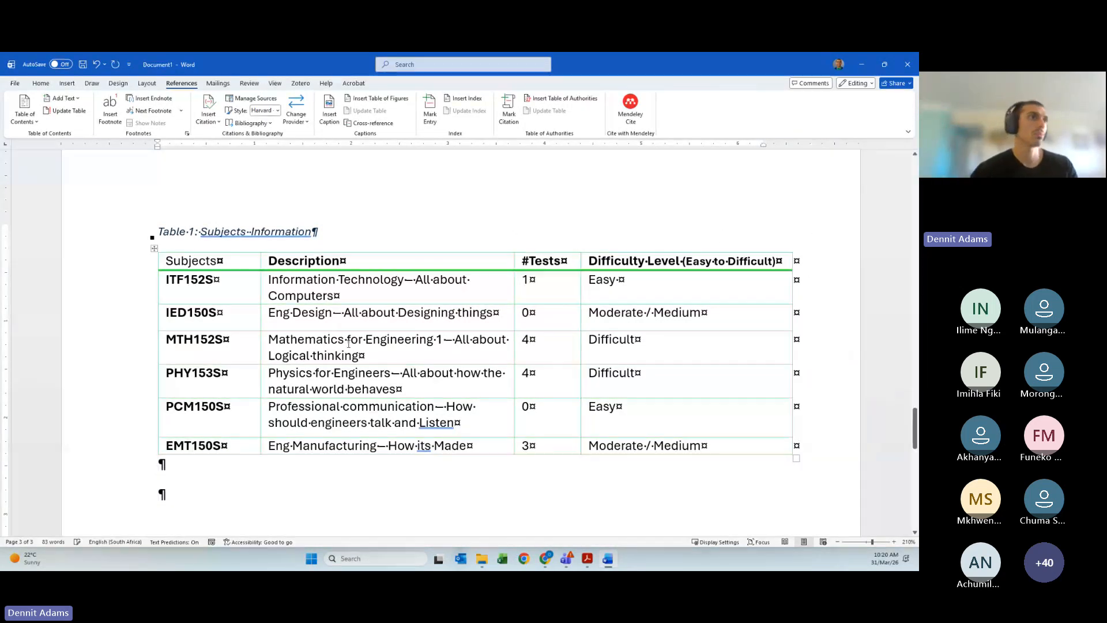
scroll(248, 306, up, 3)
right_click(244, 326)
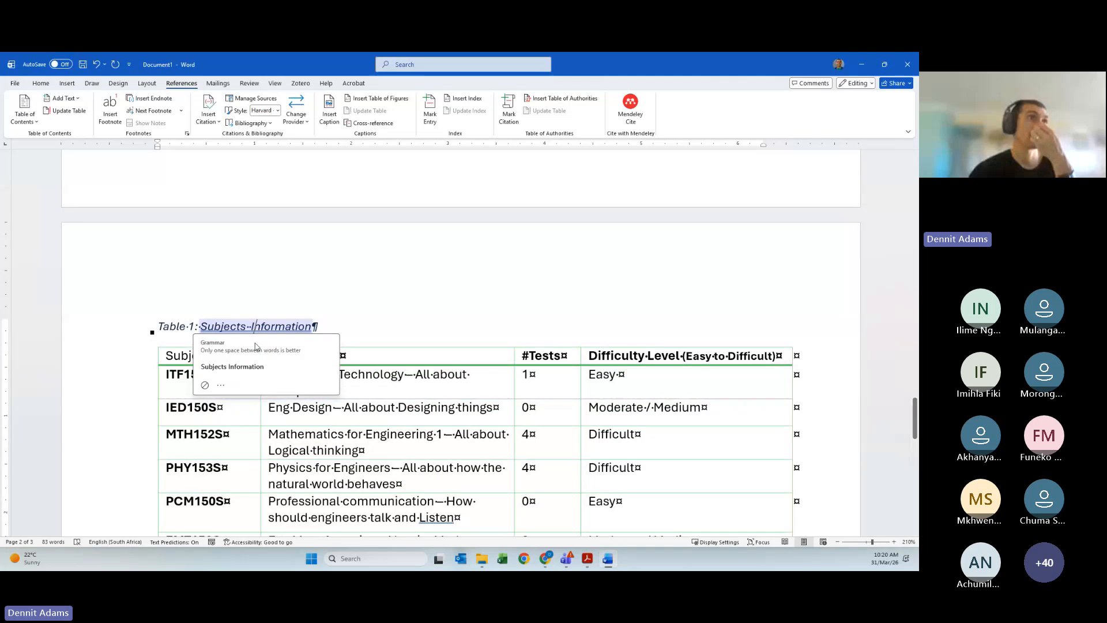
click(244, 365)
Begin a sentence in the empty paragraph below the table: "This Table highlights the difficulty as well as a short description"
scroll(265, 368, up, 18)
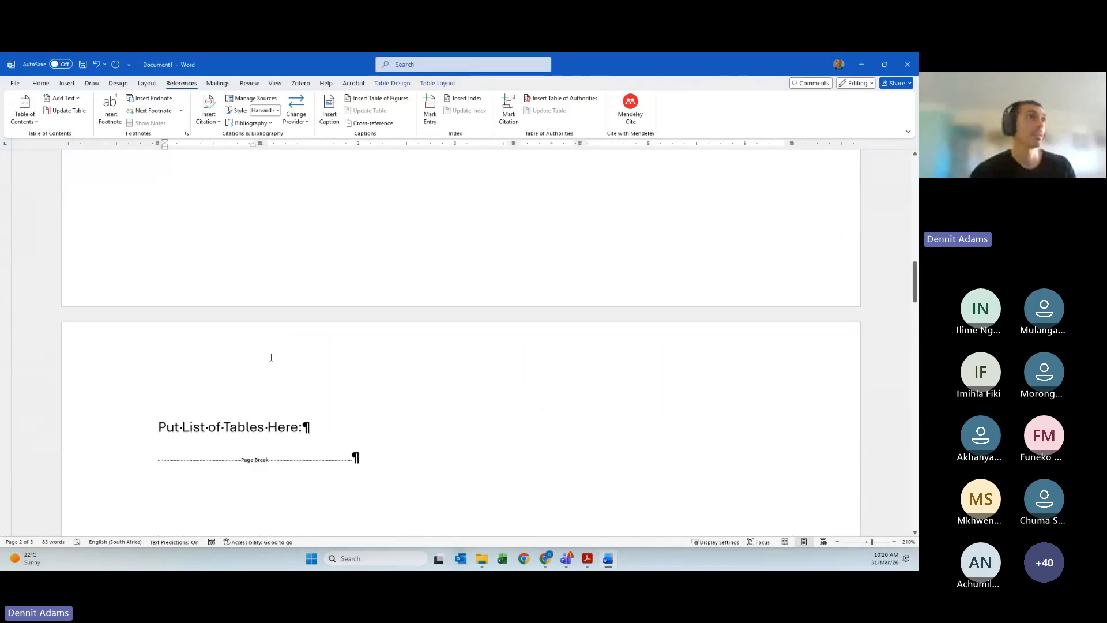
scroll(254, 410, down, 2)
scroll(254, 410, down, 8)
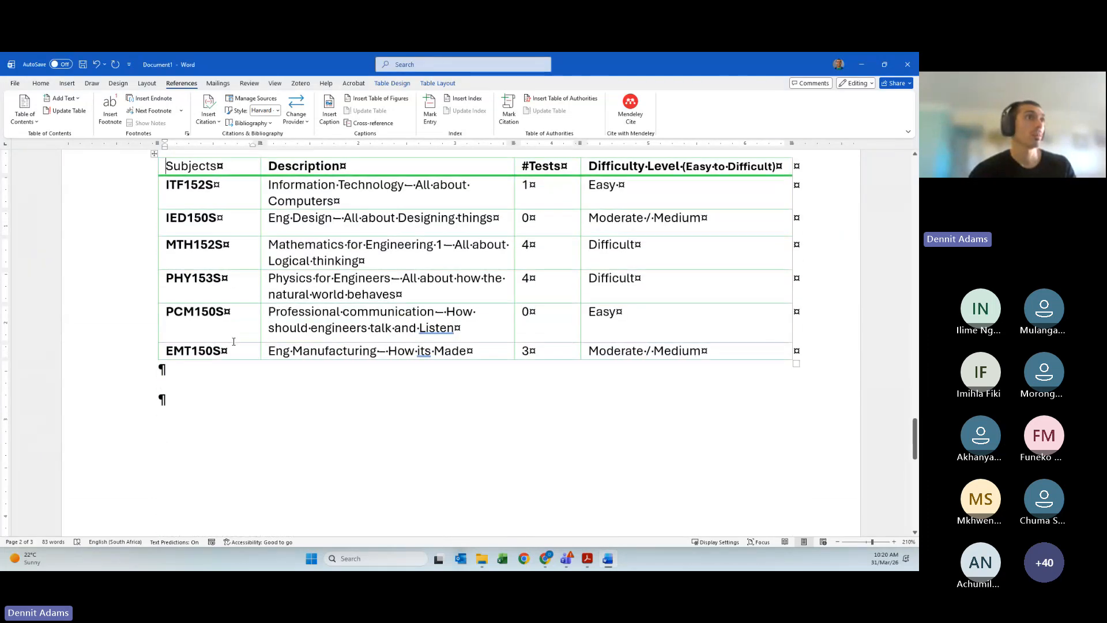
click(179, 419)
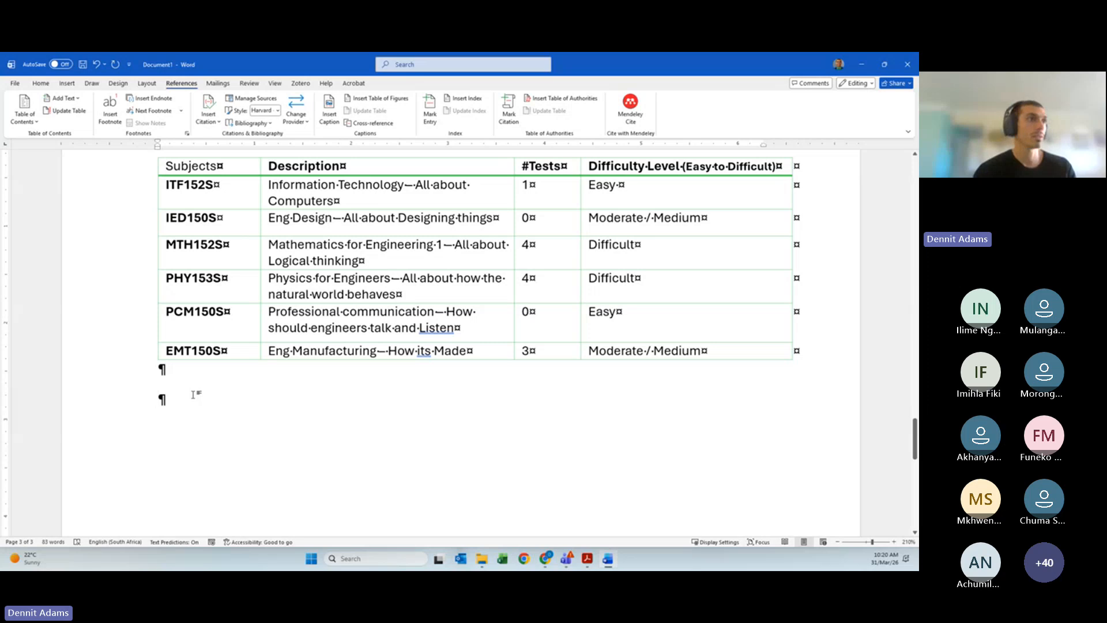
text(This )
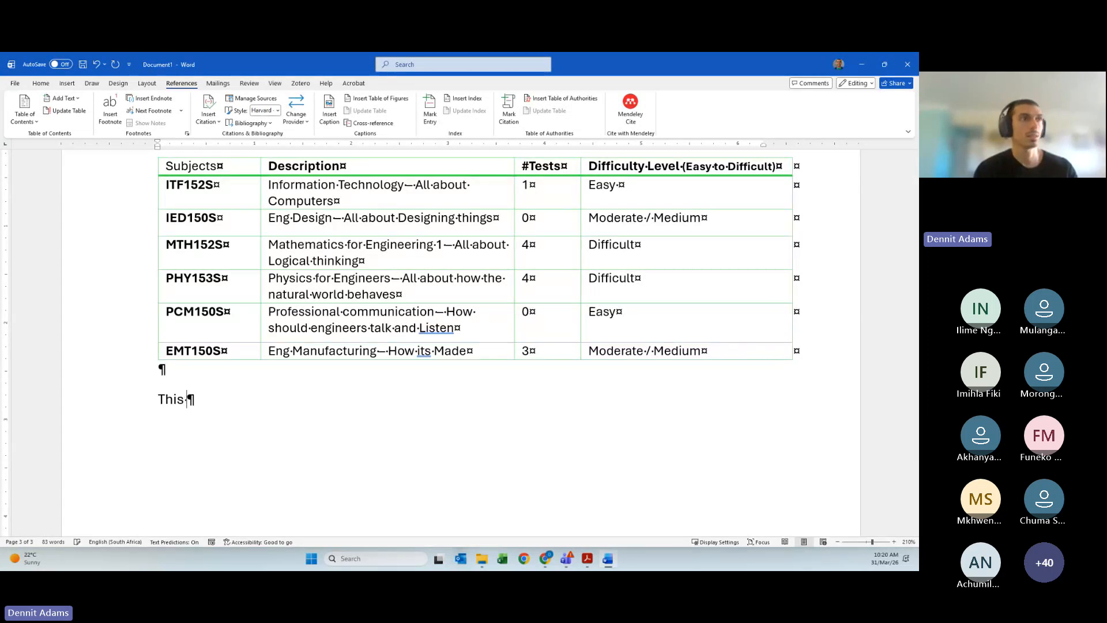
text(Table high)
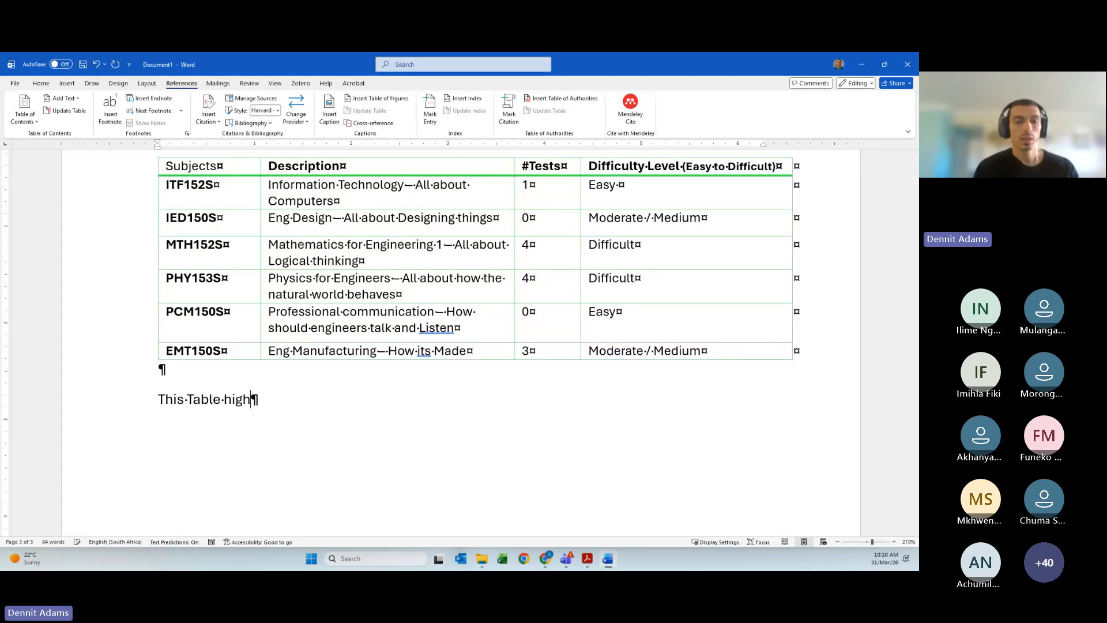
text(loghts )
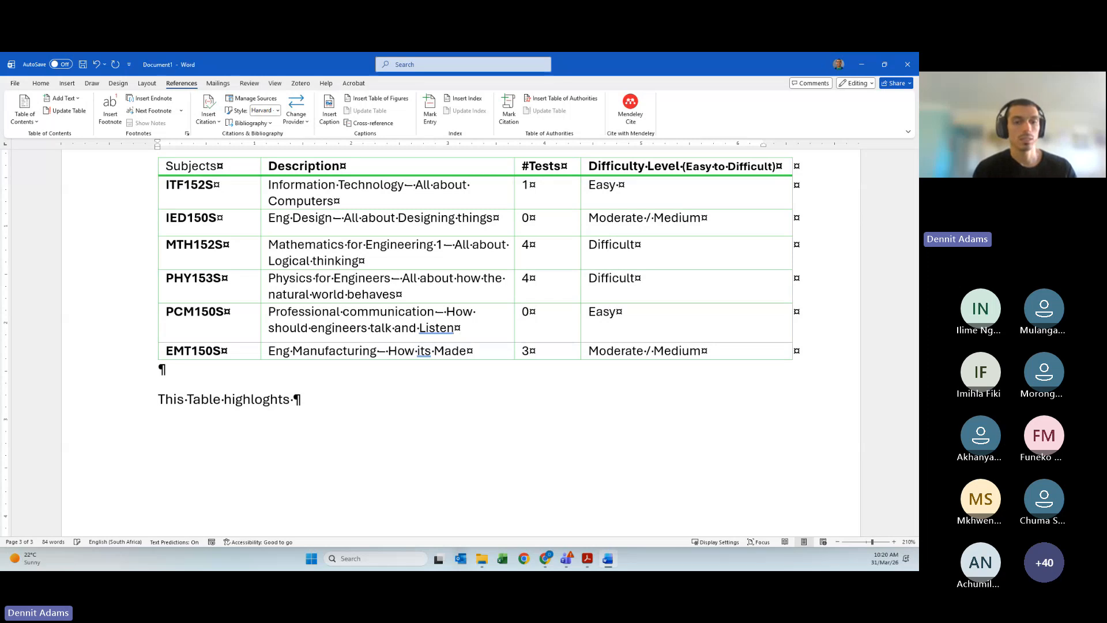
text(the difficulty )
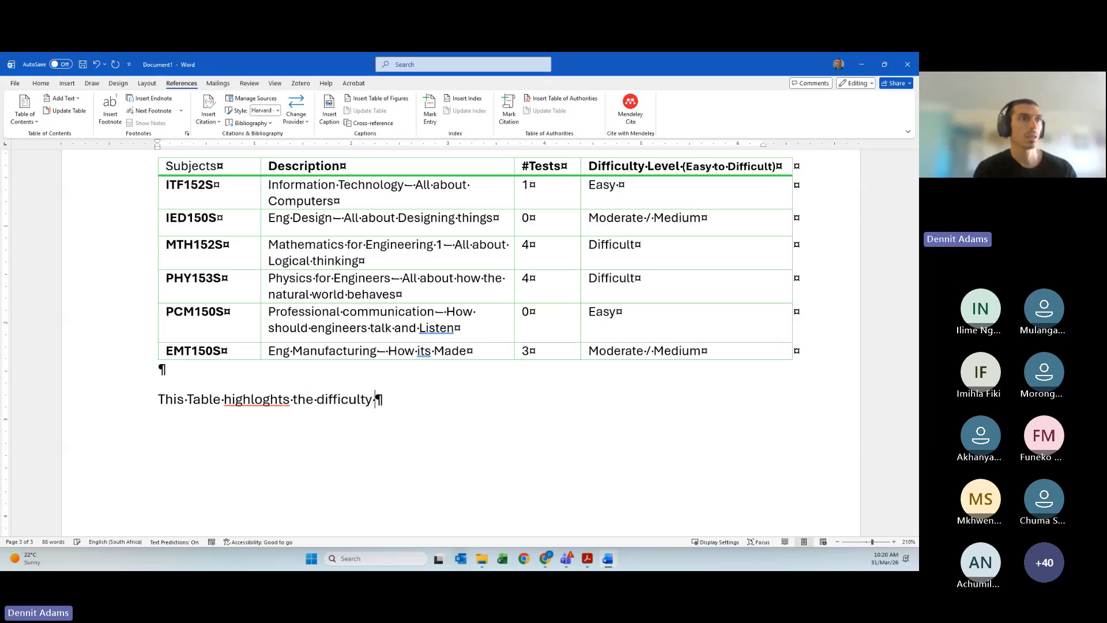
text(and)
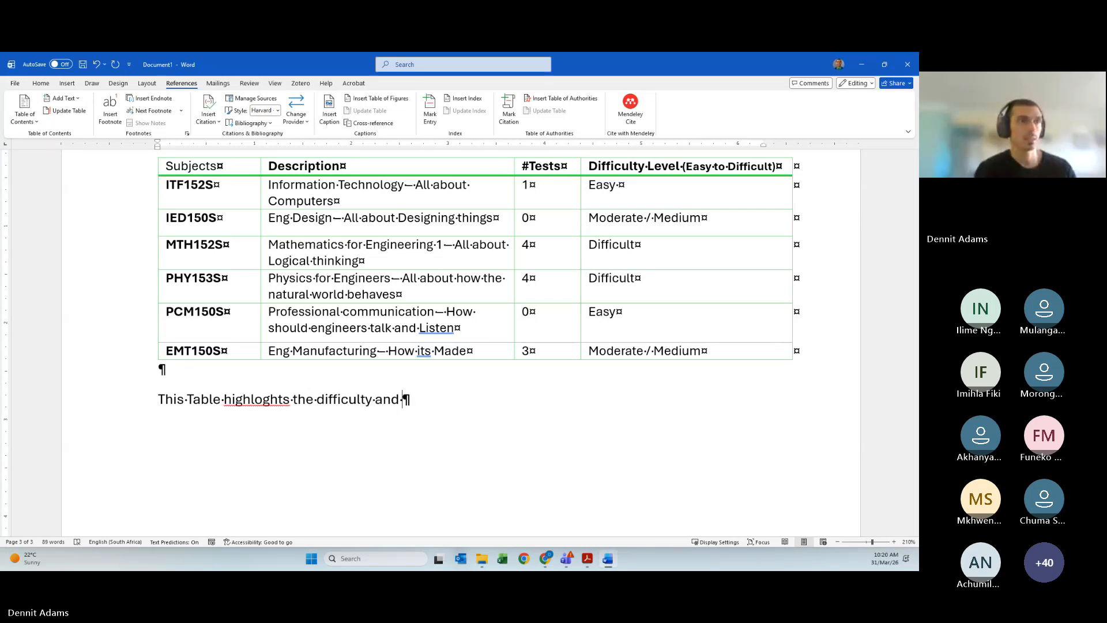
key(BackSpace)
key(BackSpace)
key(BackSpace)
text(s well as a s)
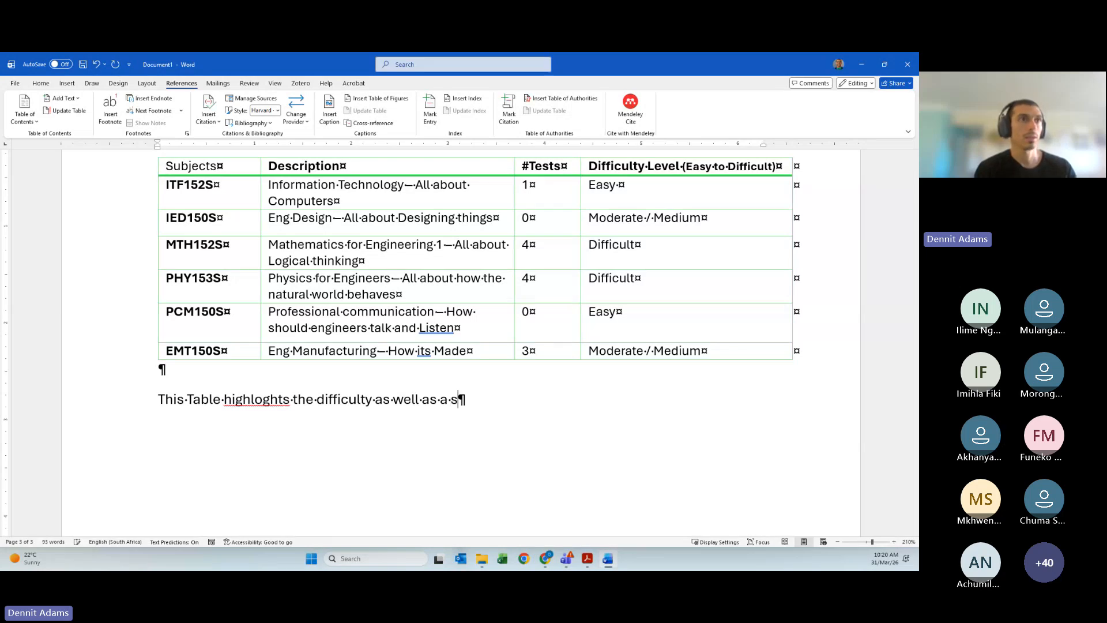
key(BackSpace)
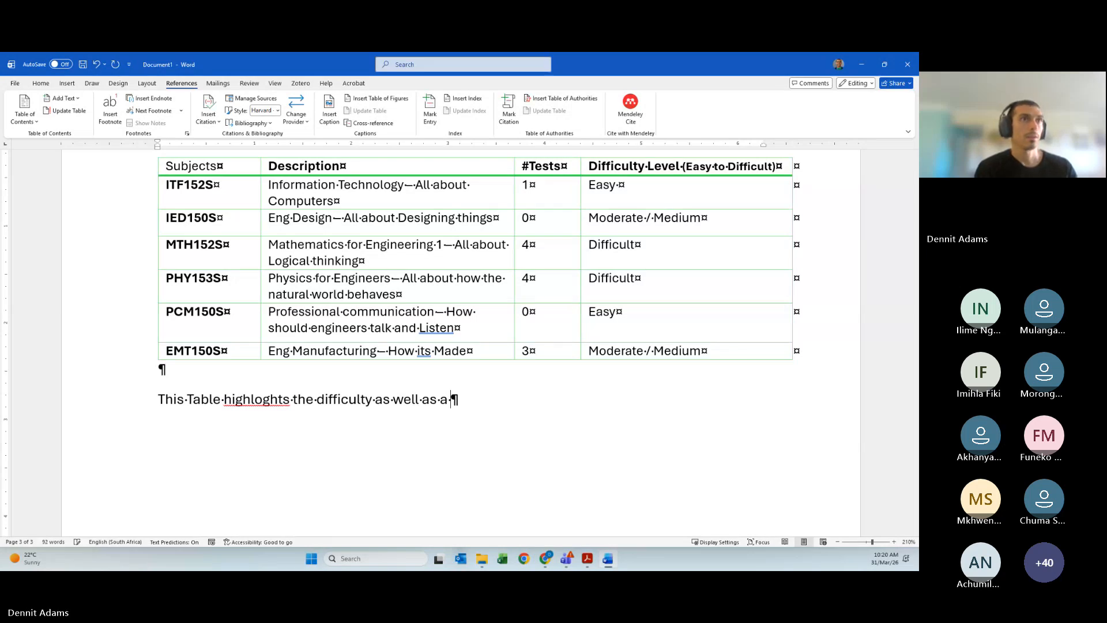
text(sho)
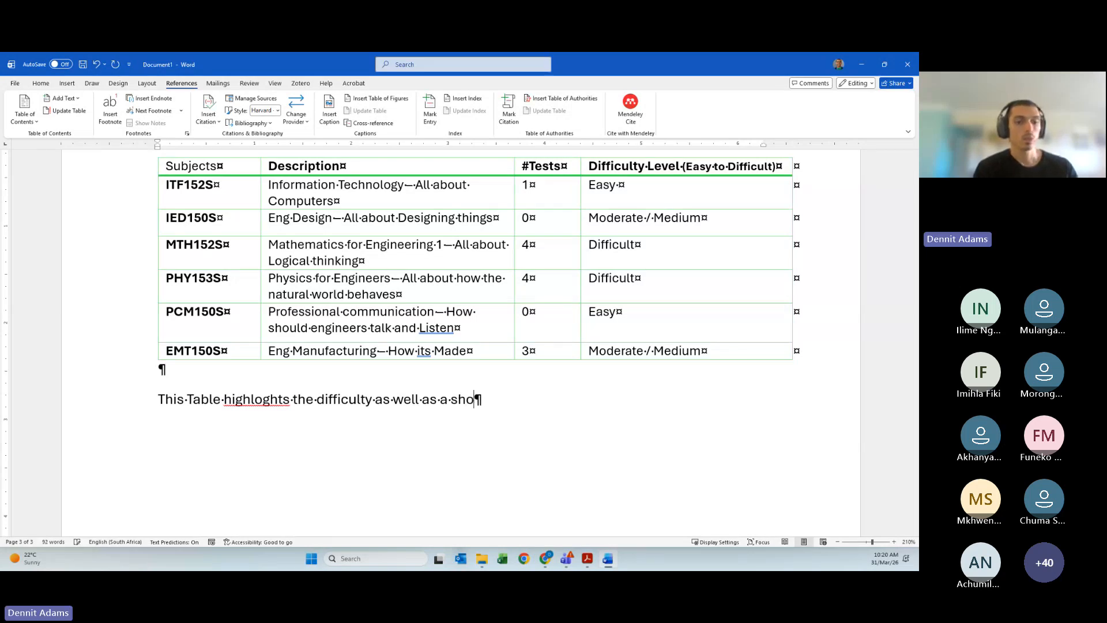
text(rt description)
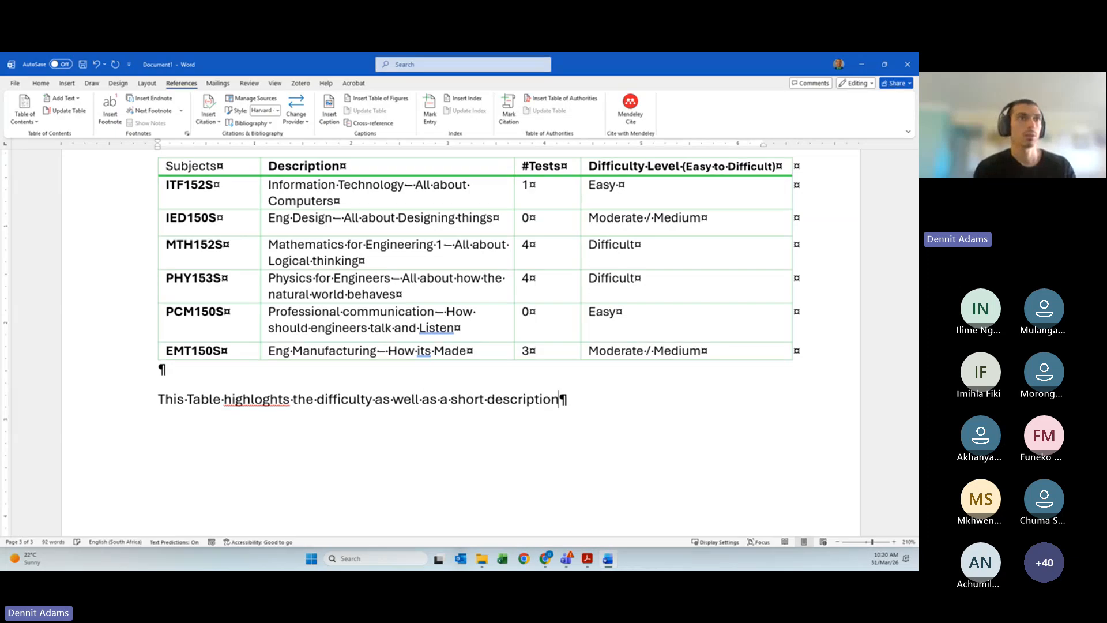
Continue the sentence below the table with "of each subject taken in the first year of Industrial Engineering"
text( of each )
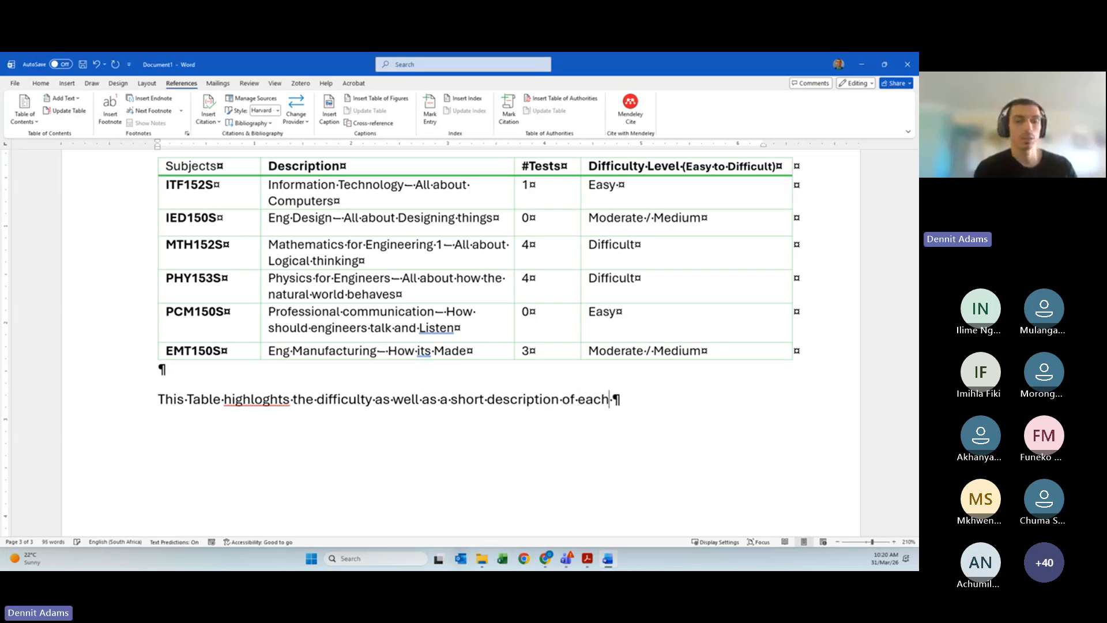
text(siubject talke)
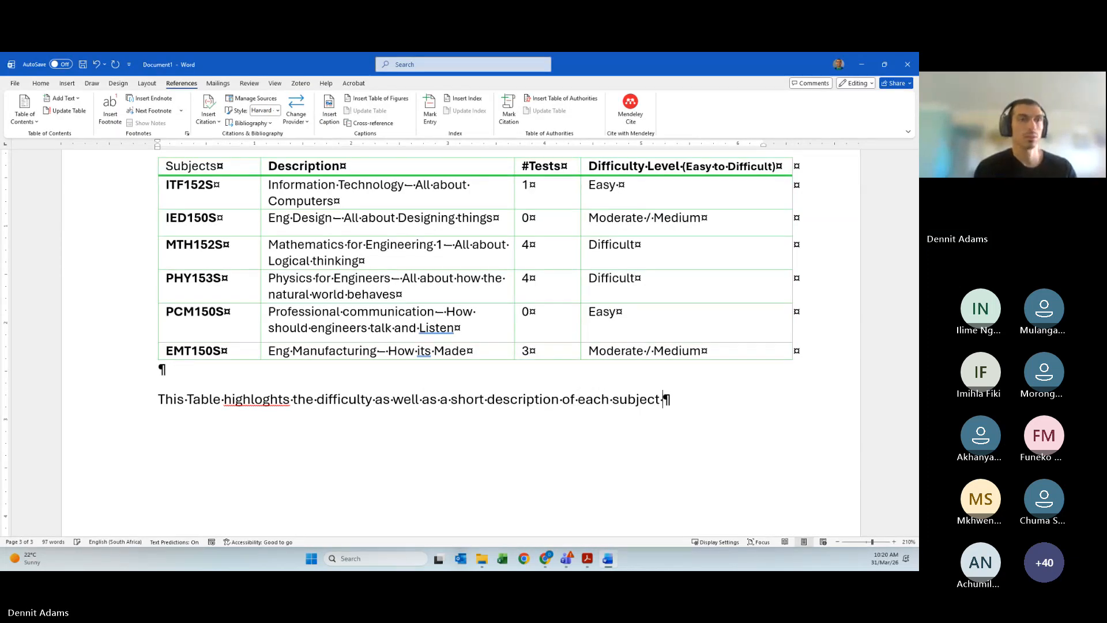
key(BackSpace)
key(BackSpace)
key(BackSpace)
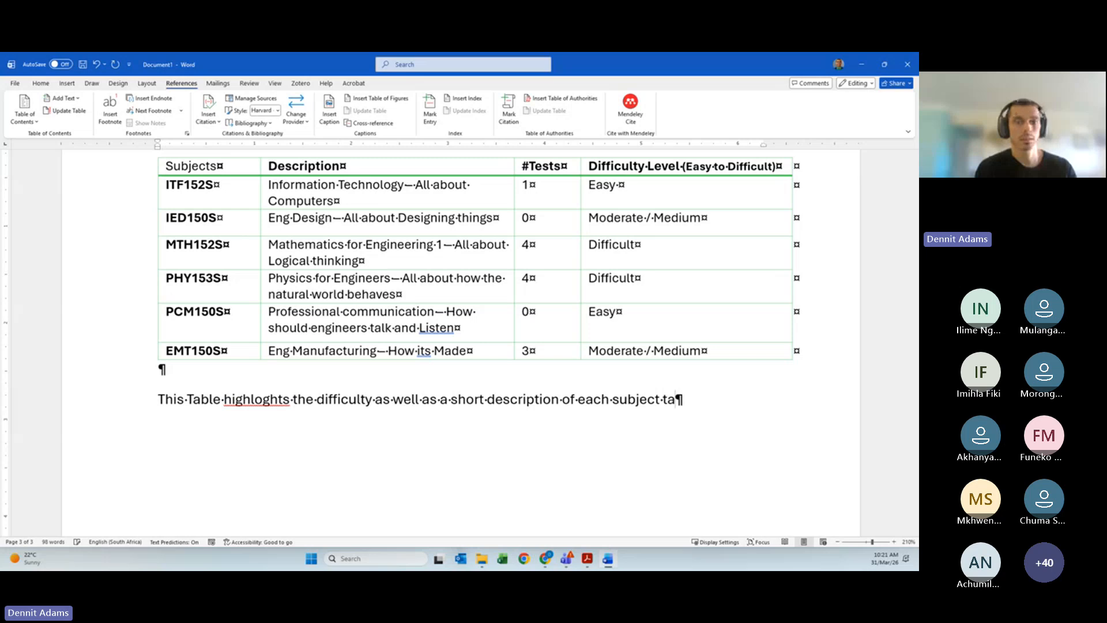
text(ken in the firs)
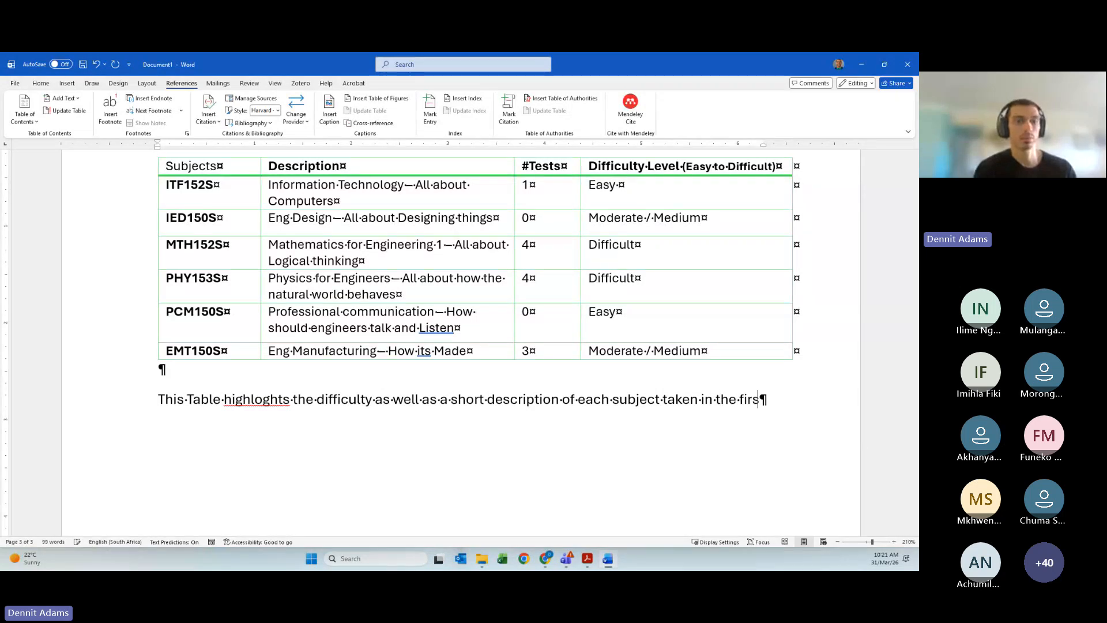
text(t year of )
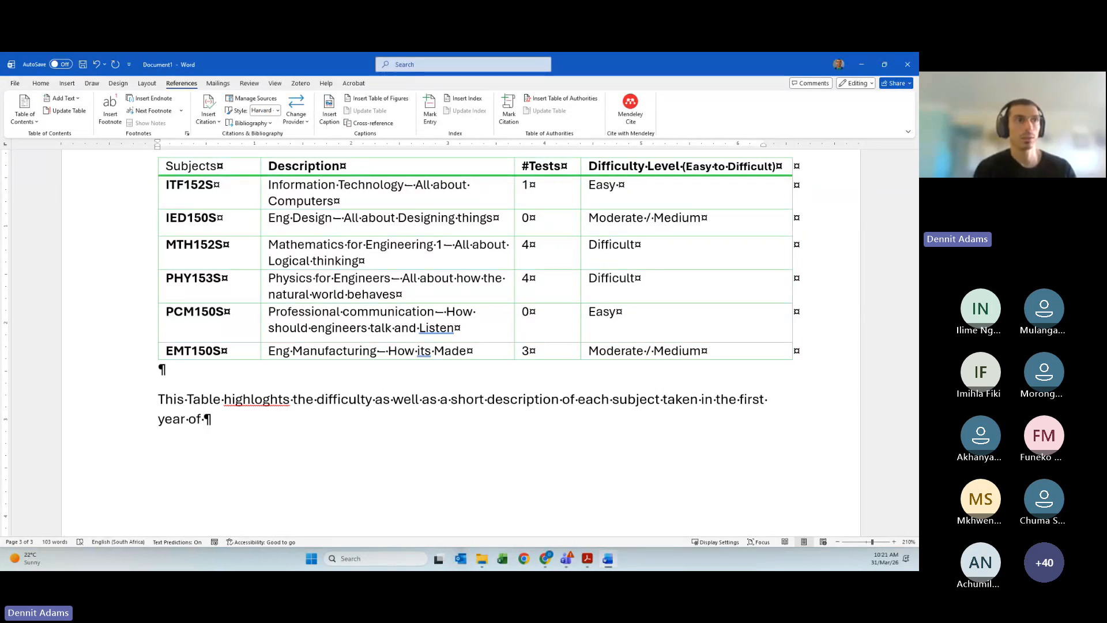
text(In)
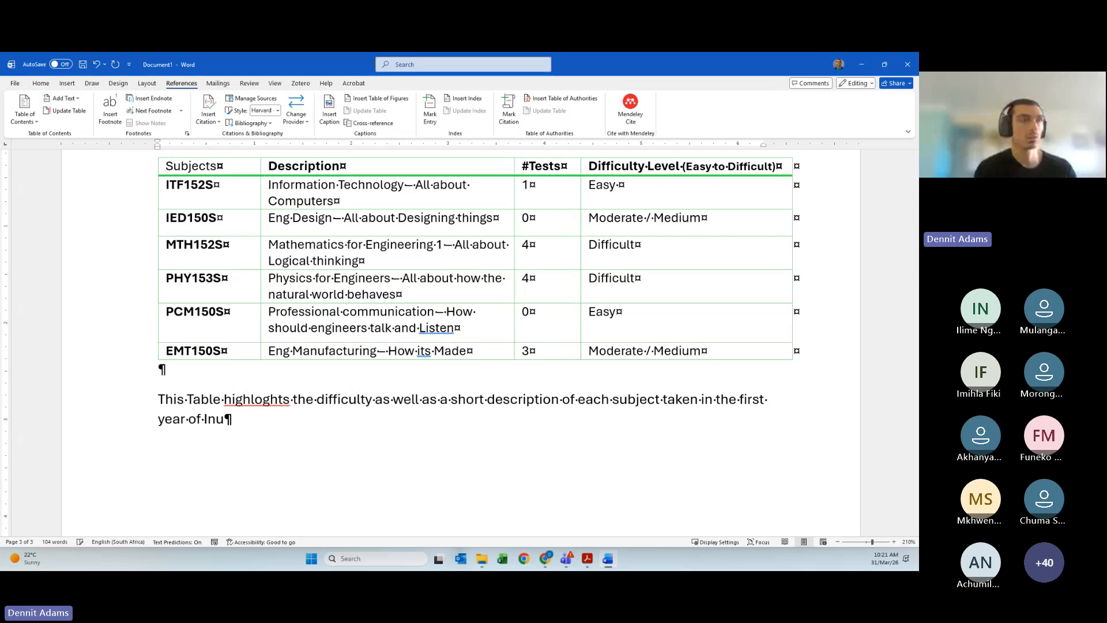
text(dustrial E)
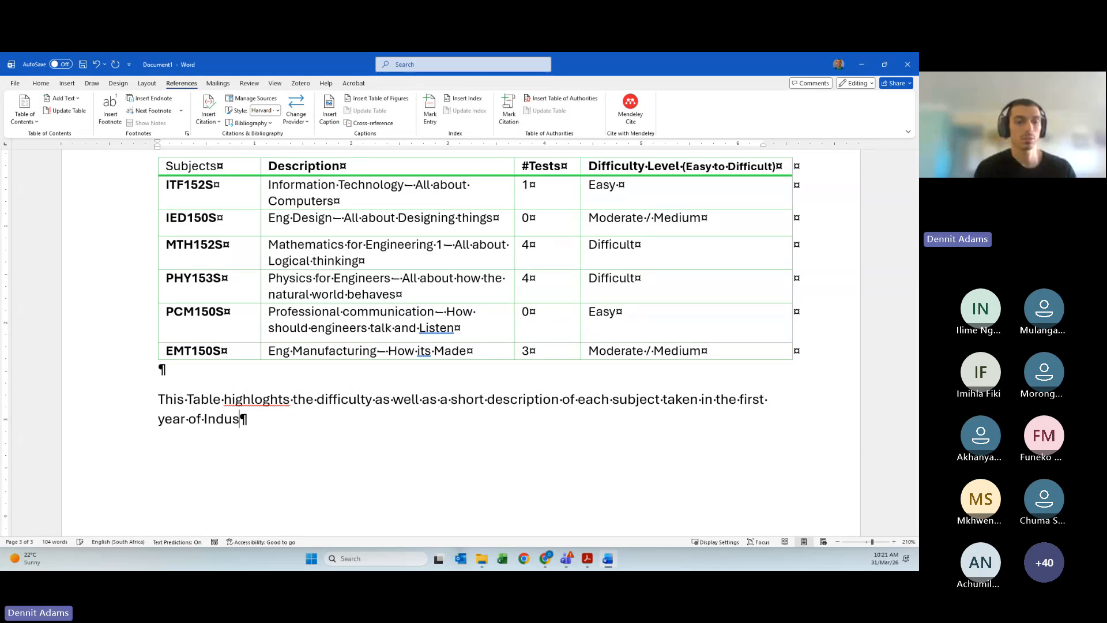
text(ngineering)
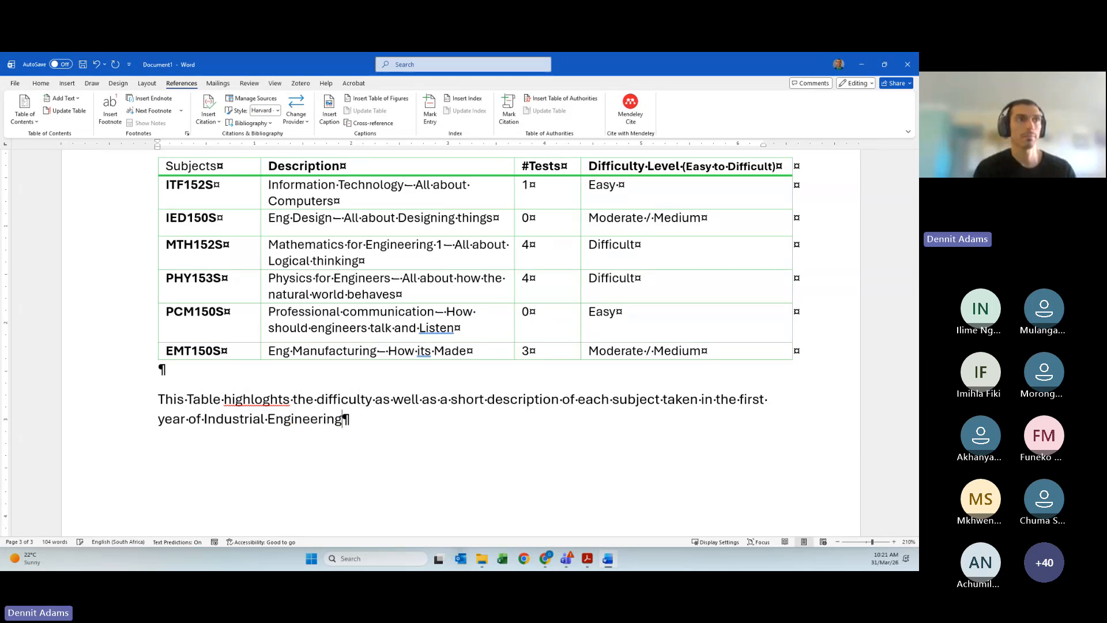
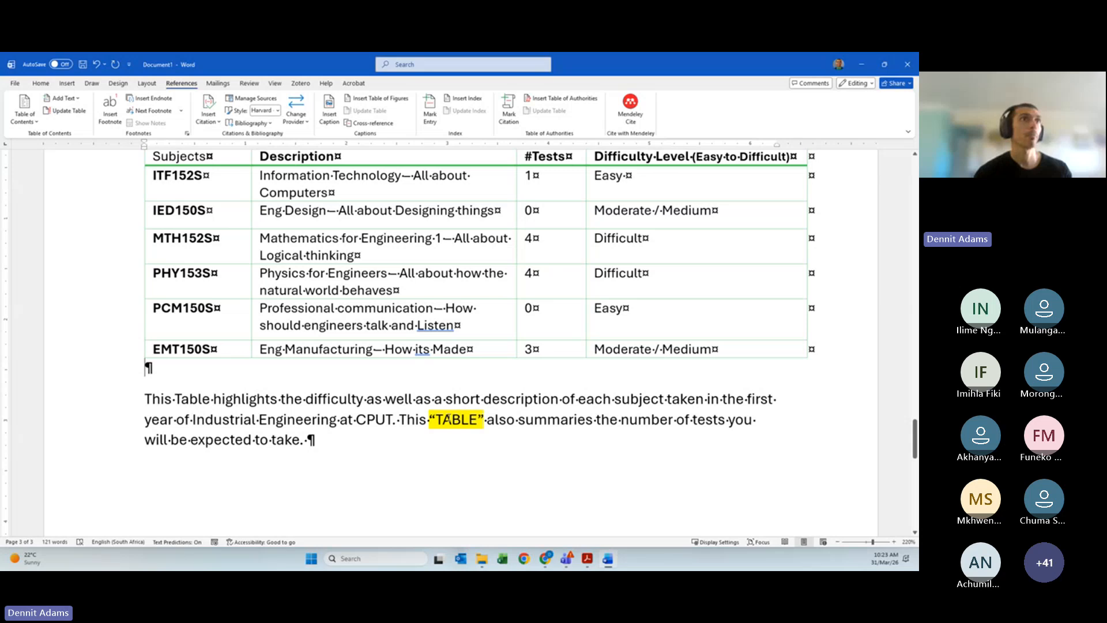
click(451, 419)
drag(429, 419, 485, 419)
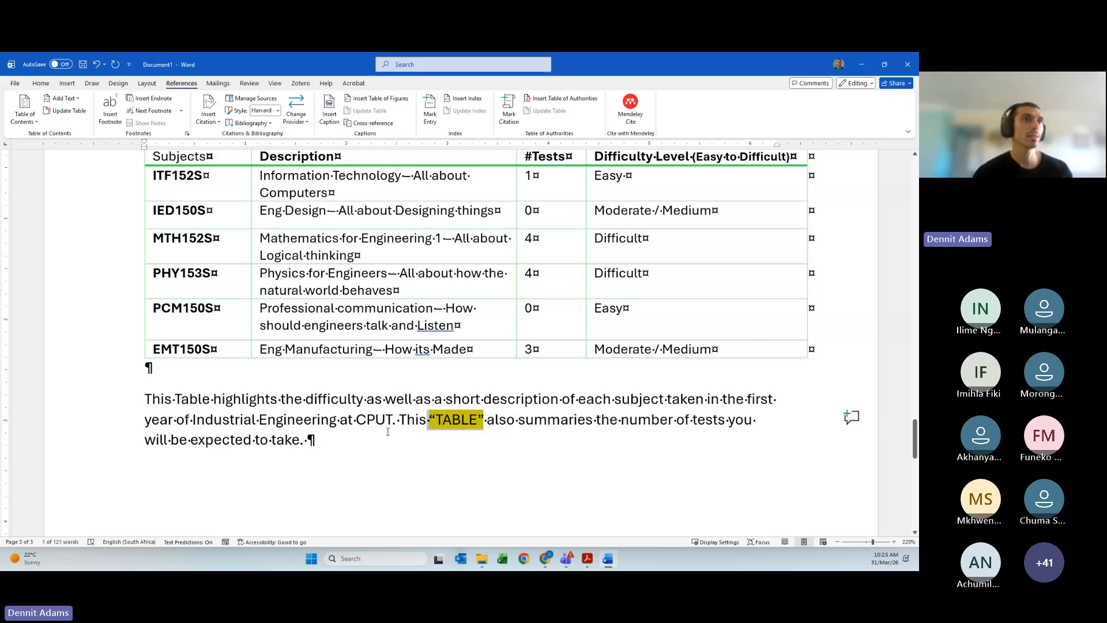
click(307, 440)
drag(427, 419, 484, 419)
click(429, 420)
drag(429, 419, 484, 420)
right_click(439, 423)
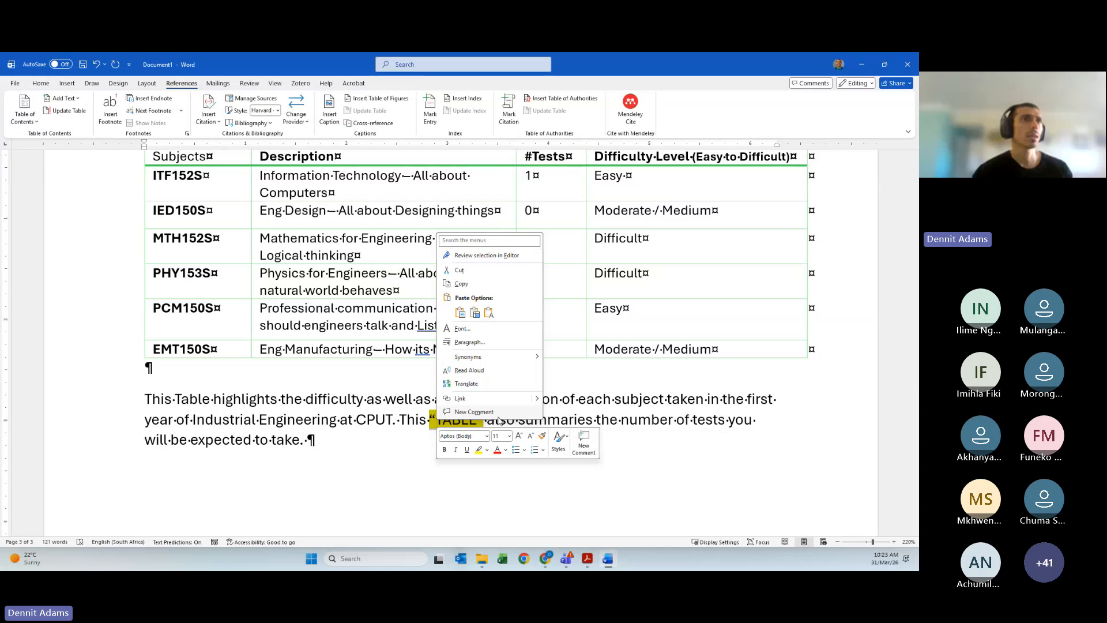
click(429, 411)
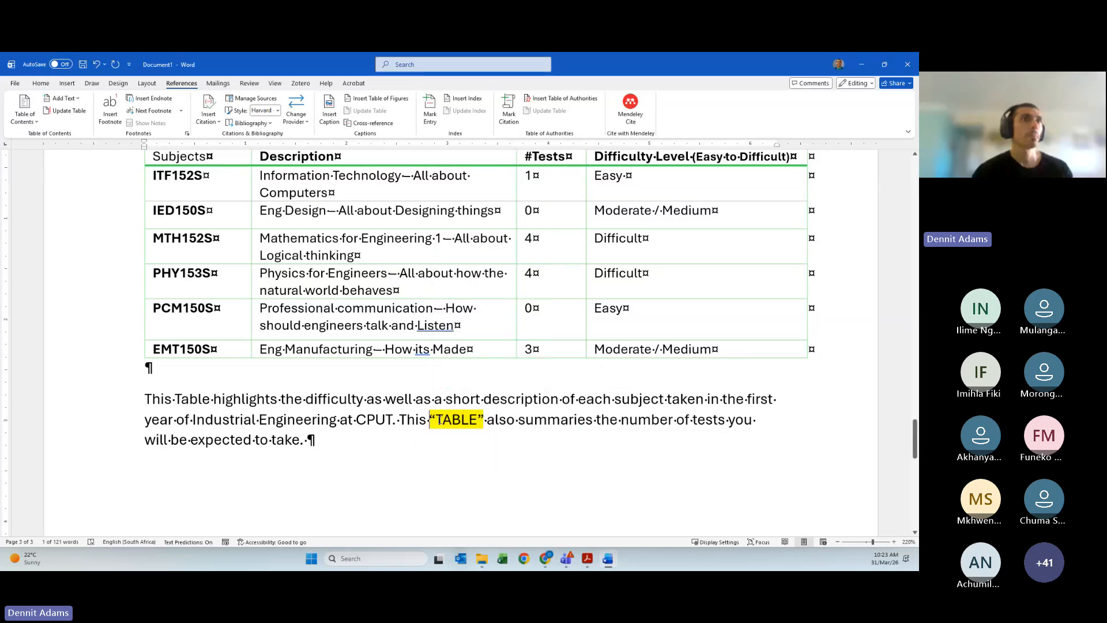
right_click(430, 422)
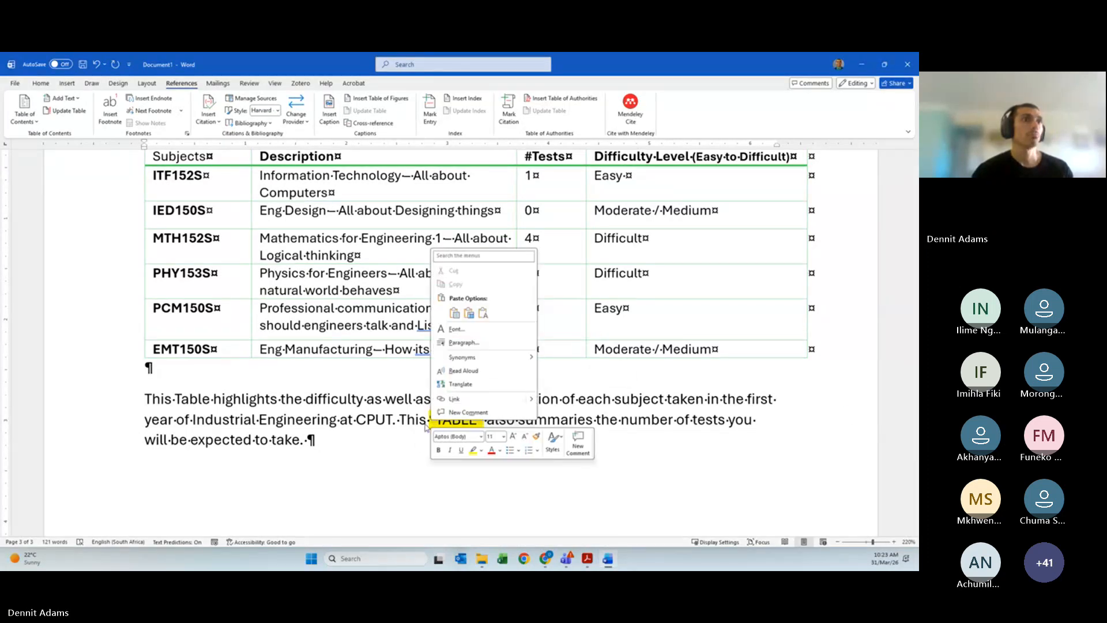
Start a cross-reference directly before the highlighted "TABLE" in the paragraph and set its reference type to Table
click(425, 424)
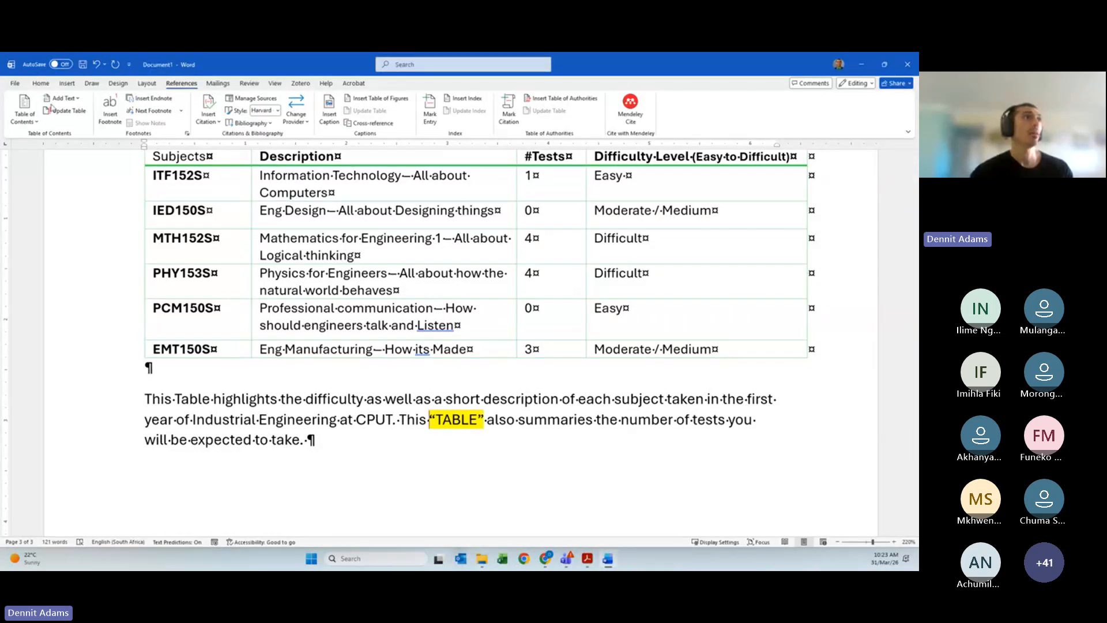
click(373, 123)
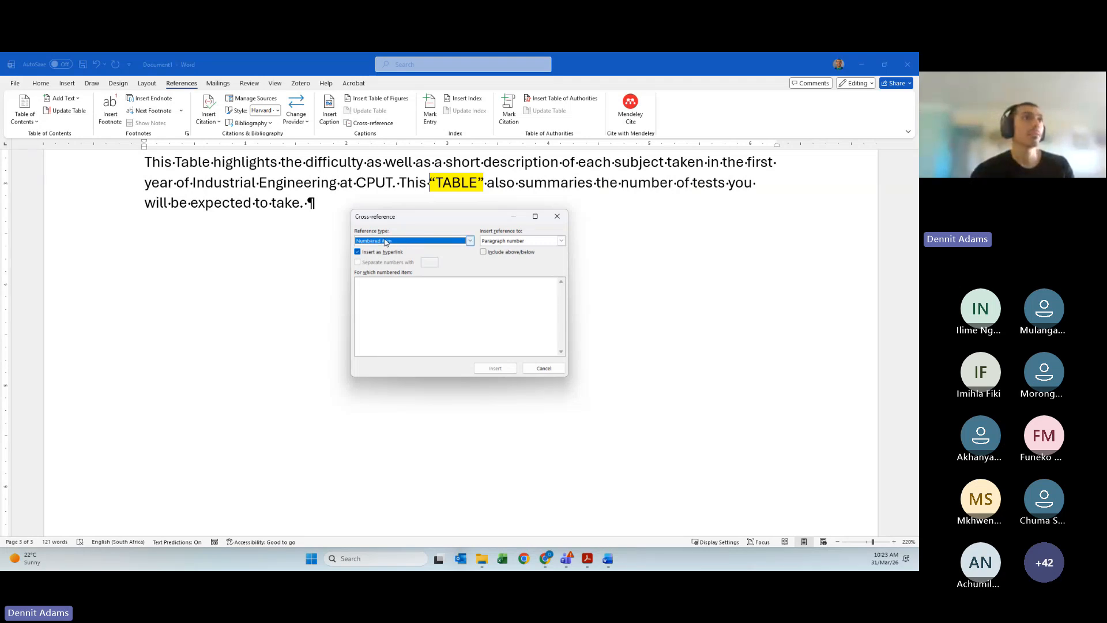
click(470, 241)
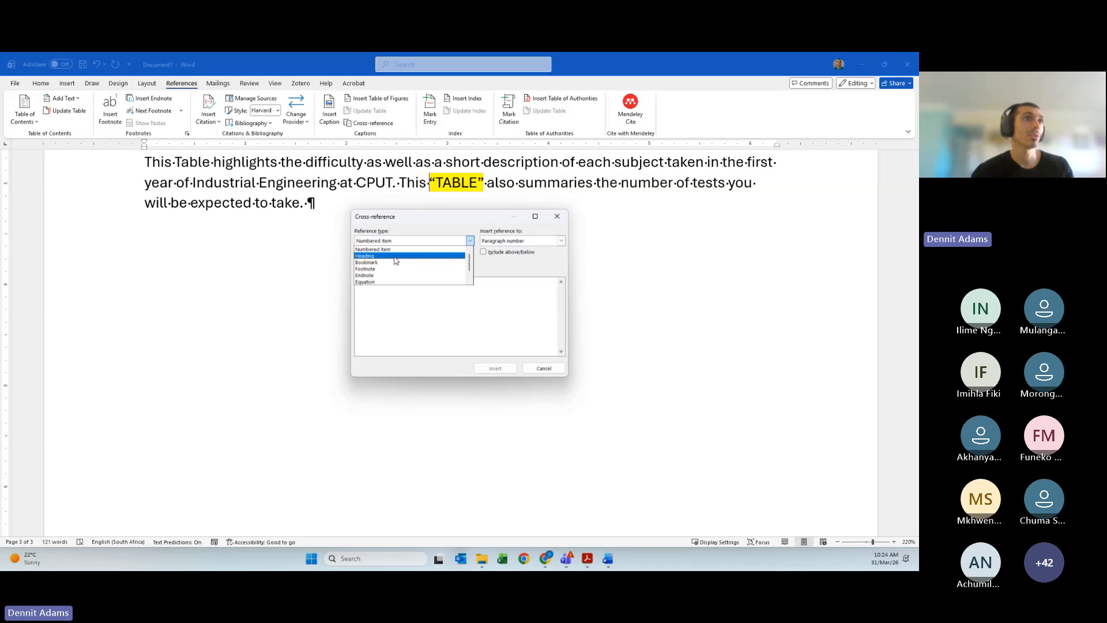
scroll(388, 271, down, 2)
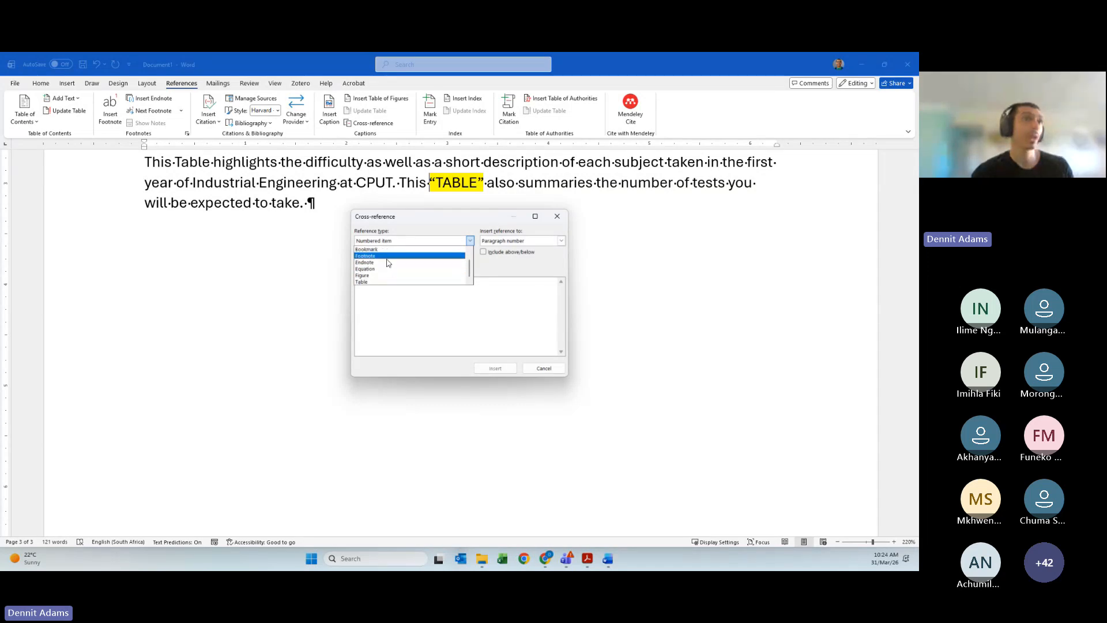
scroll(388, 260, up, 2)
drag(469, 263, 470, 272)
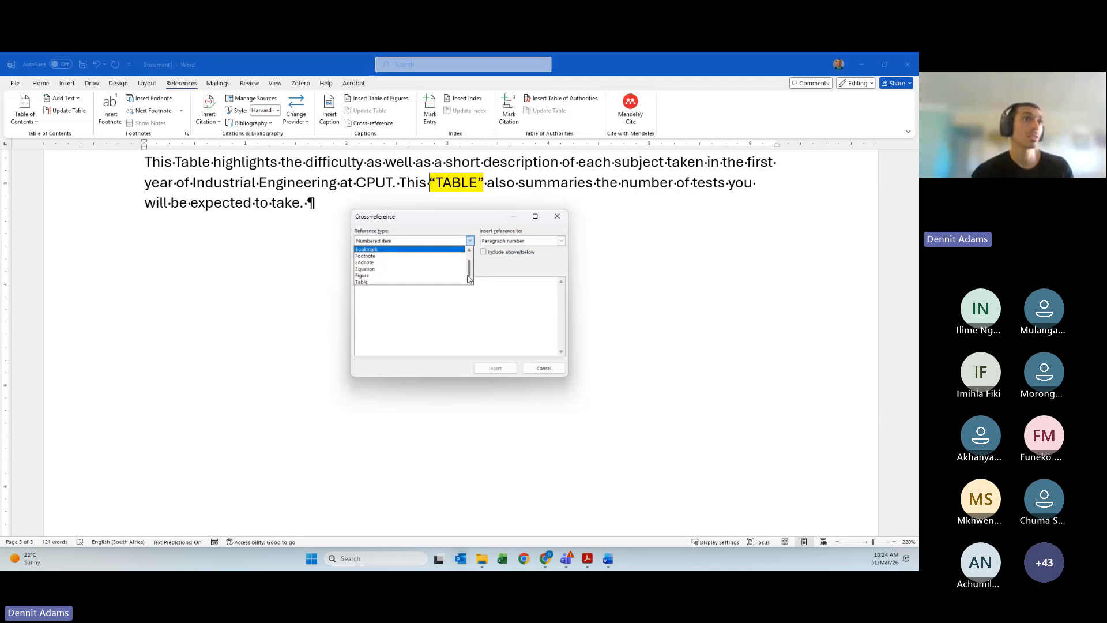
click(396, 282)
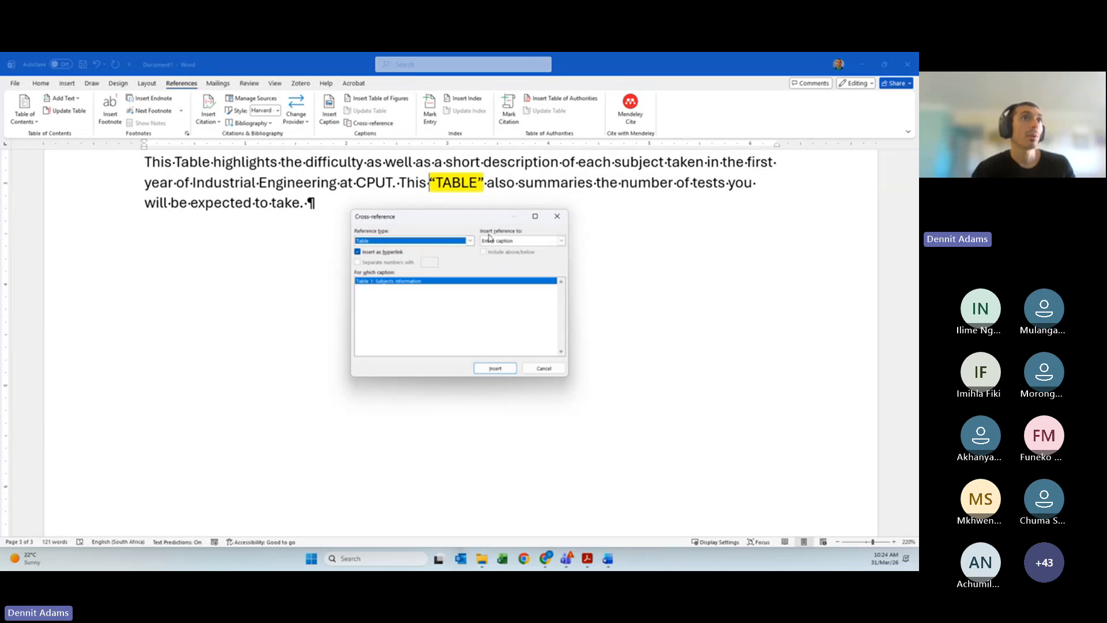
Set the reference to the entire caption of "Table 1: Subjects Information" and insert it into the sentence
click(561, 242)
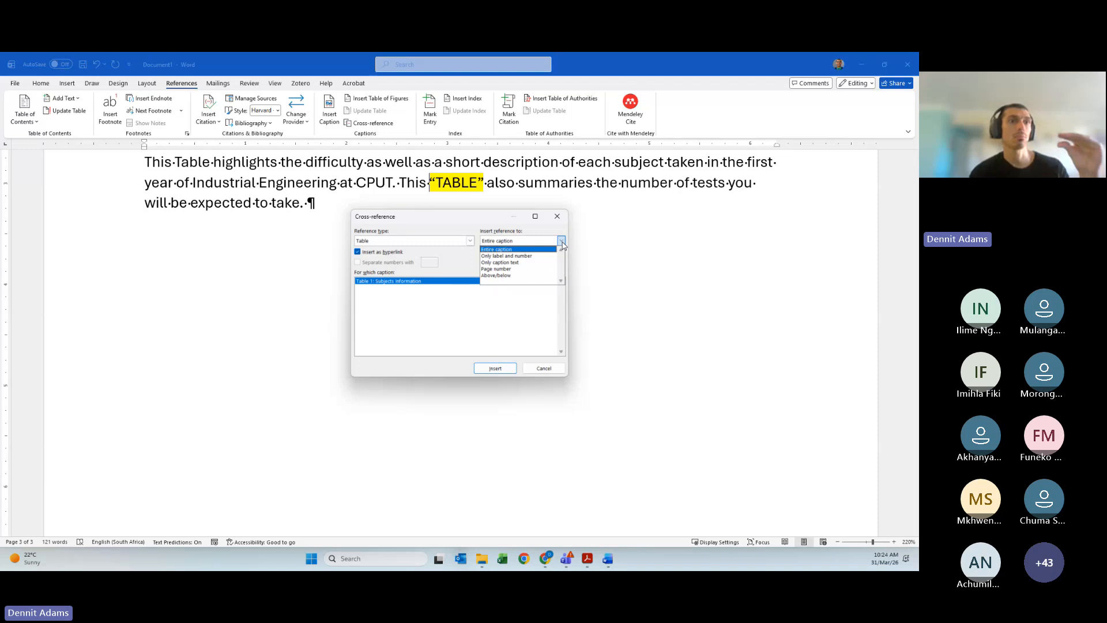
click(525, 250)
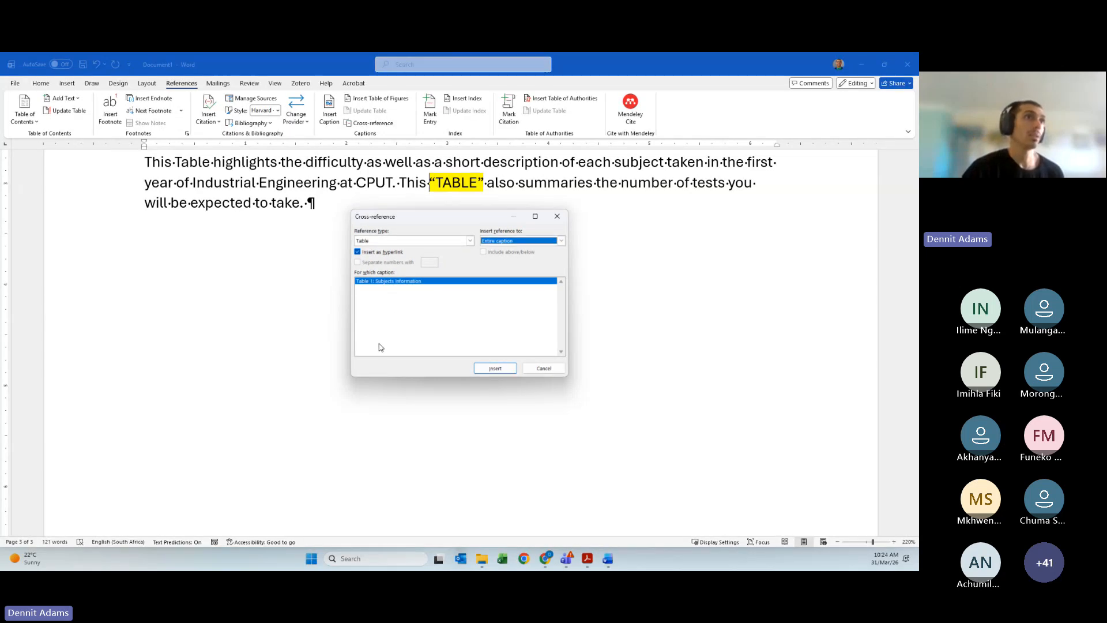
click(389, 283)
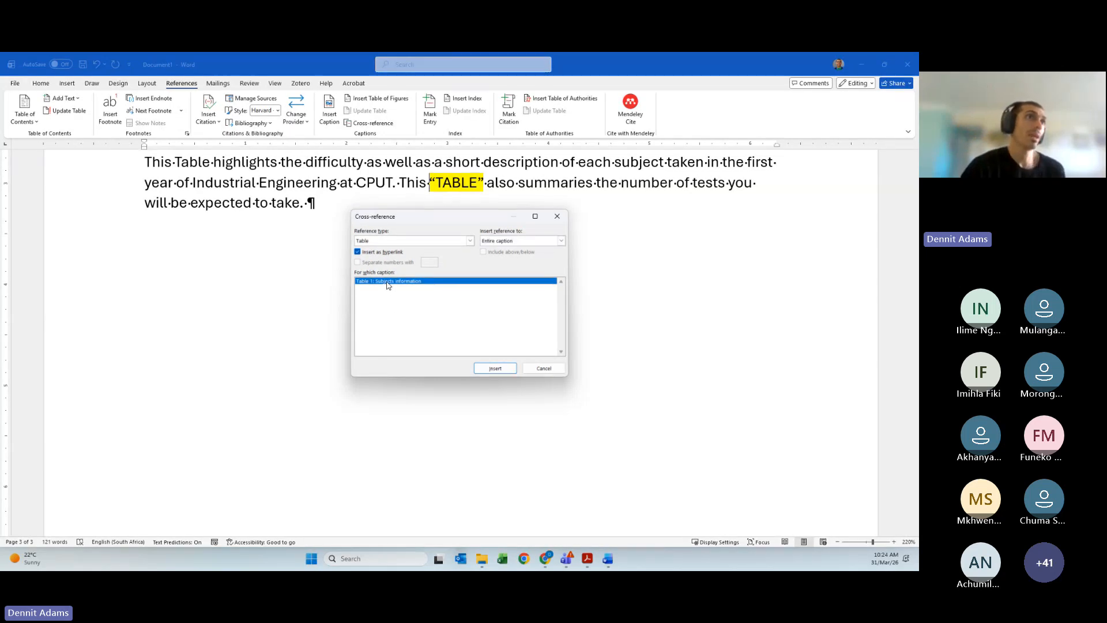
click(494, 368)
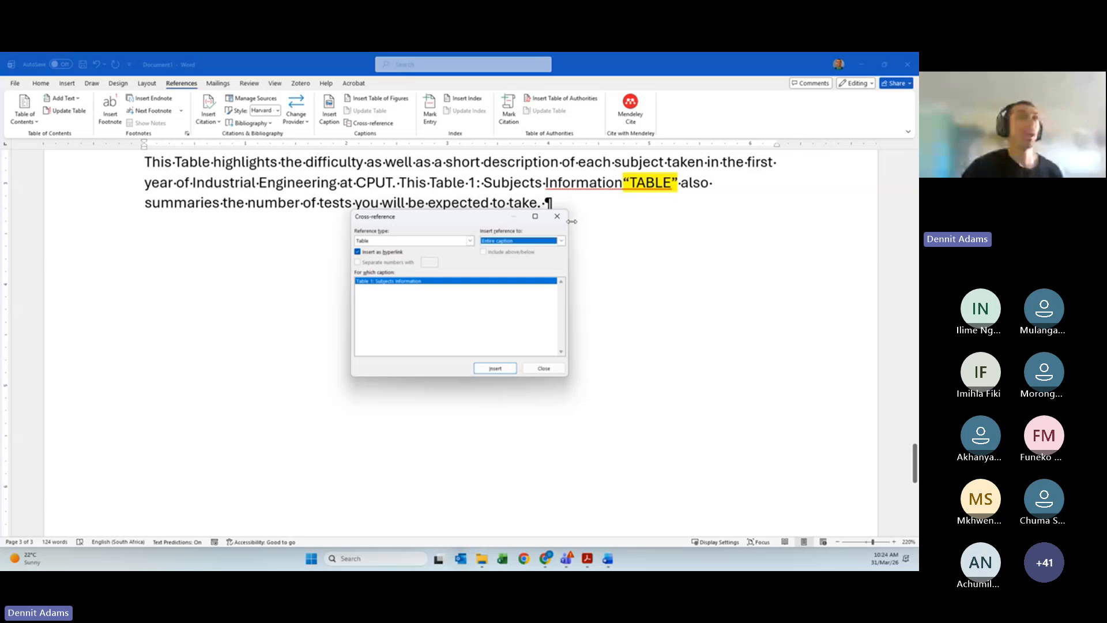
Close the cross-reference dialog and delete the highlighted "TABLE" placeholder after the inserted table reference
click(544, 368)
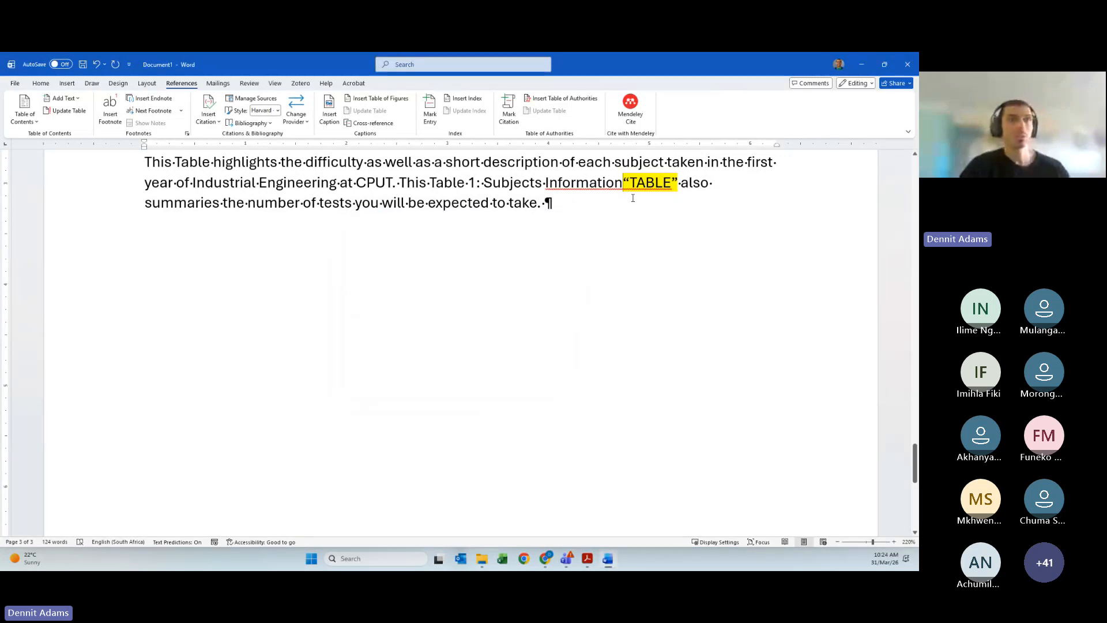
scroll(638, 190, up, 2)
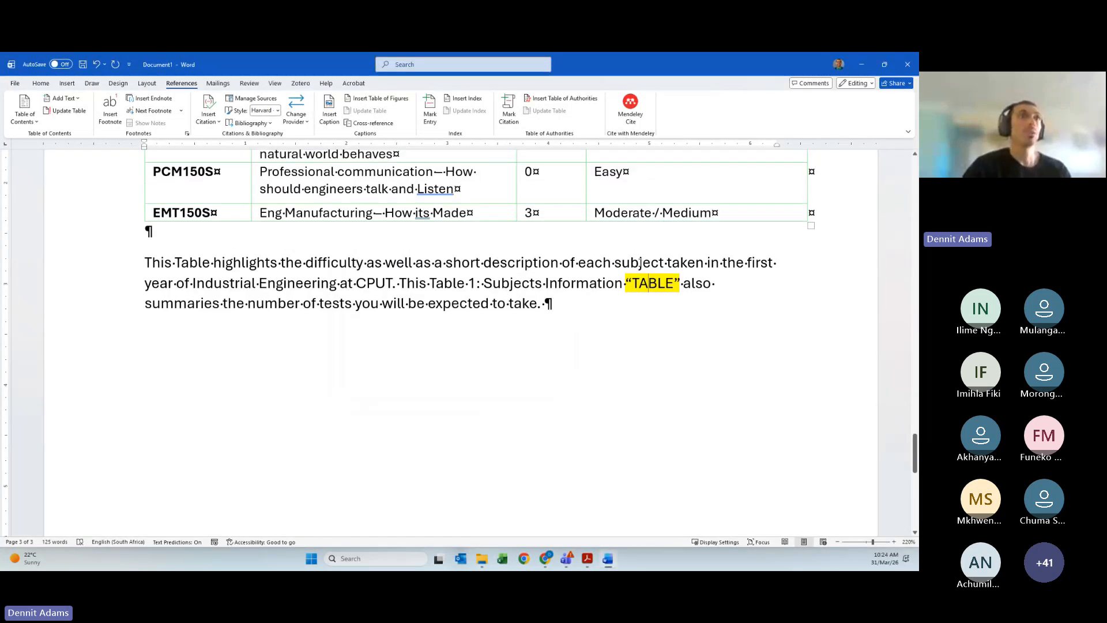
click(492, 282)
click(640, 283)
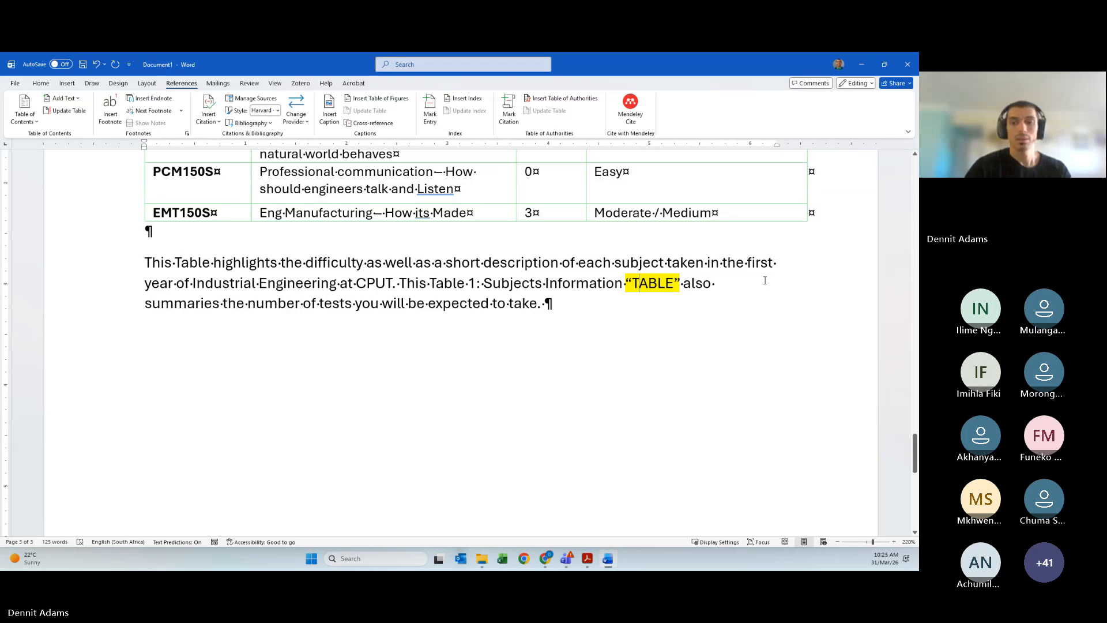
key(BackSpace)
key(Delete)
key(Delete)
key(Delete)
key(Delete)
key(Delete)
key(BackSpace)
key(BackSpace)
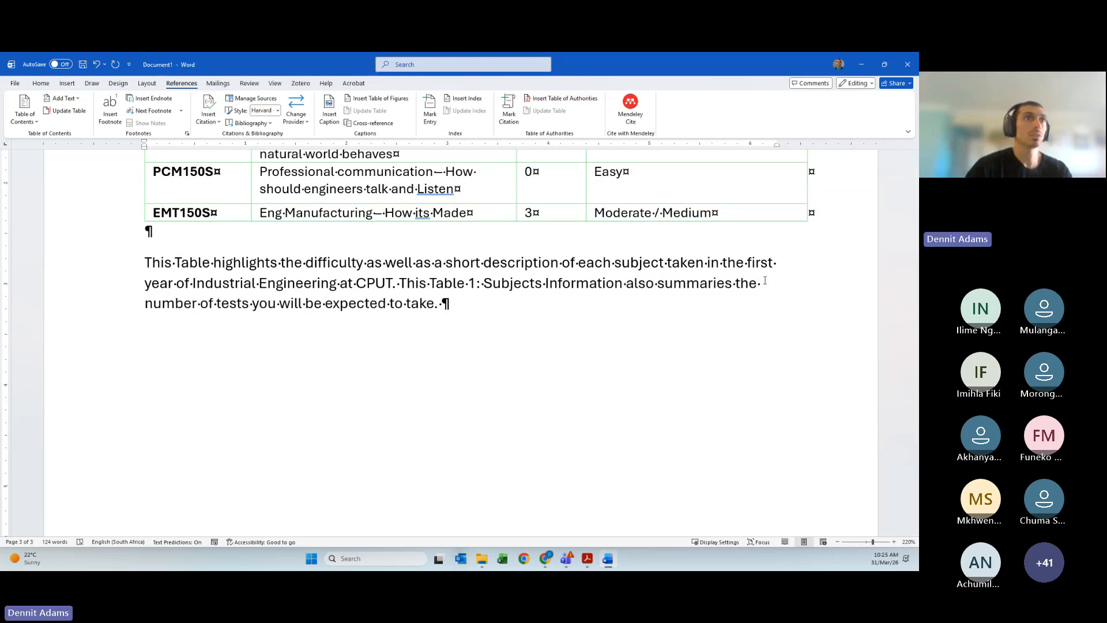
Insert a page break directly before the paragraph that begins "This Table highlights the difficulty"
click(444, 284)
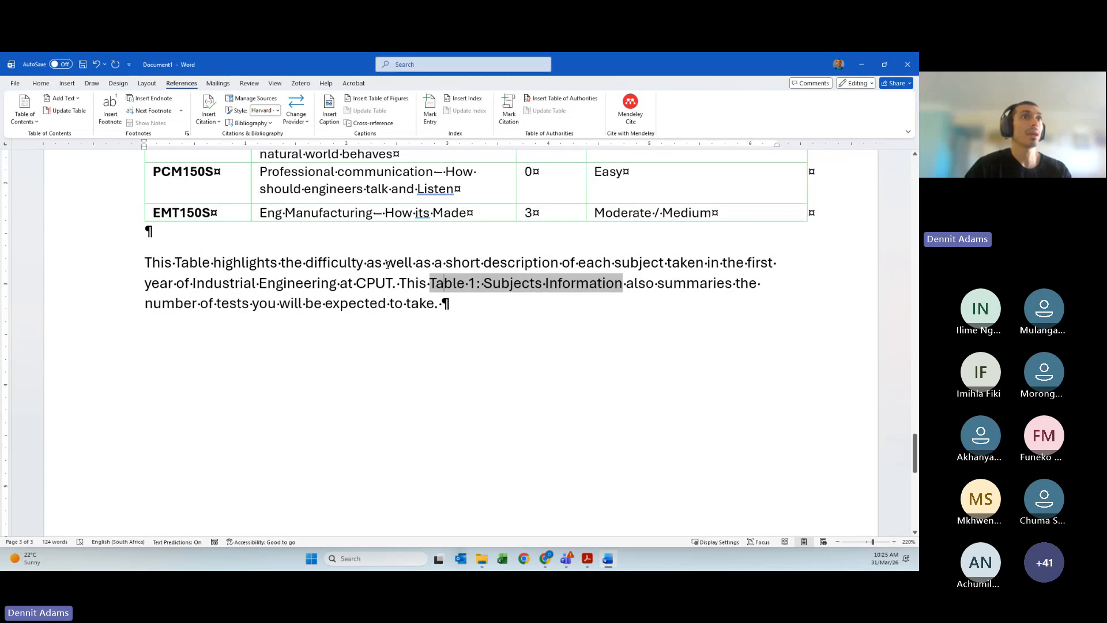
click(145, 261)
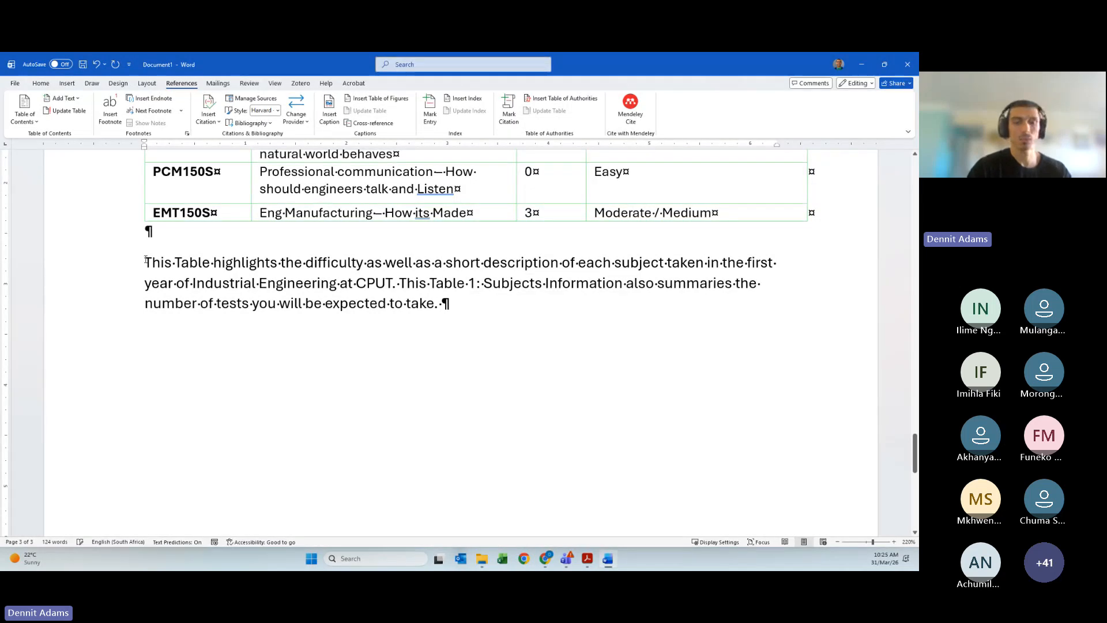
key(ctrl+Return)
scroll(212, 215, down, 5)
scroll(240, 300, up, 3)
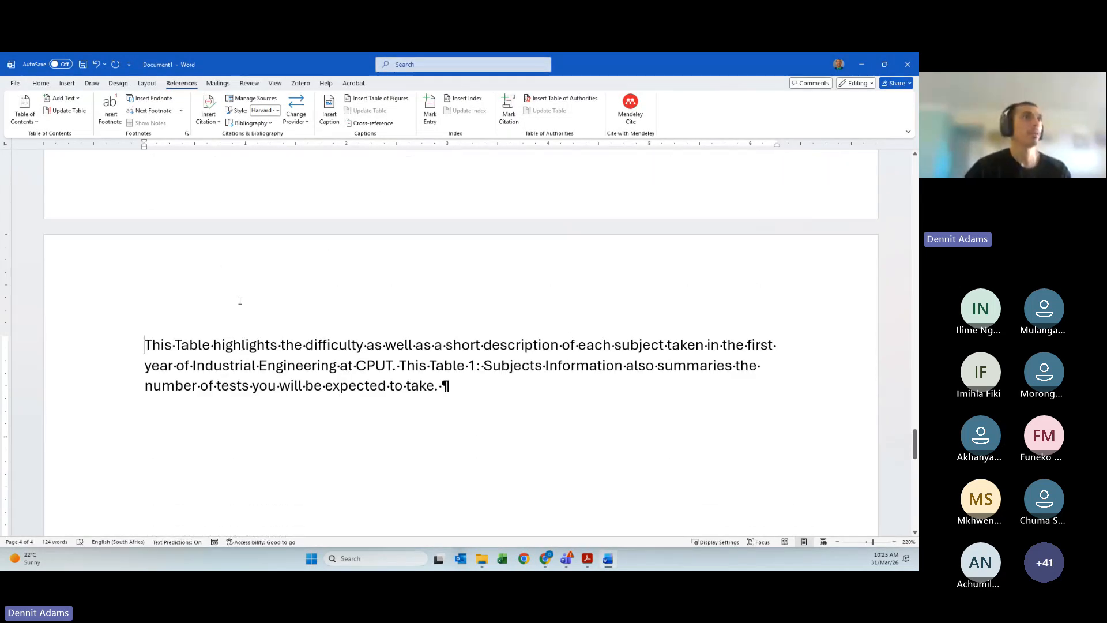
Follow the cross-reference link in the paragraph to the subjects table and return to the paragraph
ctrl+click(524, 371)
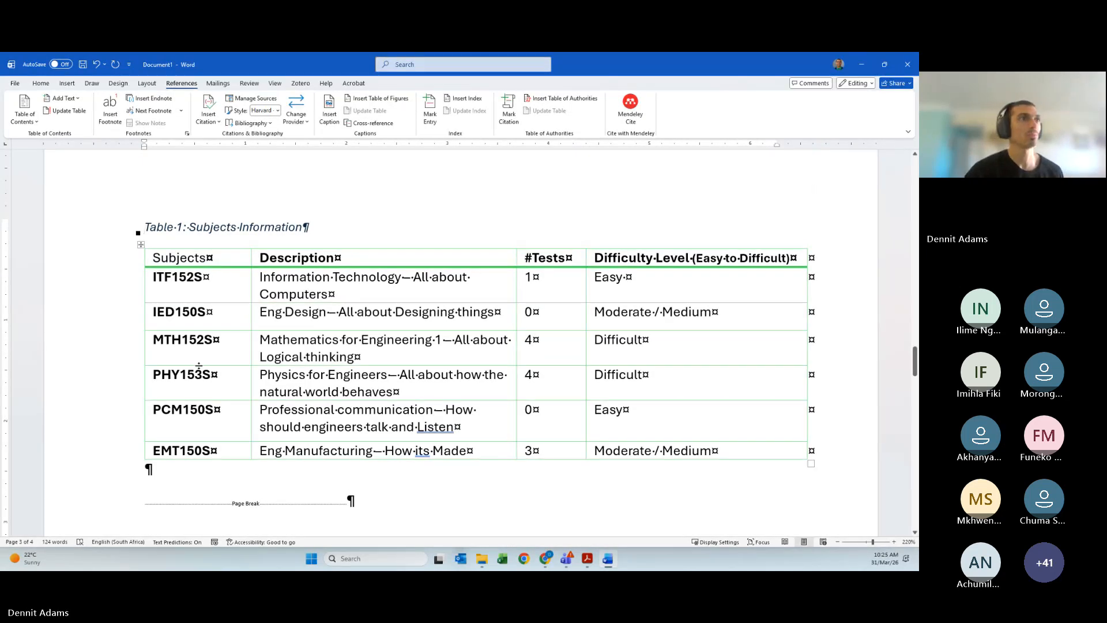
scroll(364, 339, down, 1)
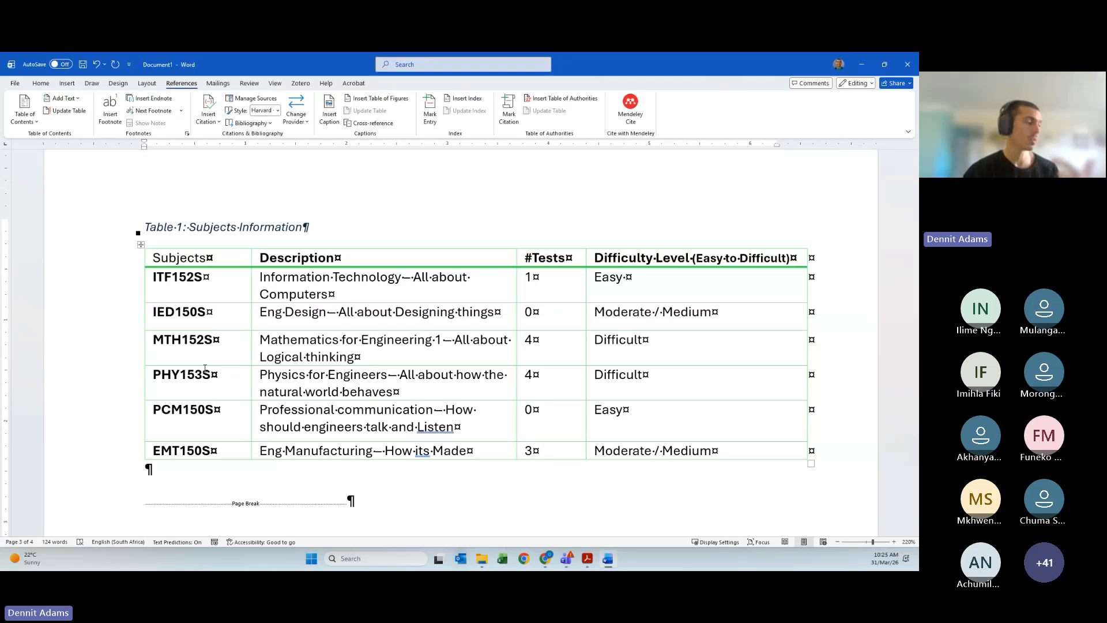
scroll(279, 388, down, 10)
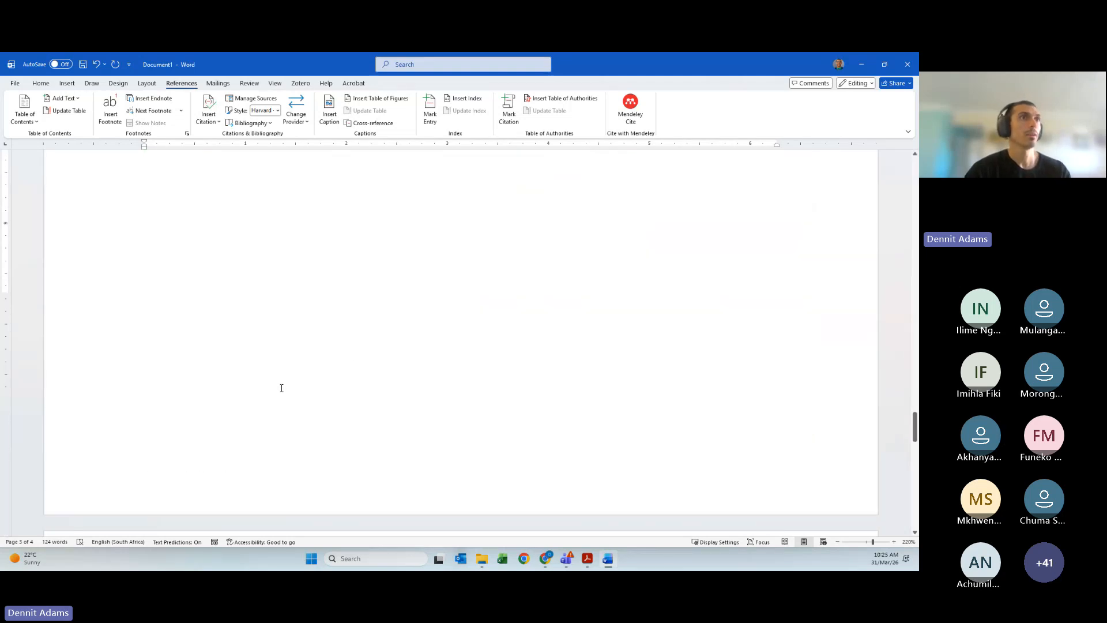
scroll(392, 334, up, 4)
Update the "Table 1: Subjects Information" cross-reference field in the paragraph
click(514, 390)
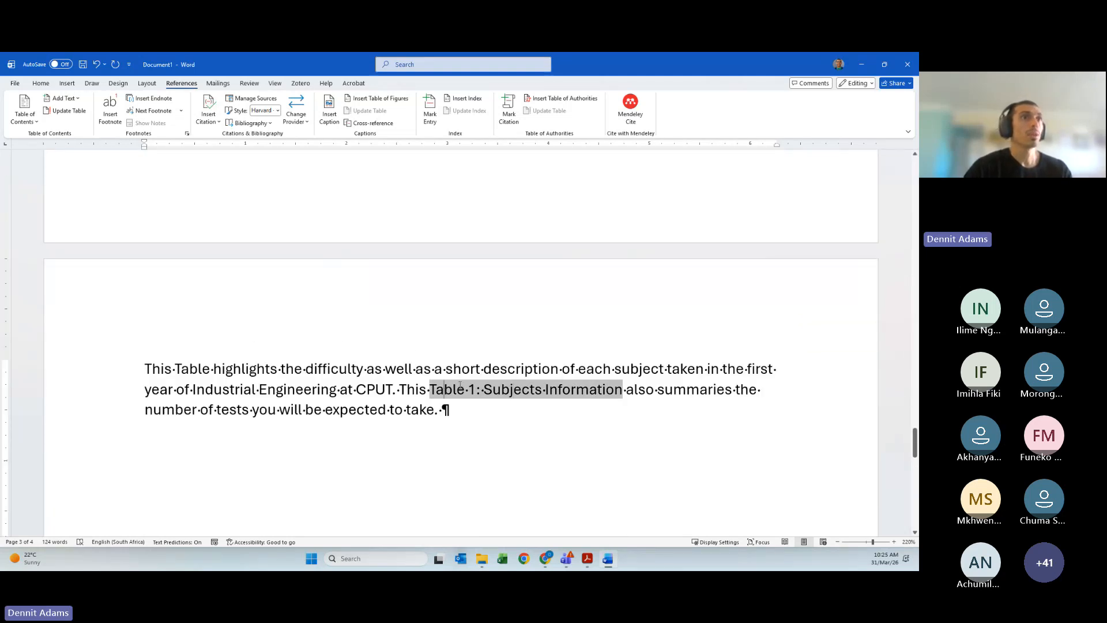
right_click(487, 391)
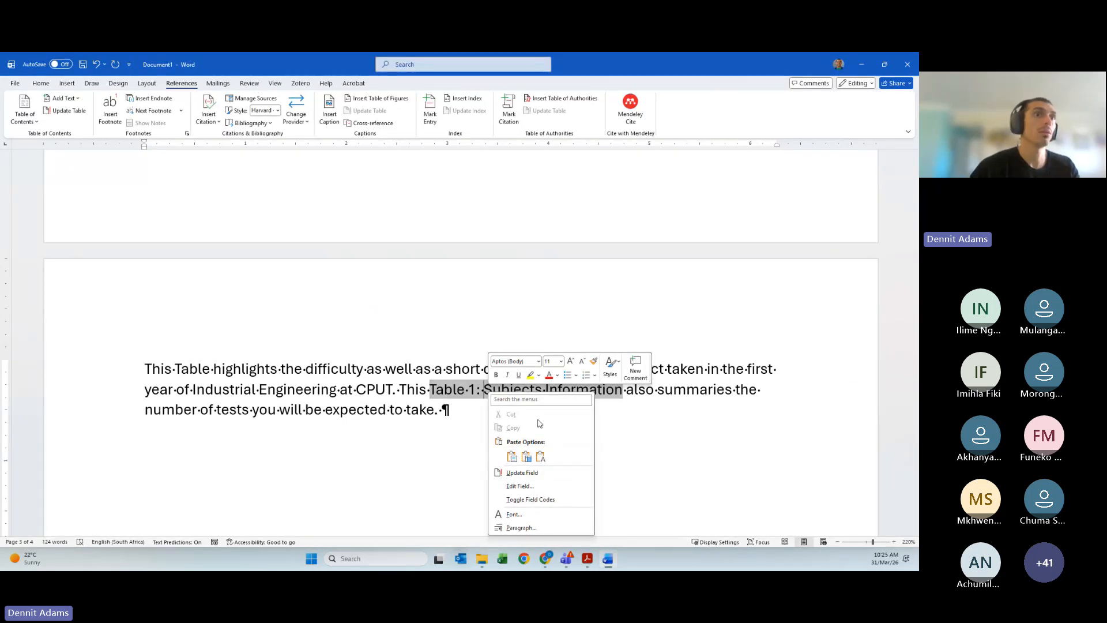
click(535, 474)
click(509, 392)
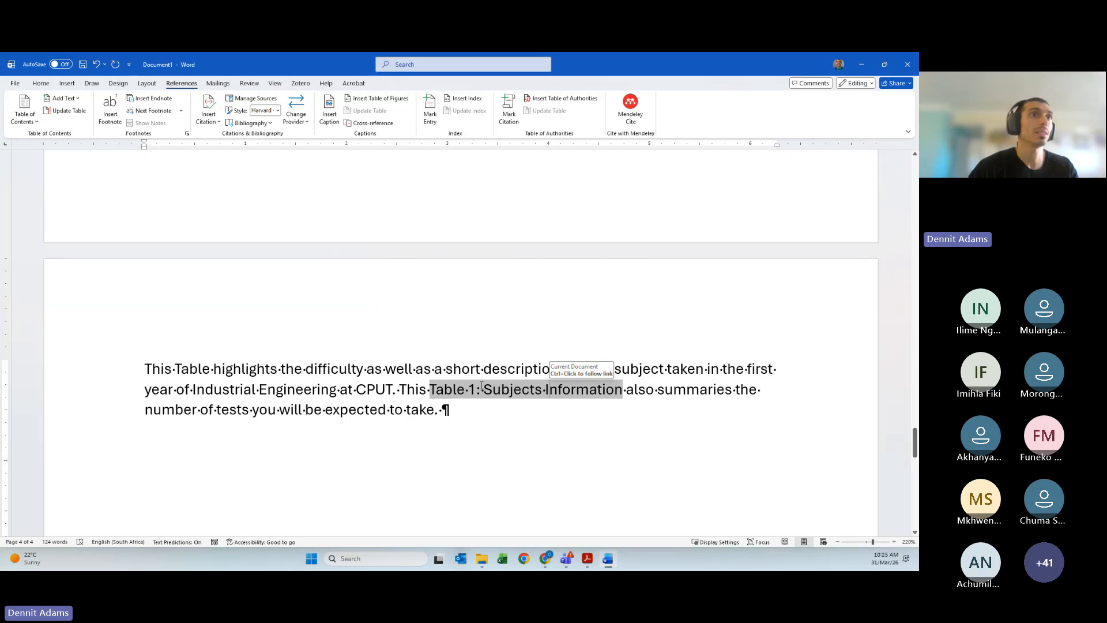
right_click(484, 389)
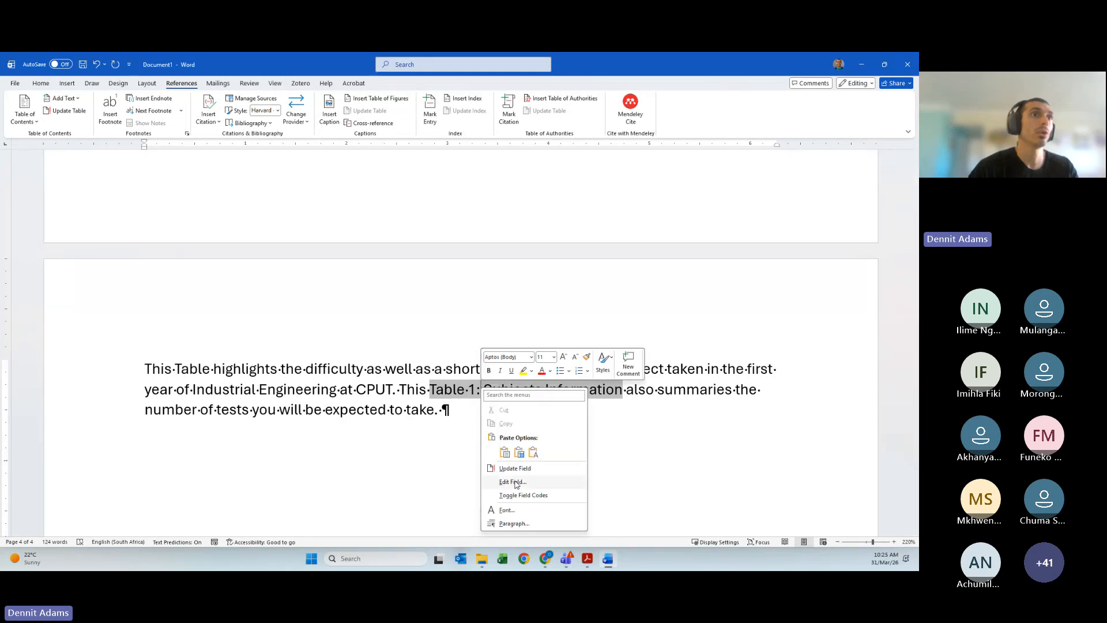
scroll(333, 358, up, 6)
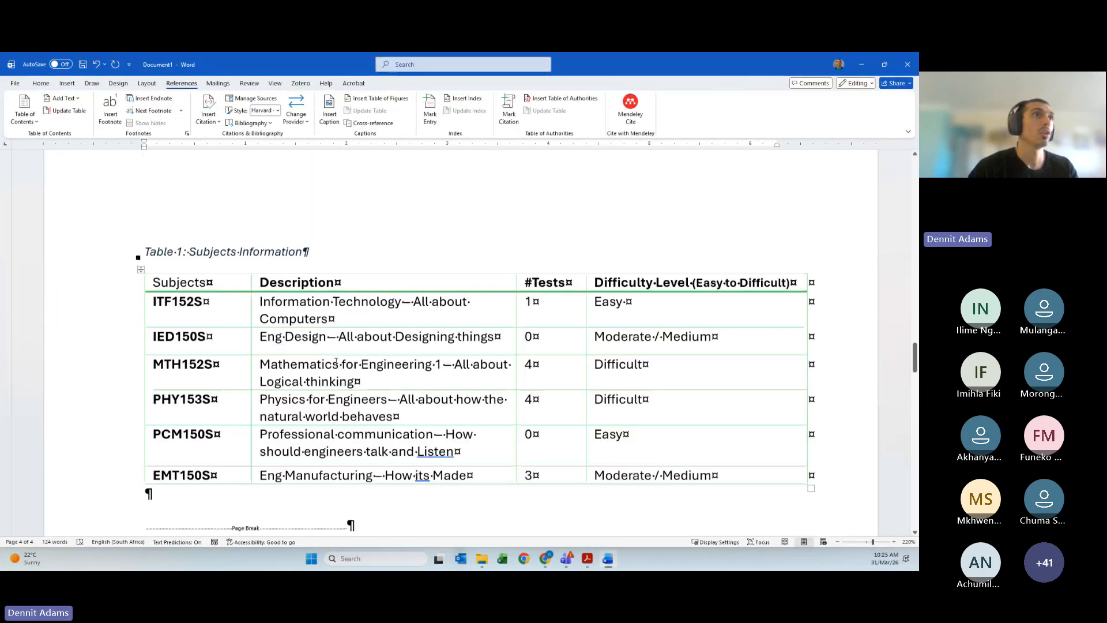
scroll(230, 363, up, 3)
scroll(187, 345, down, 5)
scroll(196, 324, up, 3)
click(211, 327)
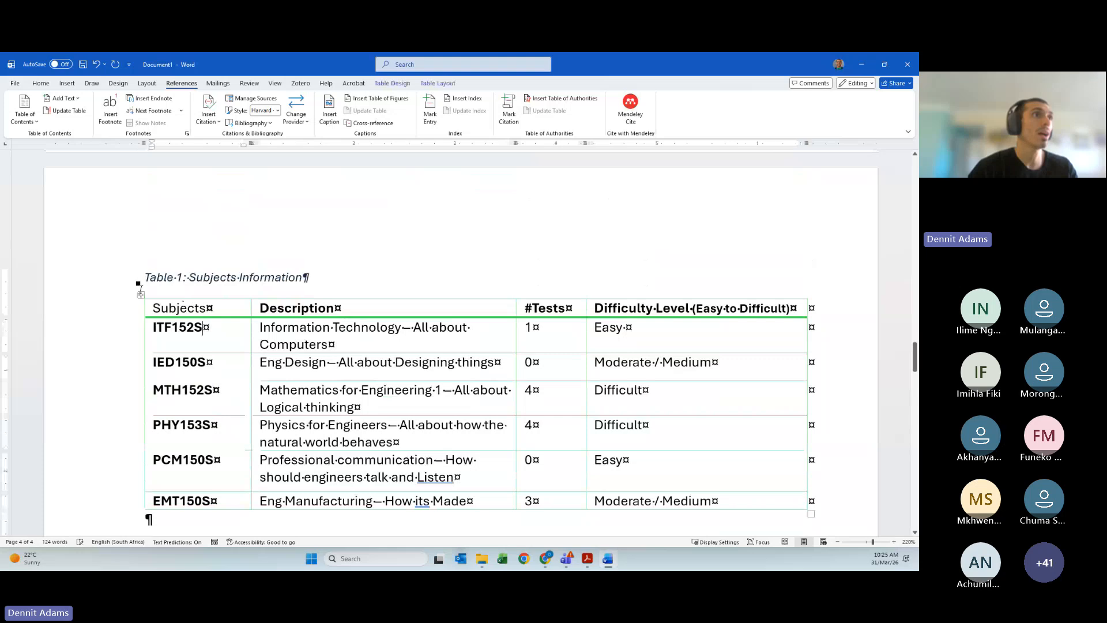
click(141, 294)
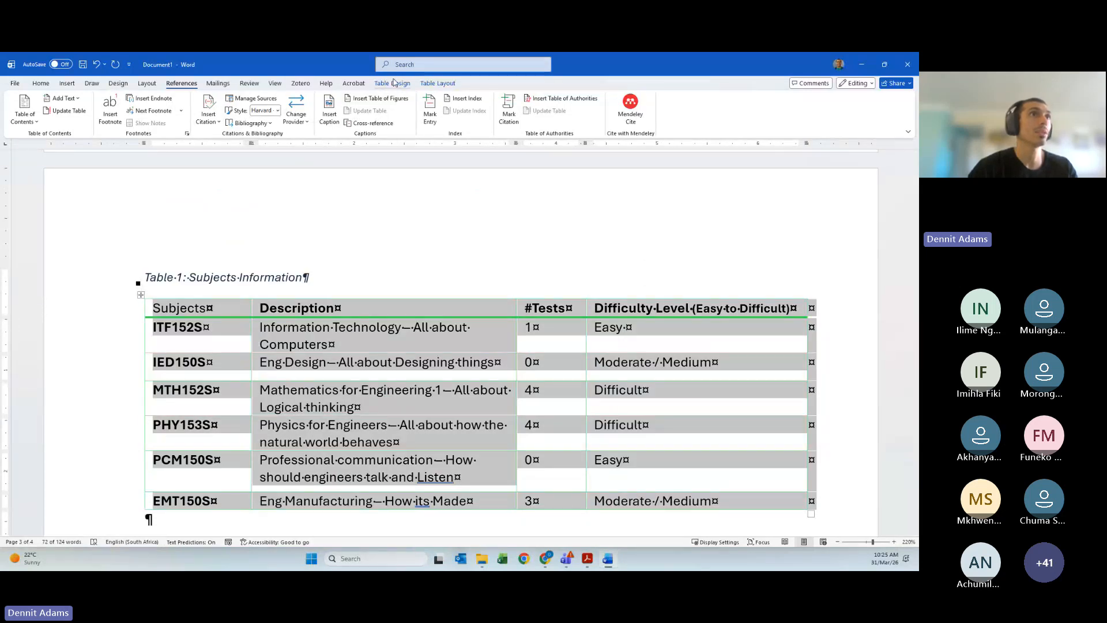
click(439, 84)
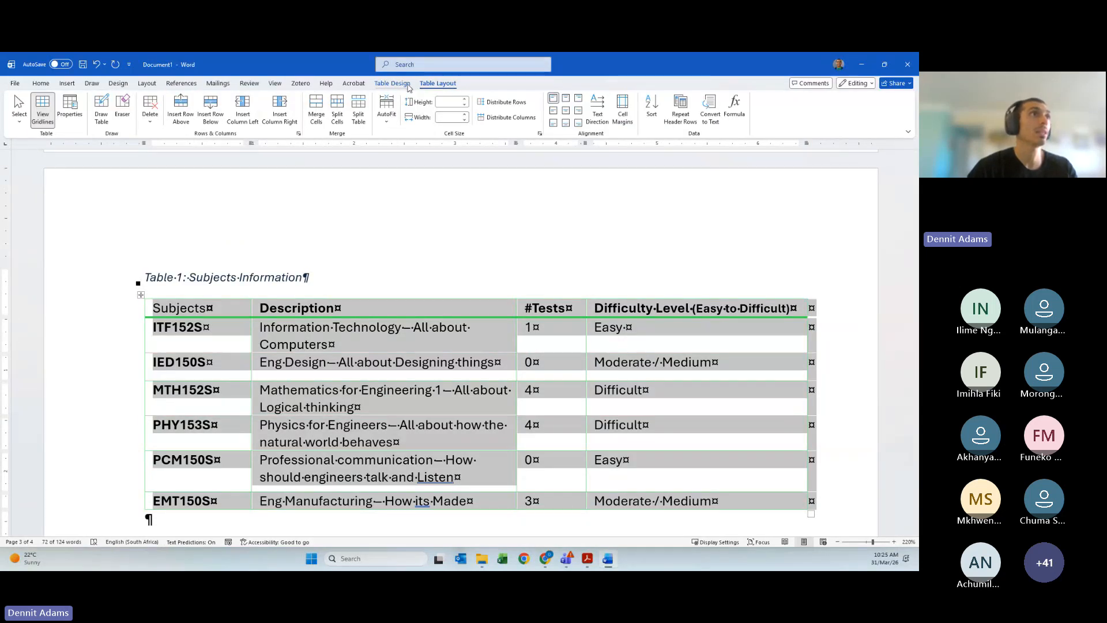
click(407, 85)
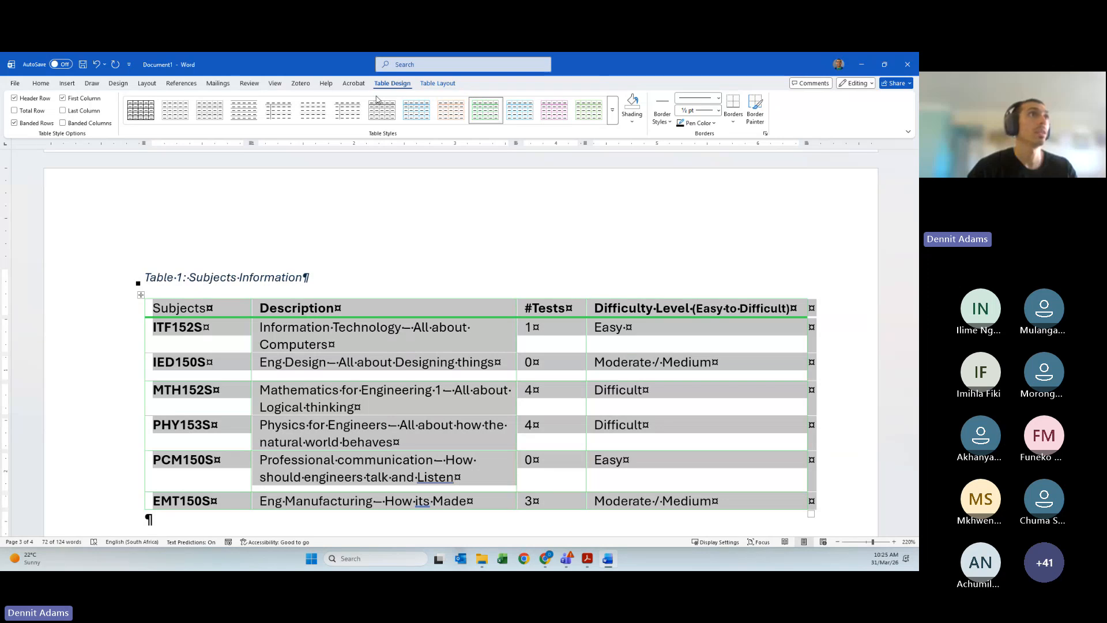
click(204, 348)
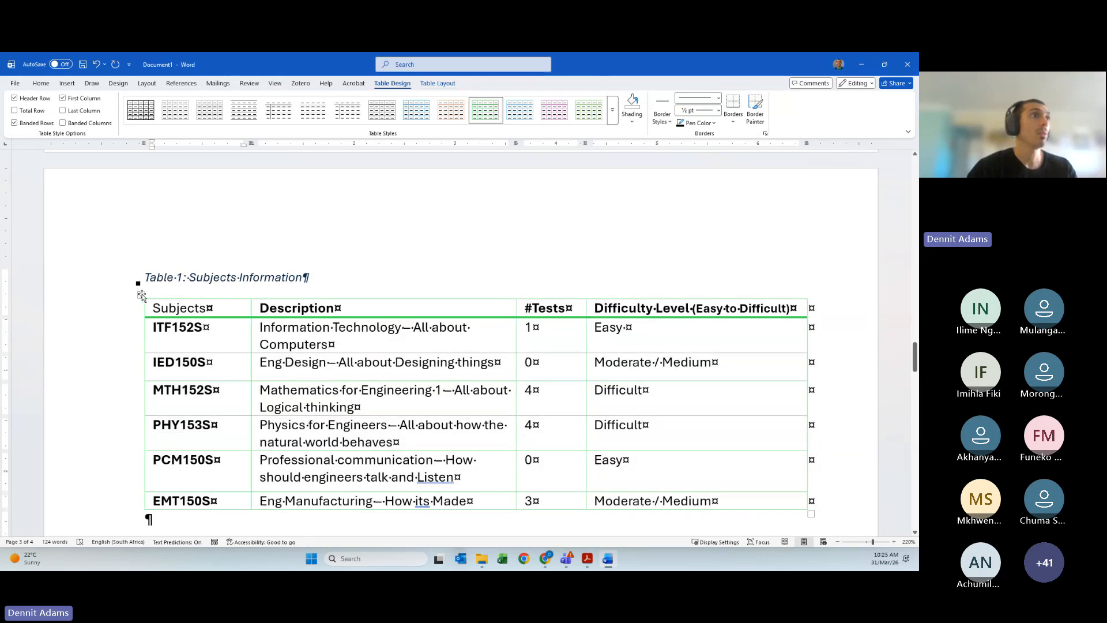
Insert "Industrial Engineering -" before "Subjects Information" in the subjects table's caption
click(185, 277)
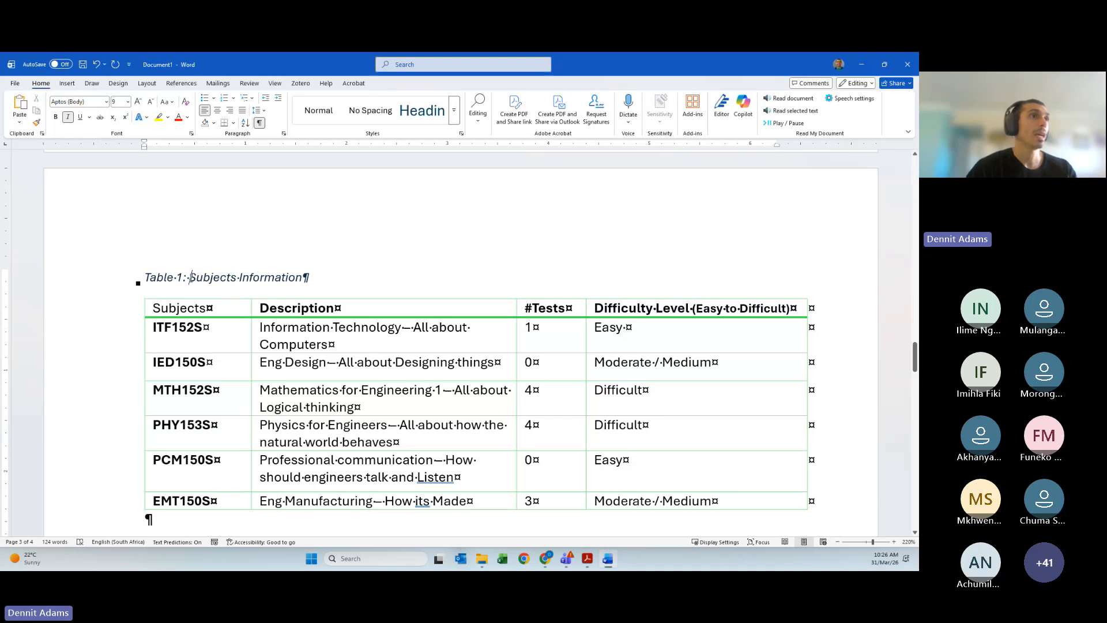
text(Industri)
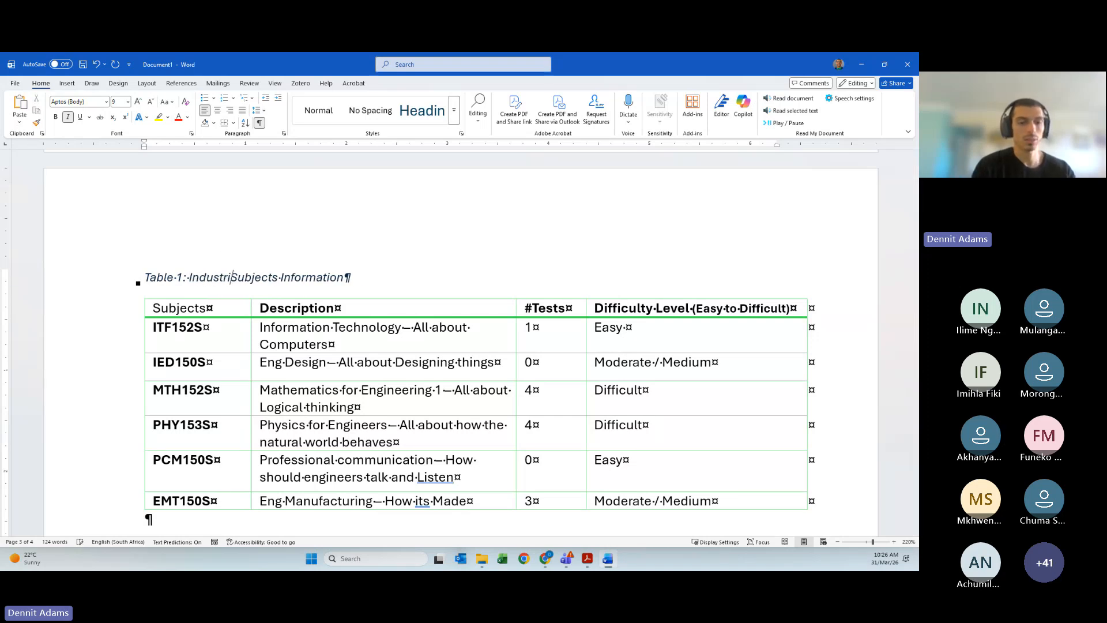
text(al Engine)
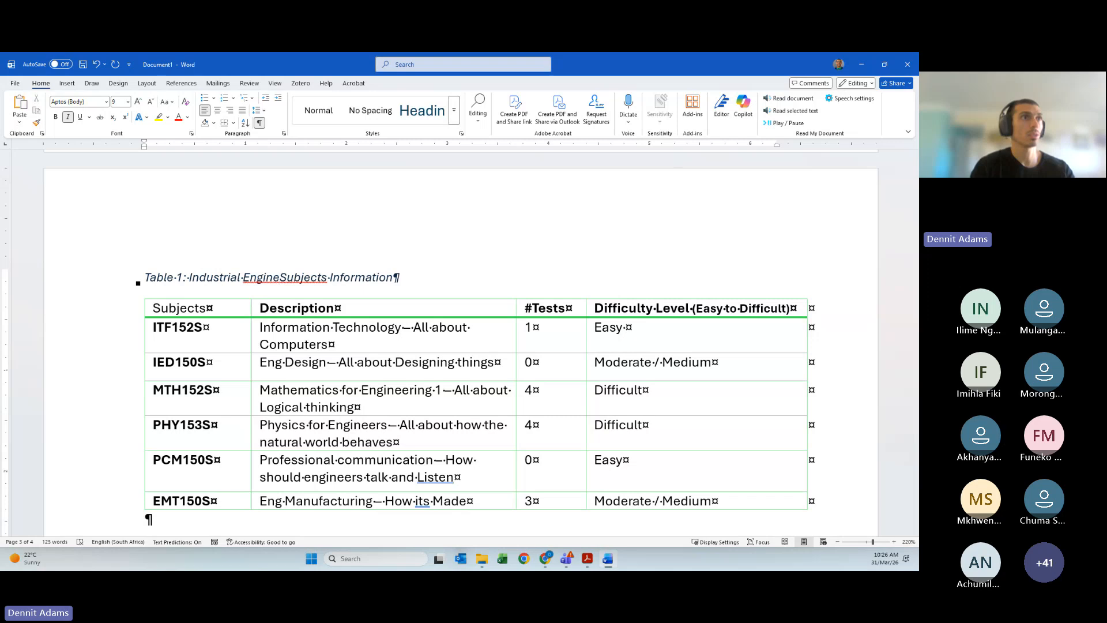
text(ering -)
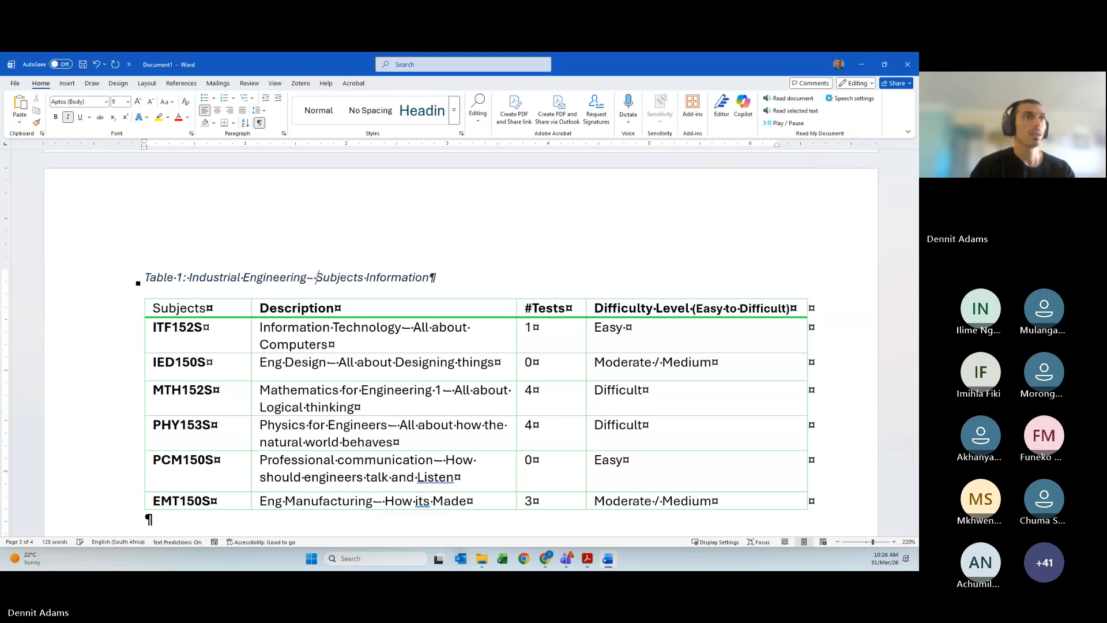
Reword the part of the table caption after the dash to "First year subject information"
click(314, 308)
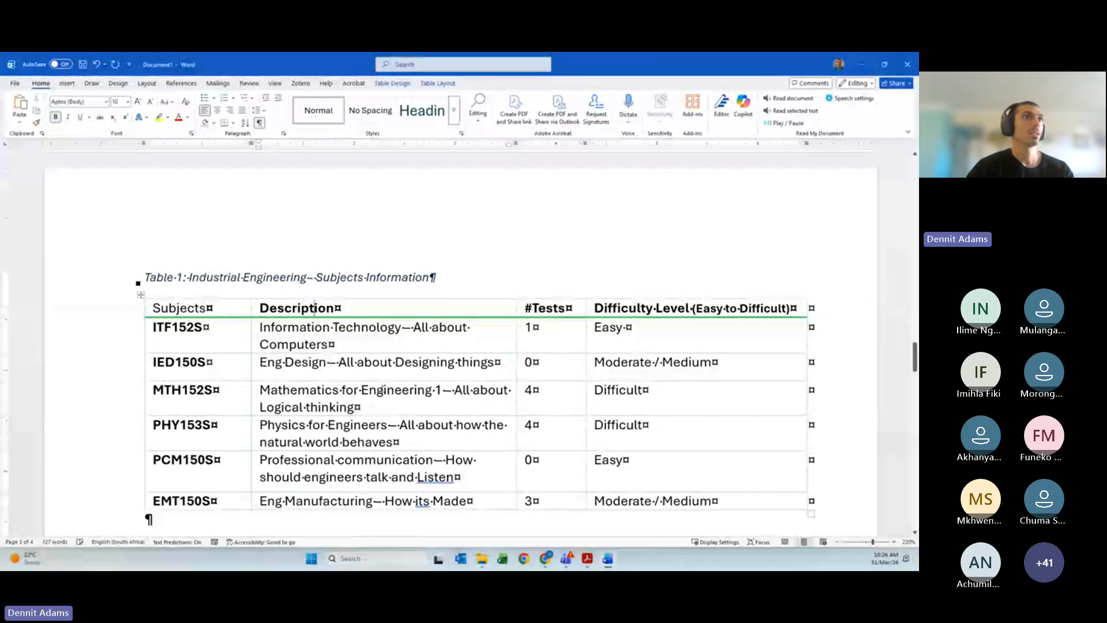
click(364, 278)
key(BackSpace)
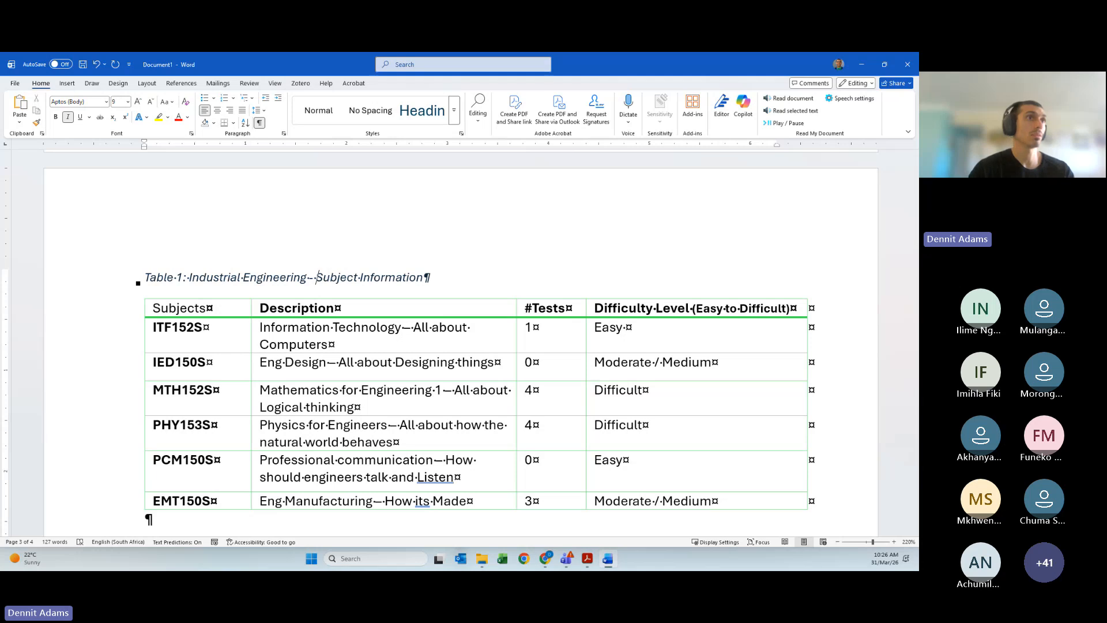
text(First yea)
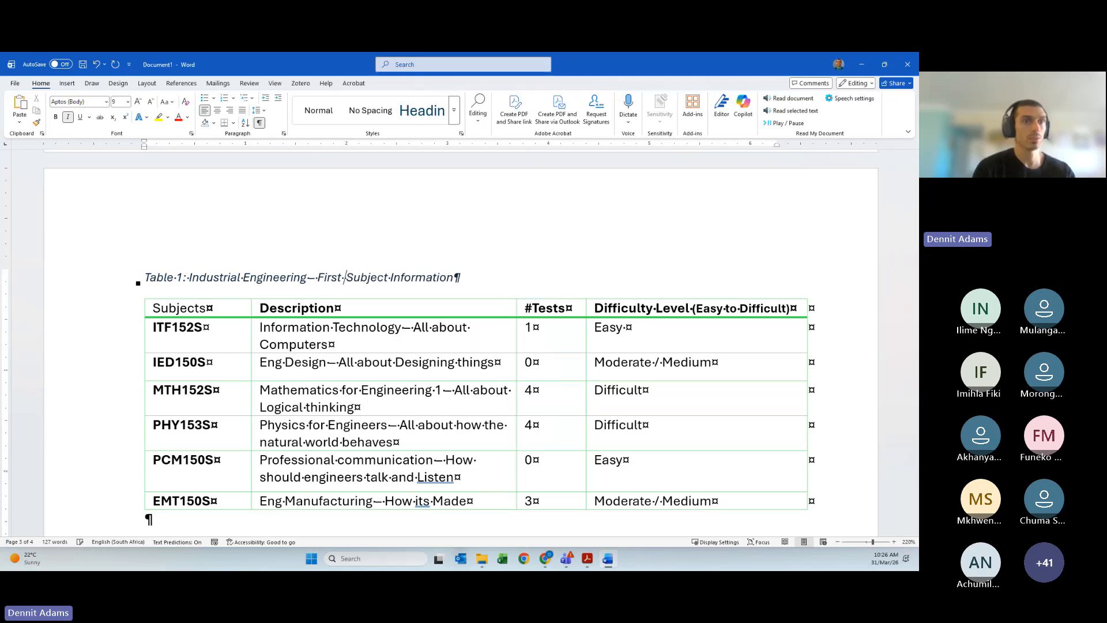
text(r)
key(Delete)
text(s)
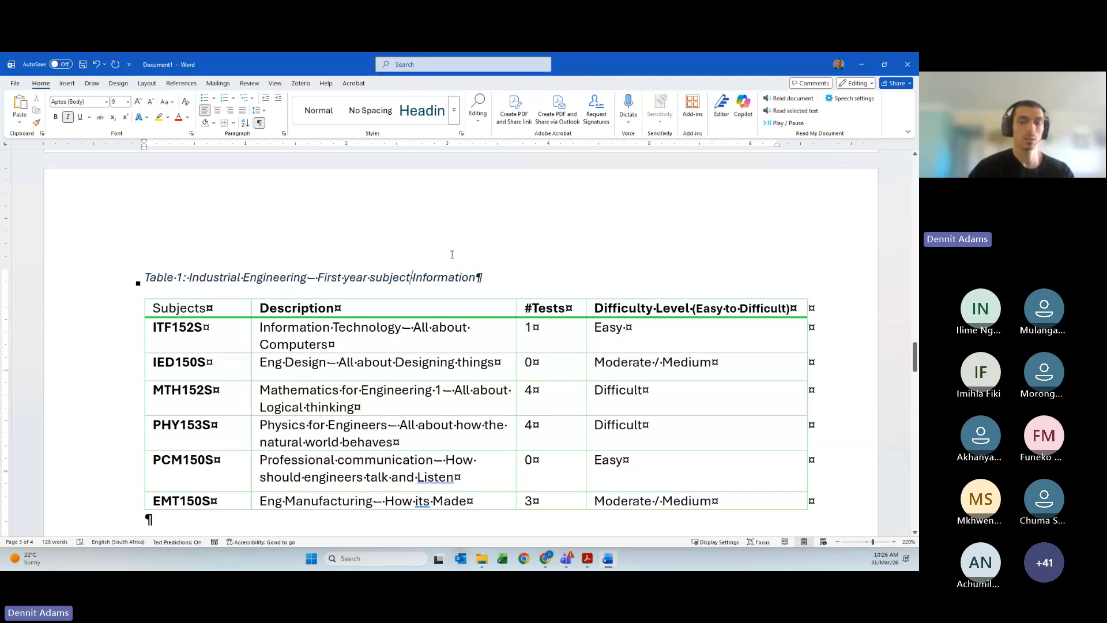
key(Delete)
text(i)
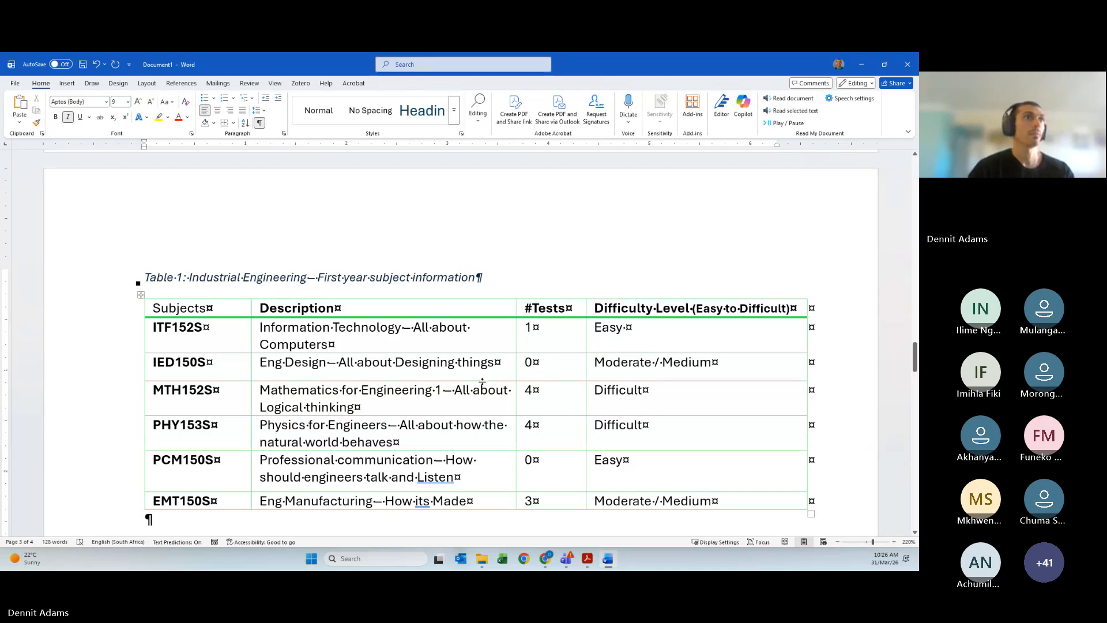
Update the table cross-reference field in the paragraph on the last page to match the reworded caption
click(257, 363)
scroll(241, 230, down, 2)
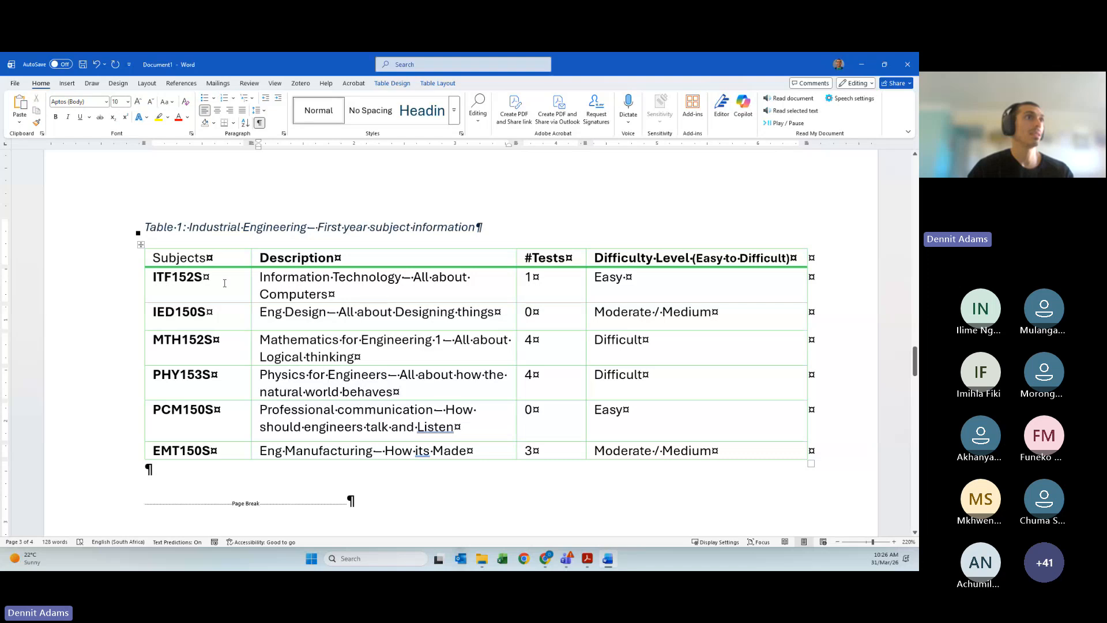
scroll(397, 351, down, 12)
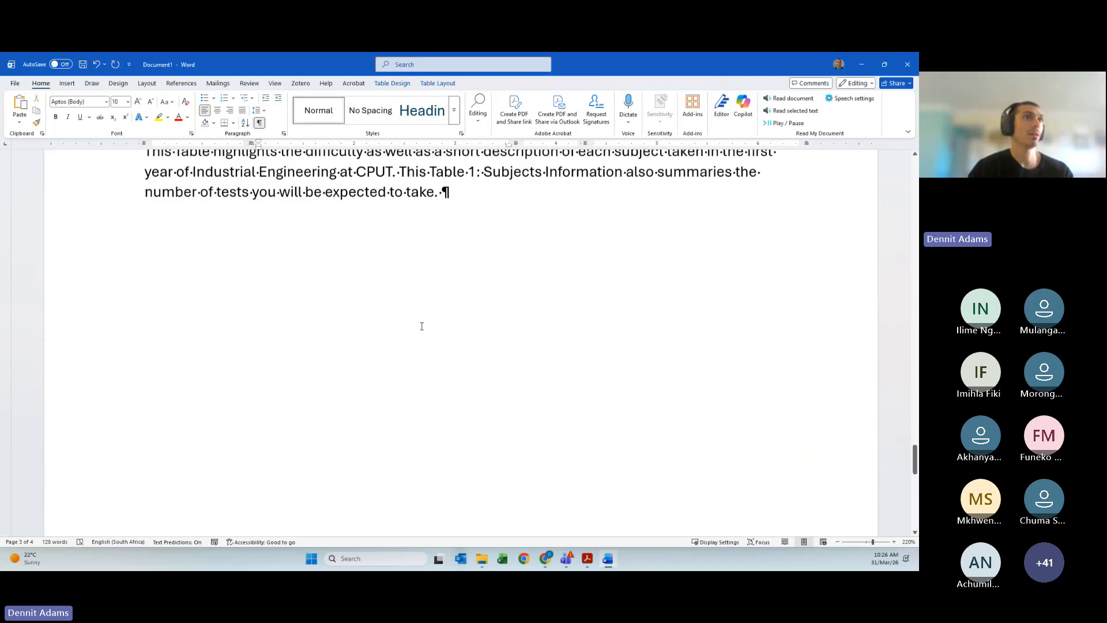
scroll(420, 321, up, 3)
click(503, 339)
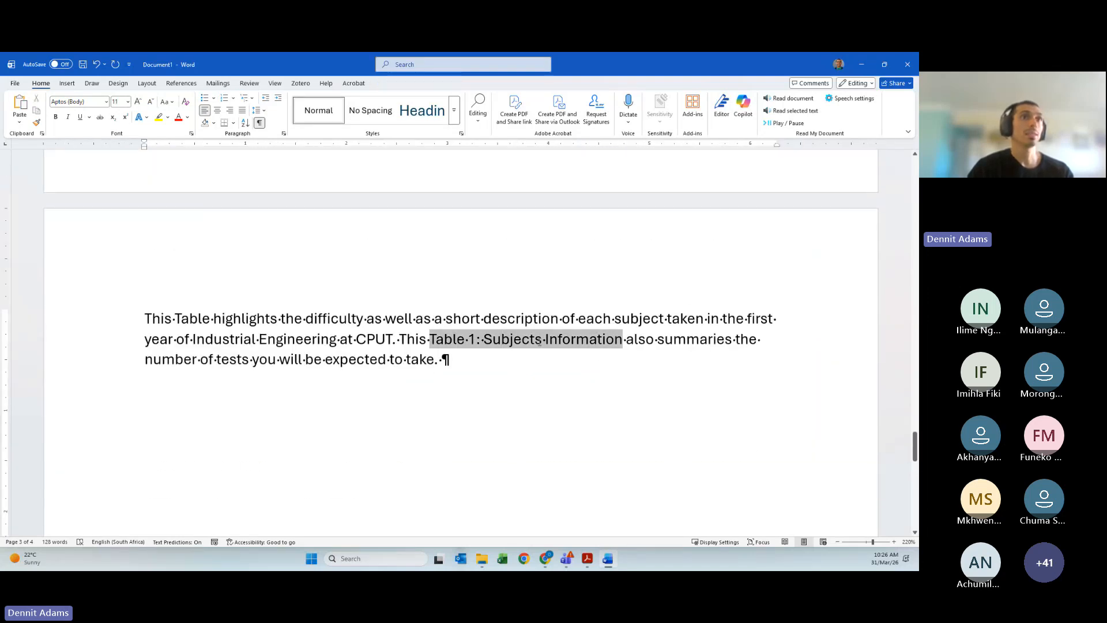
right_click(540, 343)
click(571, 422)
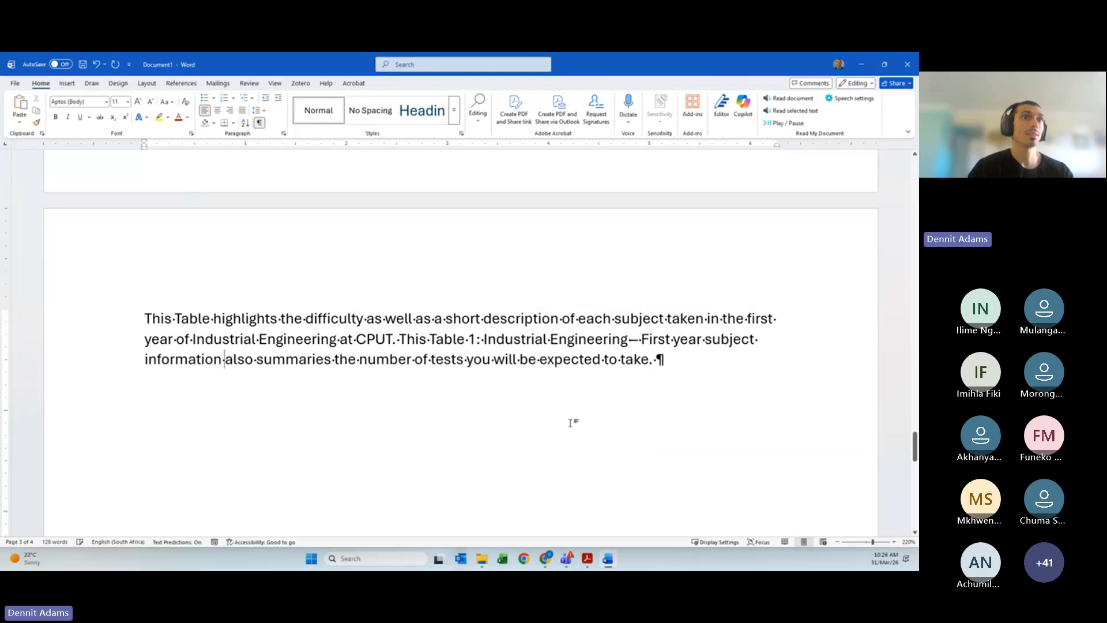
Make the table cross-reference in the paragraph bold
click(713, 339)
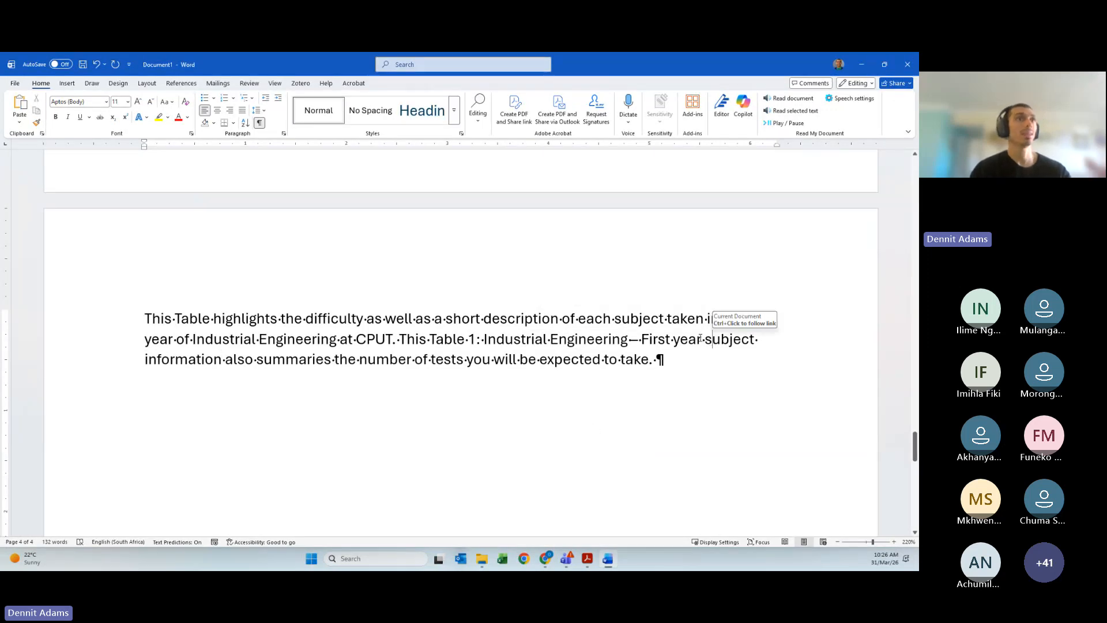
click(415, 339)
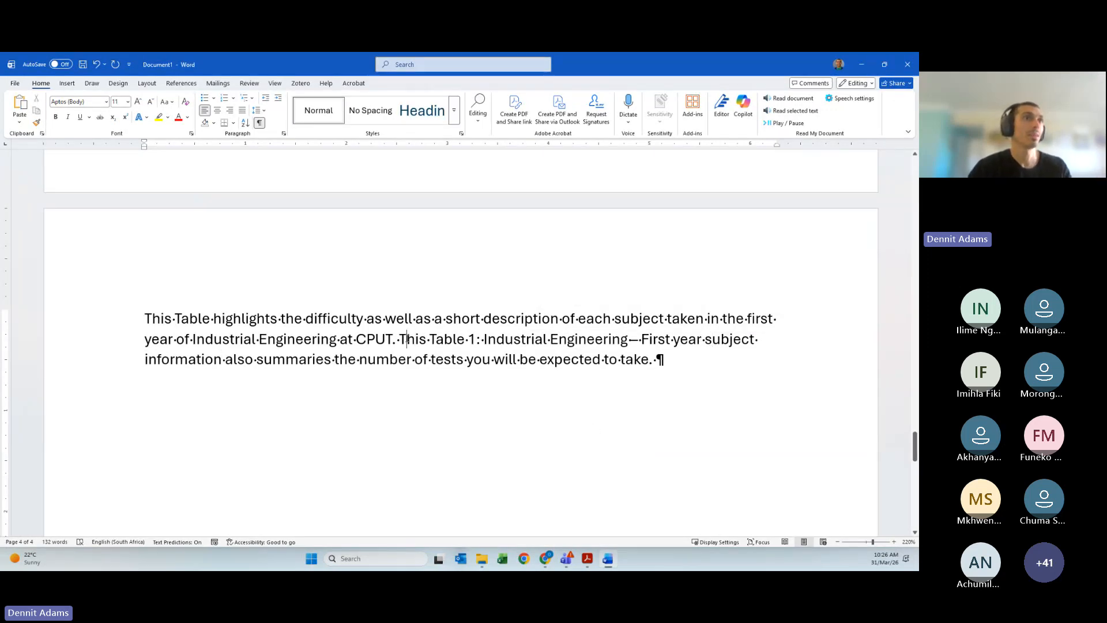
drag(430, 339, 754, 340)
key(ctrl+b)
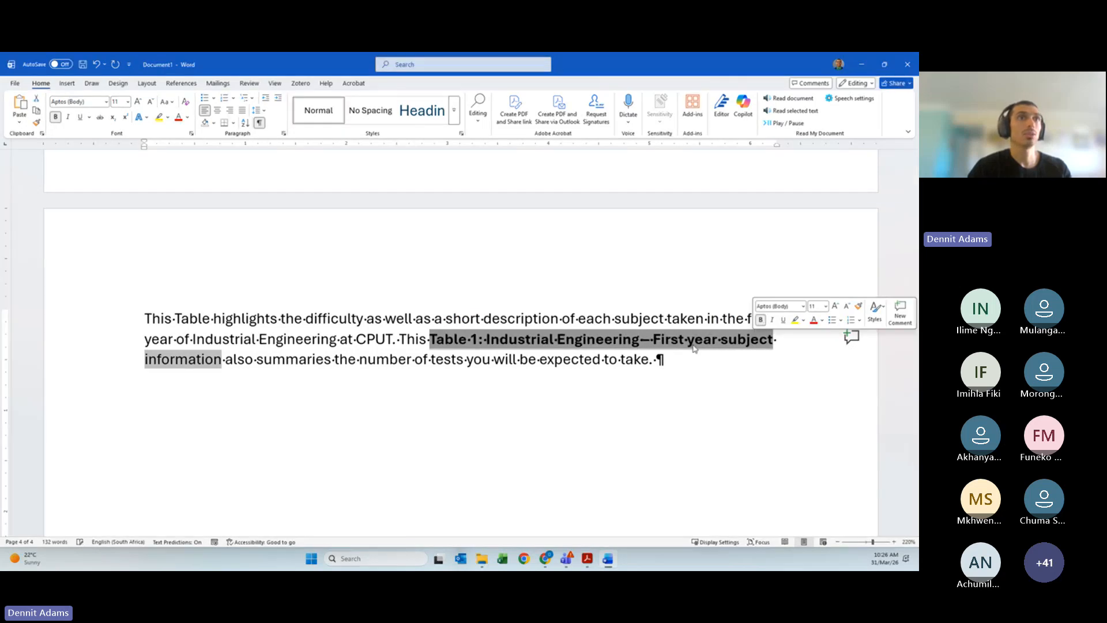
click(427, 346)
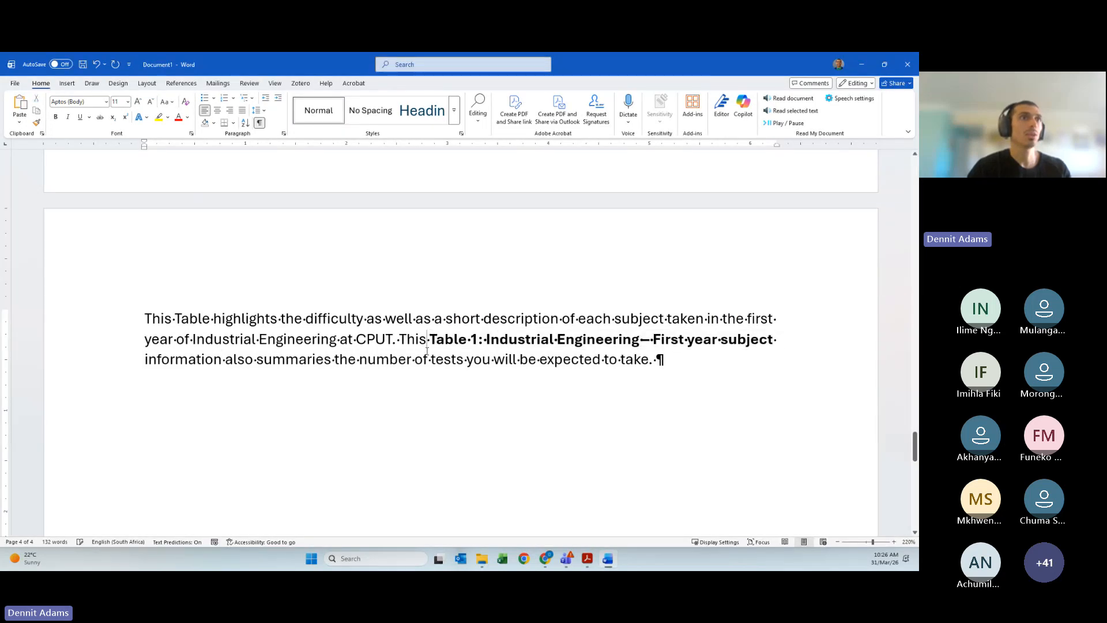
Place the cursor inside the bold table reference and bring up the caption and cross-reference commands
click(603, 339)
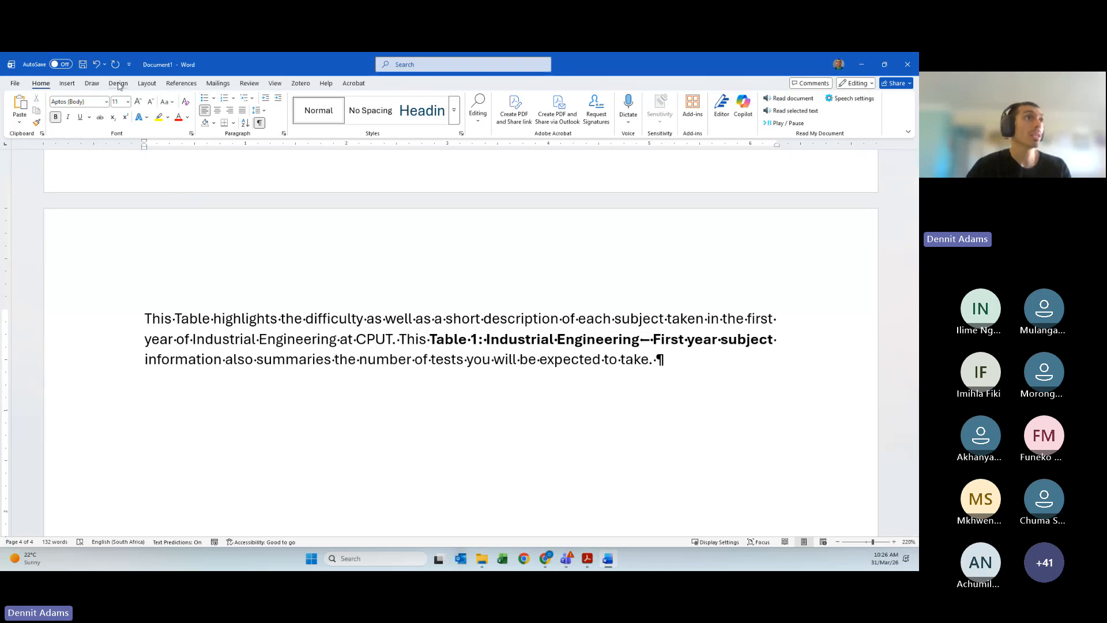
click(178, 85)
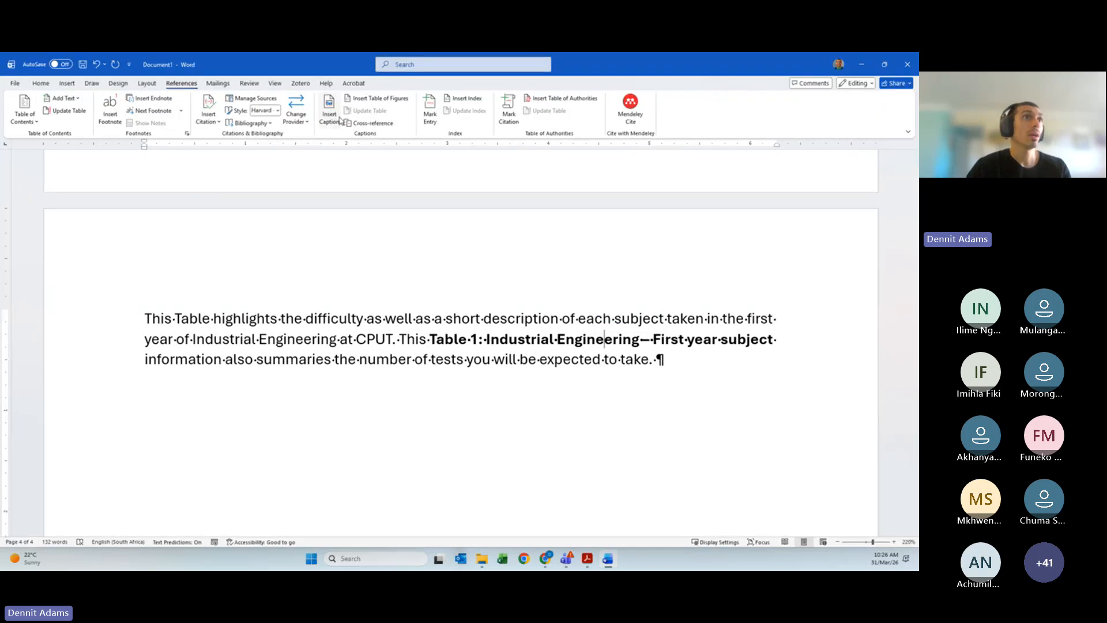
click(372, 124)
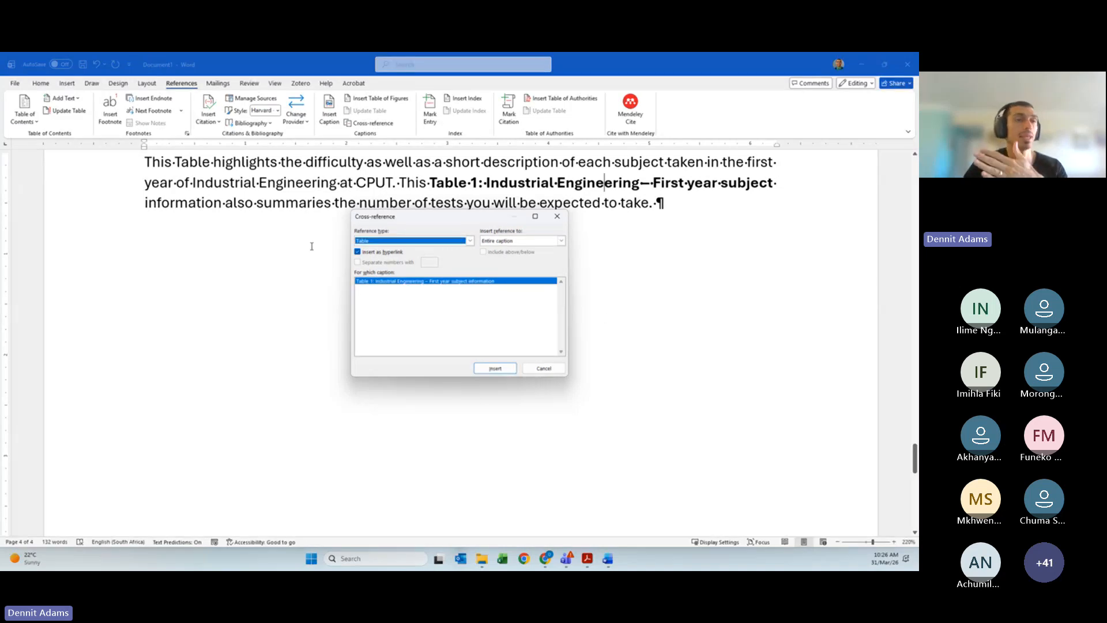
click(562, 372)
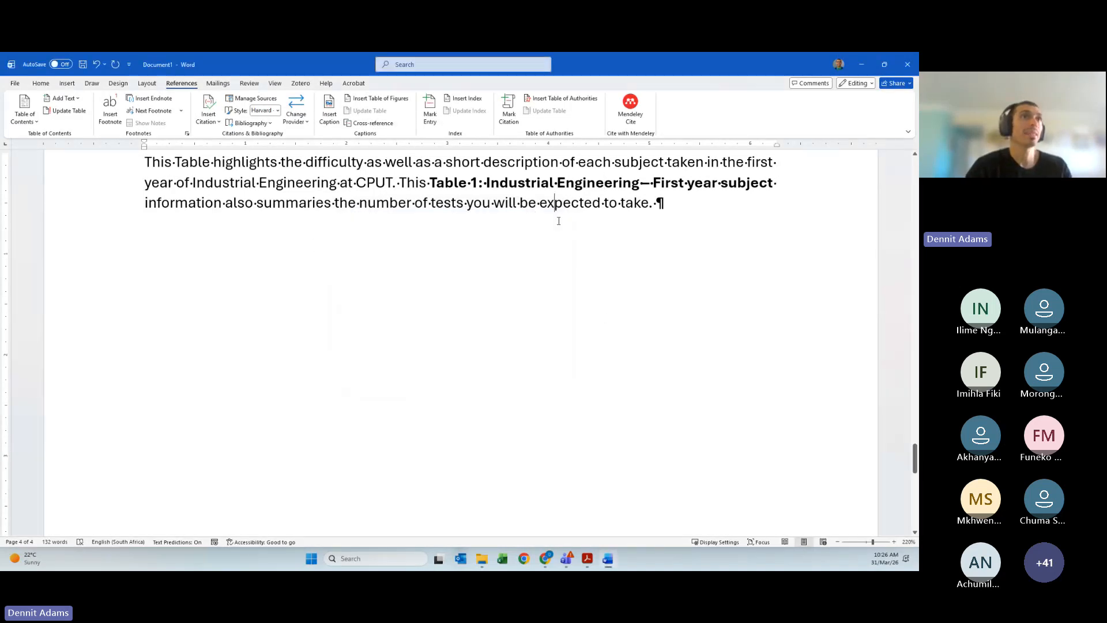
scroll(603, 307, up, 3)
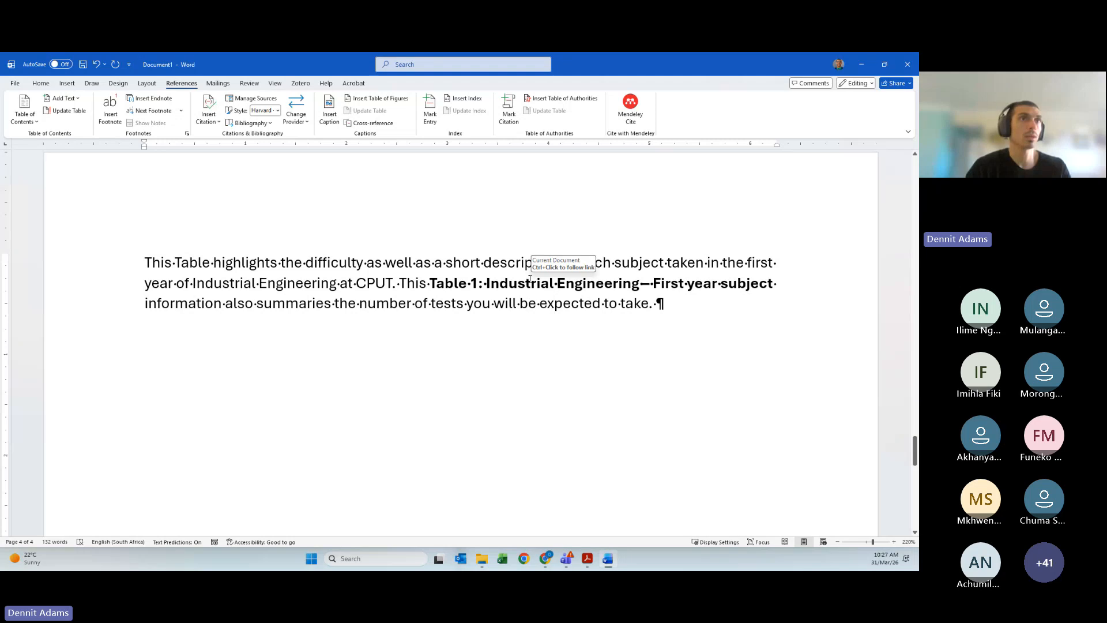
scroll(379, 334, up, 3)
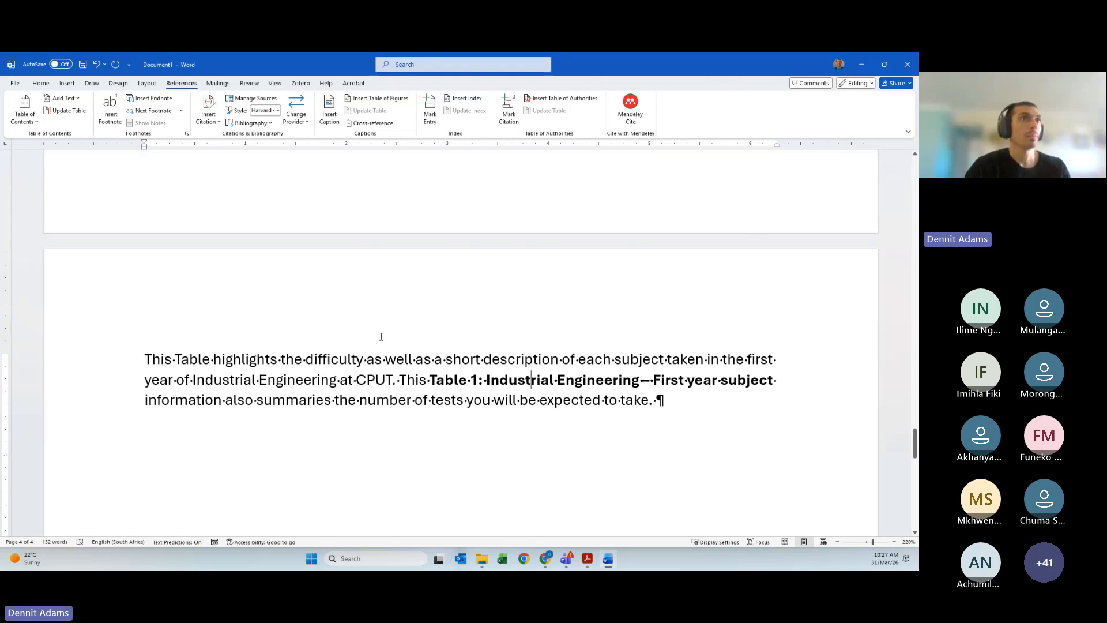
Below the table paragraph, leave a blank line and write "This inserted image is a picture of and engineering drawiung", followed by an empty paragraph
click(422, 421)
click(713, 412)
key(Return)
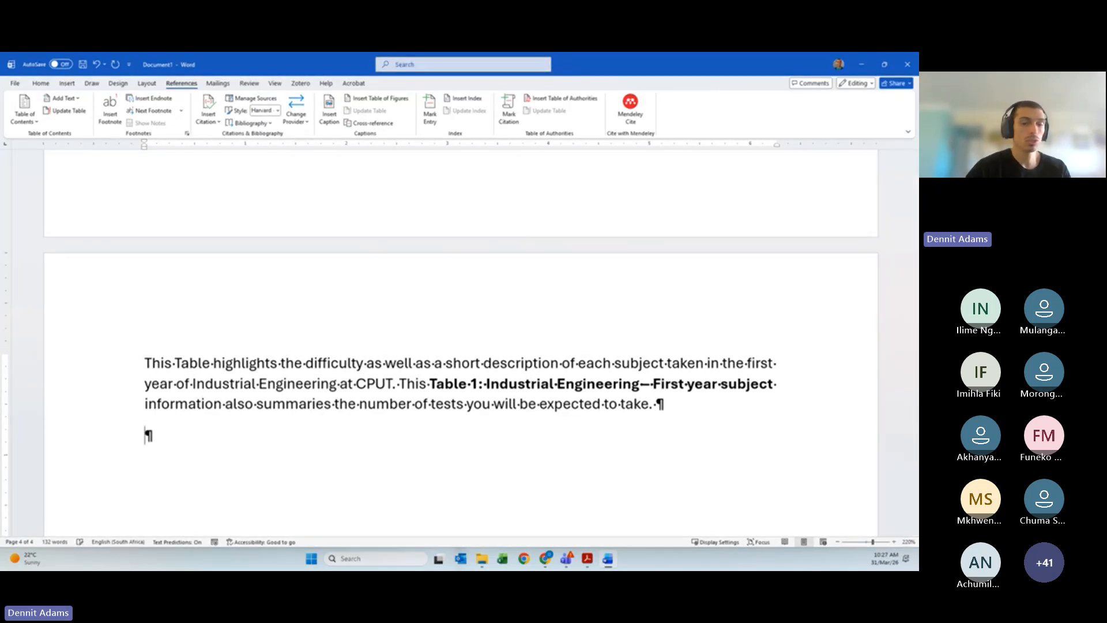
key(Return)
text(In)
key(BackSpace)
key(BackSpace)
text(T)
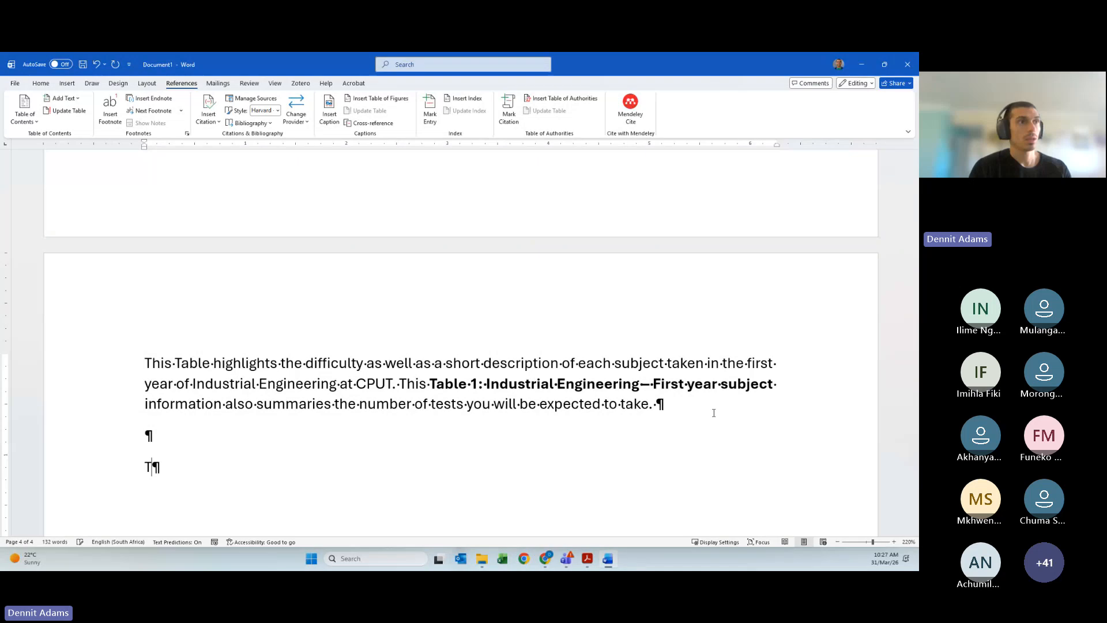
text(his inserted image is a)
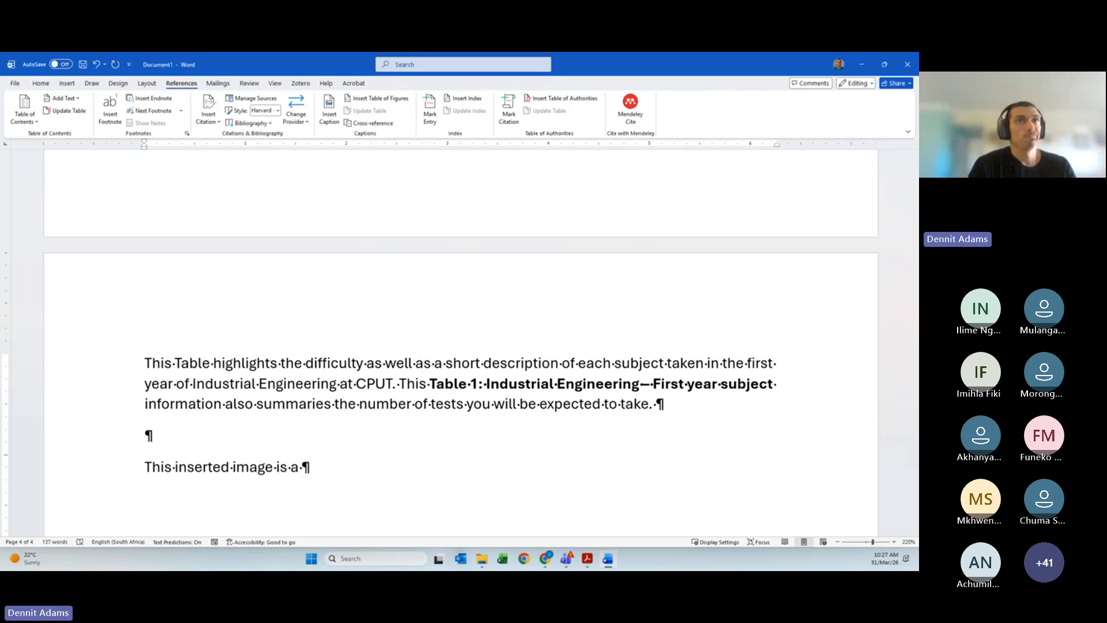
text(pictu)
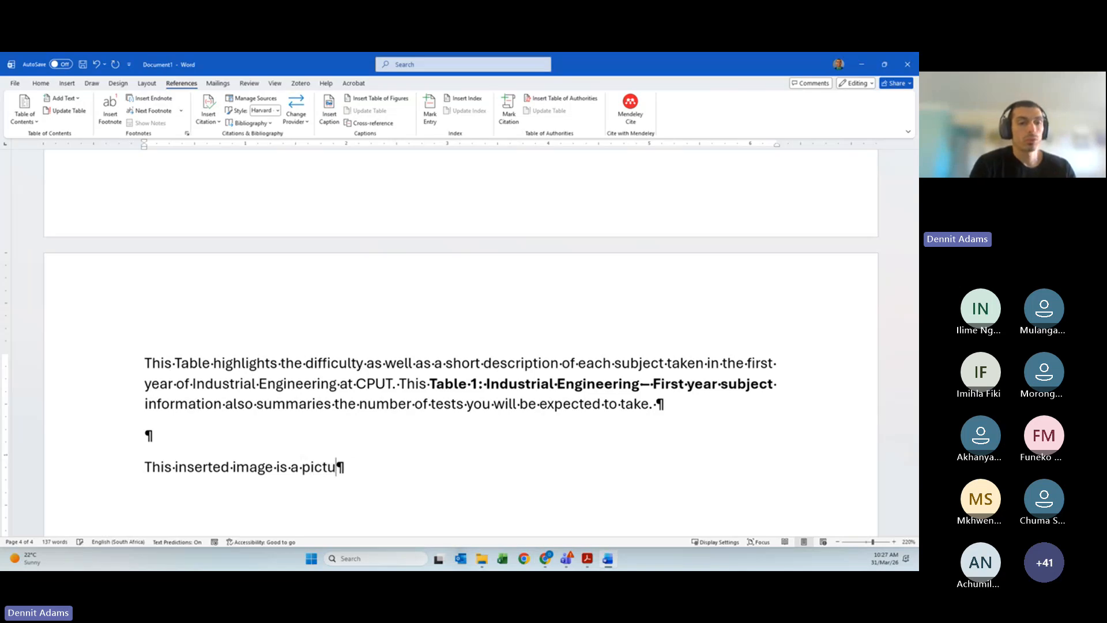
text(re of and )
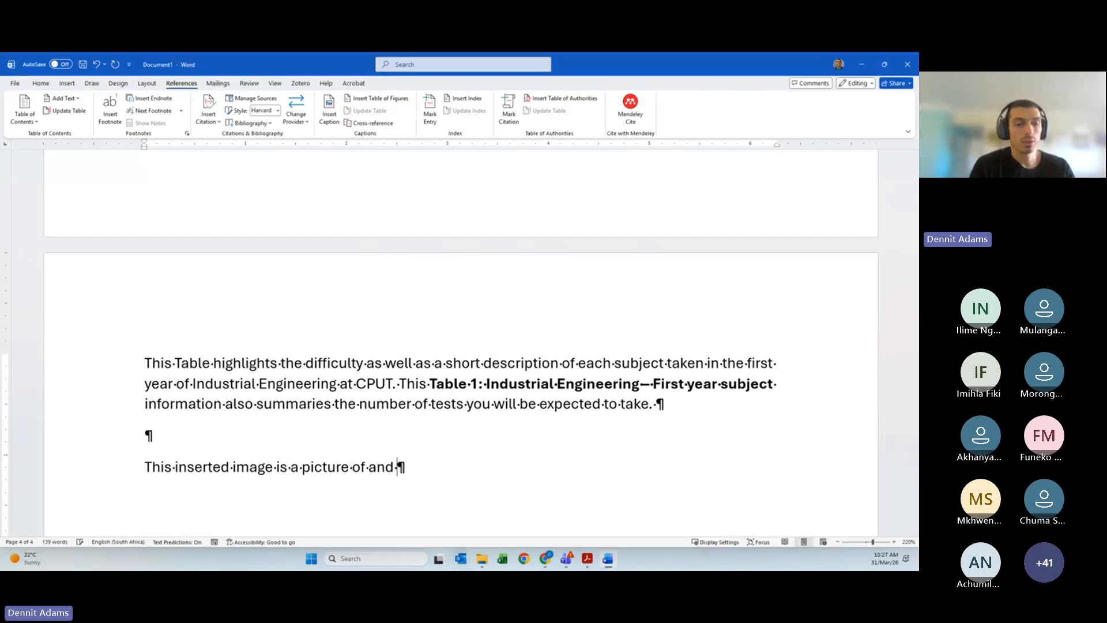
text(engineering dr)
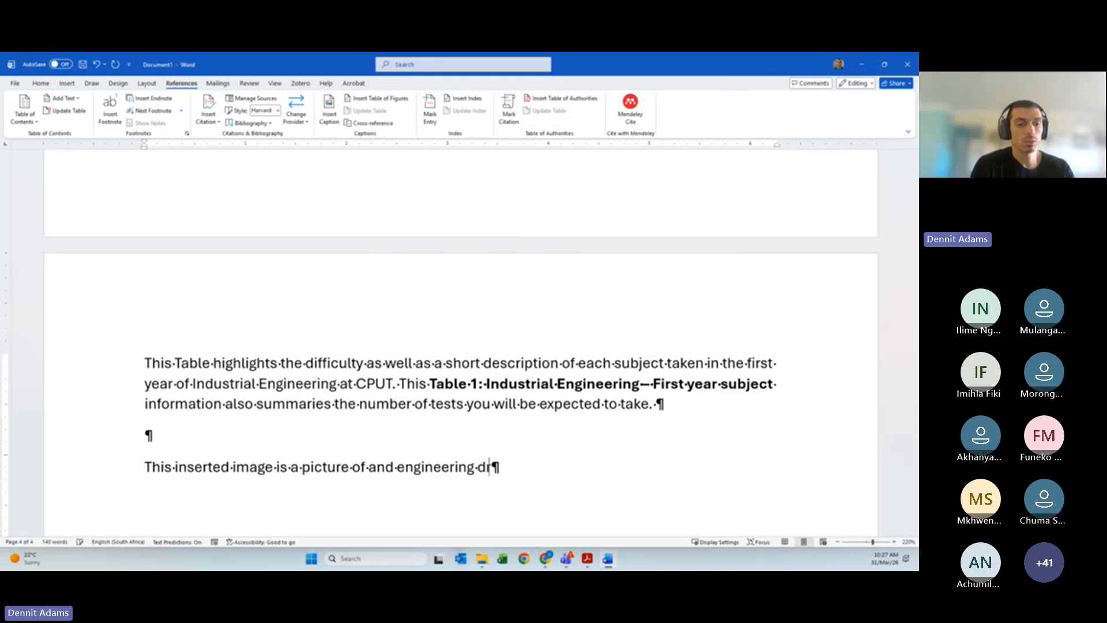
text(awiung)
key(Return)
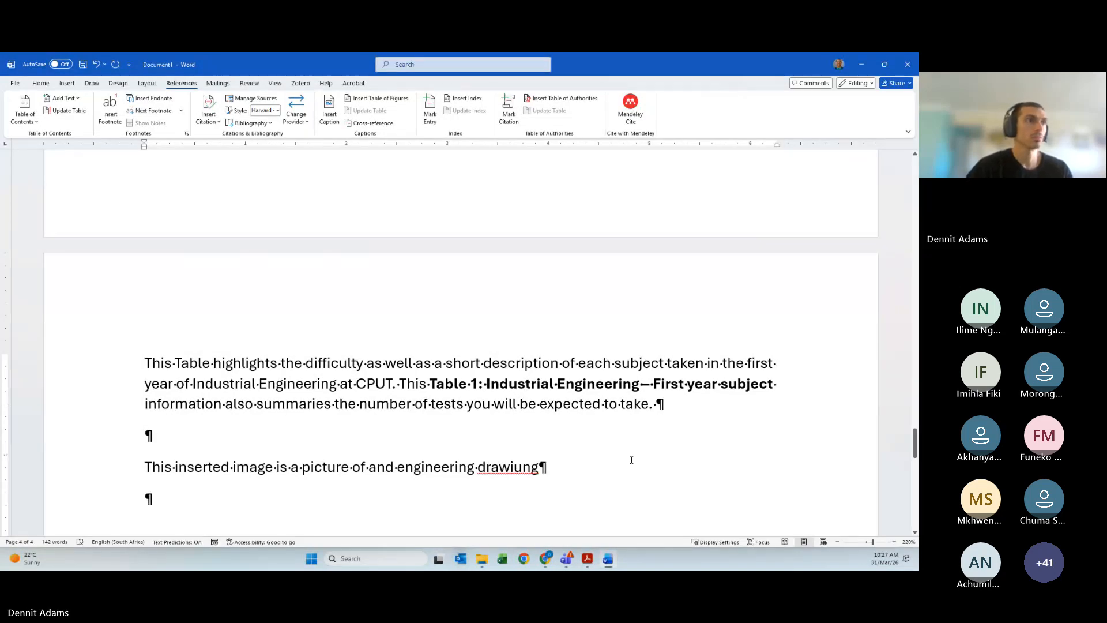
Edit the image sentence to read "This inserted image below is a picture of and engineering drawing."
scroll(339, 382, down, 2)
click(273, 367)
text(below)
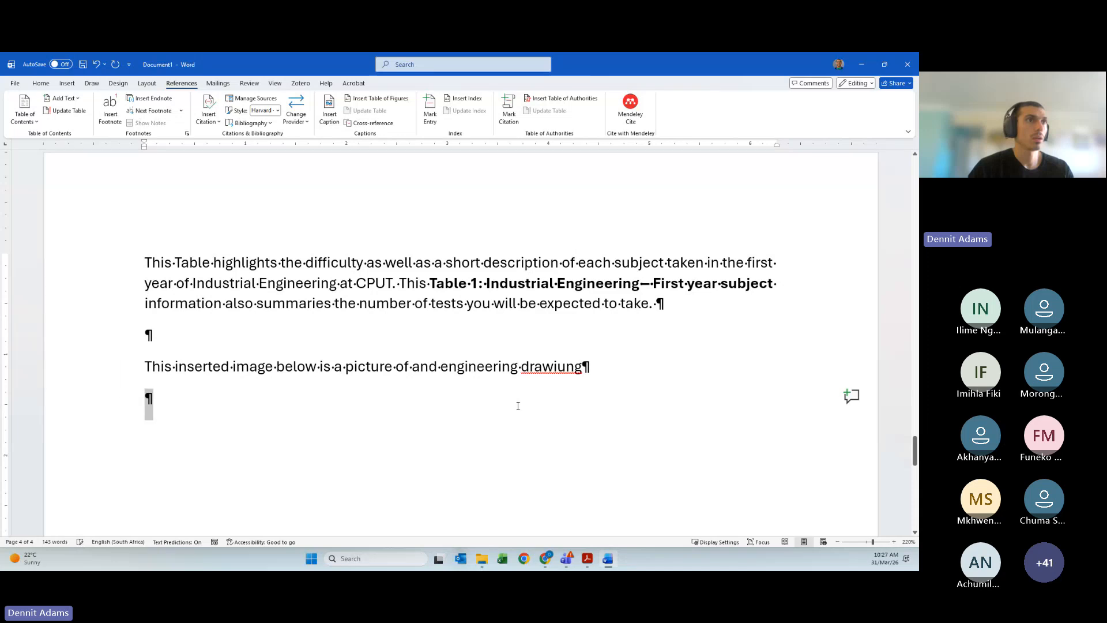
click(542, 367)
click(534, 400)
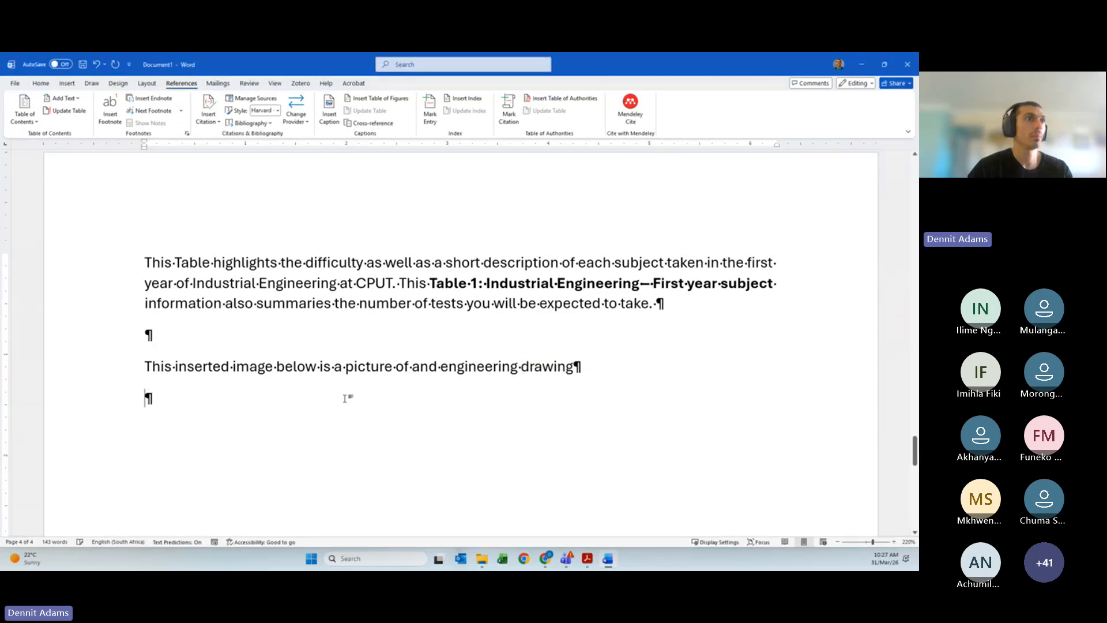
click(603, 374)
text(.)
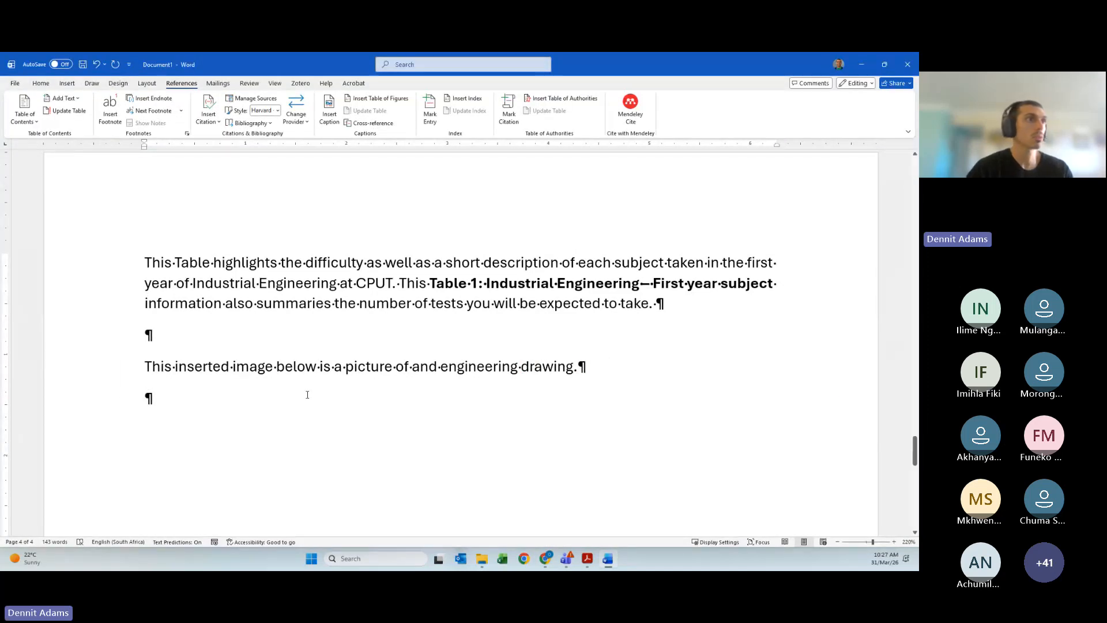
Start generating a picture with Copilot using the prompt "Generate an image of a engineering drawing"
click(67, 83)
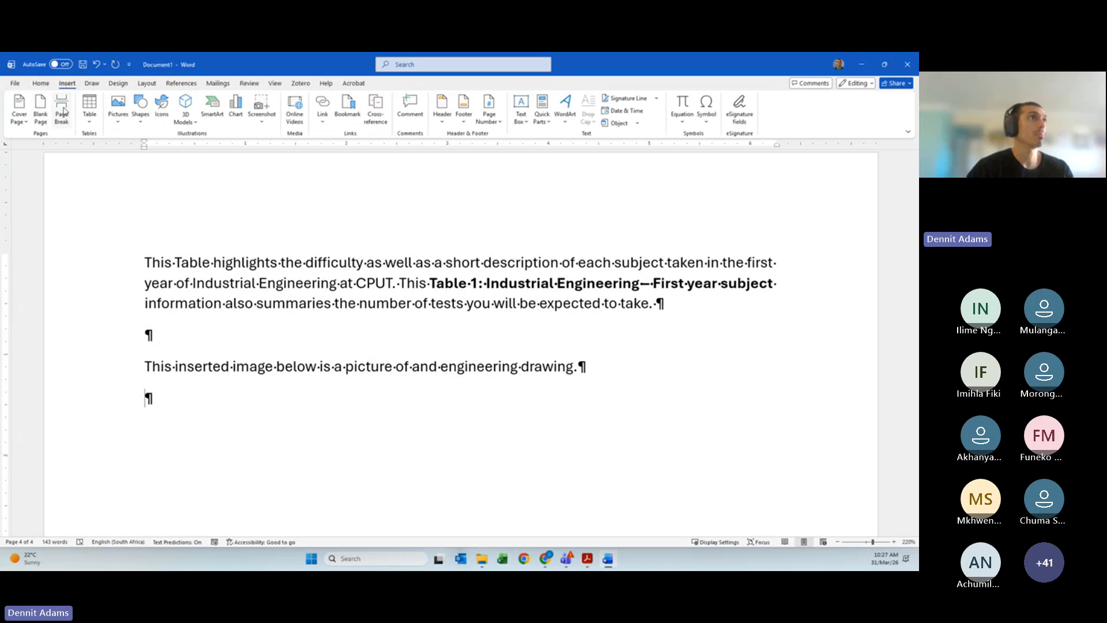
click(117, 119)
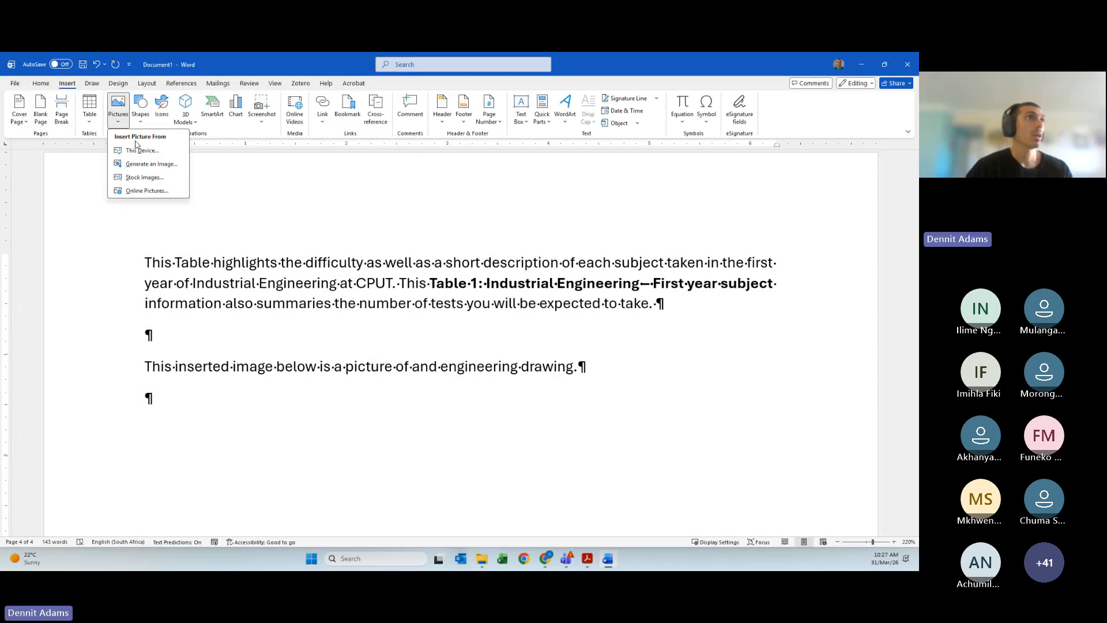
click(147, 164)
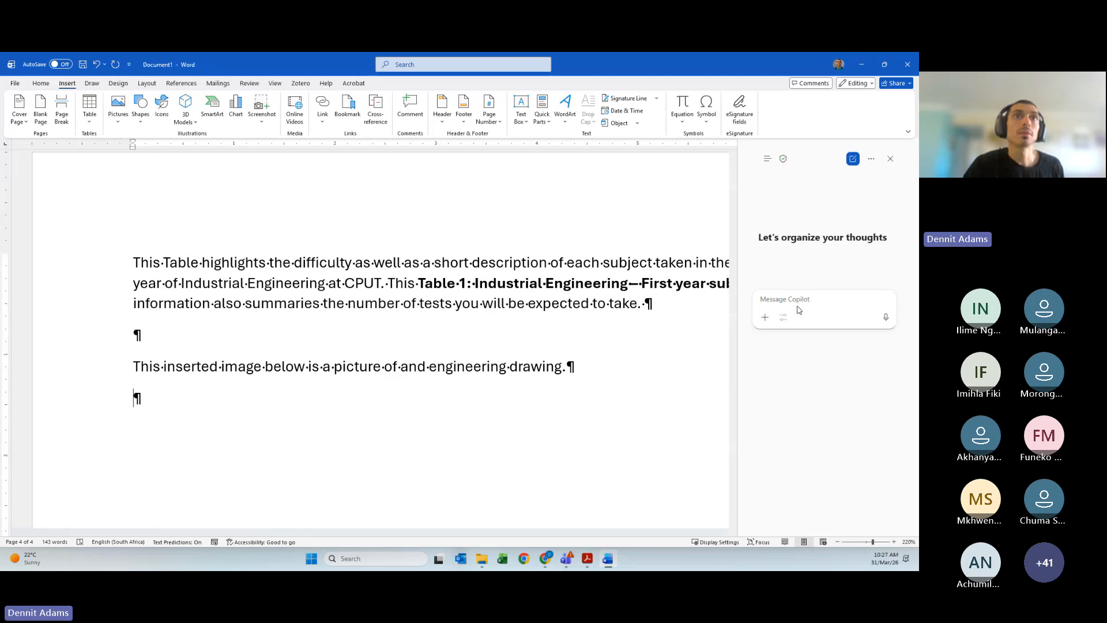
text(Generate an image of)
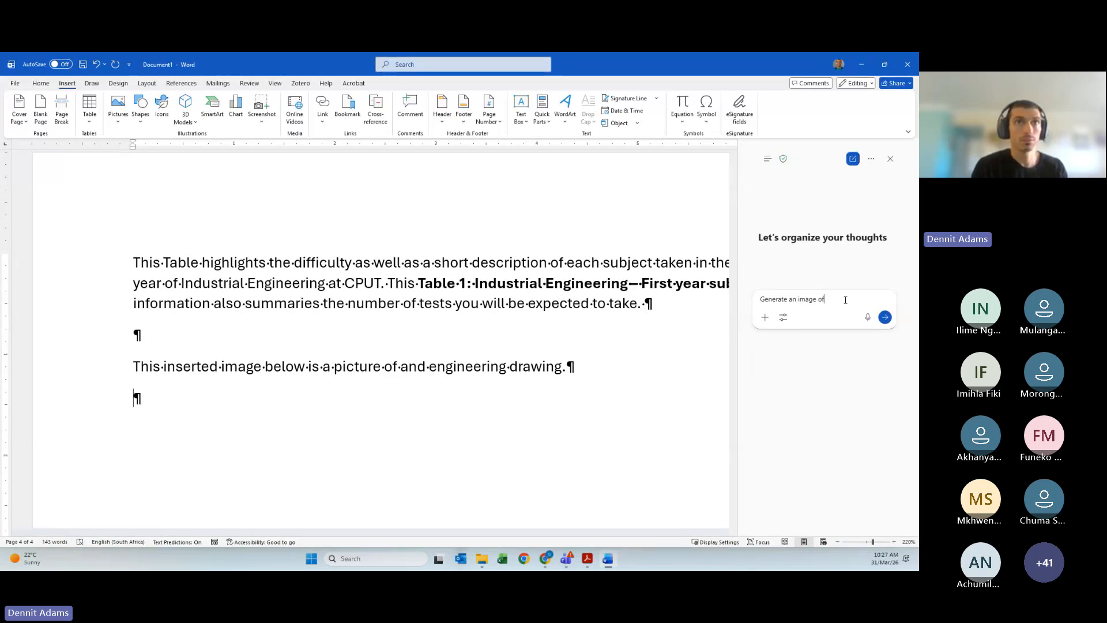
text( a engineering )
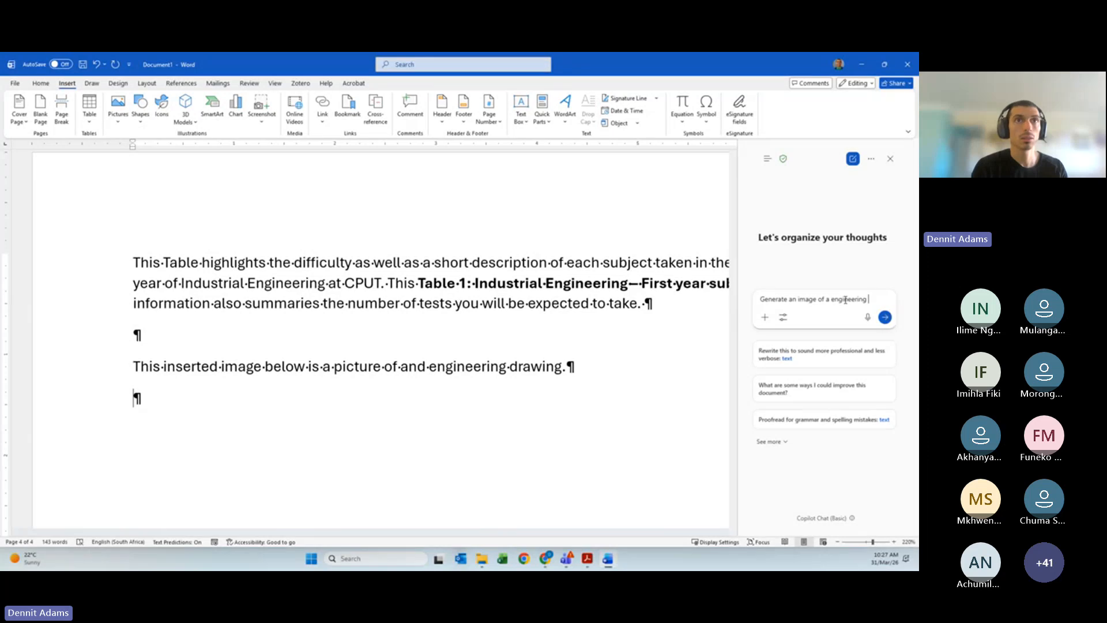
text(drawing)
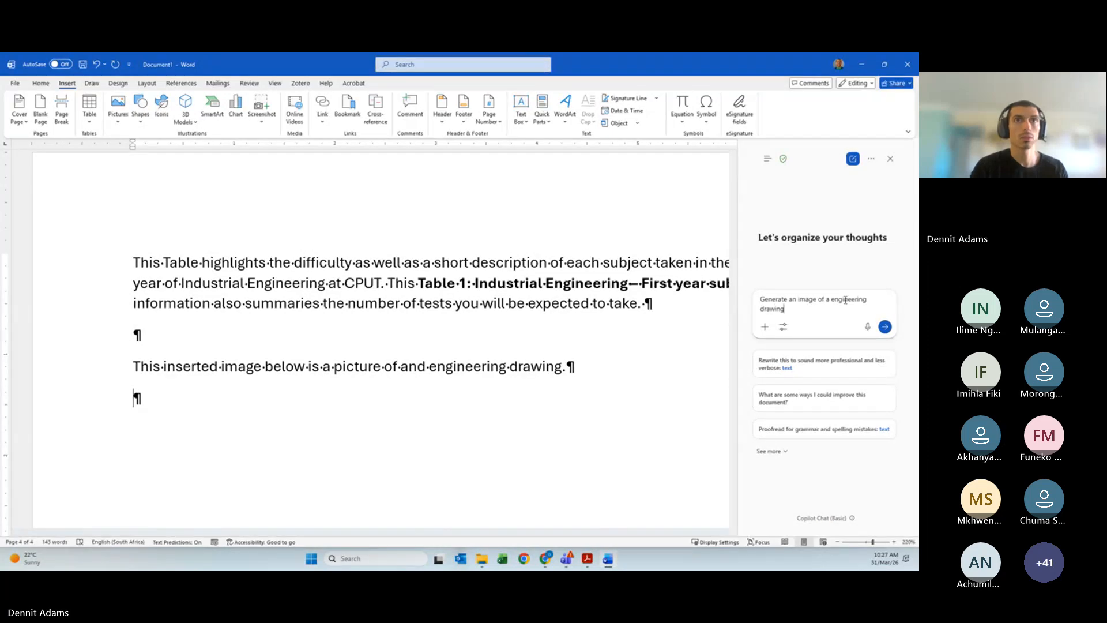
key(Return)
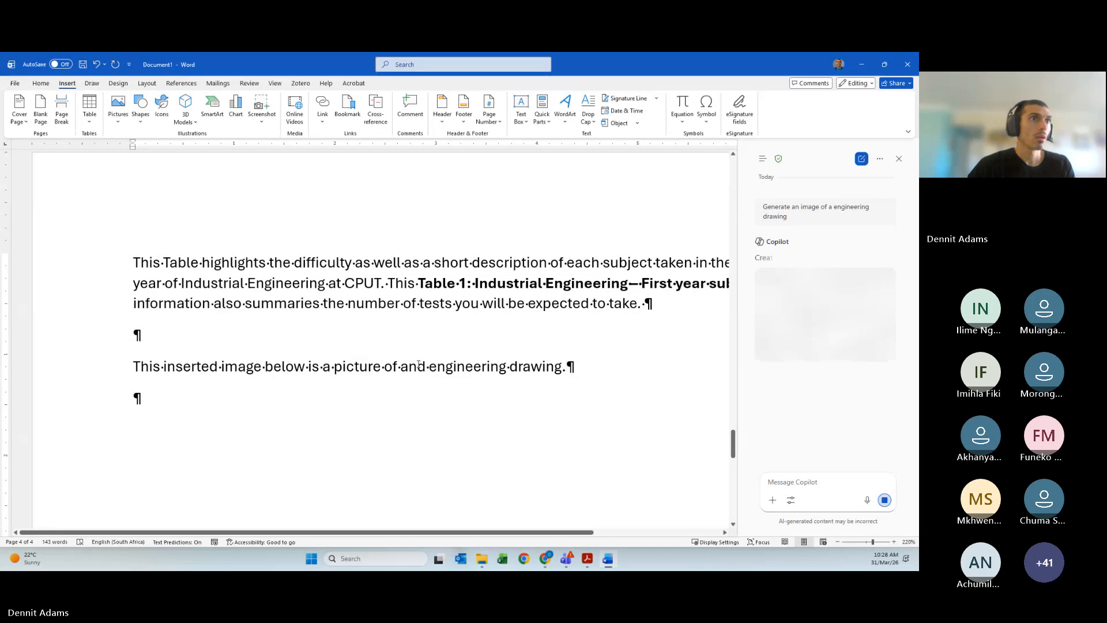
Correct "and" to "an" in the image sentence and append "This is an example of the types of drawing you will perform in IEDS."
click(401, 366)
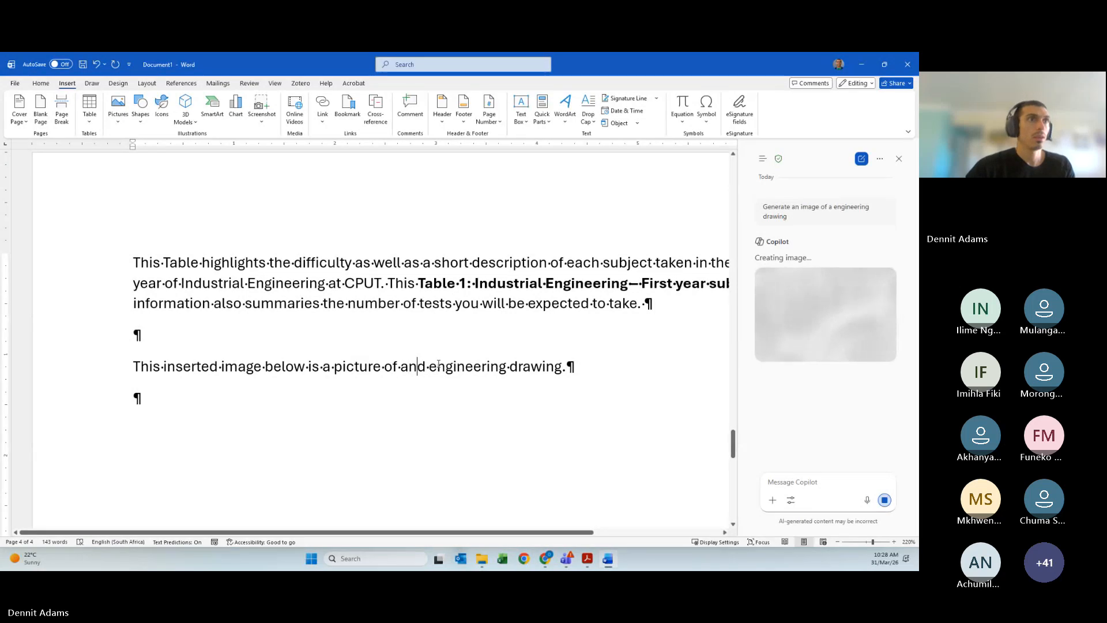
key(Delete)
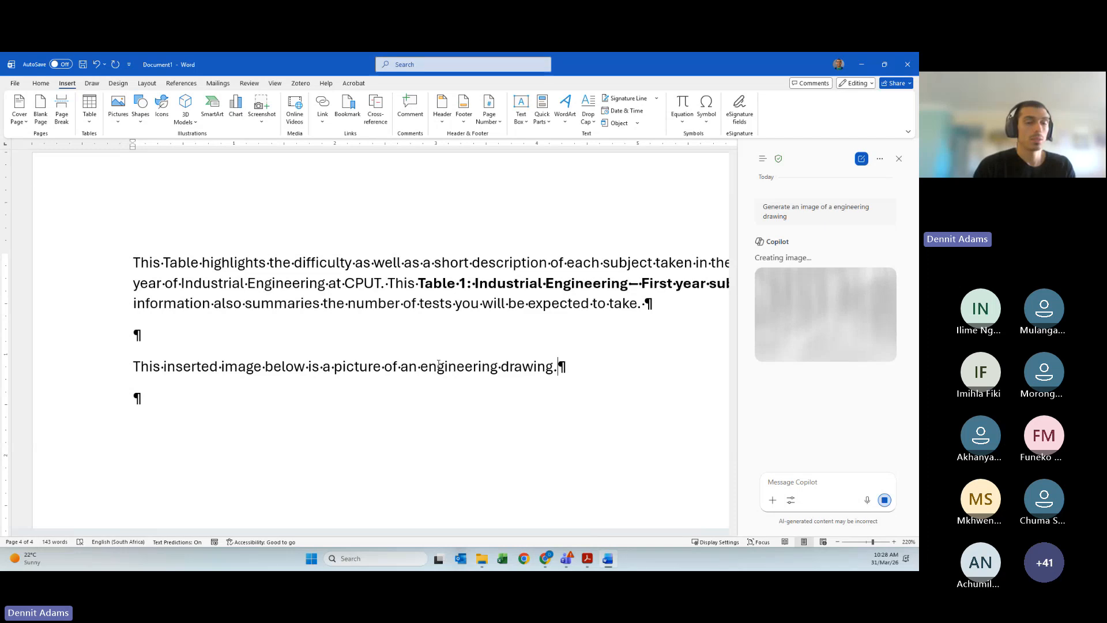
text(Thois)
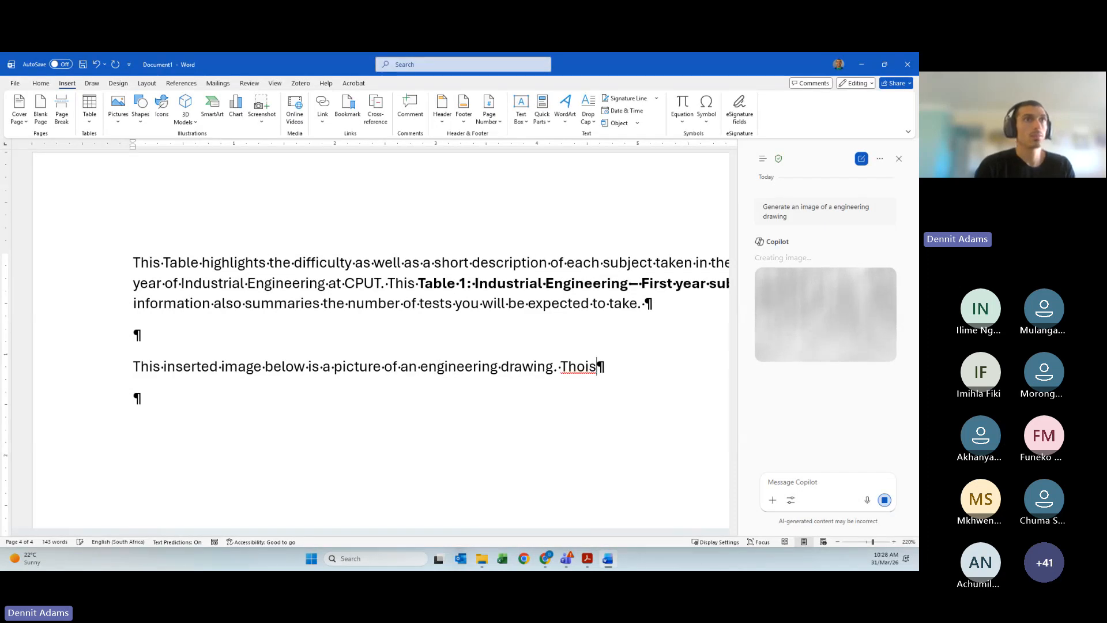
key(BackSpace)
key(BackSpace)
key(BackSpace)
text(is is an e)
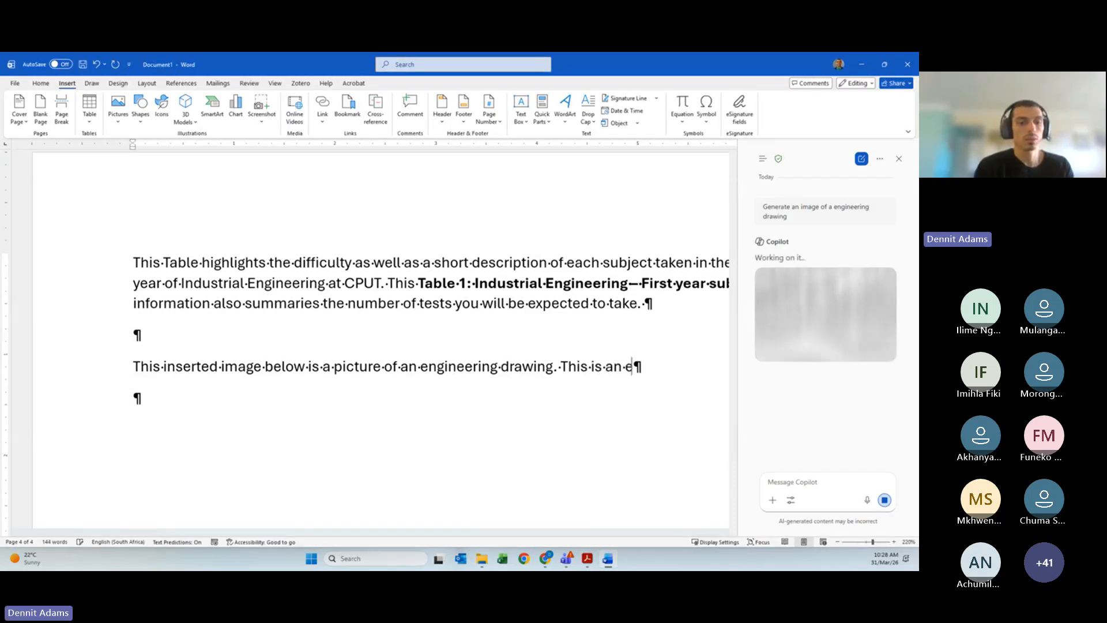
text(xample )
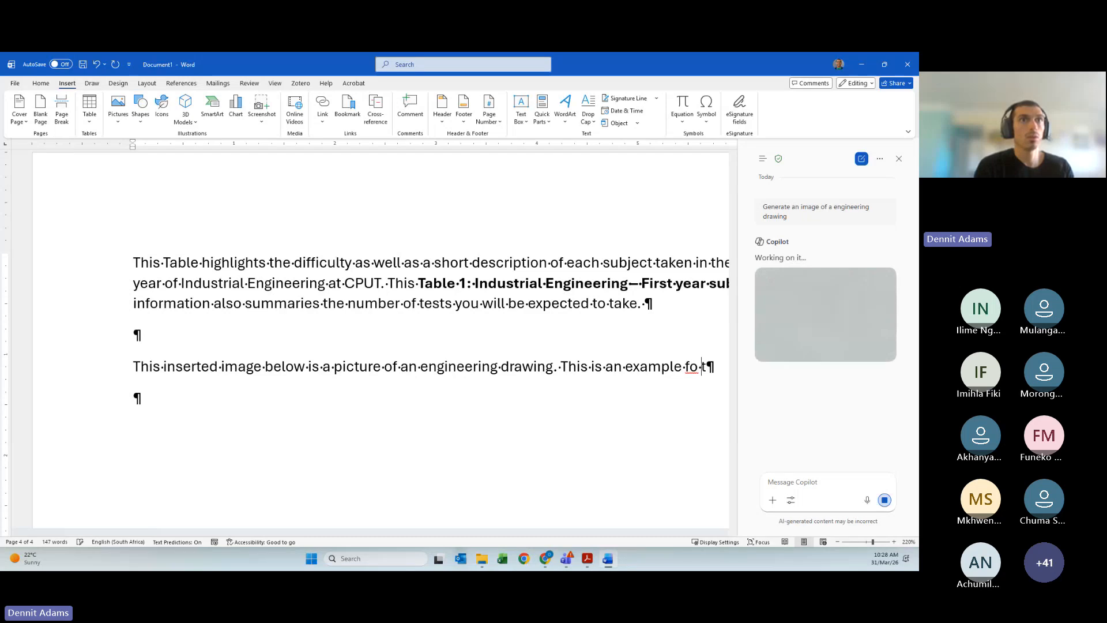
text(of the )
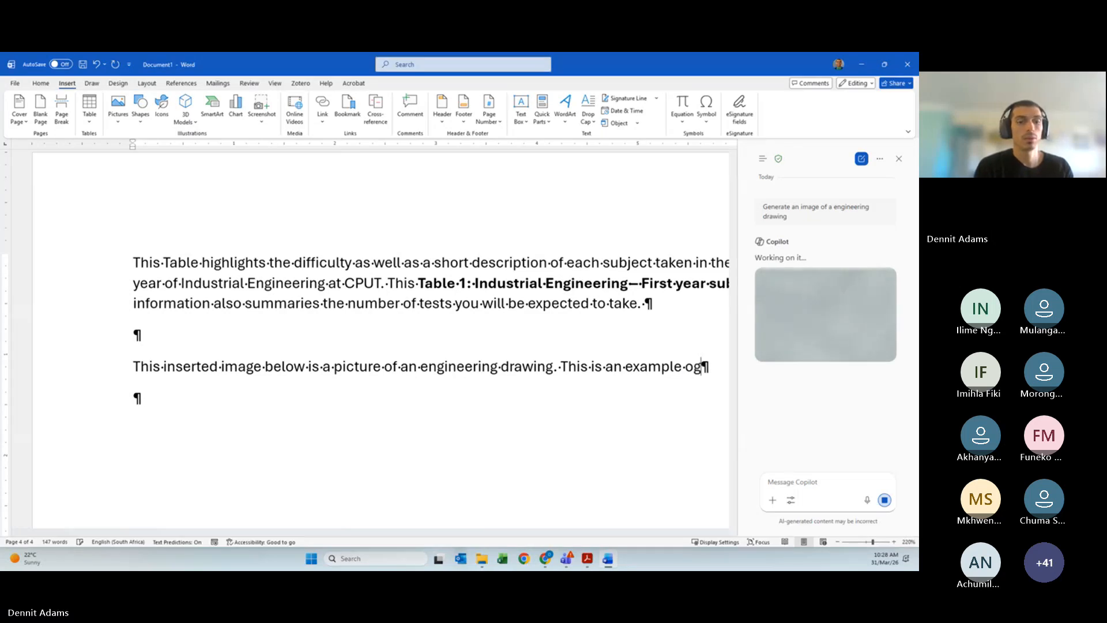
text(ty)
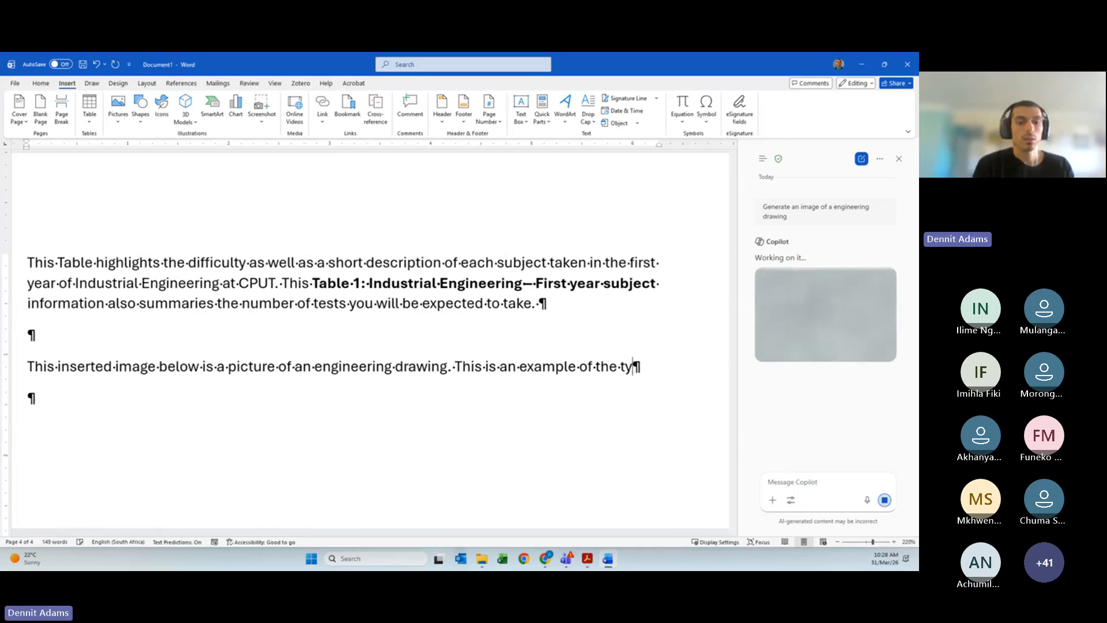
text(pes of drawing you wi)
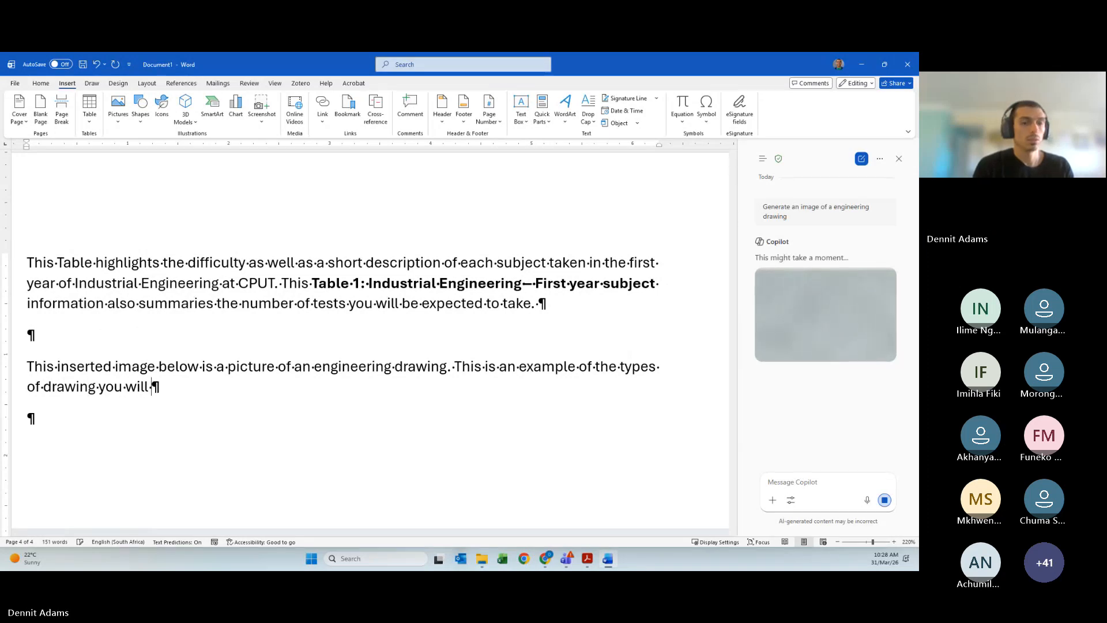
text(ll )
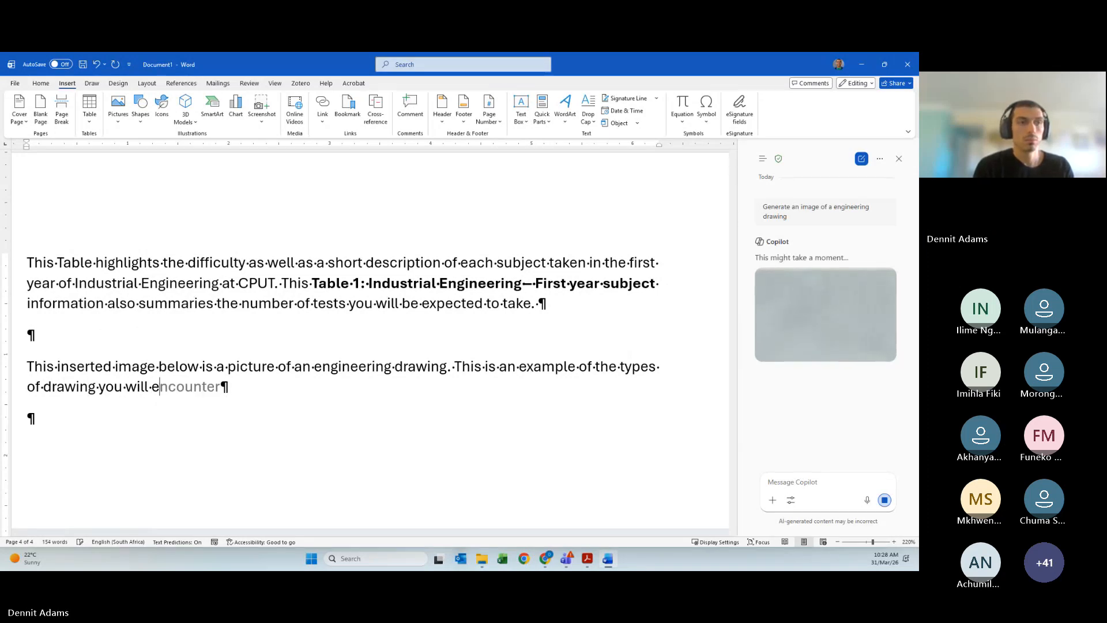
text(perform )
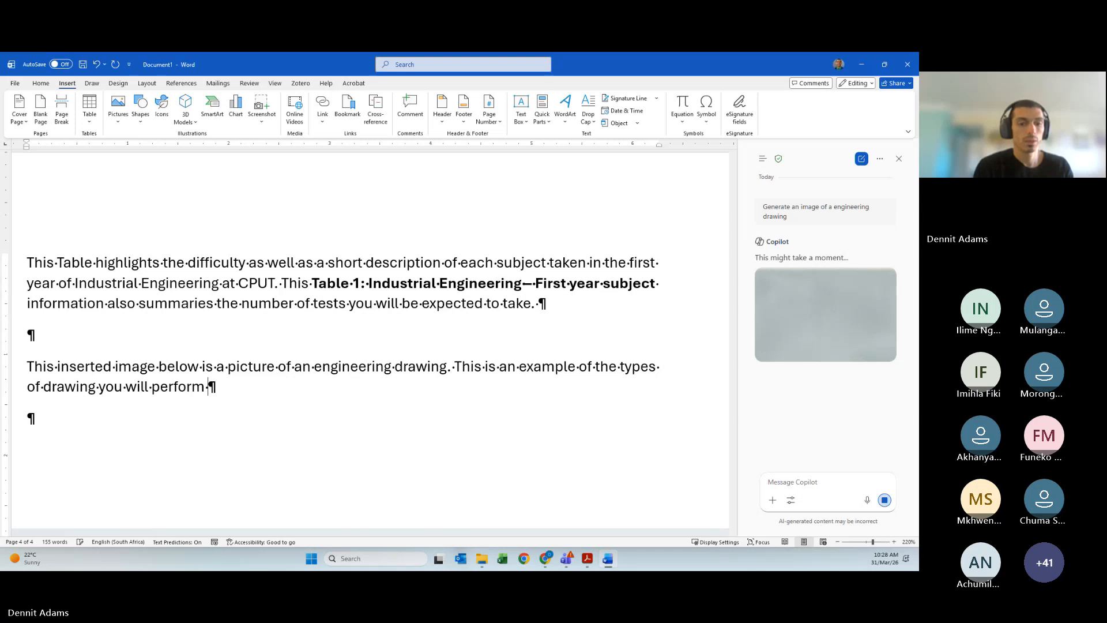
text(in IEDS.)
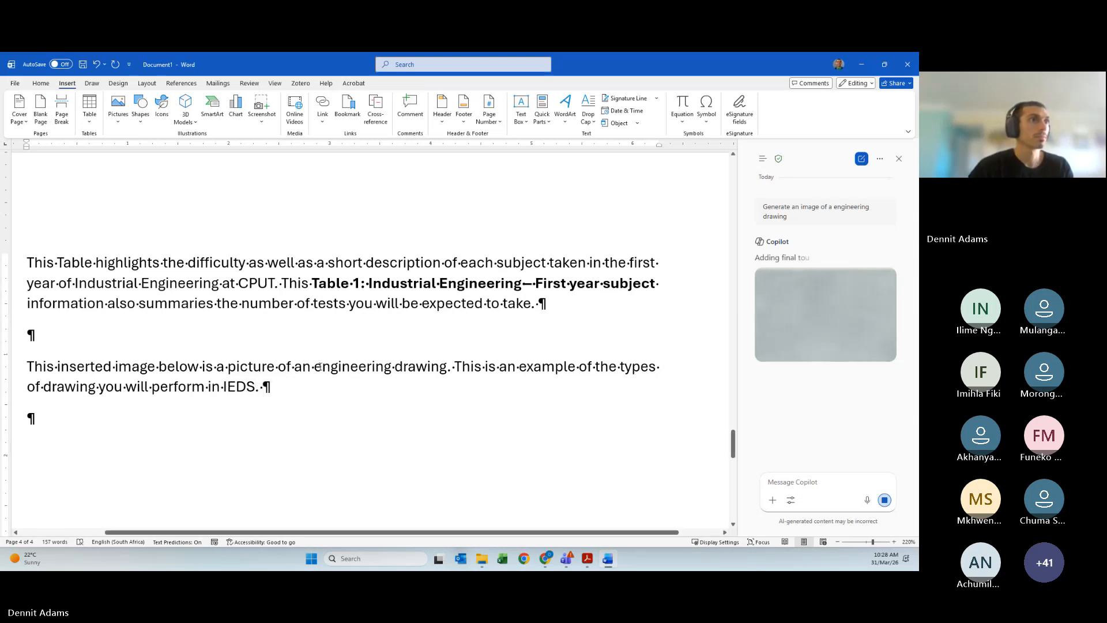
Change the subject code IEDS to IED150S and place the cursor in the empty paragraph below
click(247, 386)
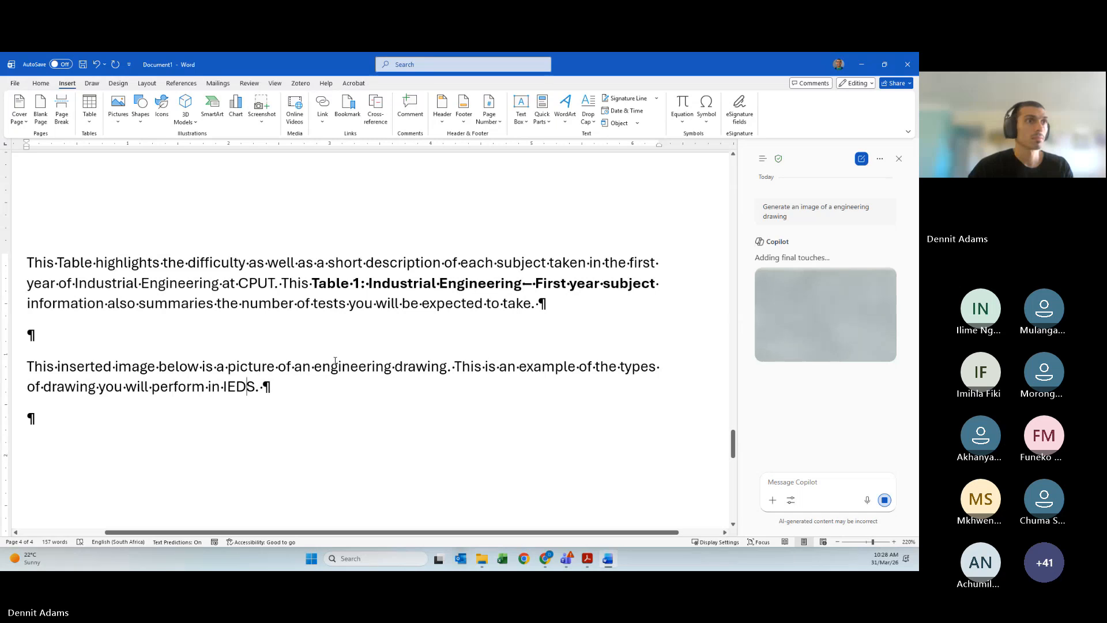
text(150)
click(185, 431)
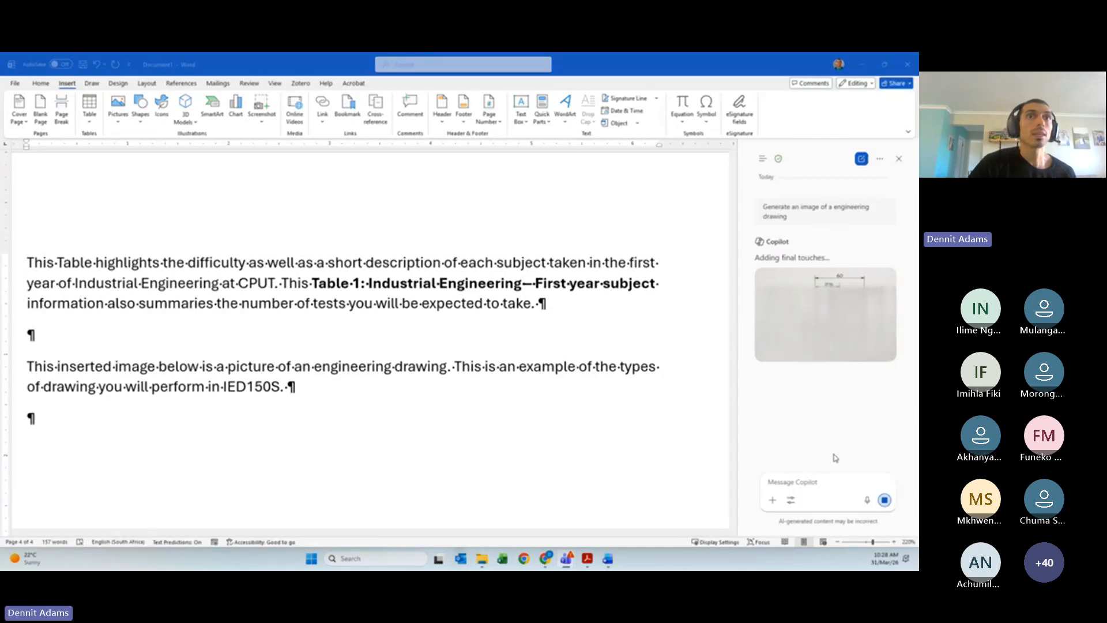
click(81, 420)
scroll(81, 420, down, 1)
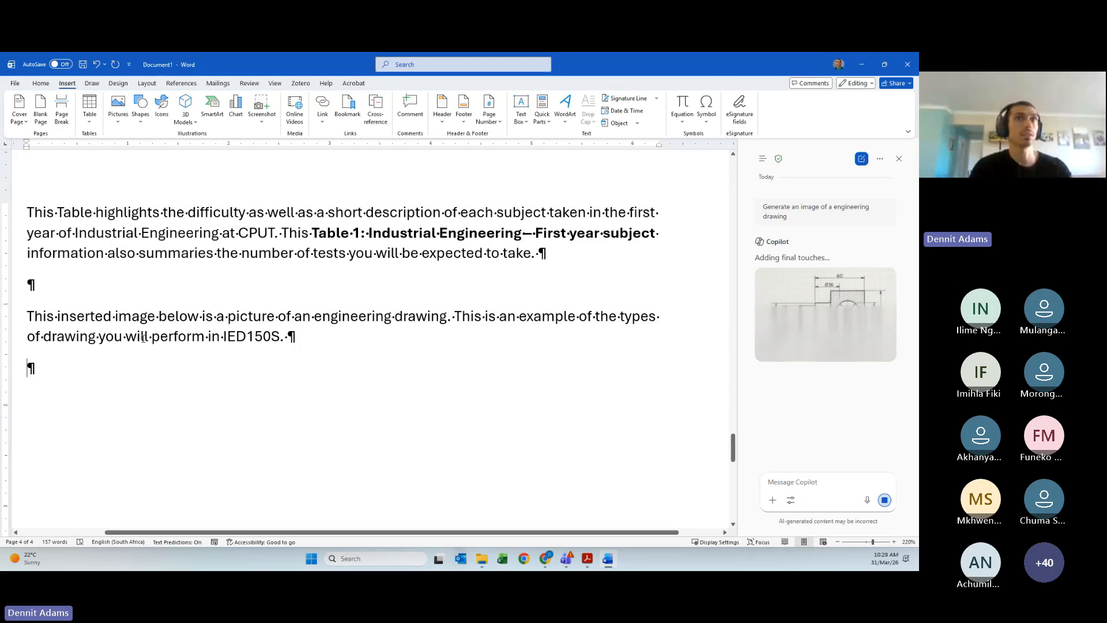
Insert the table caption "Table 2: IED framework" below the subject table, separated from it by blank paragraphs
scroll(127, 343, up, 3)
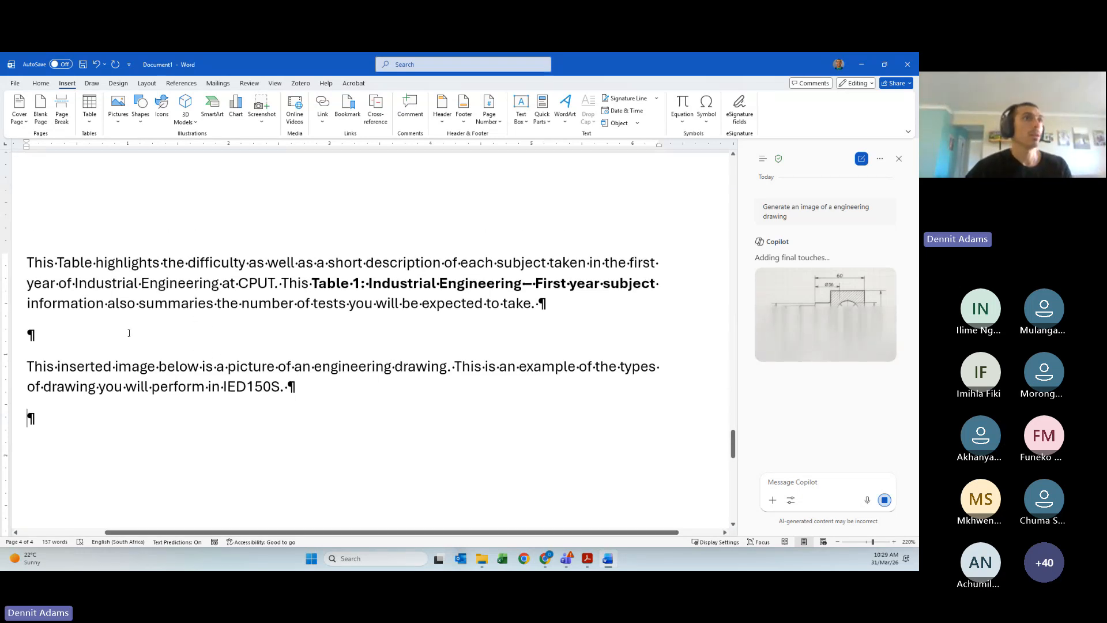
scroll(127, 343, up, 5)
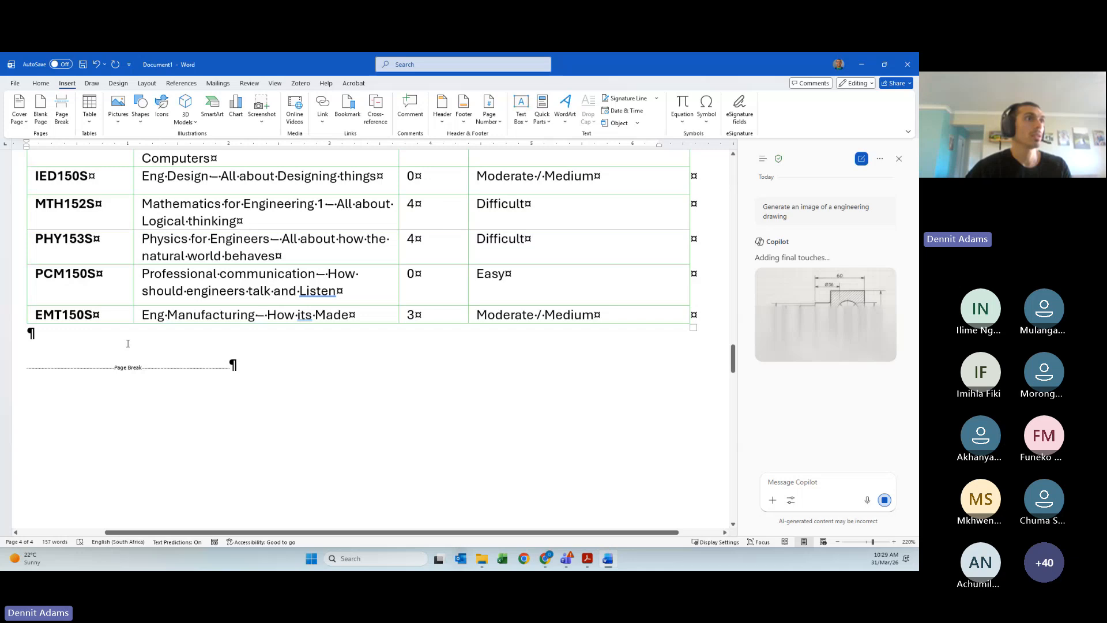
scroll(128, 343, down, 1)
key(Return)
key(Return)
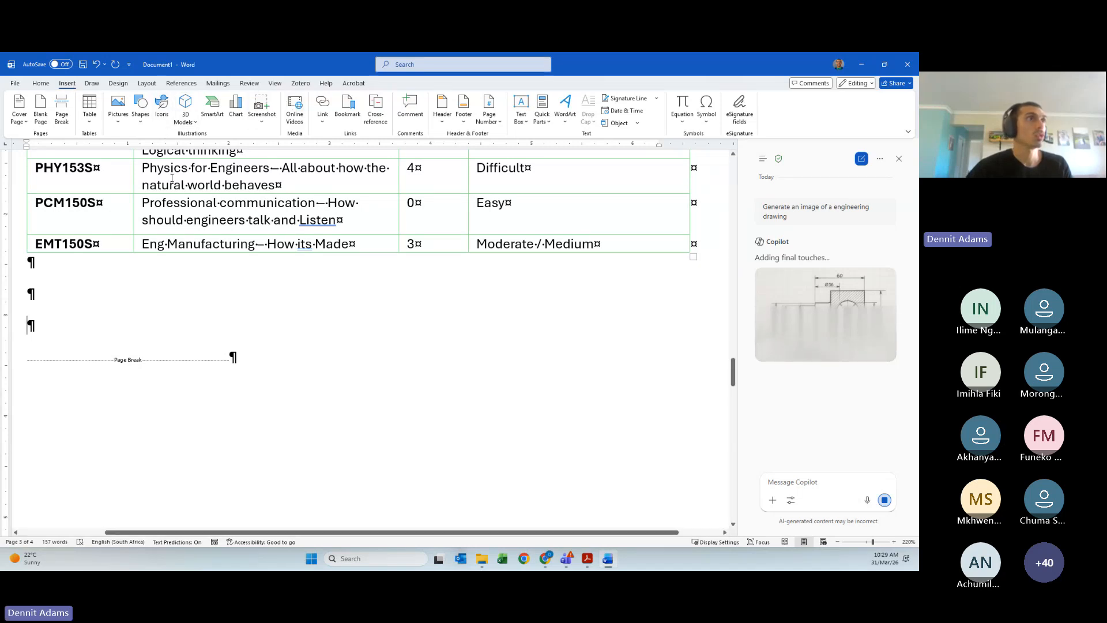
click(181, 84)
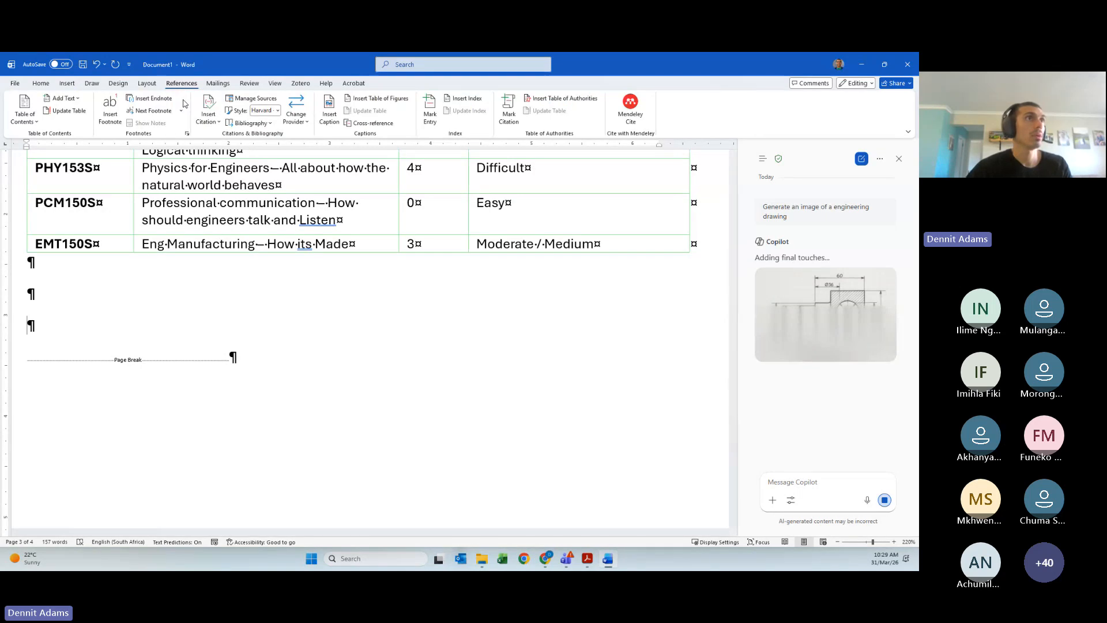
click(329, 114)
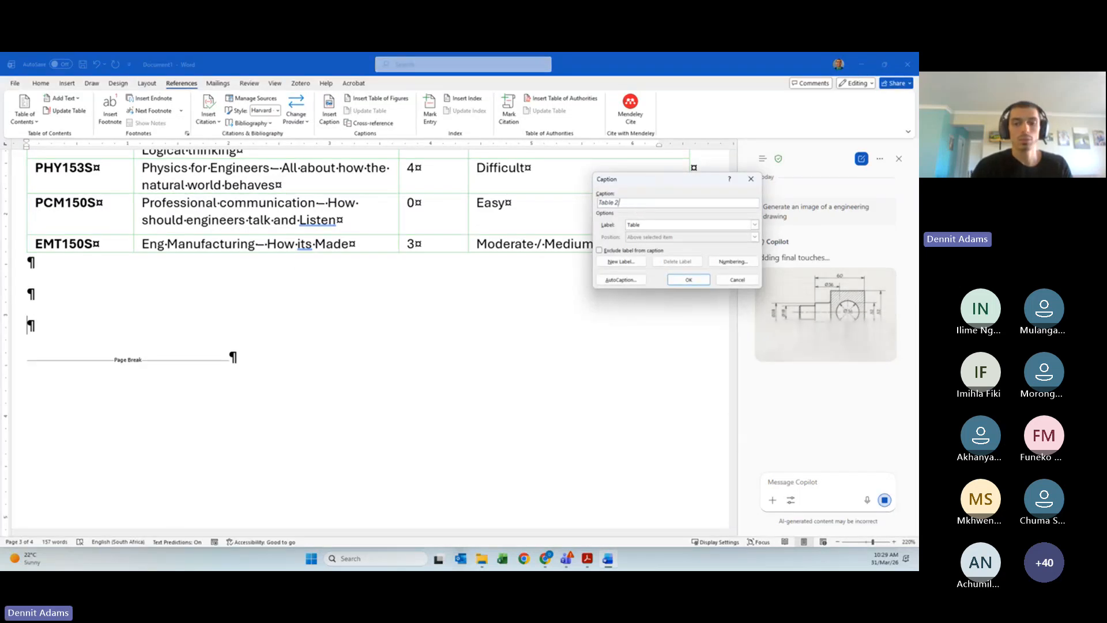
text(: IED)
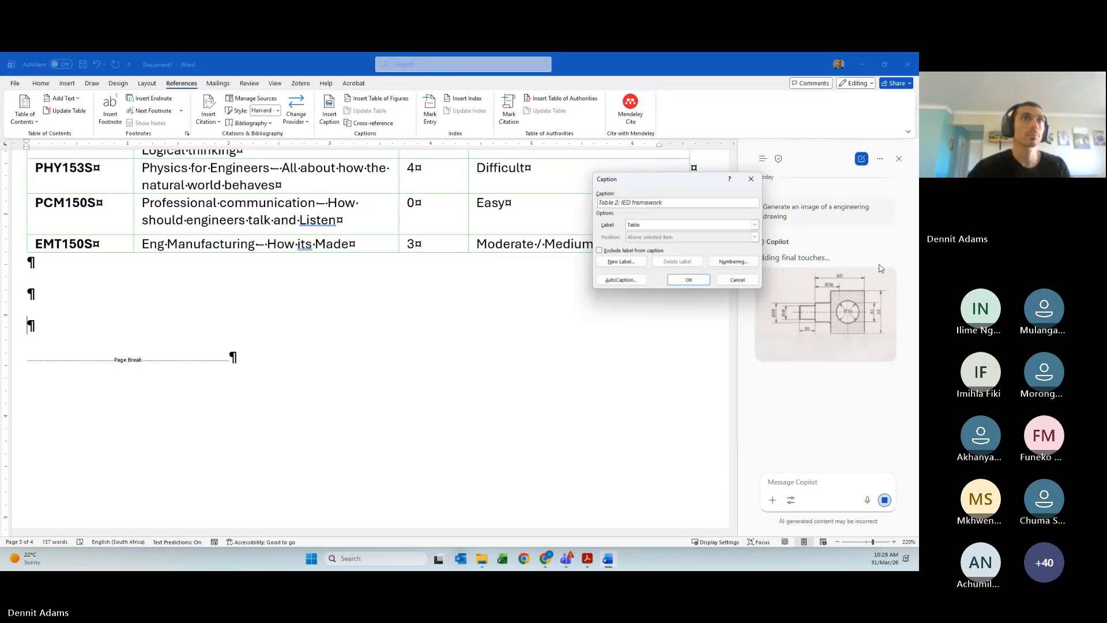
text( framework)
click(688, 280)
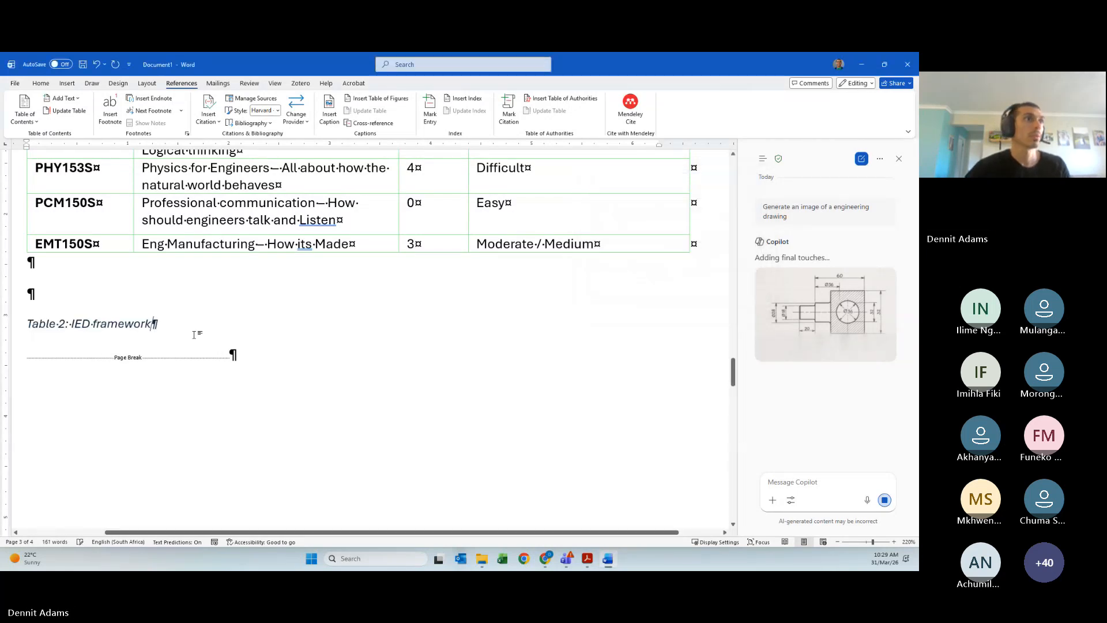
Insert the table caption "Table 3: PCM Ideas" a few blank paragraphs below the IED framework caption and add empty paragraphs after it
key(Return)
key(Return)
scroll(190, 333, down, 1)
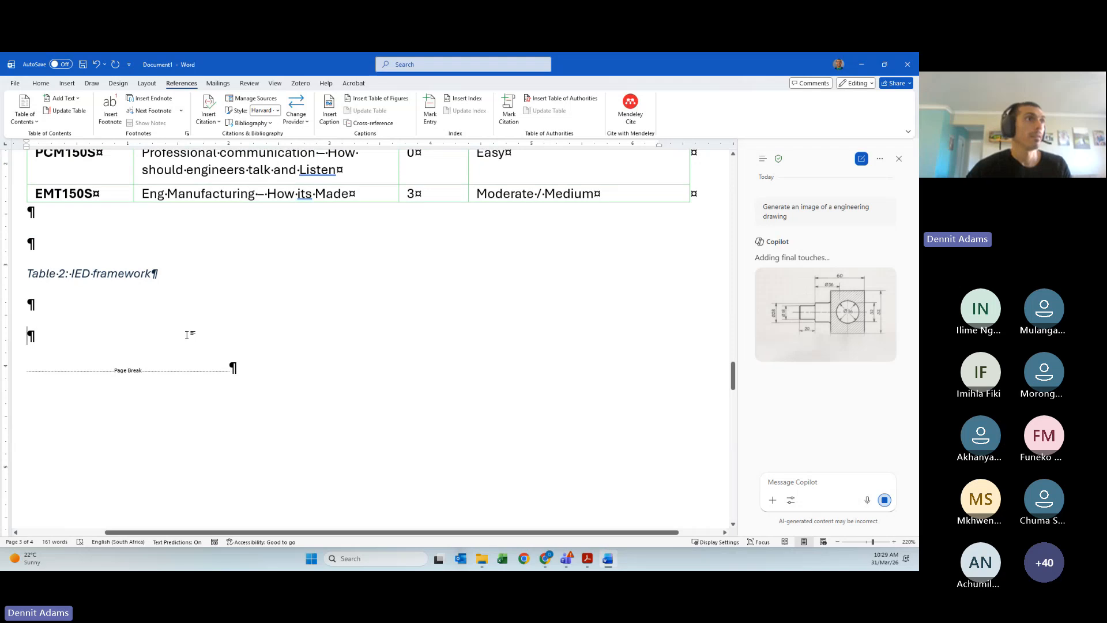
key(Return)
click(332, 113)
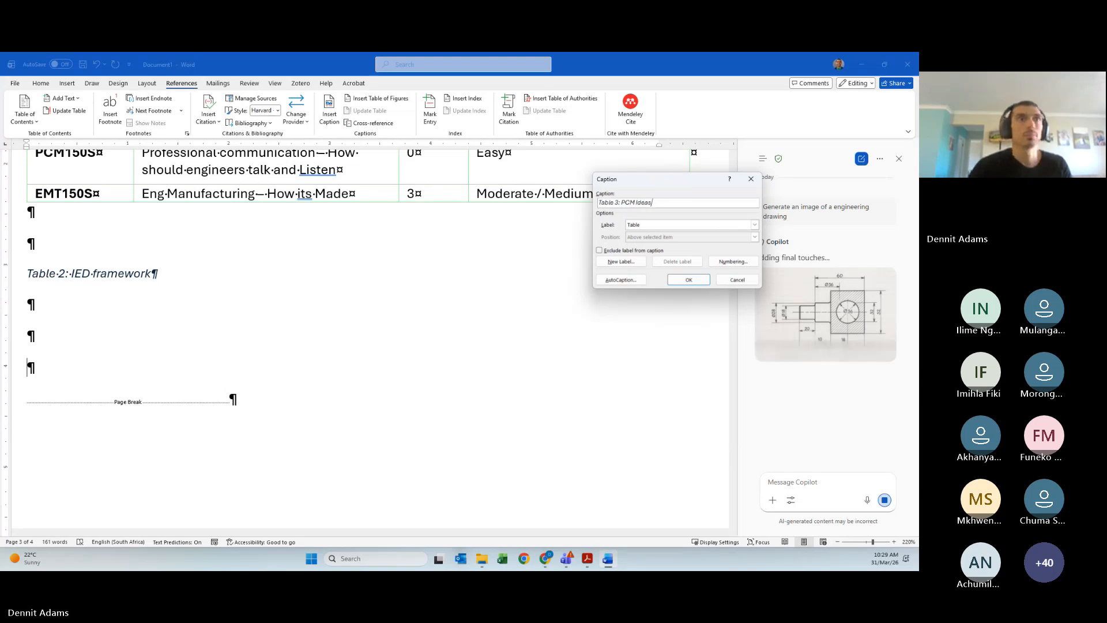
click(688, 280)
key(Return)
key(Return)
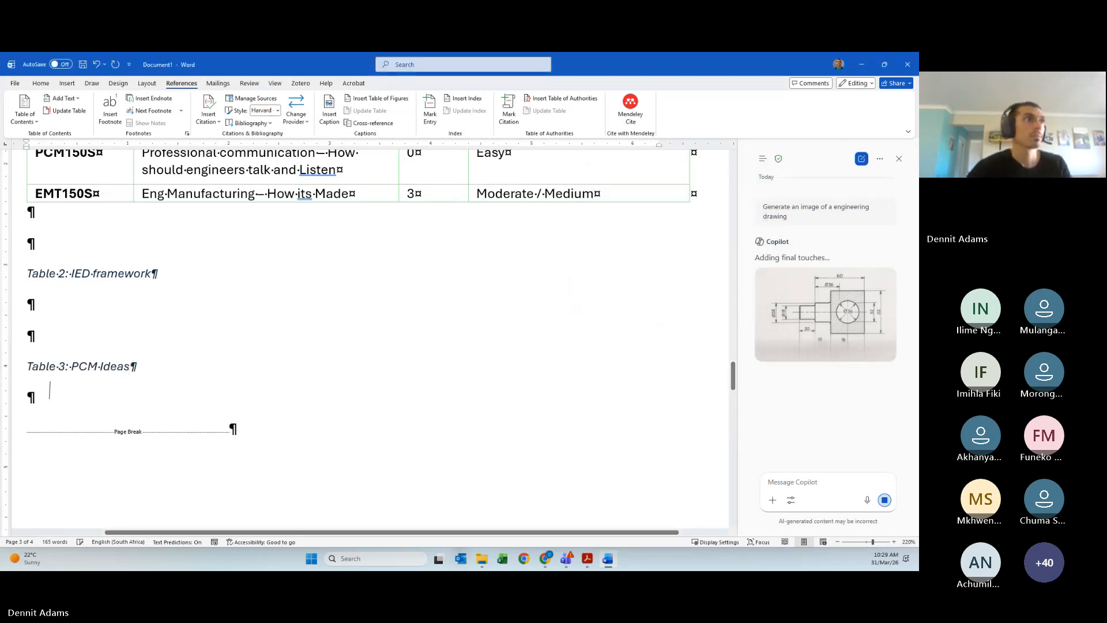
text(EMT)
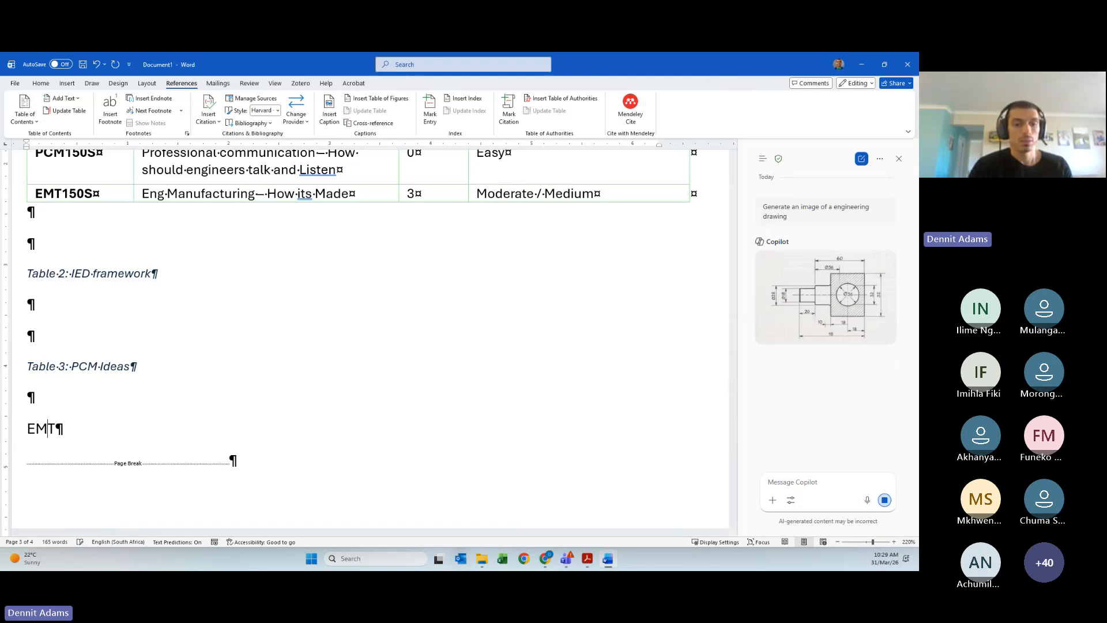
key(BackSpace)
key(BackSpace)
key(BackSpace)
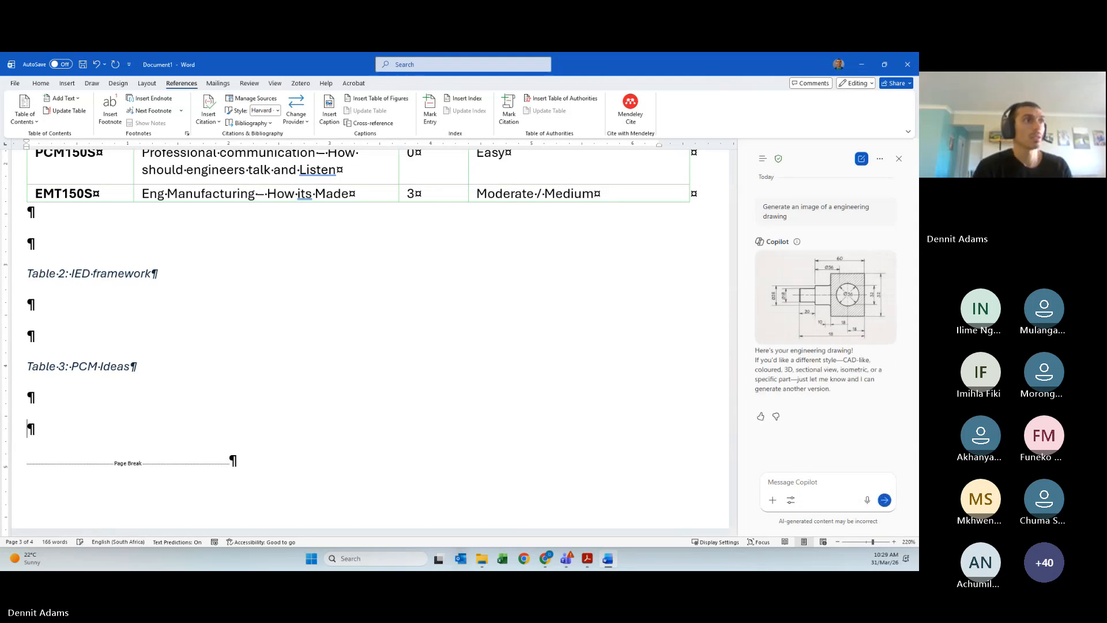
Insert the table caption "Table 4: EMT manufacturing materials list" in the empty paragraph above the page break
click(329, 114)
text(: EM)
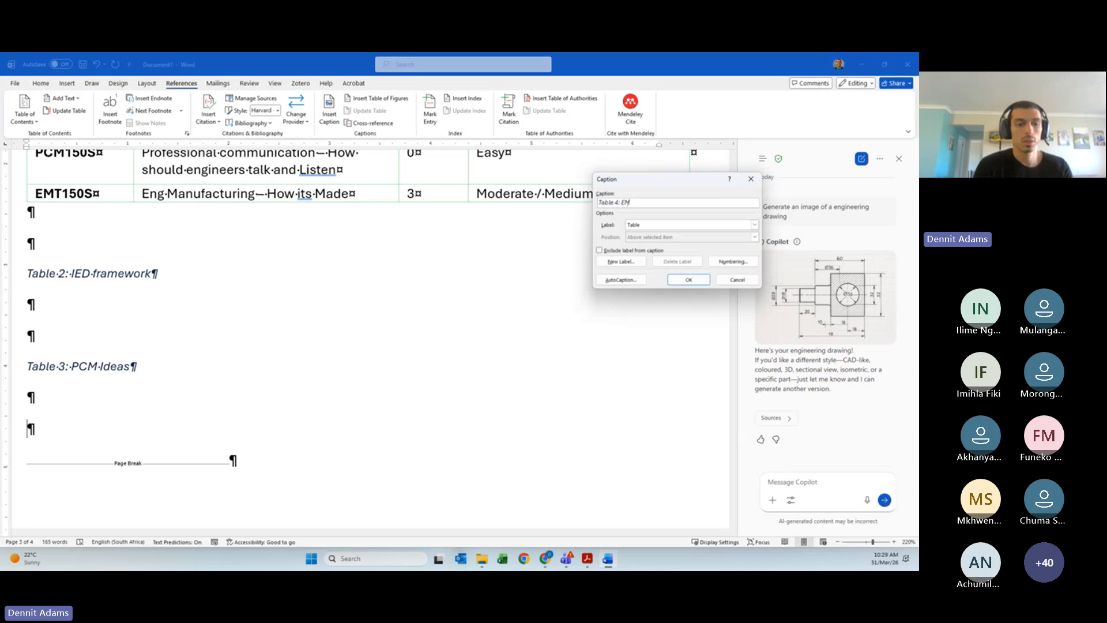
text(T )
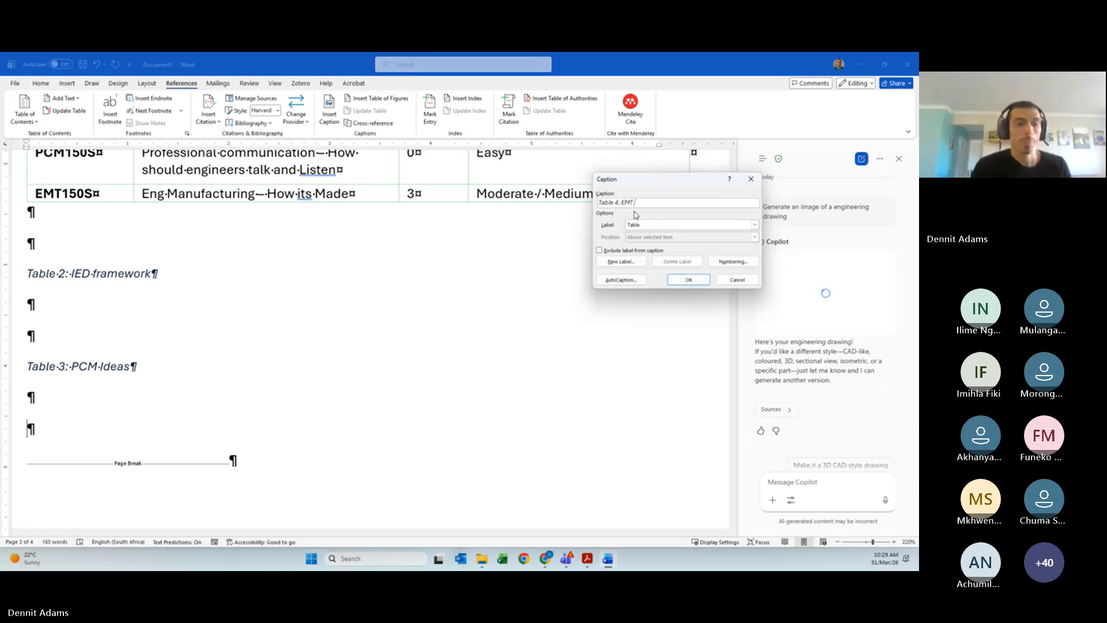
text(manufactu)
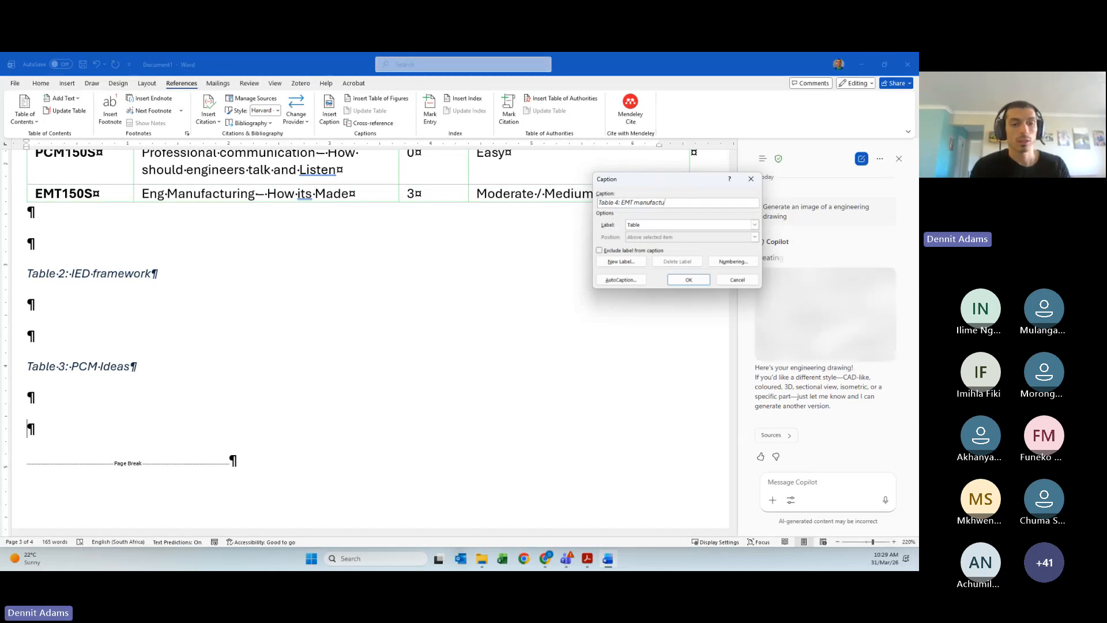
text(ring )
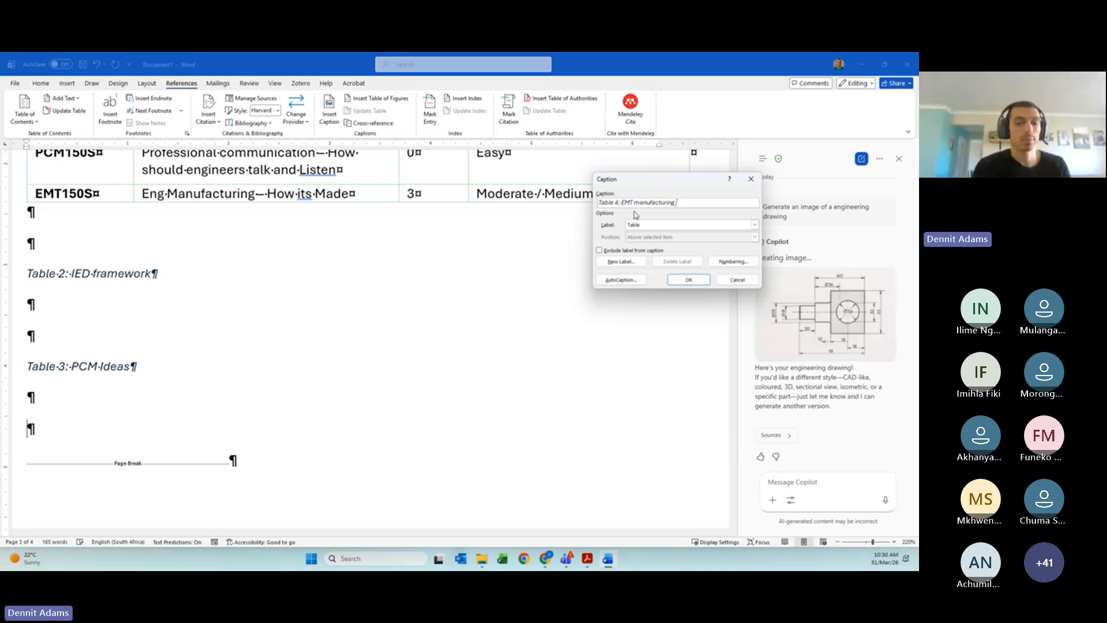
text(materials list)
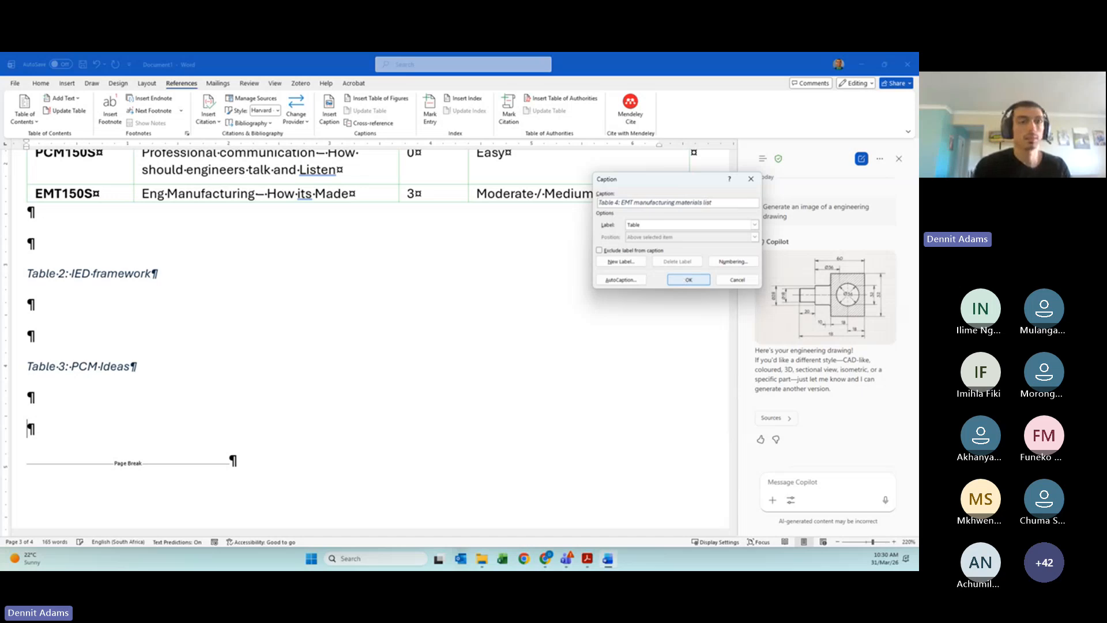
click(689, 280)
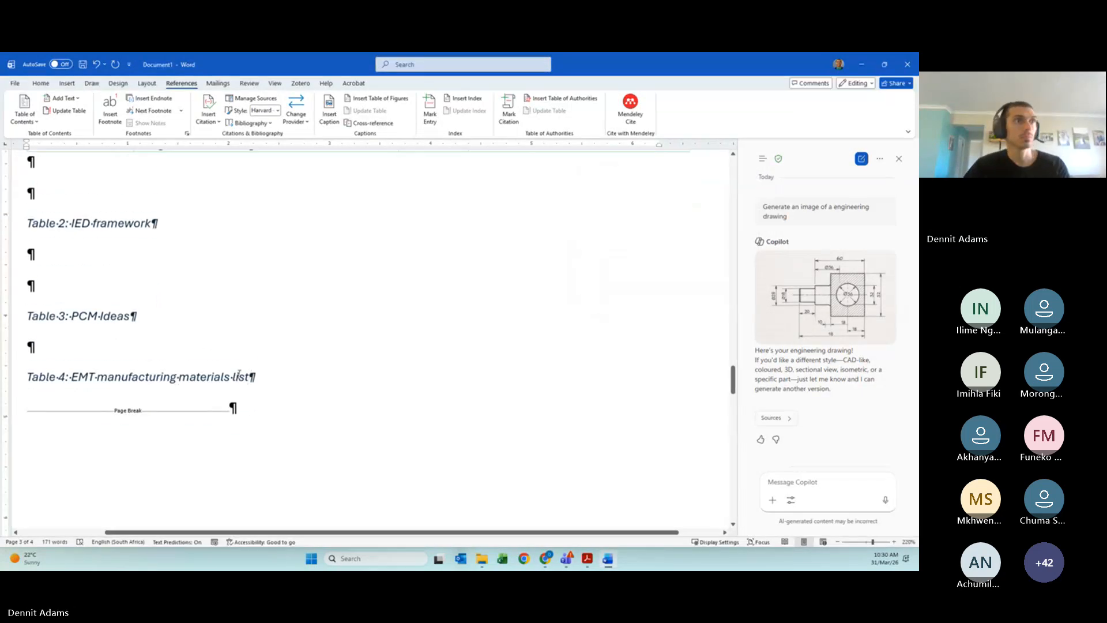
Insert the Copilot-generated engineering drawing below the paragraph that ends with IED150S
scroll(243, 378, down, 6)
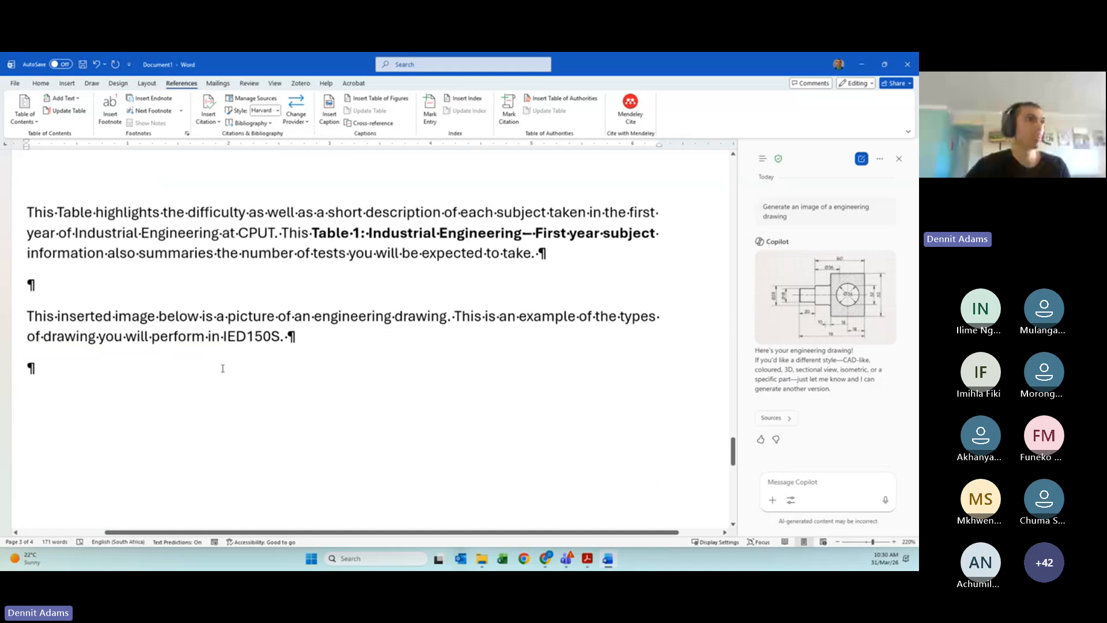
click(308, 447)
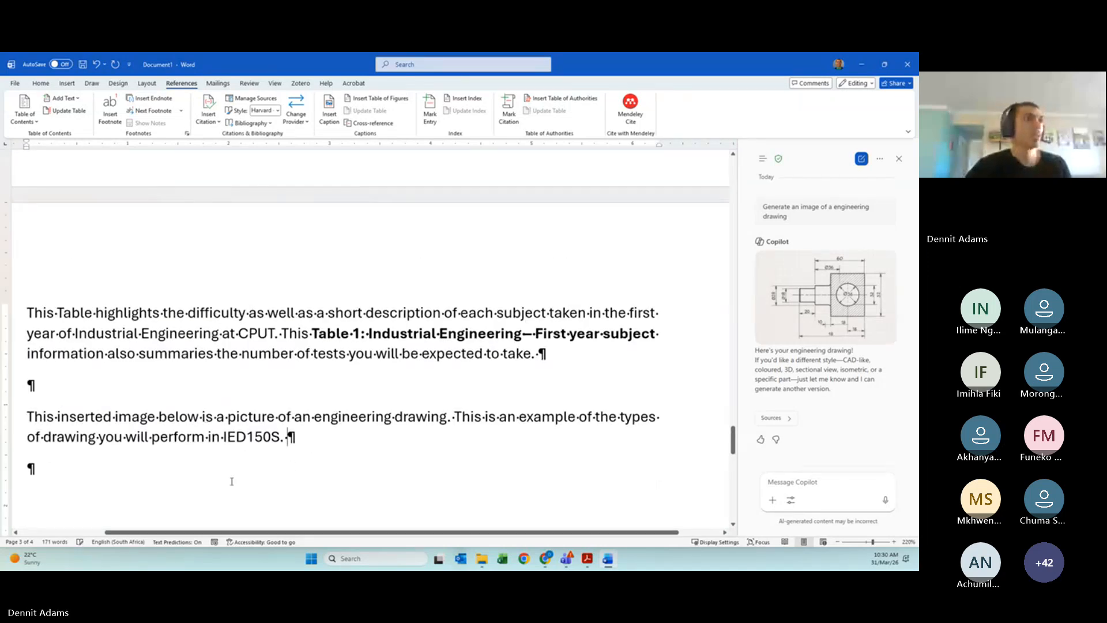
mouse_move(784, 328)
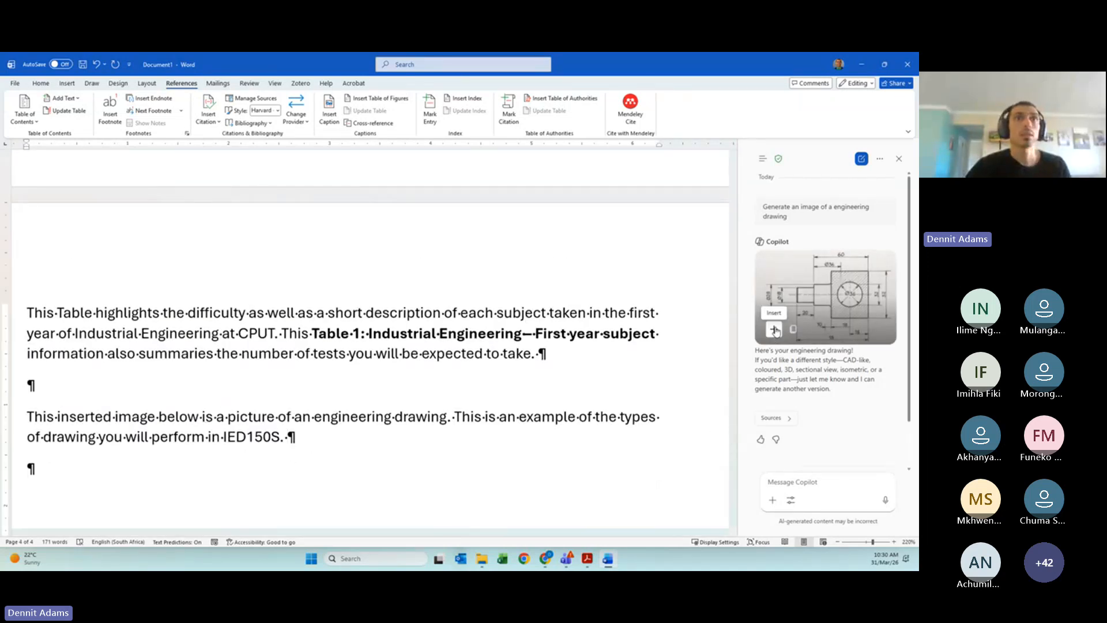
click(773, 329)
scroll(386, 398, up, 2)
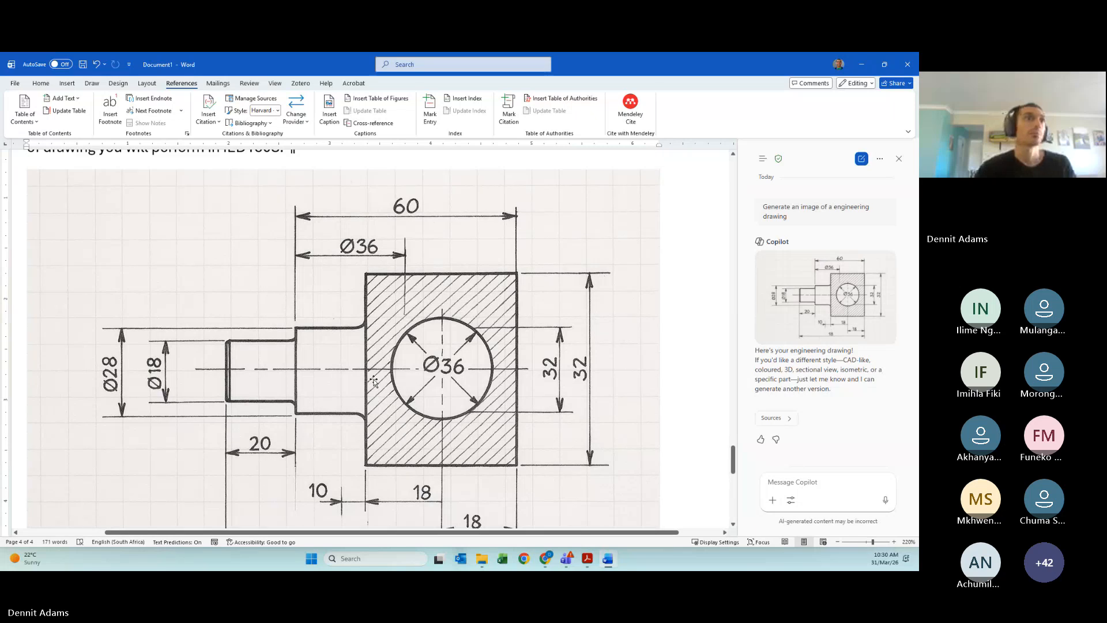
Shrink the inserted engineering drawing proportionally to about 5.4 inches wide
click(289, 375)
scroll(331, 378, down, 4)
scroll(599, 462, down, 1)
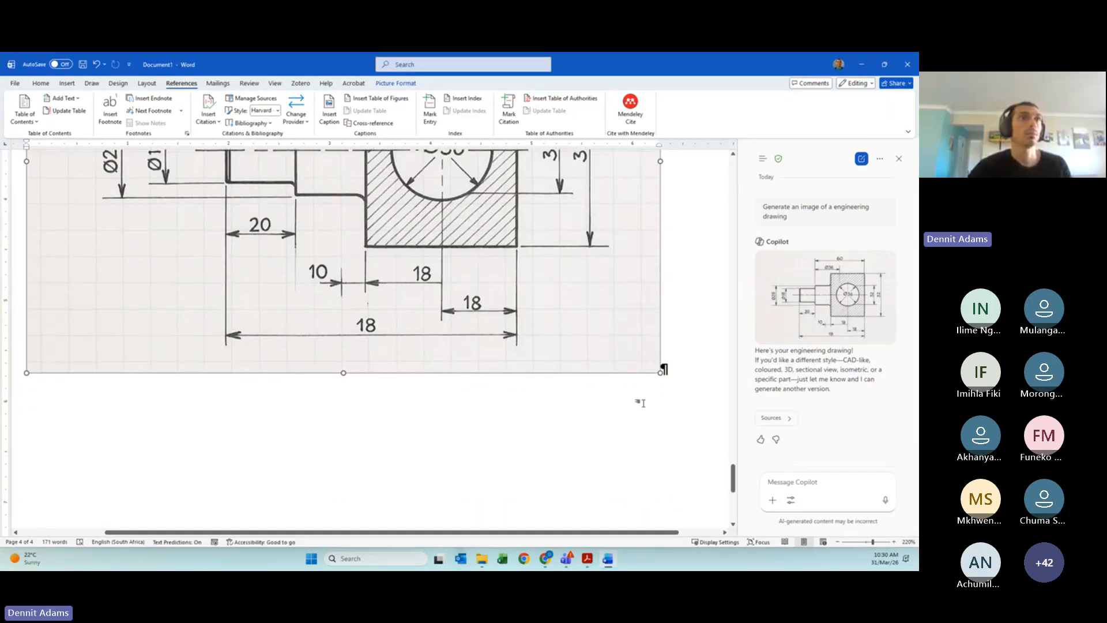
drag(660, 365, 571, 305)
scroll(375, 320, up, 5)
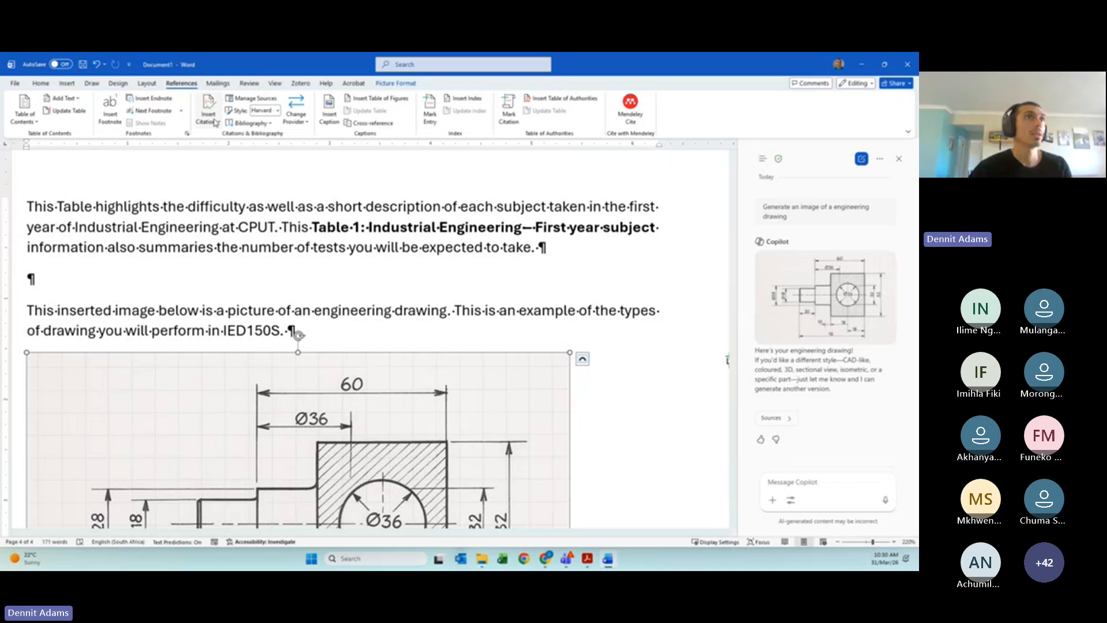
Add the caption "Figure 1: 2D Engineering drawing of a cross section of a pin" below the picture, using the Figure label
click(329, 114)
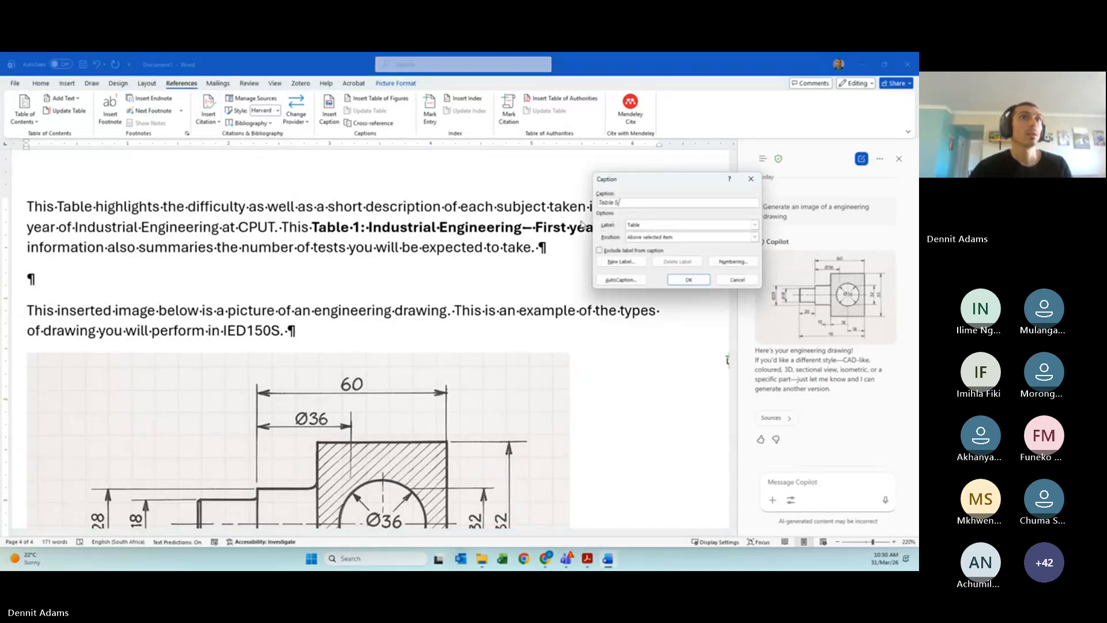
click(668, 225)
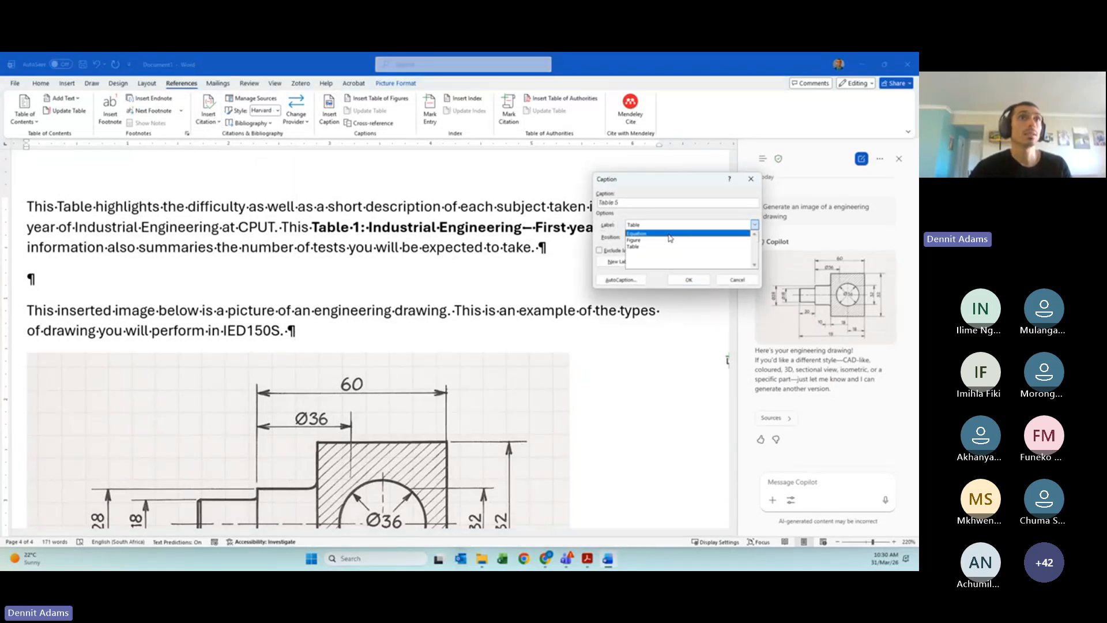
click(633, 240)
click(642, 204)
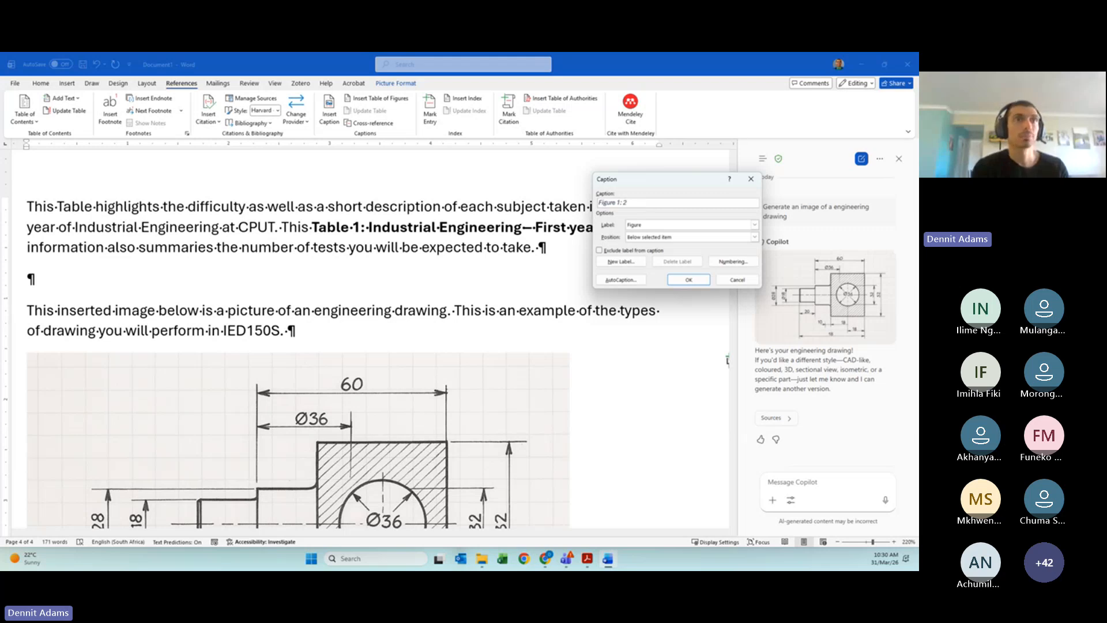
text(D)
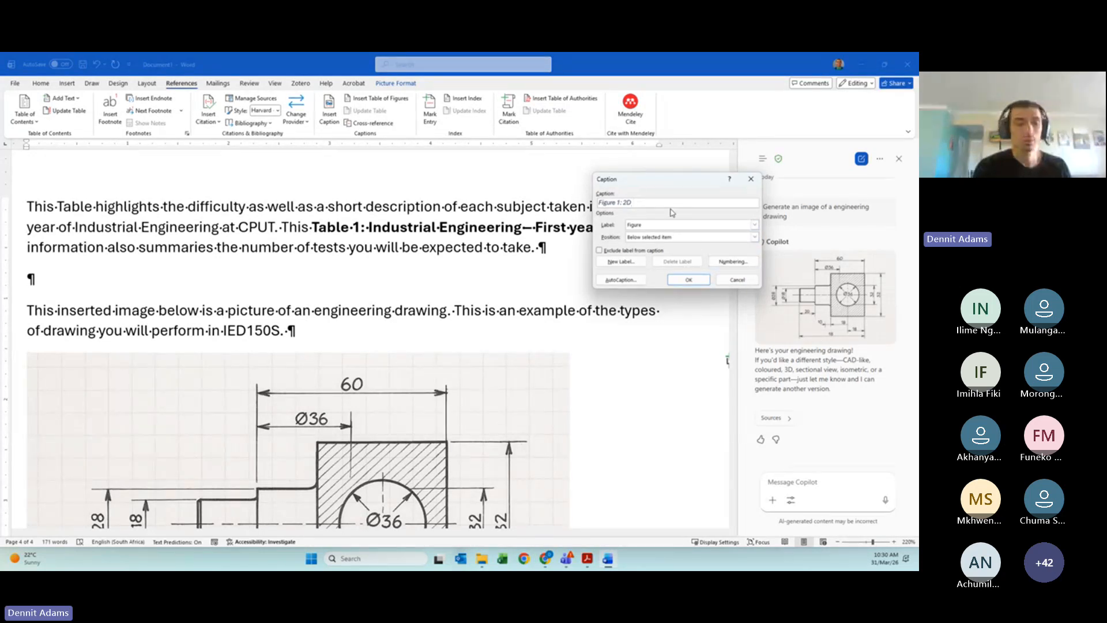
text(ring draw)
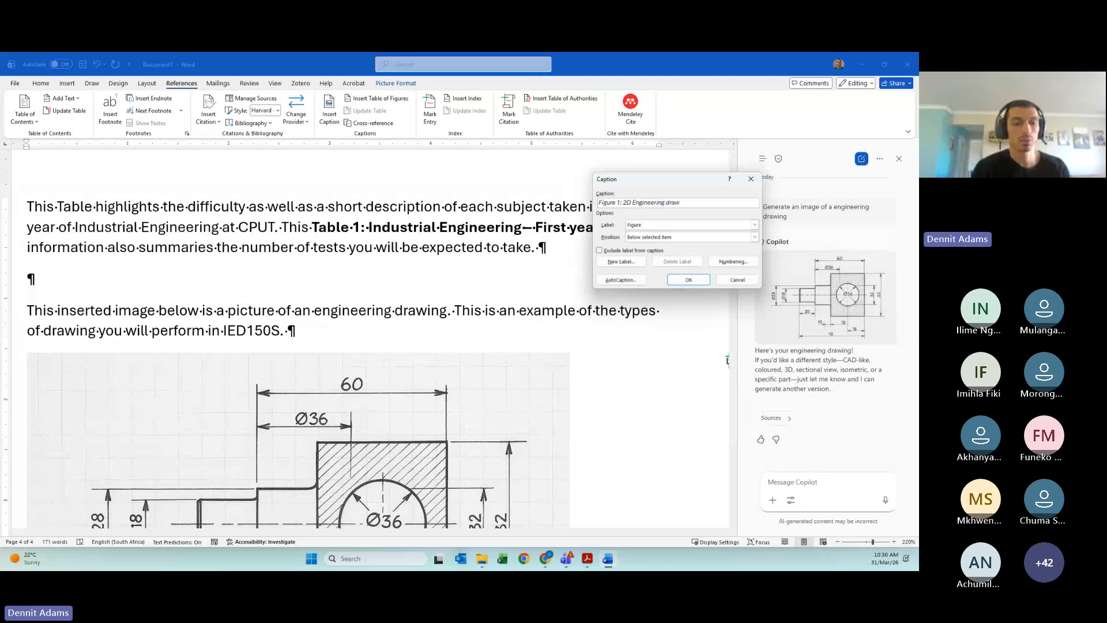
text(ing of a )
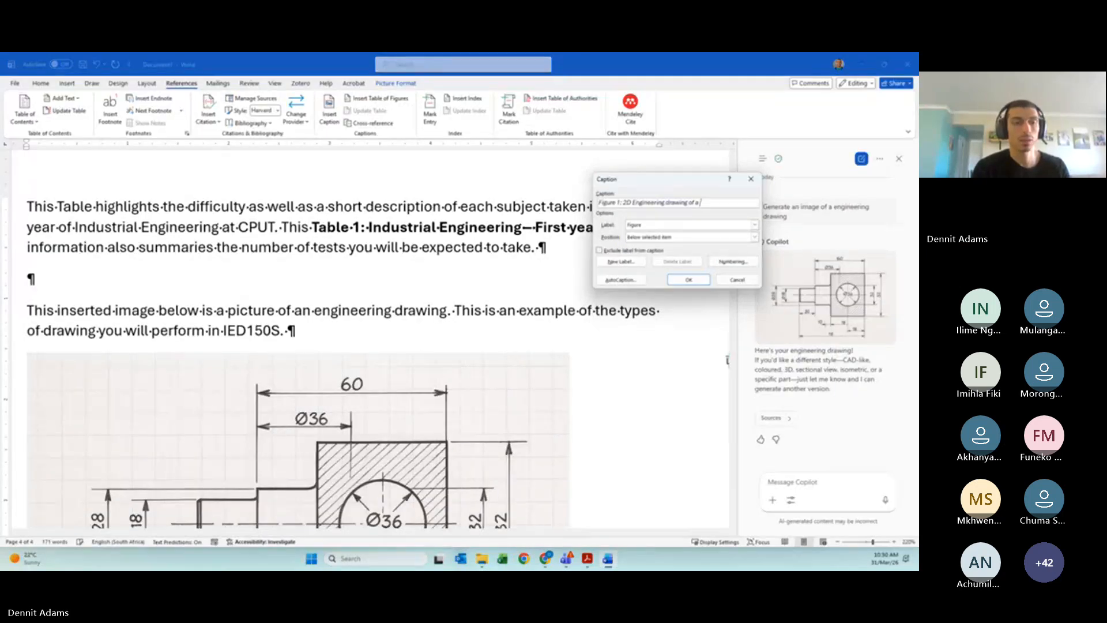
text(cross )
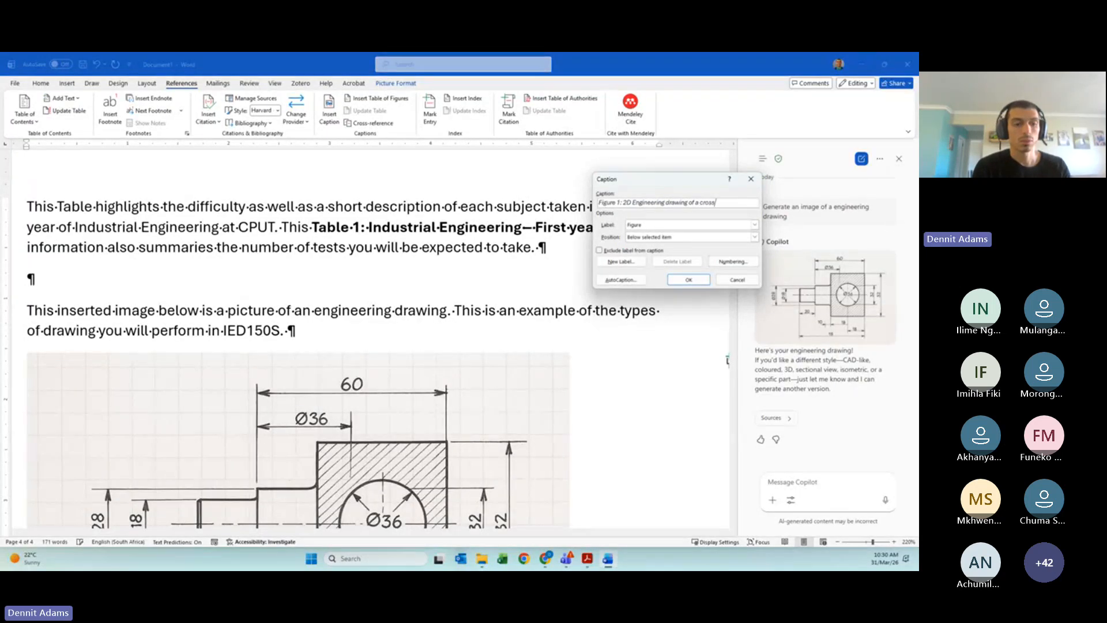
text(section)
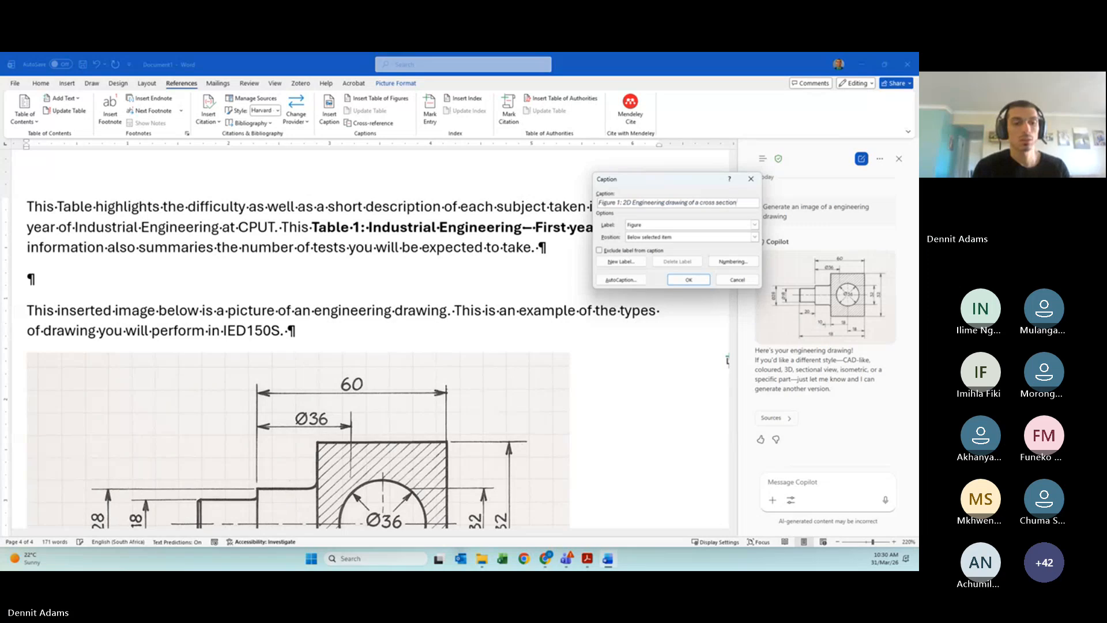
text( of a pic)
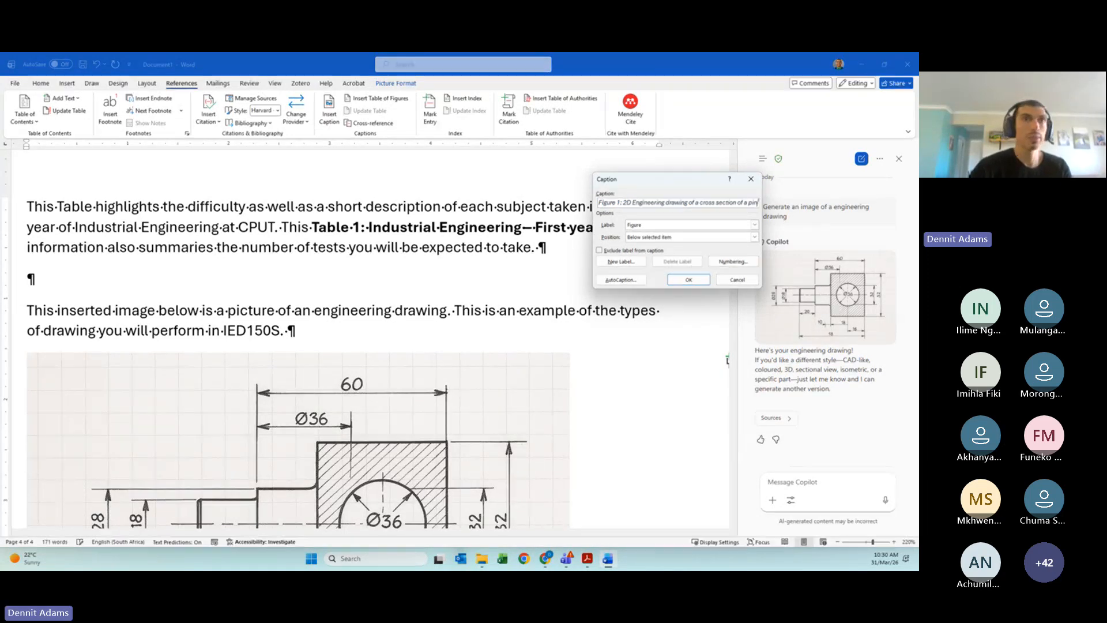
click(688, 280)
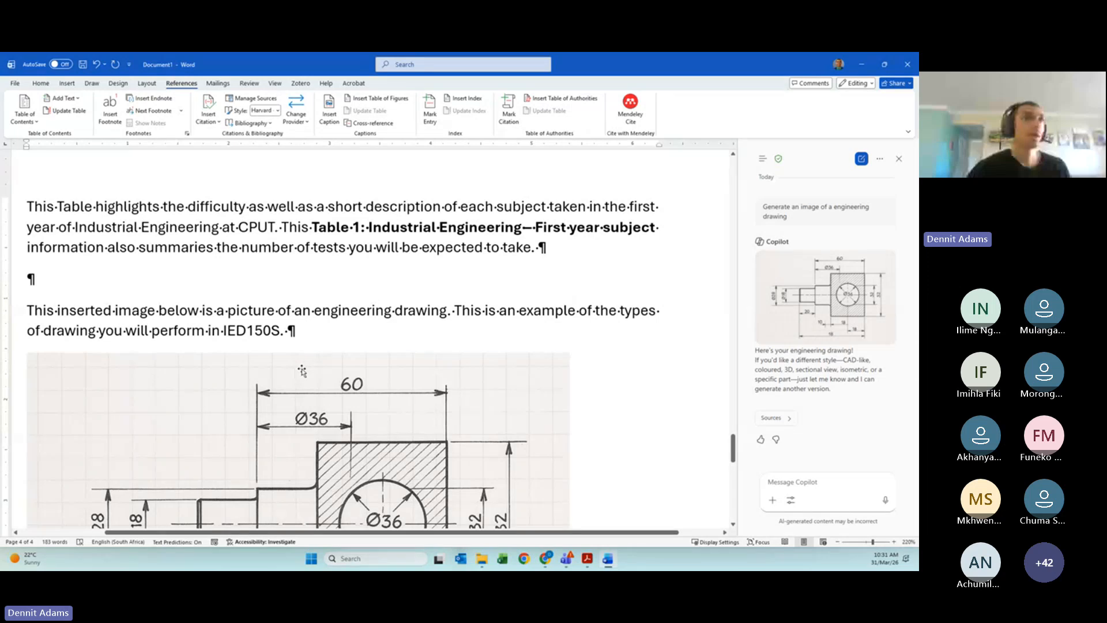
scroll(303, 371, down, 5)
click(179, 346)
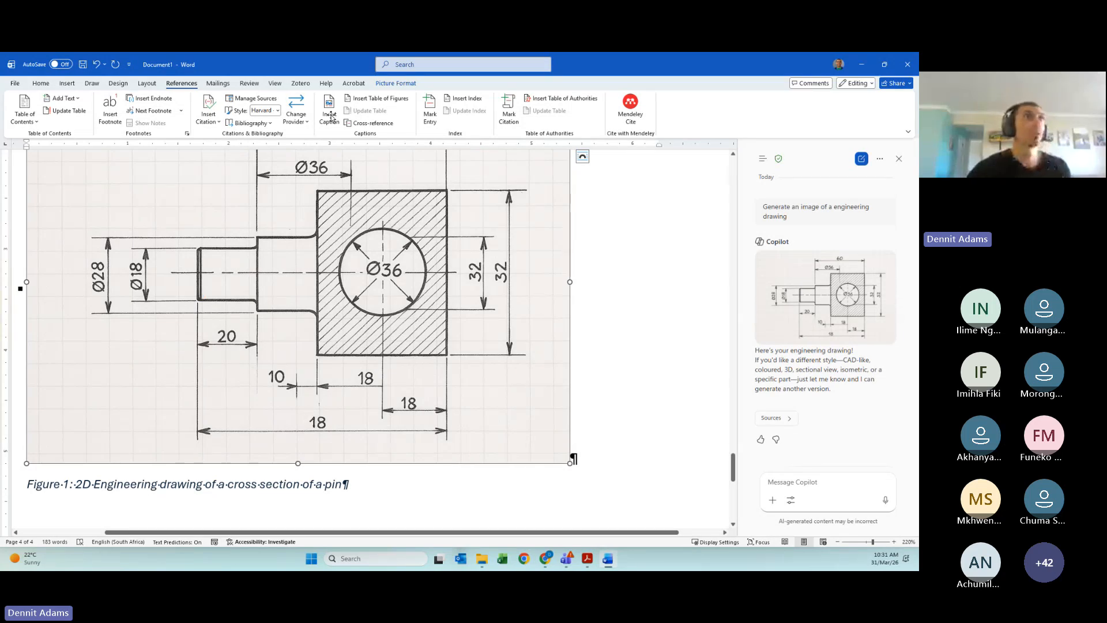
scroll(291, 180, up, 2)
scroll(292, 180, down, 3)
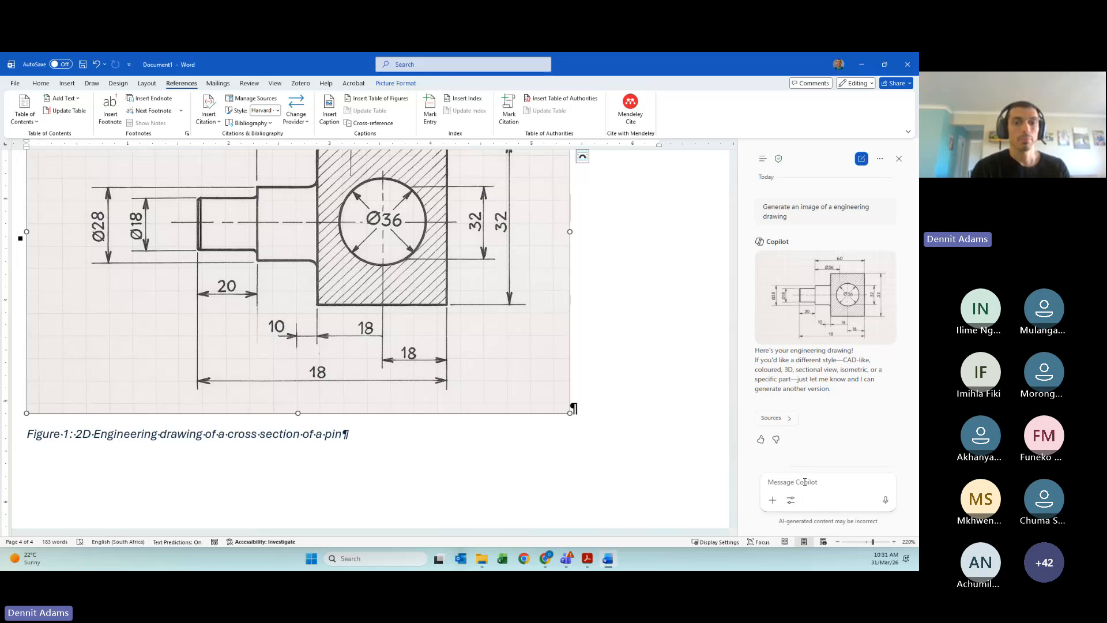
click(804, 482)
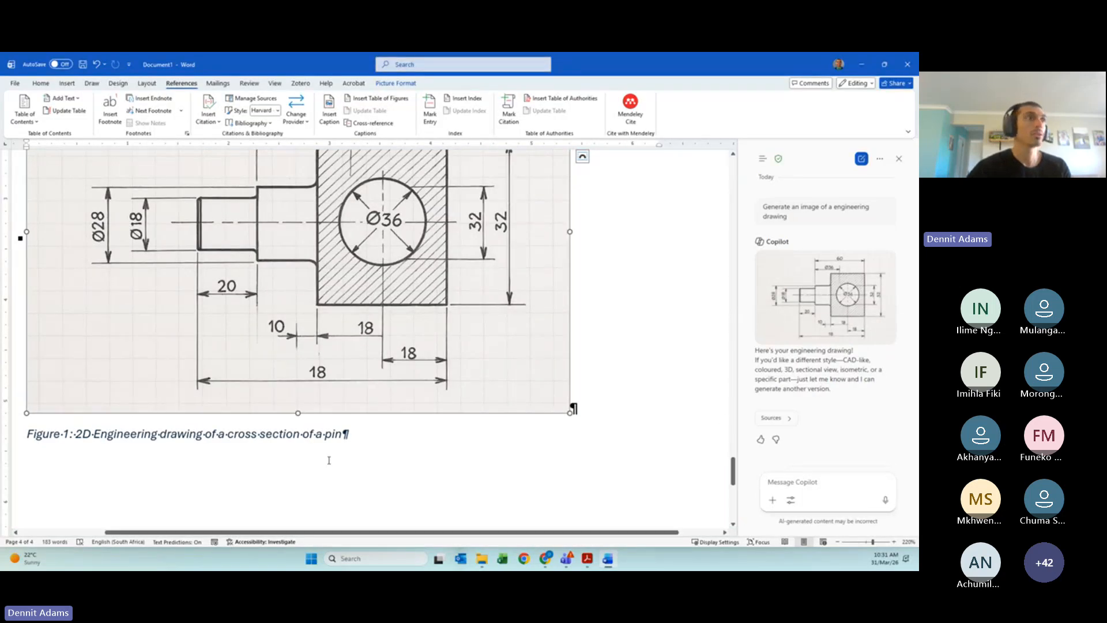
scroll(242, 415, up, 5)
click(310, 384)
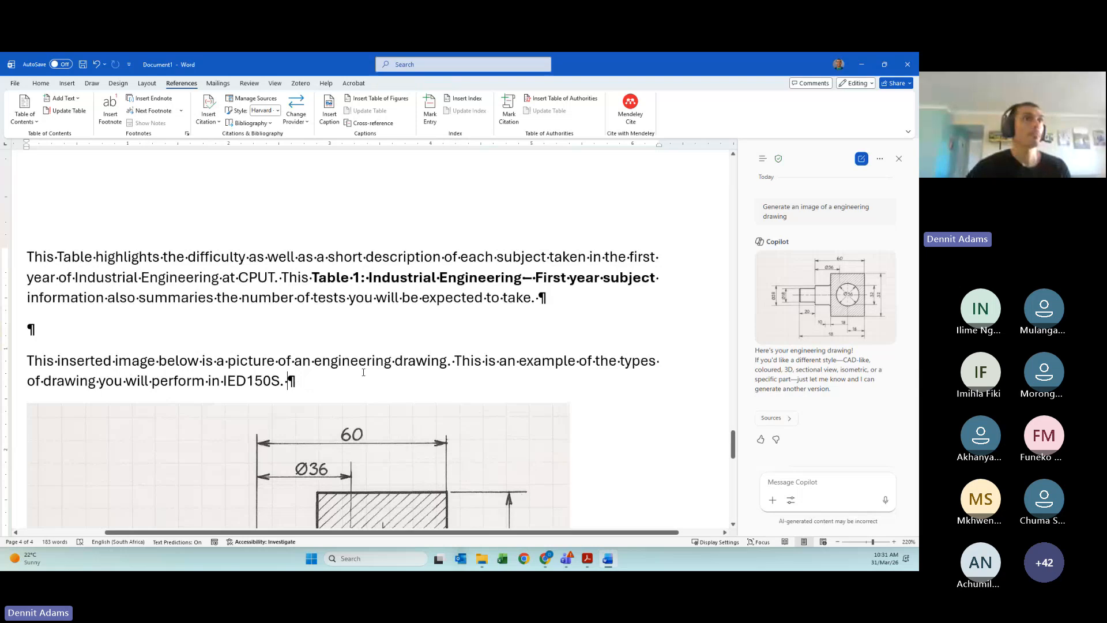
Copy Copilot's reply text into a new paragraph below the Figure 1 caption, leaving one empty paragraph between, and remove its line break
scroll(266, 373, down, 6)
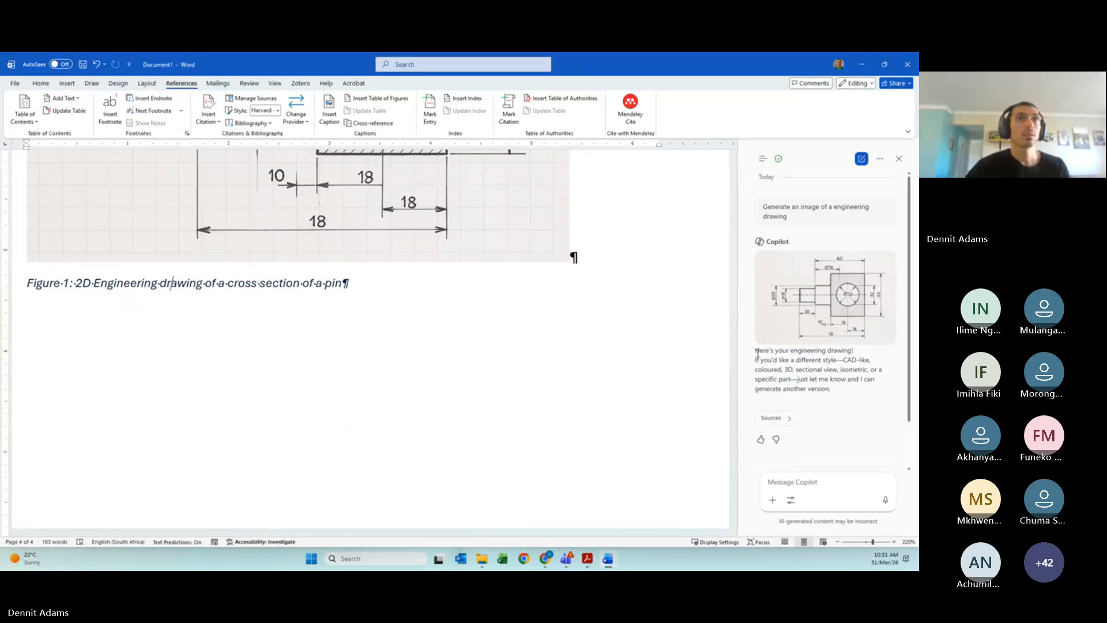
drag(765, 353, 845, 398)
key(ctrl+c)
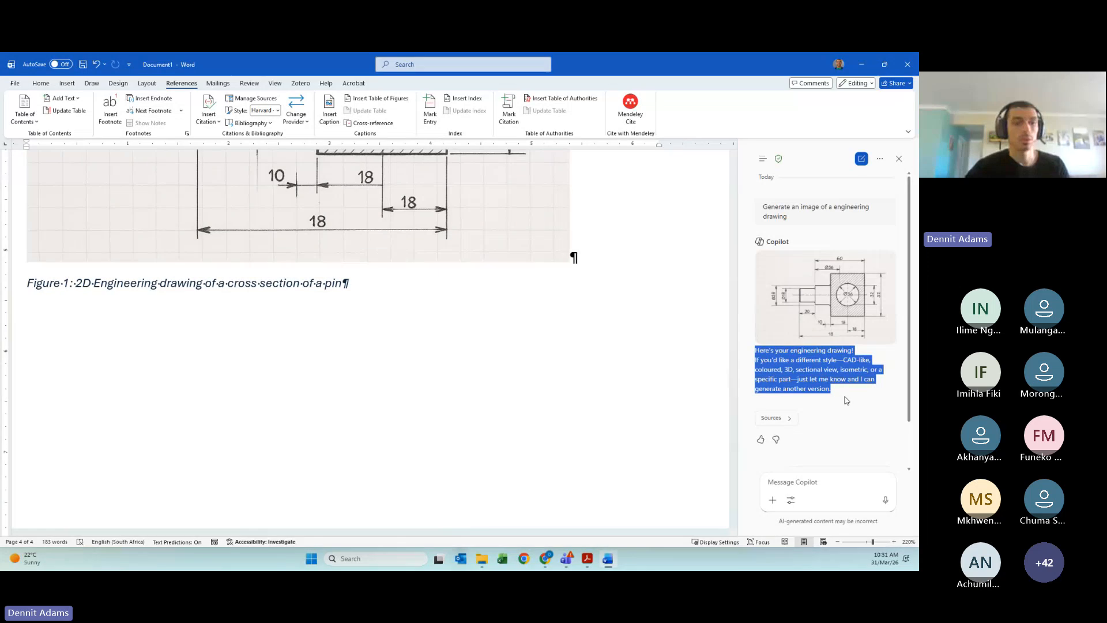
click(440, 285)
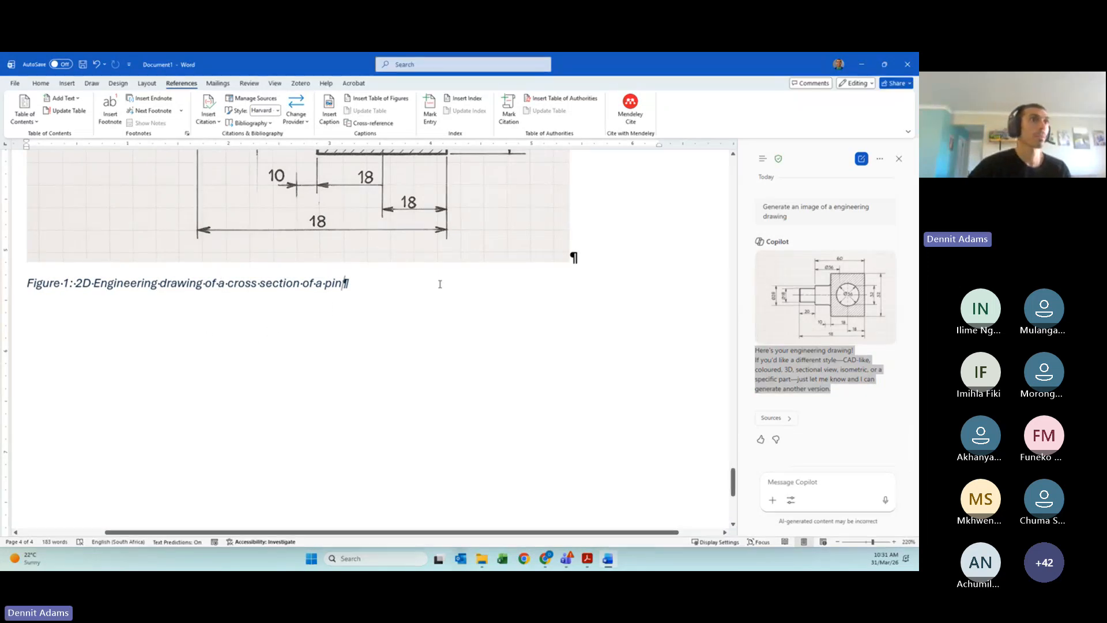
key(Return)
key(Return)
key(ctrl+v)
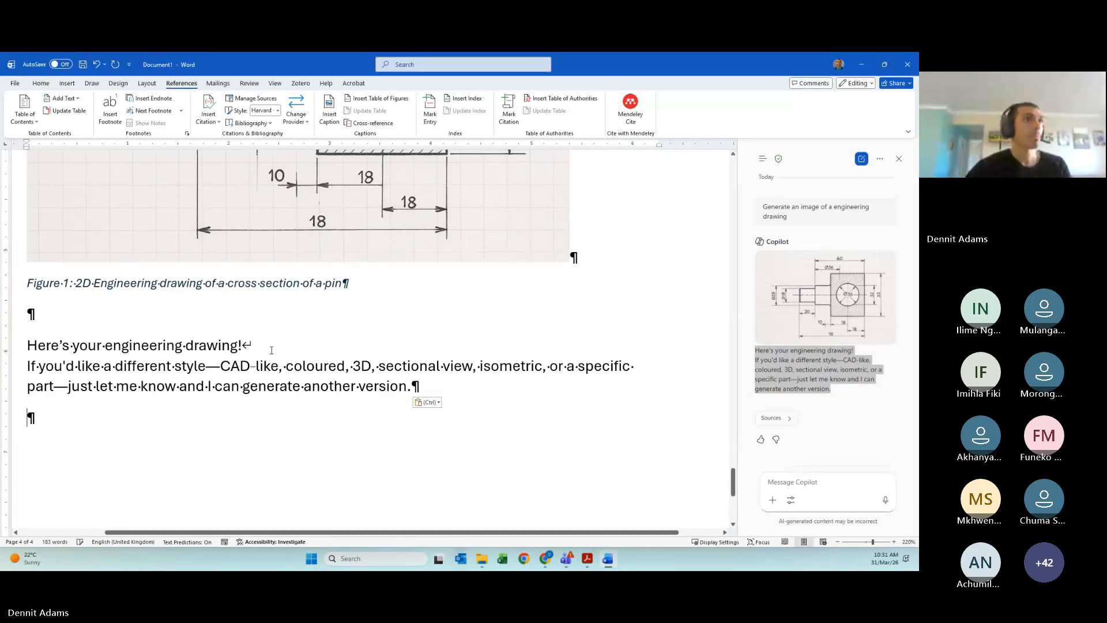
key(Delete)
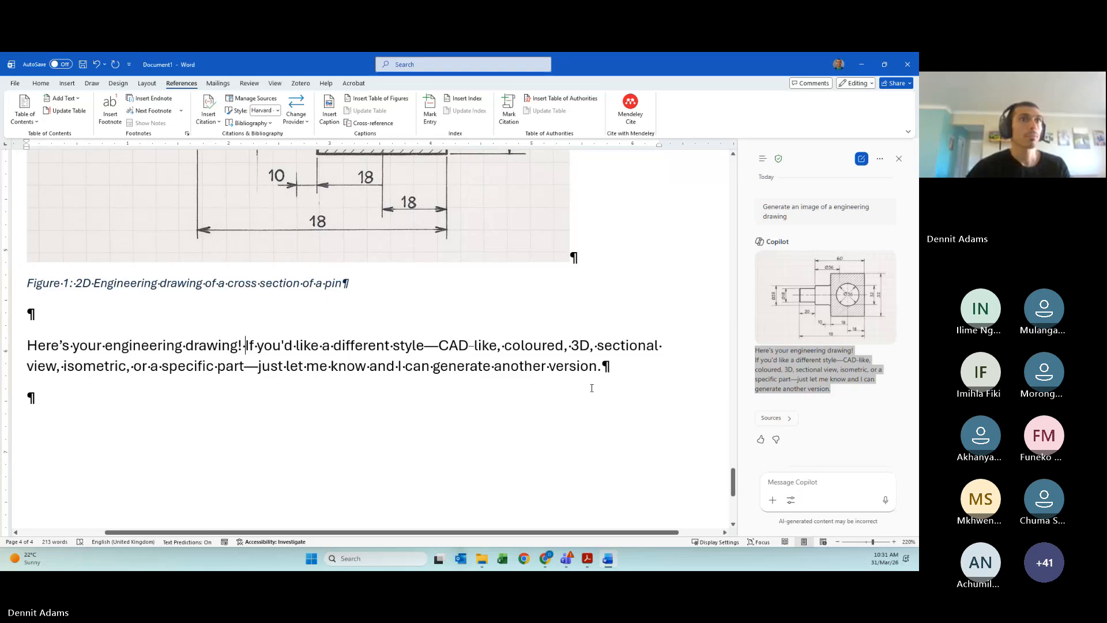
click(626, 372)
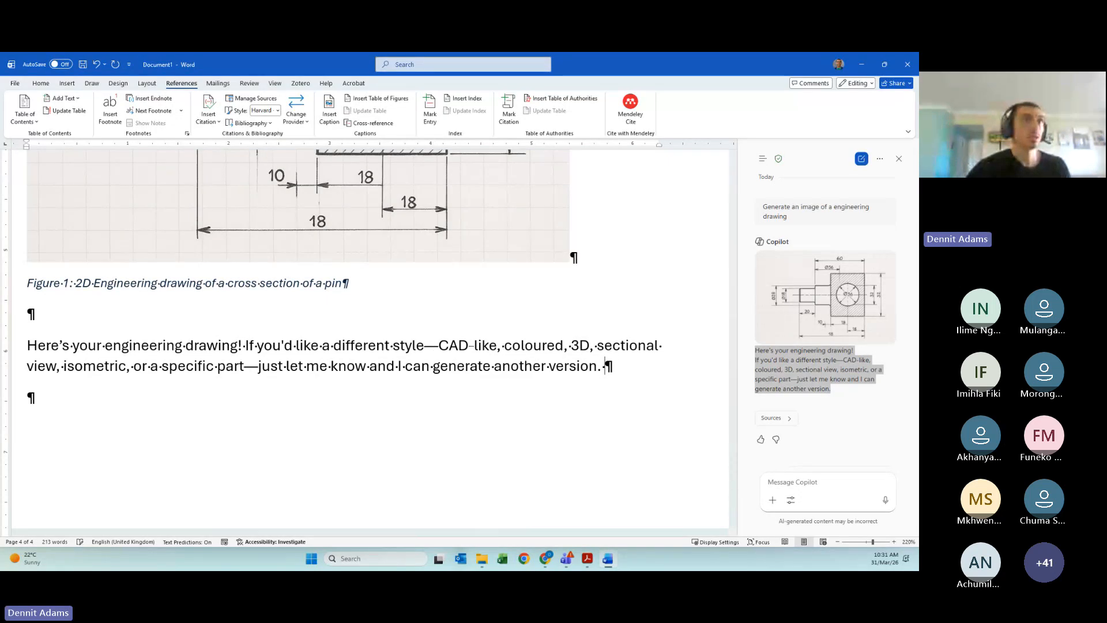
text(This)
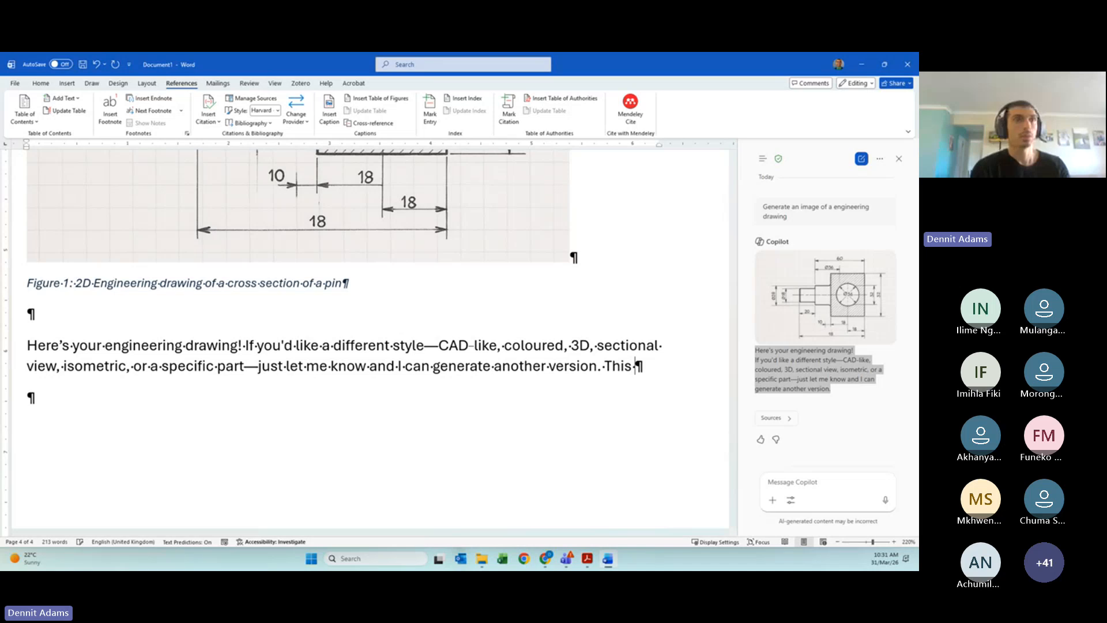
key(BackSpace)
key(BackSpace)
key(BackSpace)
key(BackSpace)
scroll(170, 368, up, 10)
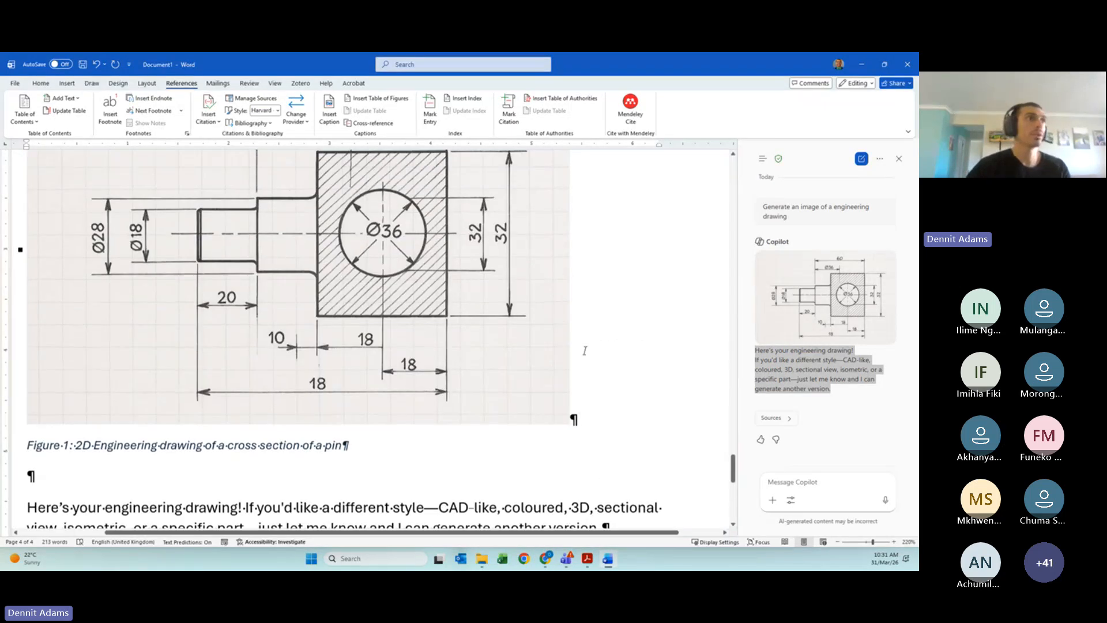
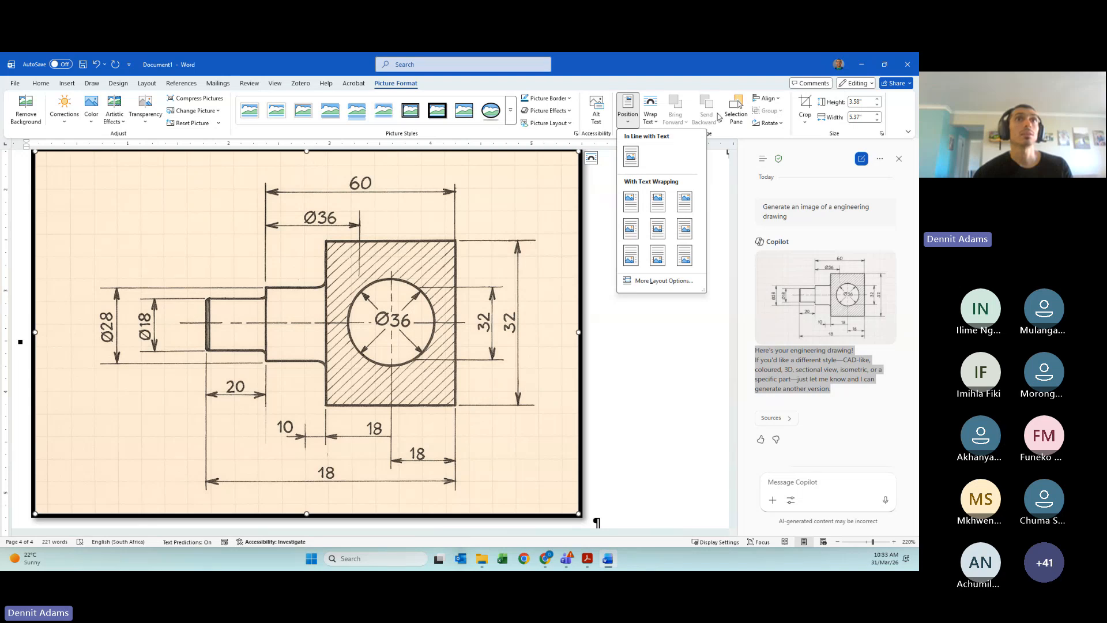
Centre the engineering drawing horizontally between the page margins
click(770, 98)
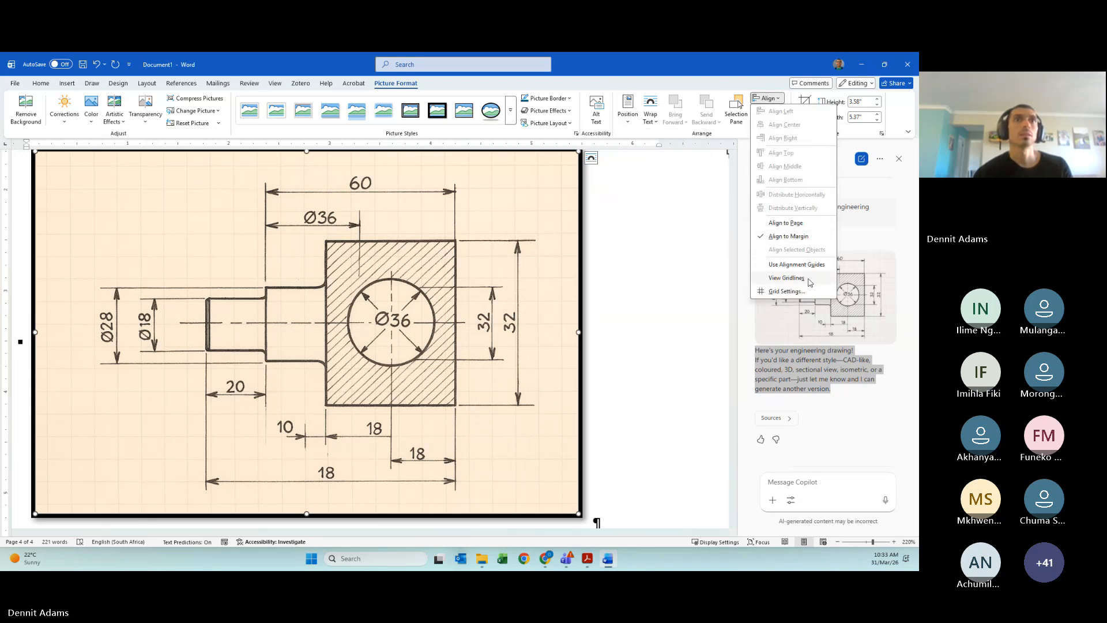
click(898, 108)
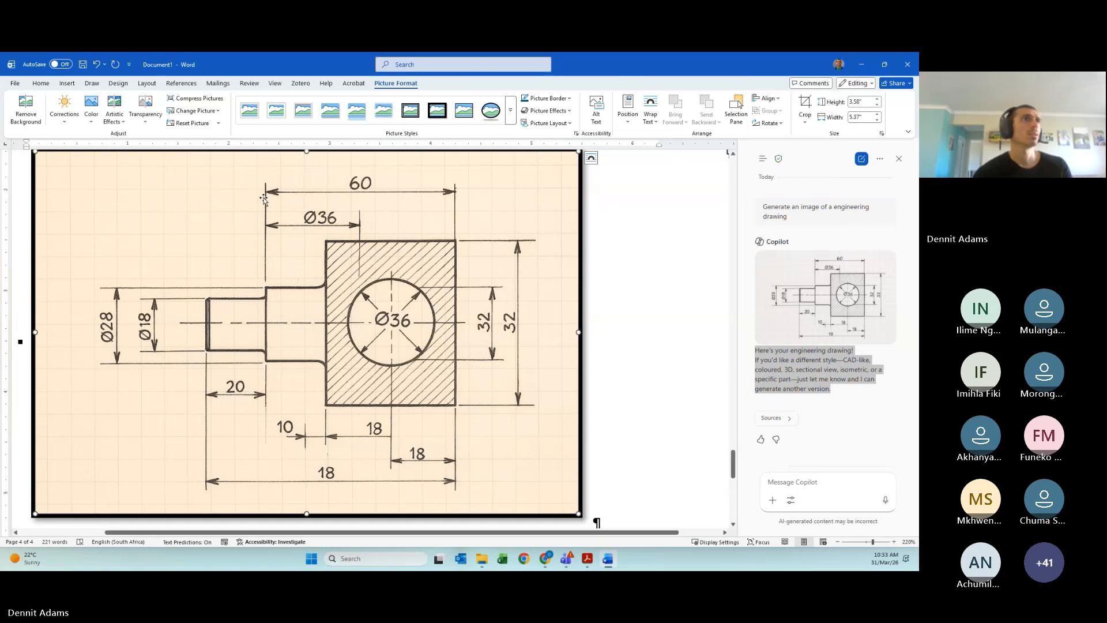
click(42, 85)
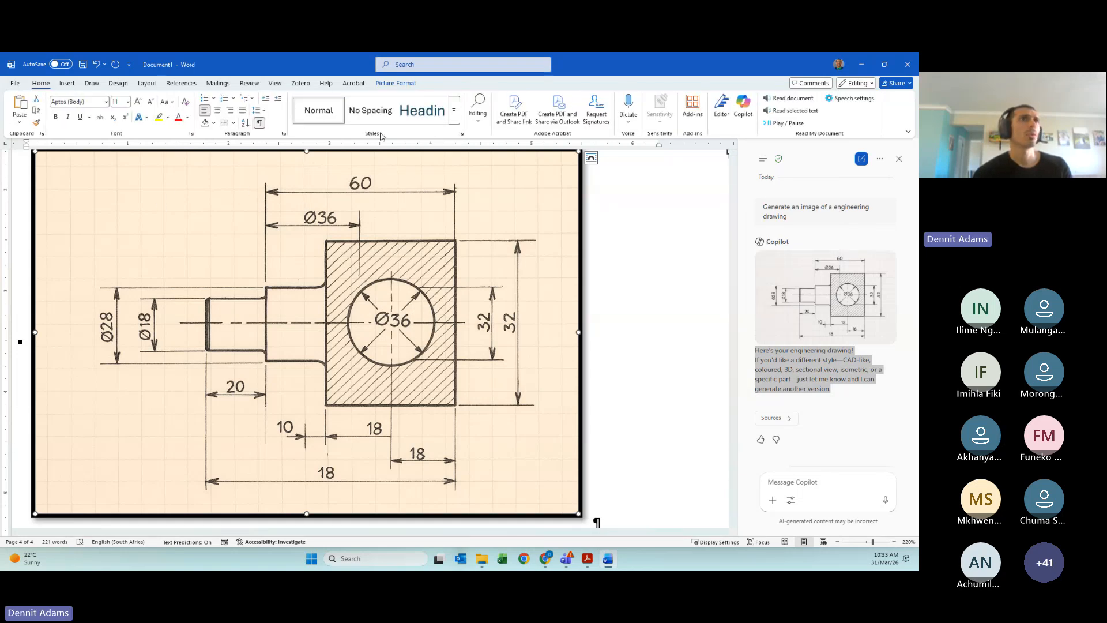
scroll(239, 253, down, 3)
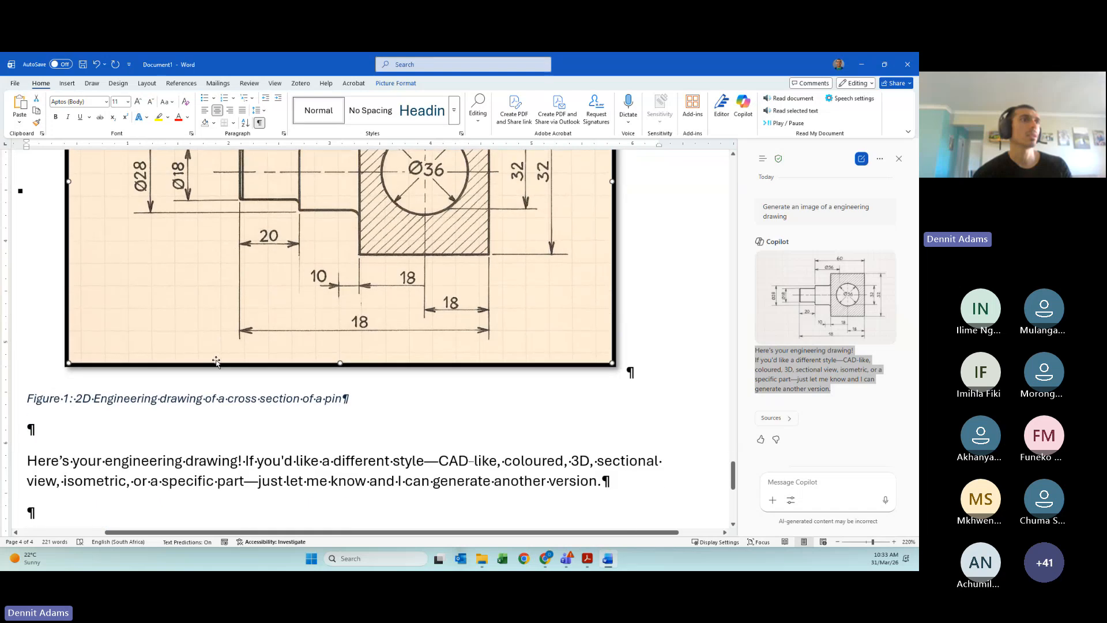
Centre the Figure 1 caption beneath the engineering drawing
click(199, 396)
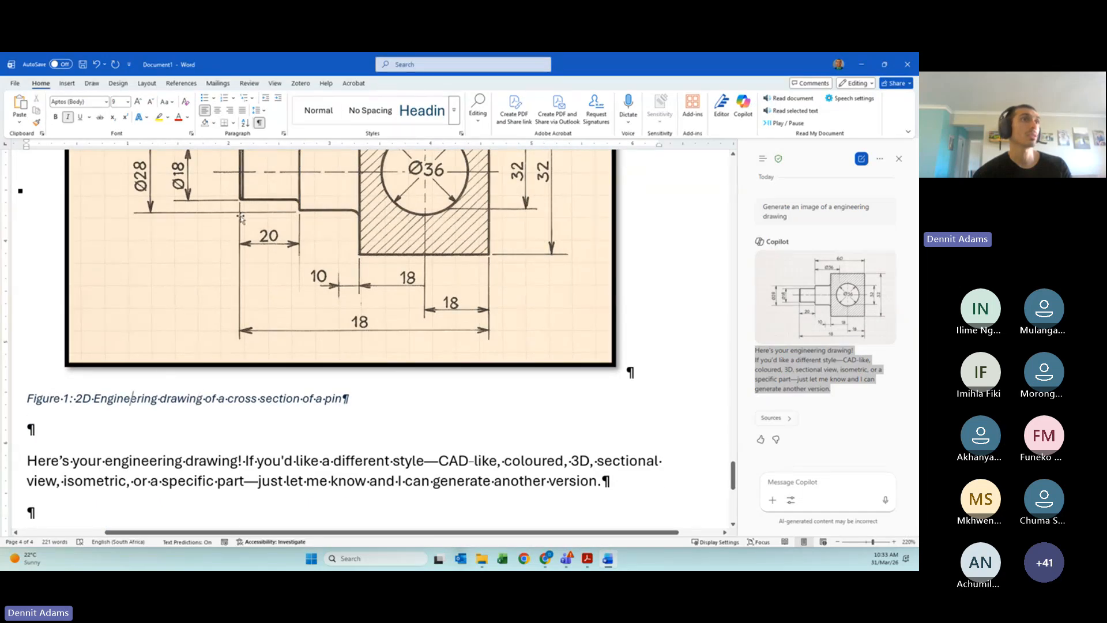
click(180, 84)
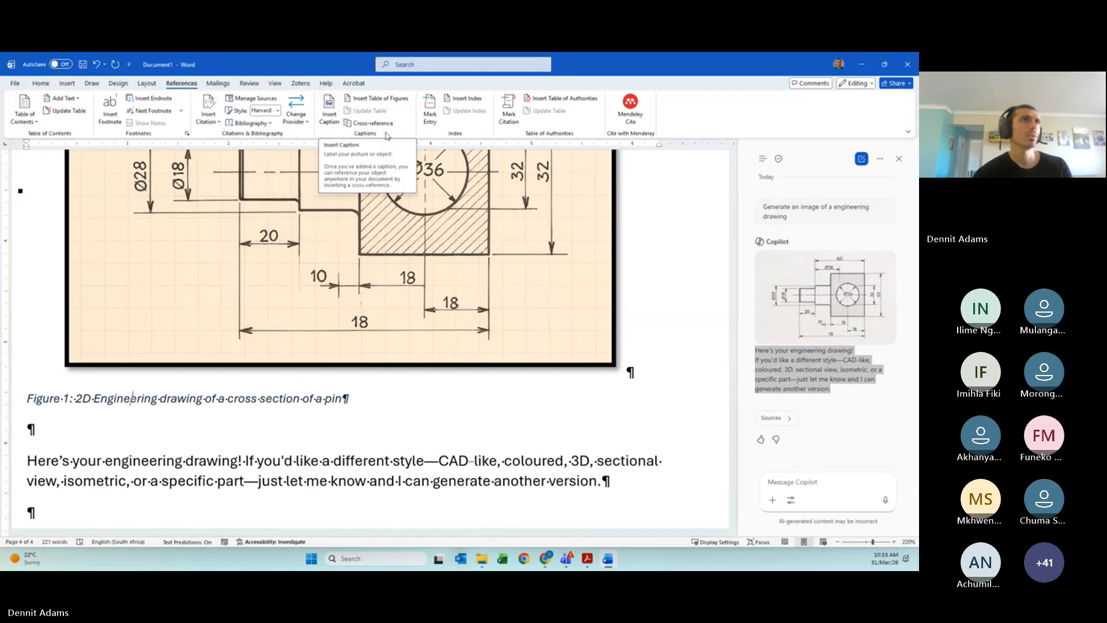
click(56, 84)
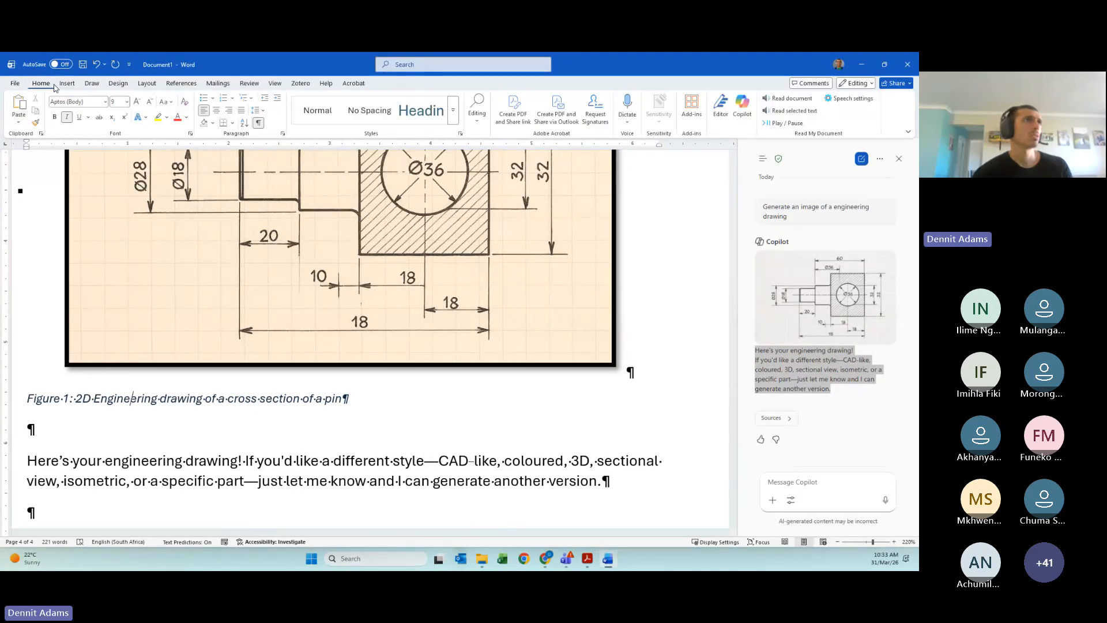
click(217, 110)
click(312, 329)
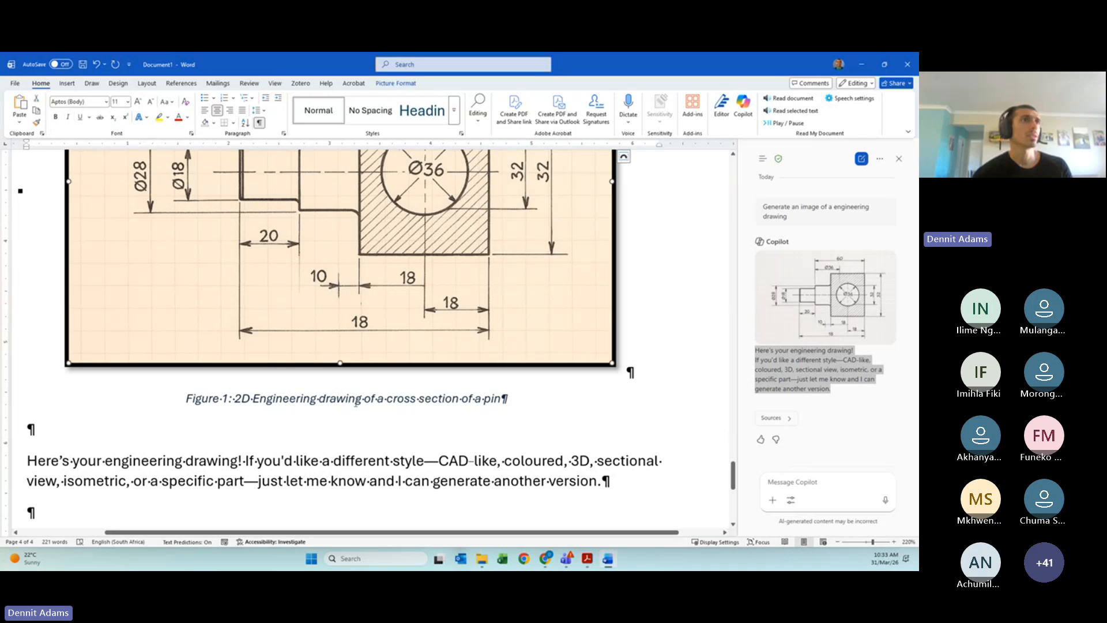
click(251, 399)
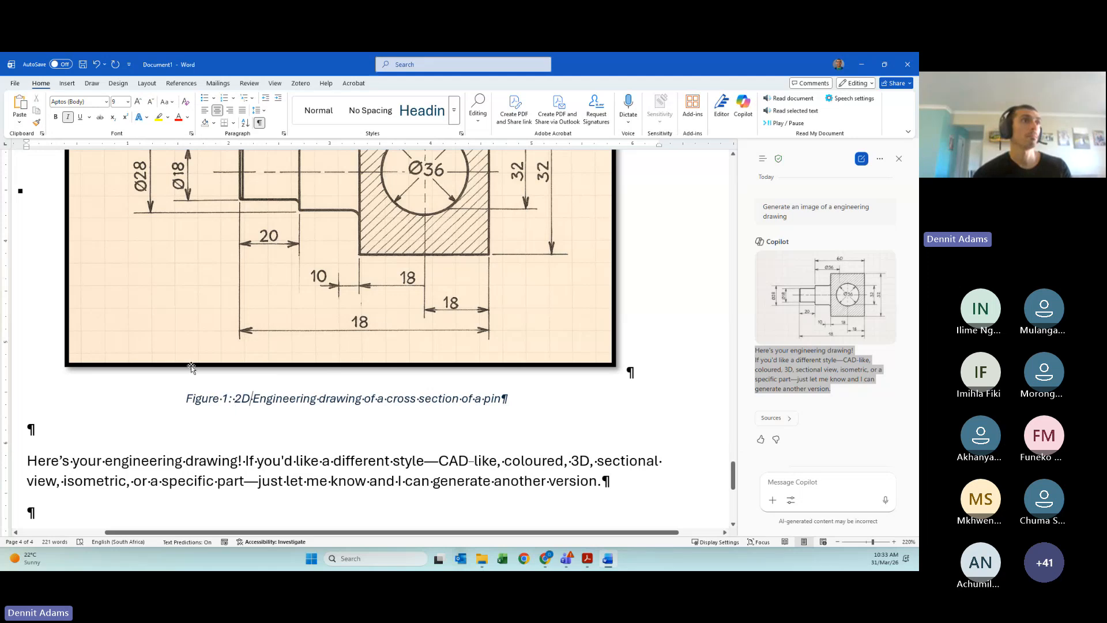
Add three more empty paragraphs at the end of the document, below the pasted Copilot text
scroll(387, 293, down, 2)
click(404, 360)
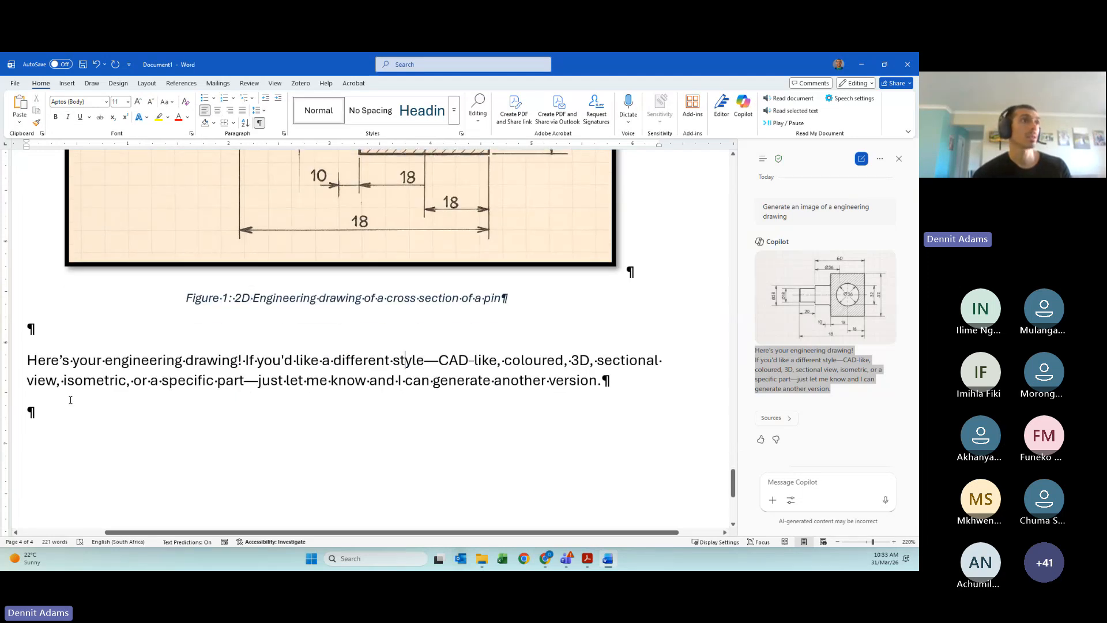
scroll(75, 398, down, 1)
scroll(142, 366, up, 2)
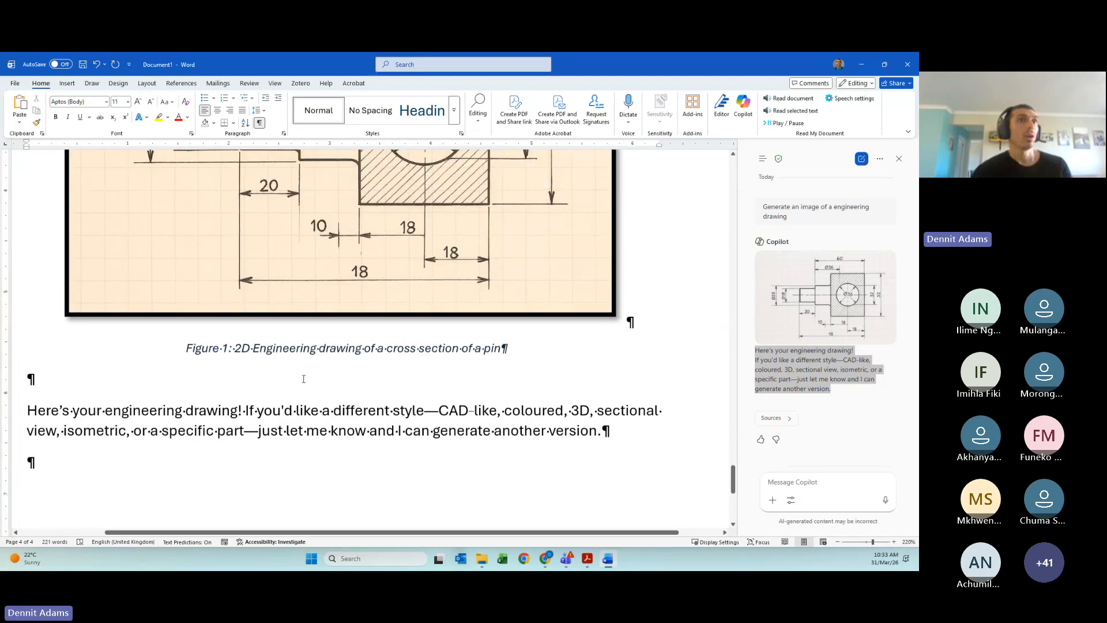
scroll(261, 327, down, 2)
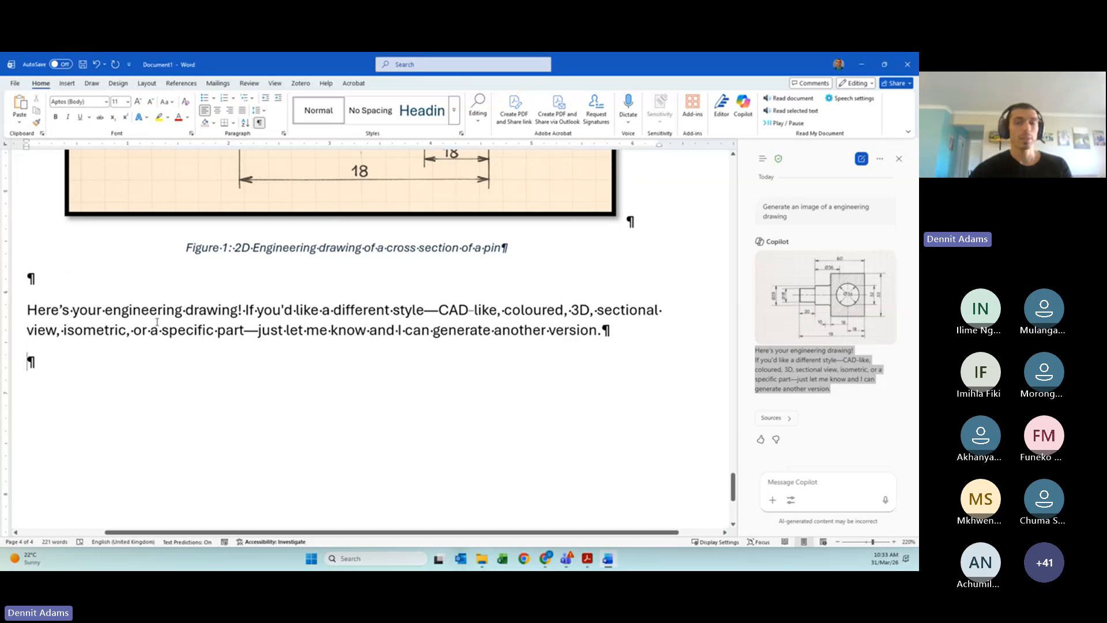
key(Return)
key(Return)
key(Return)
scroll(107, 394, down, 1)
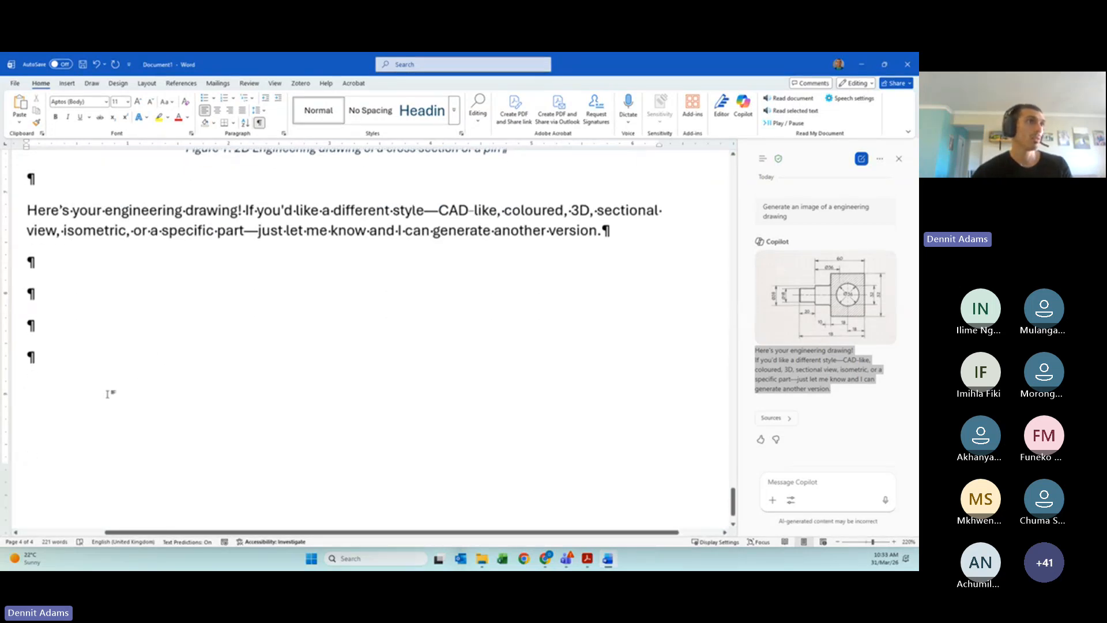
scroll(107, 393, down, 2)
scroll(107, 394, up, 1)
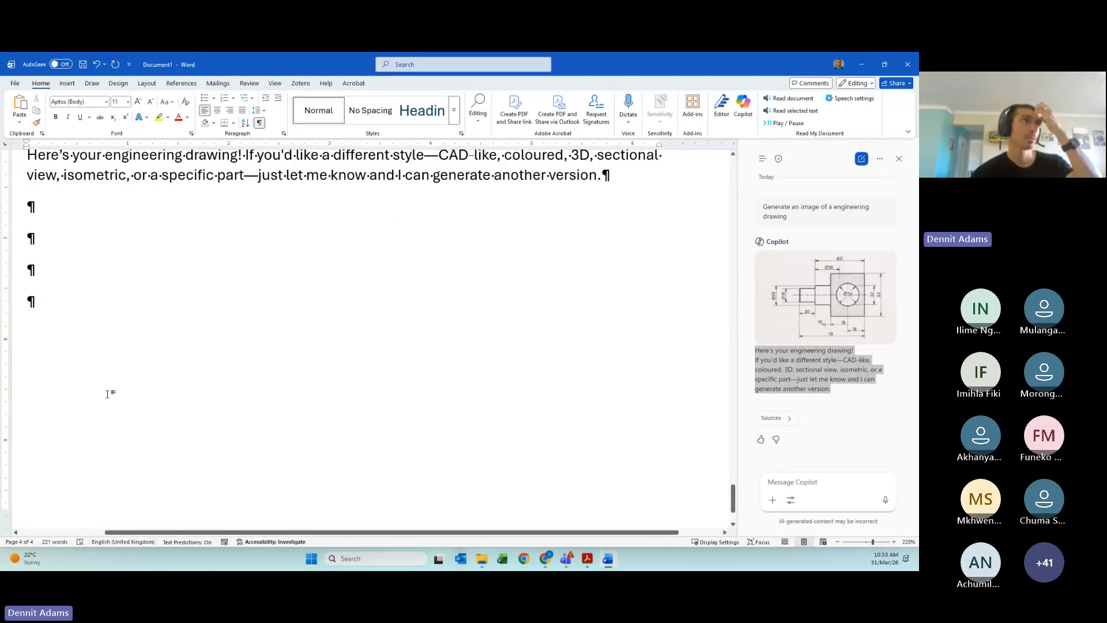
Insert the stock image of lipsticks and nail polishes in the last empty paragraph of the document
click(67, 83)
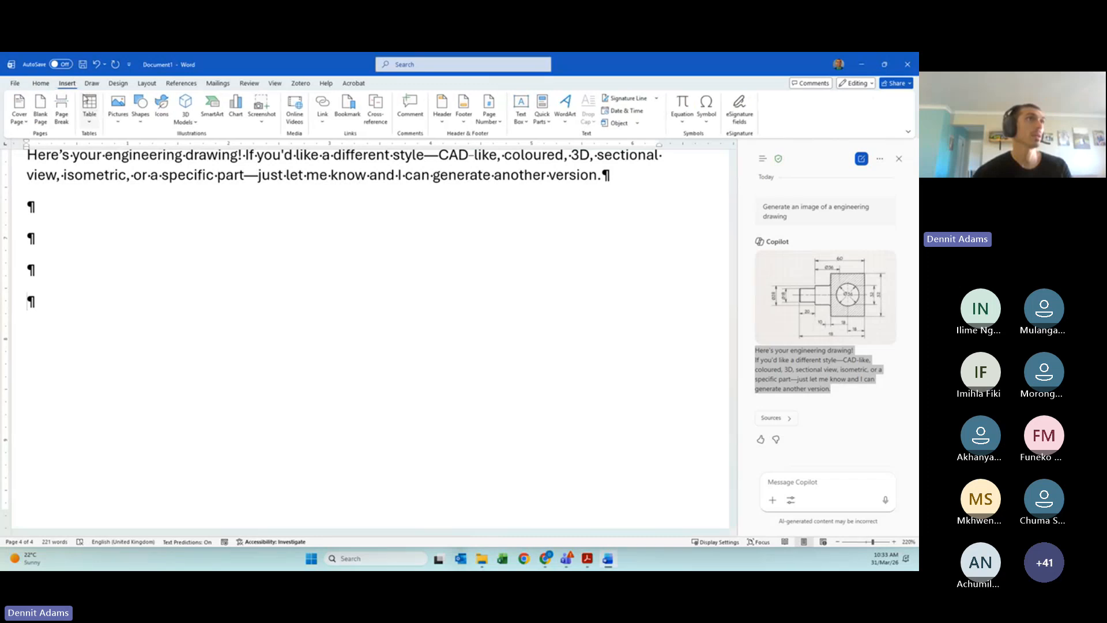
click(118, 110)
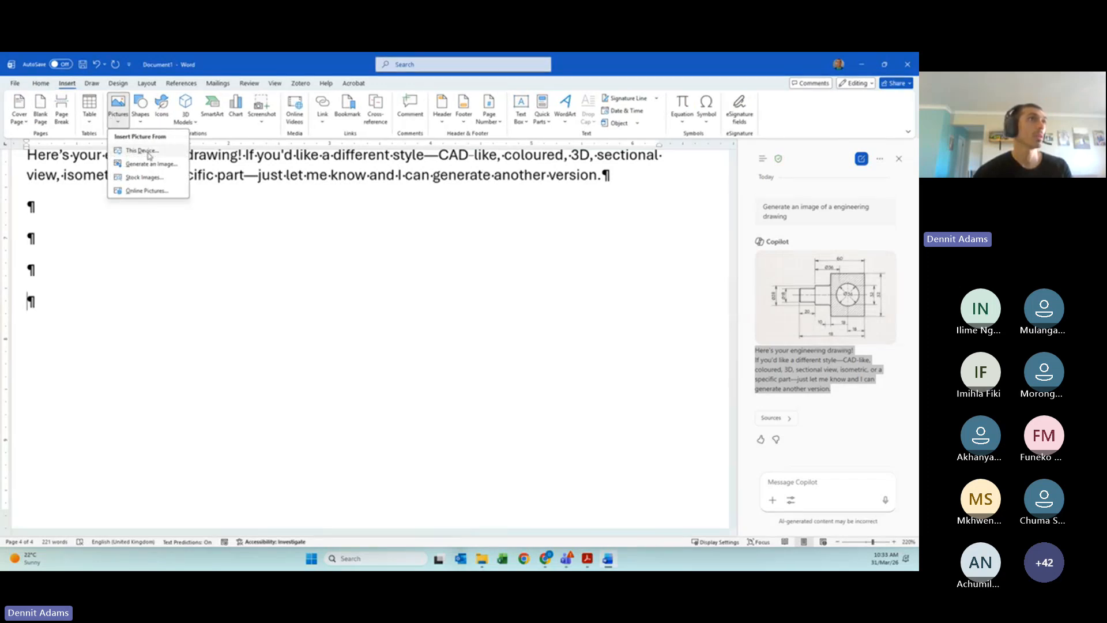
click(144, 176)
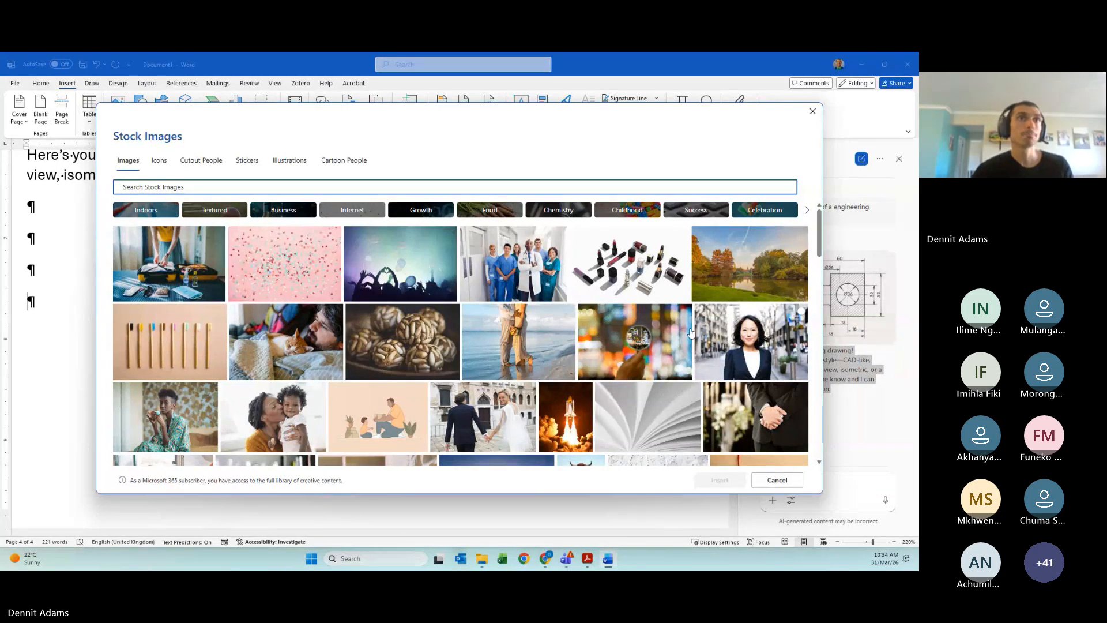
click(631, 264)
click(720, 479)
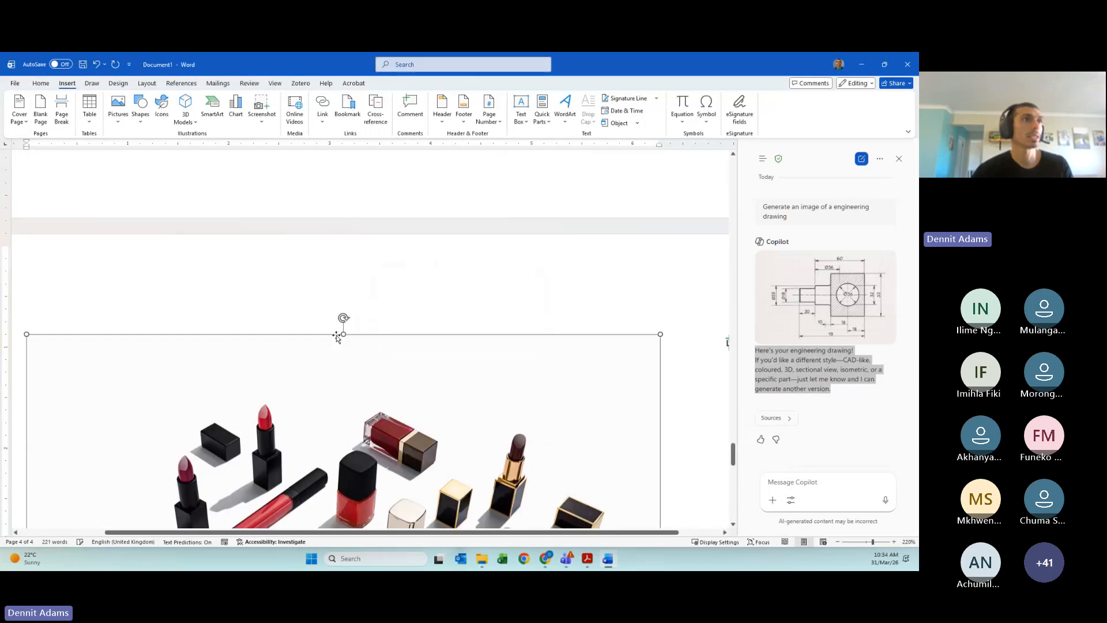
Shrink the inserted cosmetics picture proportionally to about 4.3 inches wide
scroll(336, 378, down, 4)
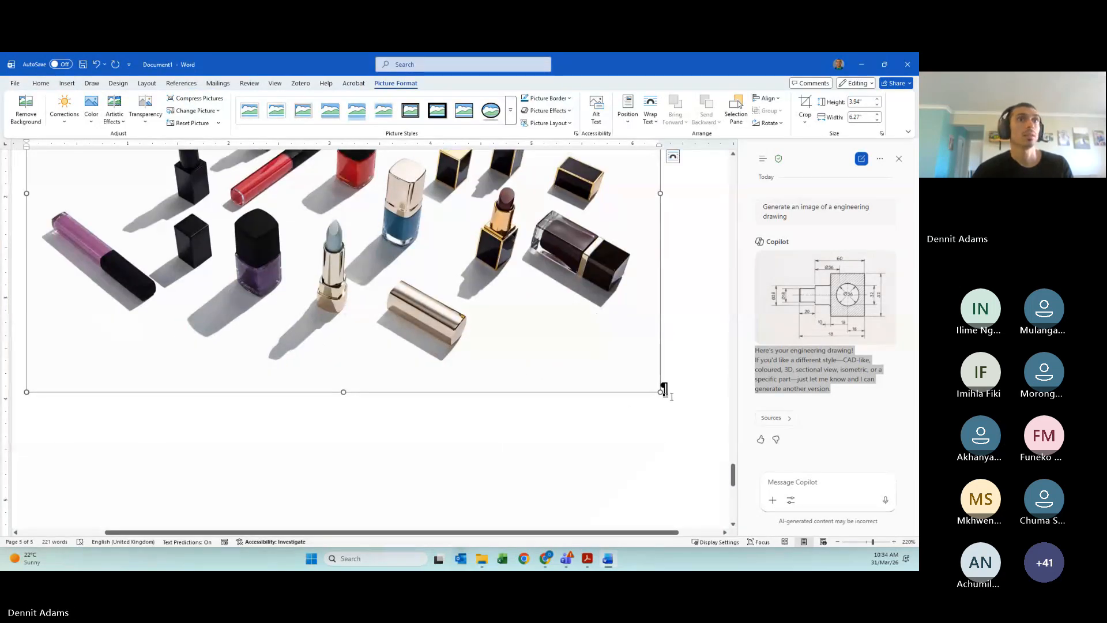
drag(659, 391, 379, 269)
scroll(341, 372, up, 5)
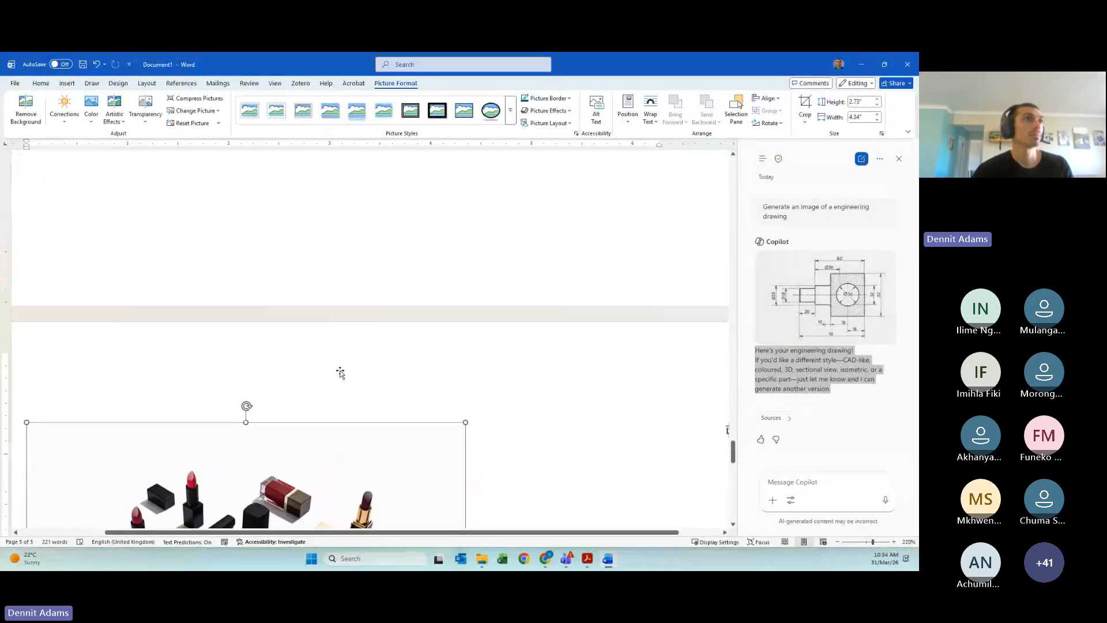
scroll(340, 377, down, 3)
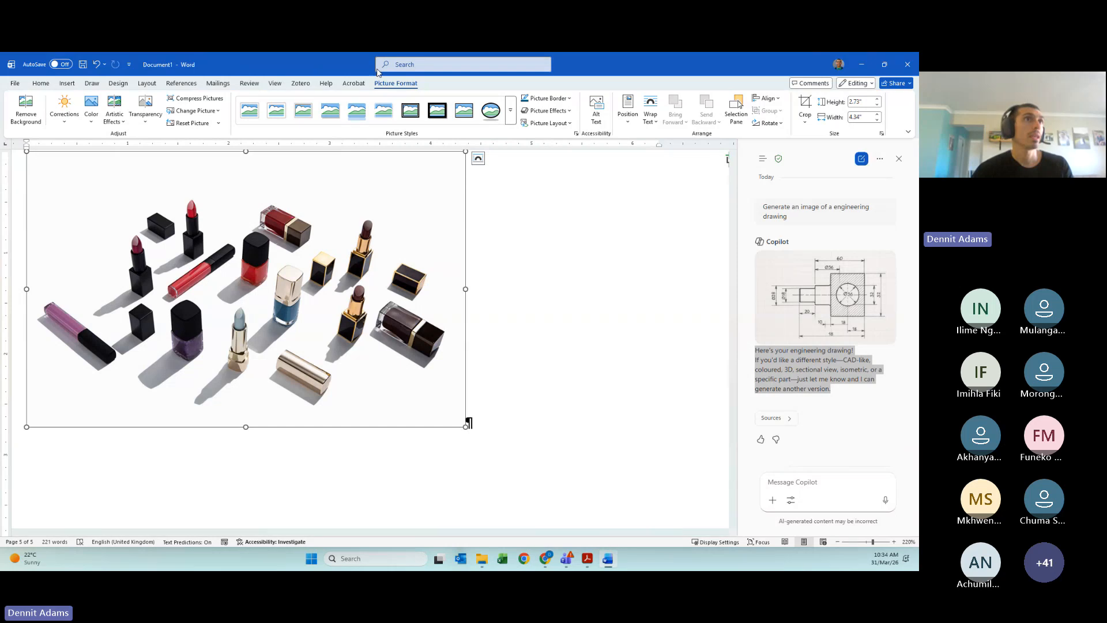
Add the caption "Figure 2: Make up" below the selected cosmetics picture
click(65, 84)
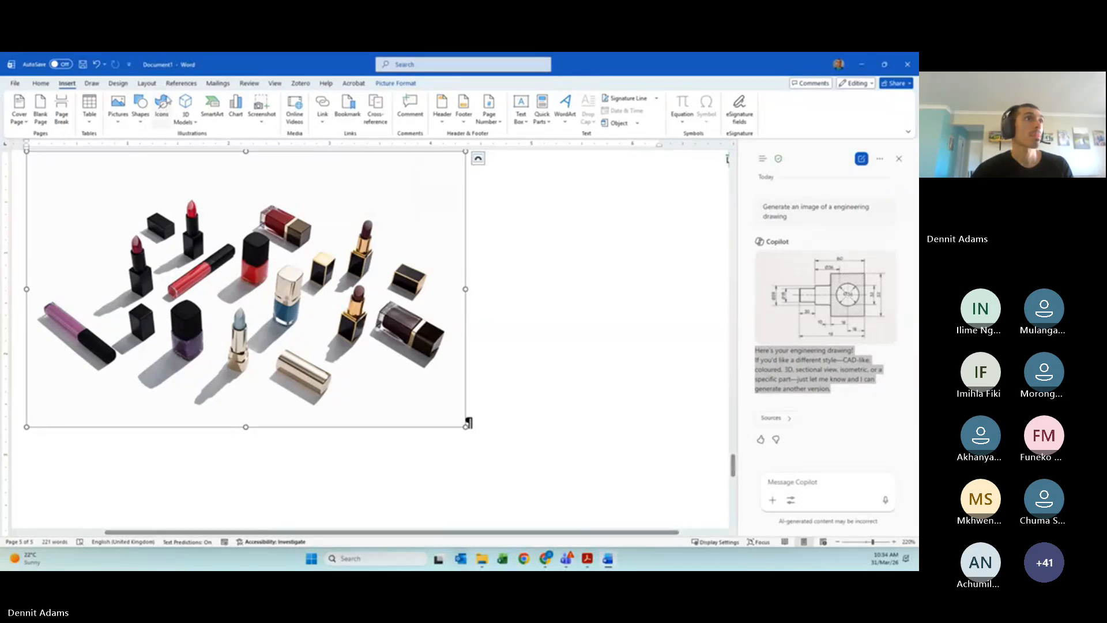
click(180, 84)
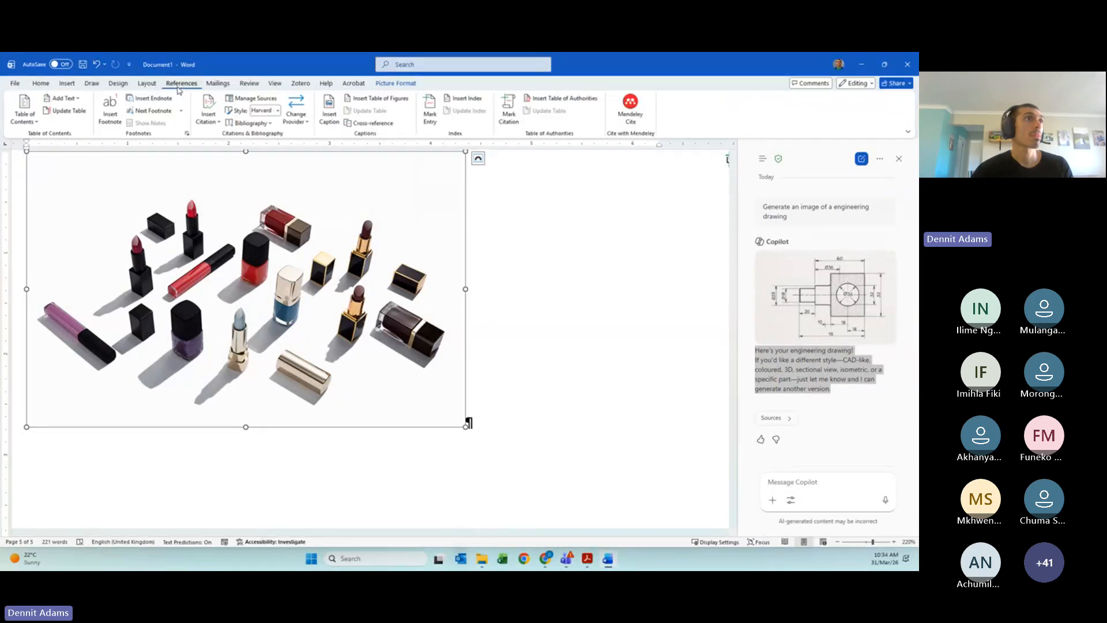
click(329, 114)
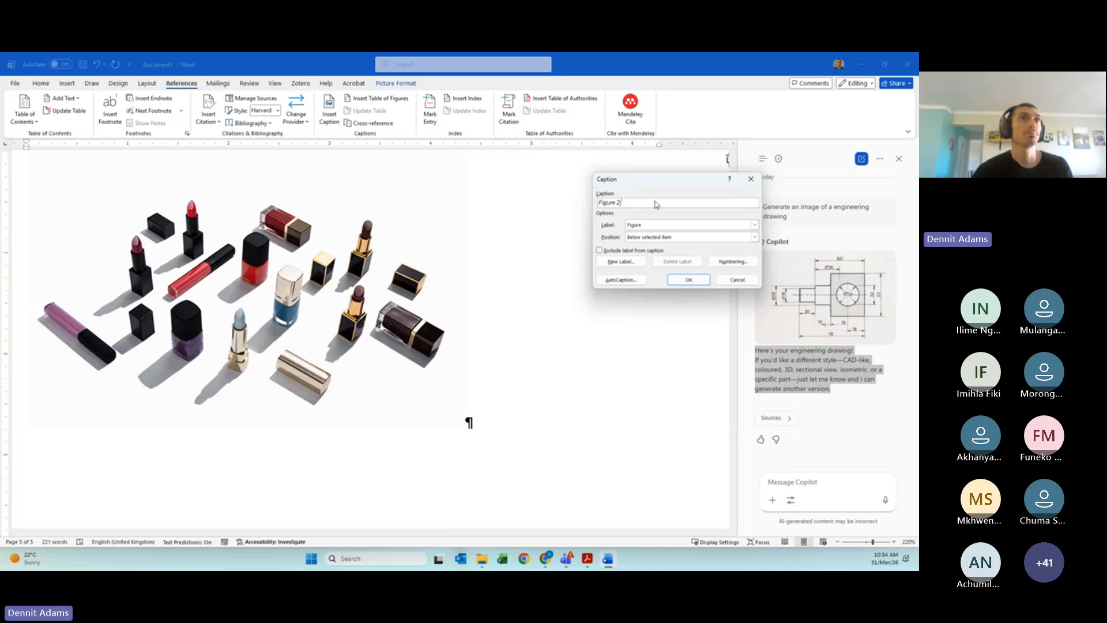
text(:)
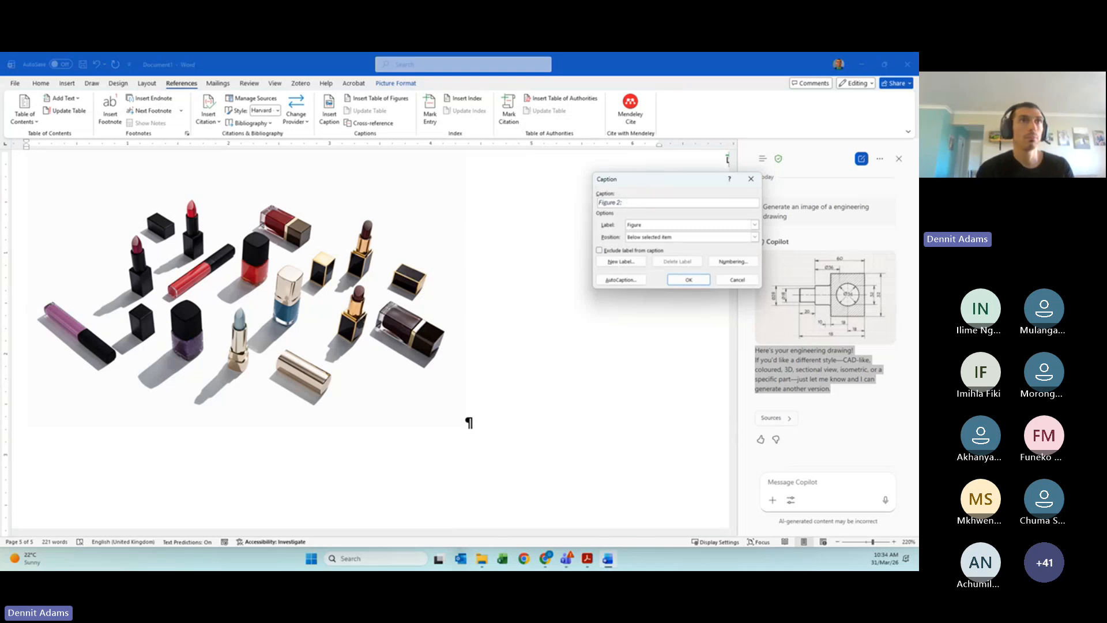
text( <ake up)
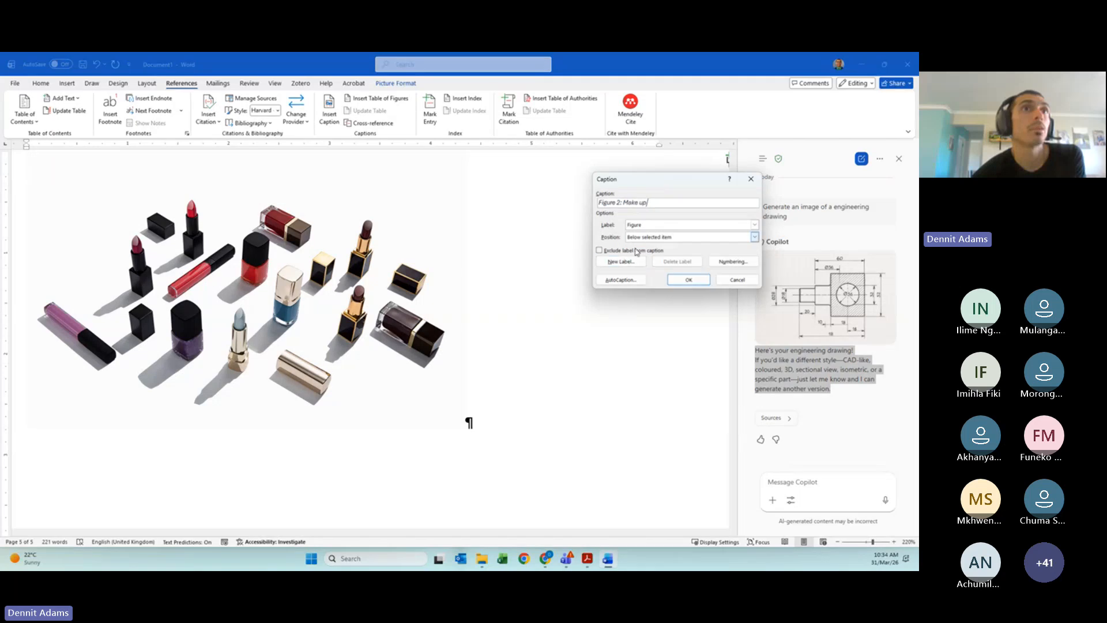
click(667, 237)
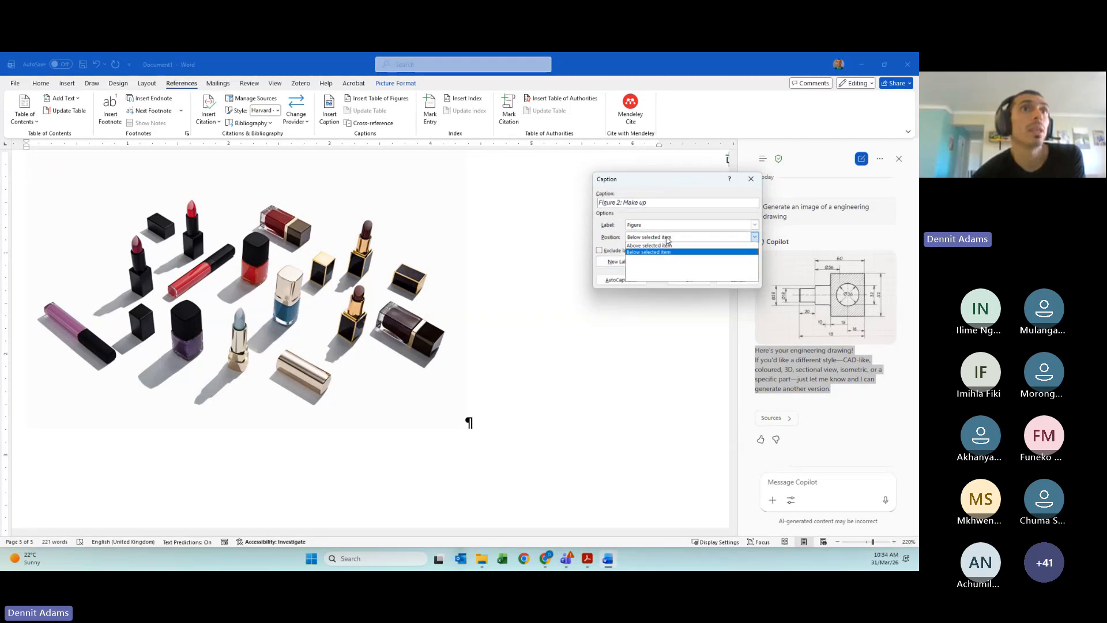
click(662, 252)
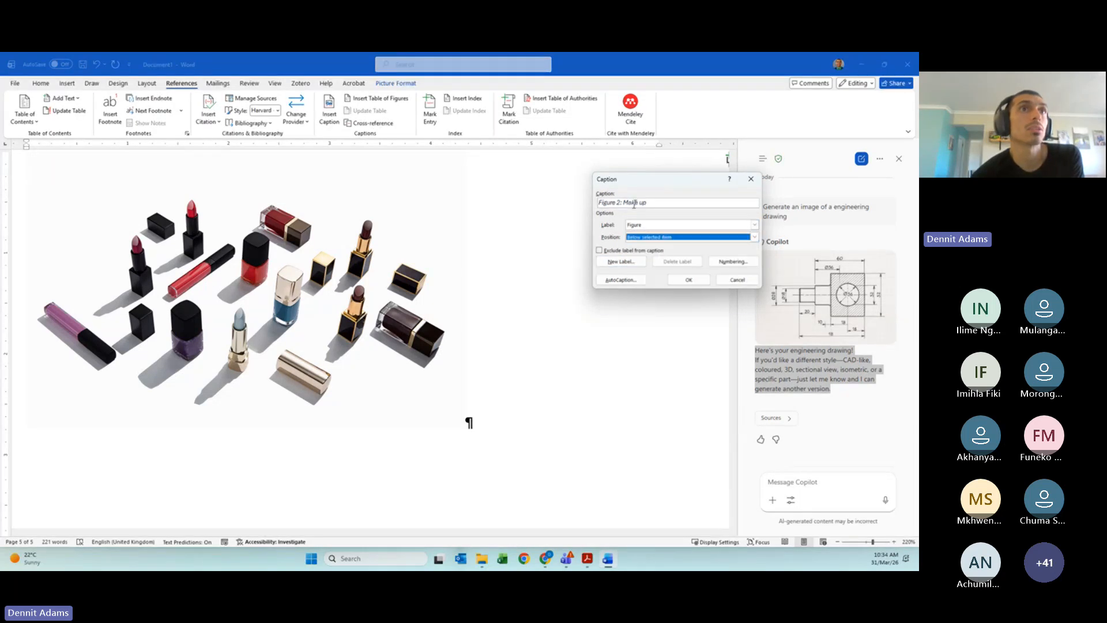
click(689, 279)
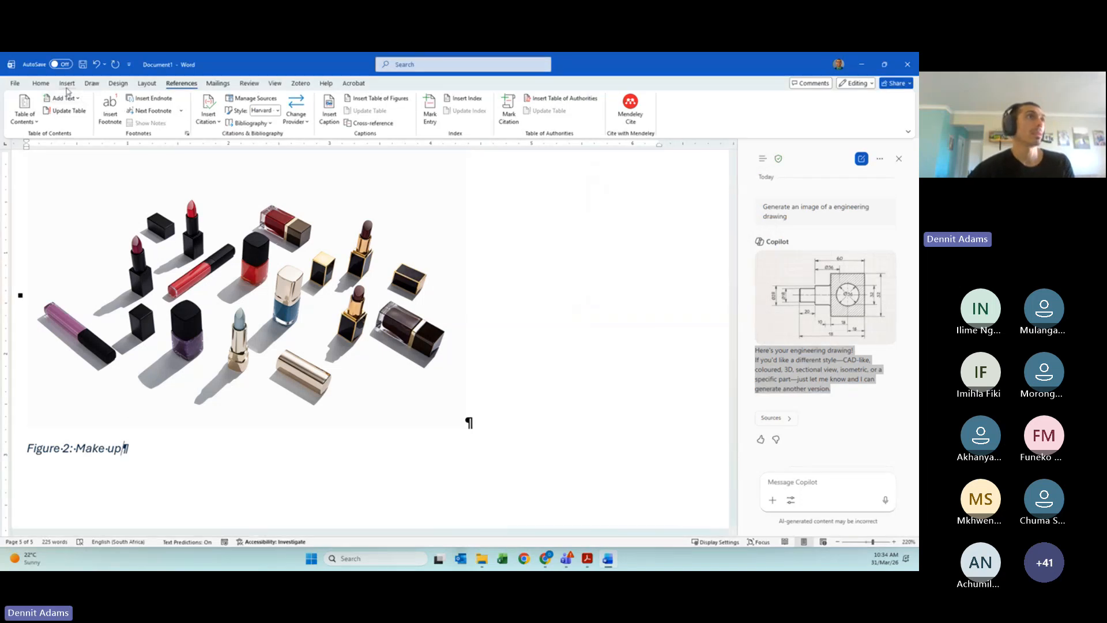
Centre the Figure 2 caption and the cosmetics picture on the page
click(41, 83)
click(216, 110)
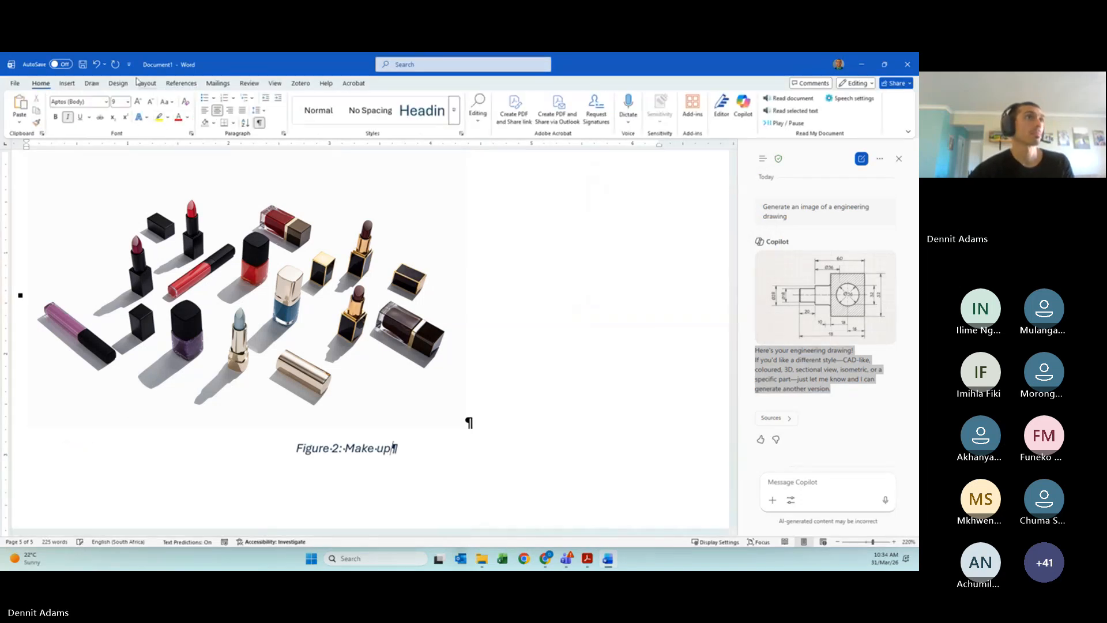
click(252, 301)
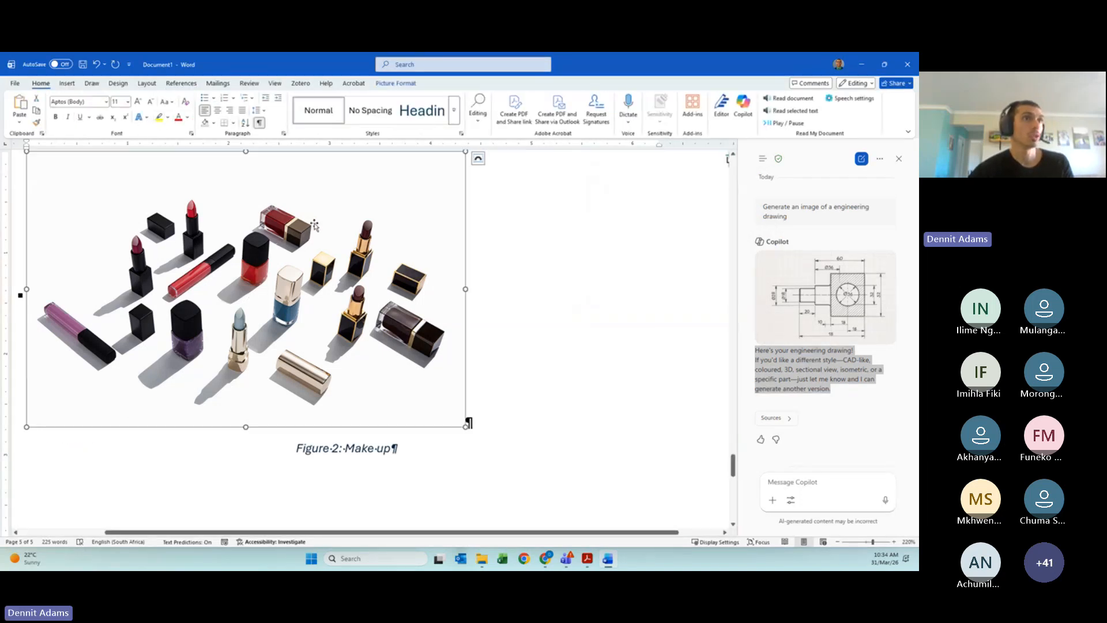
click(216, 110)
click(564, 420)
scroll(333, 367, up, 10)
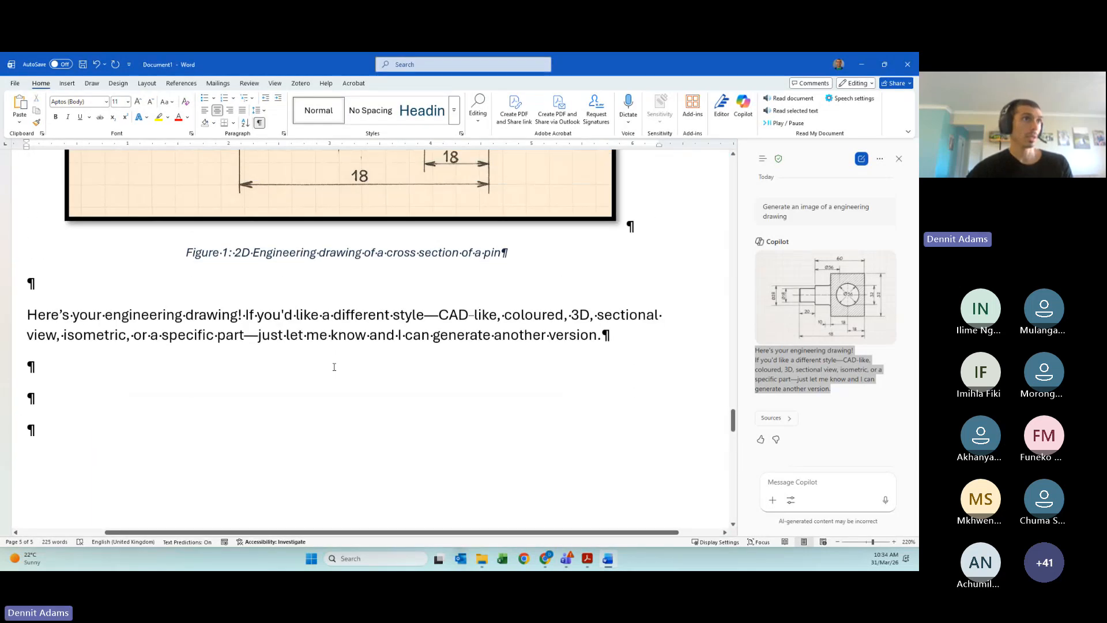
scroll(334, 367, down, 10)
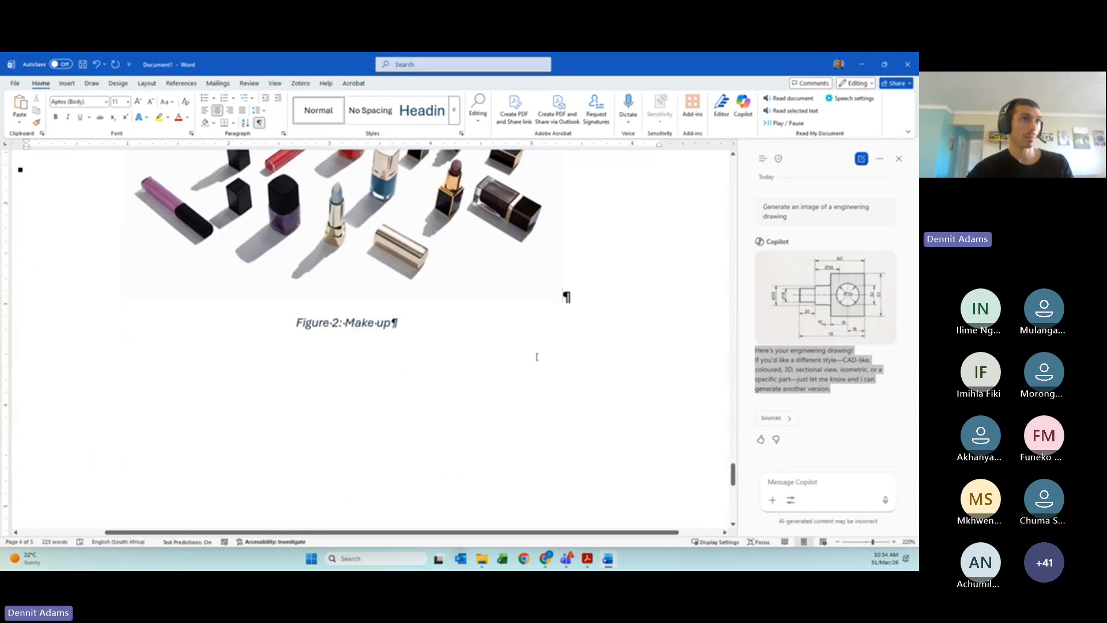
Add two empty paragraphs after the Figure 2 caption and insert a page break there
click(594, 318)
key(Return)
key(Return)
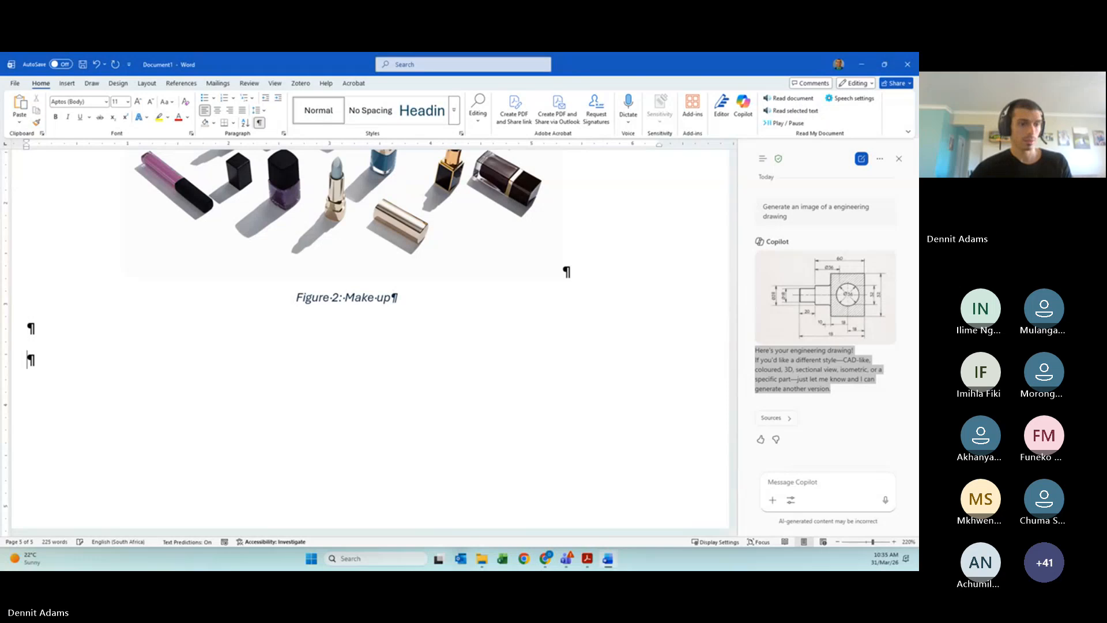
key(ctrl+Return)
scroll(583, 326, down, 4)
scroll(292, 314, up, 2)
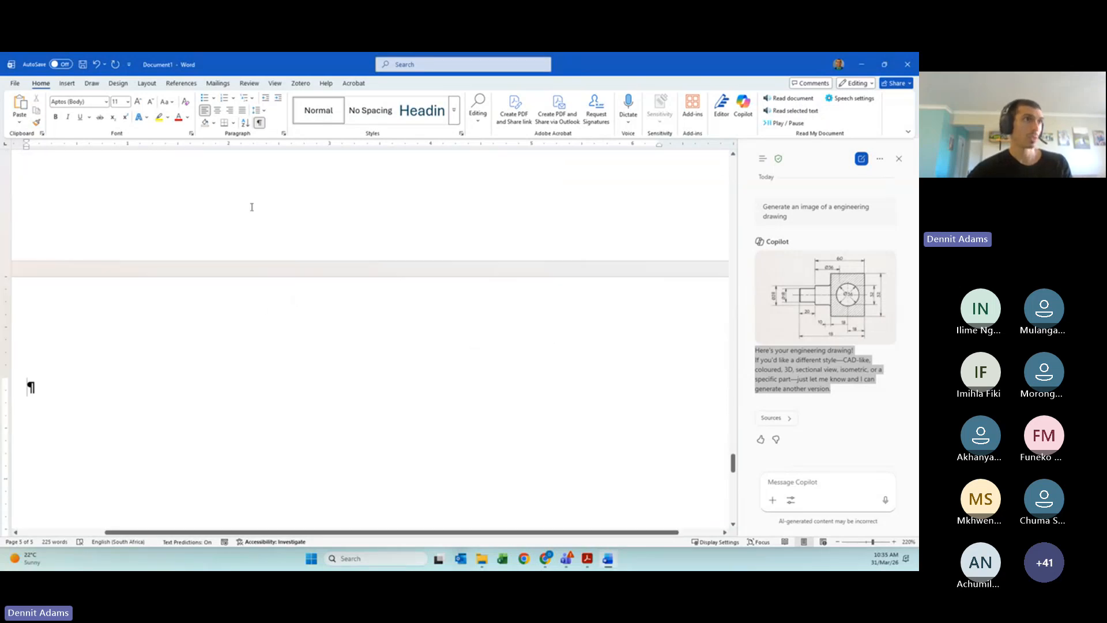
Insert the caption "Figure 3: Image of Information Technology lab" on the new last page
click(190, 87)
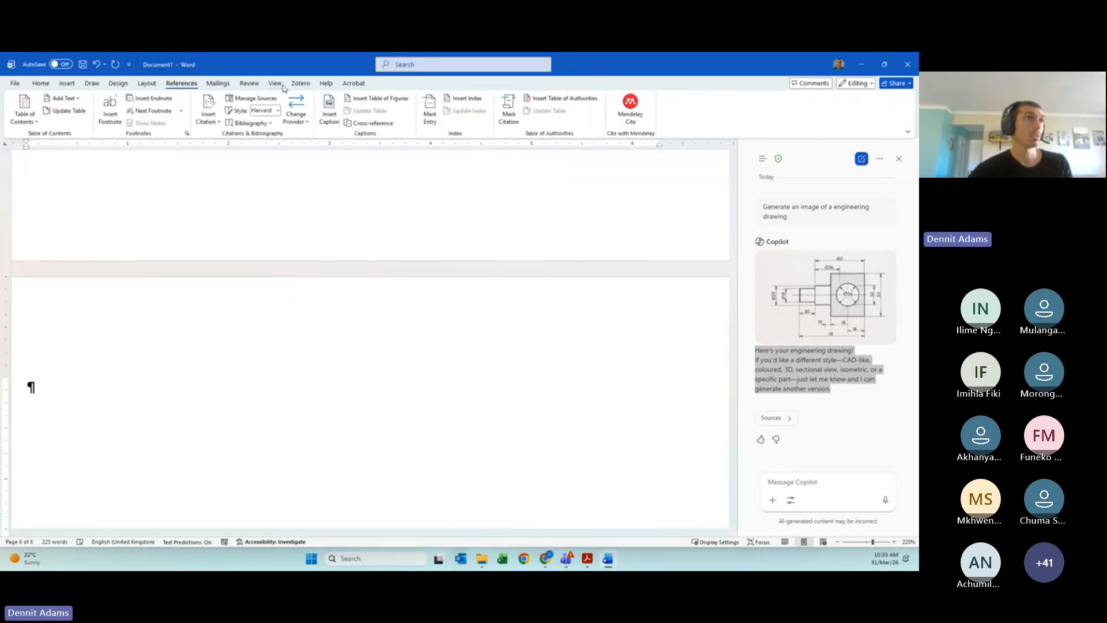
click(329, 115)
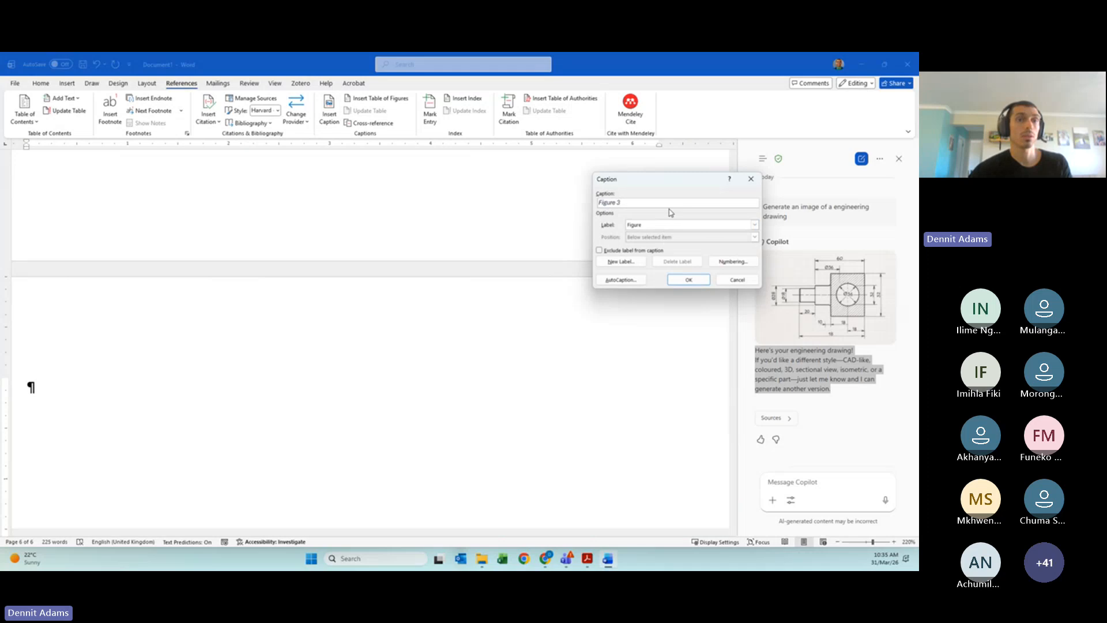
text(: Image of I)
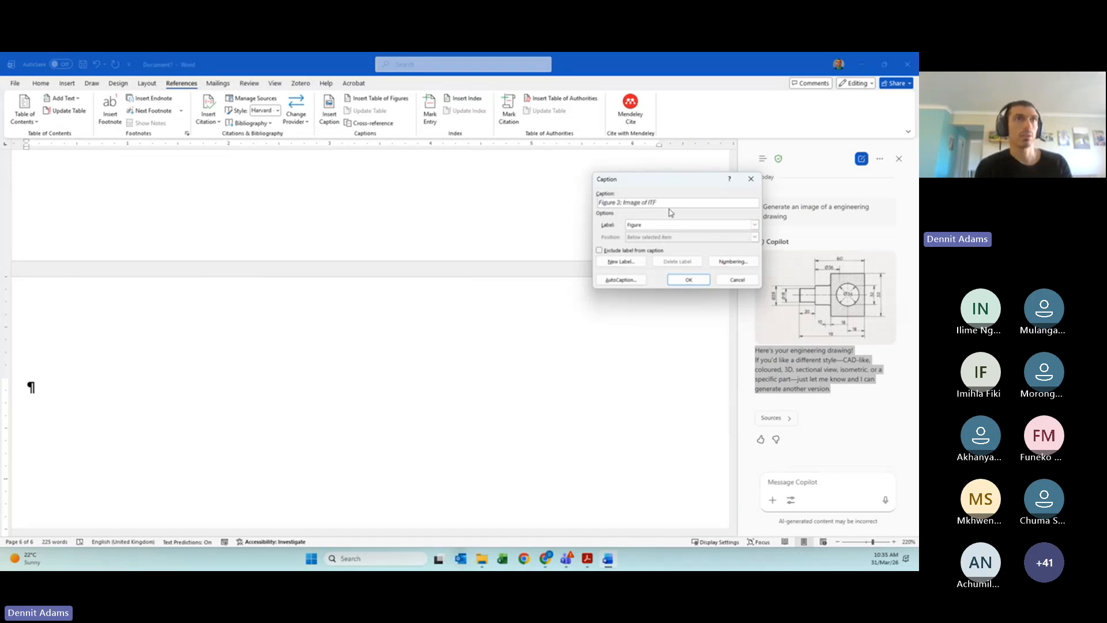
text(no)
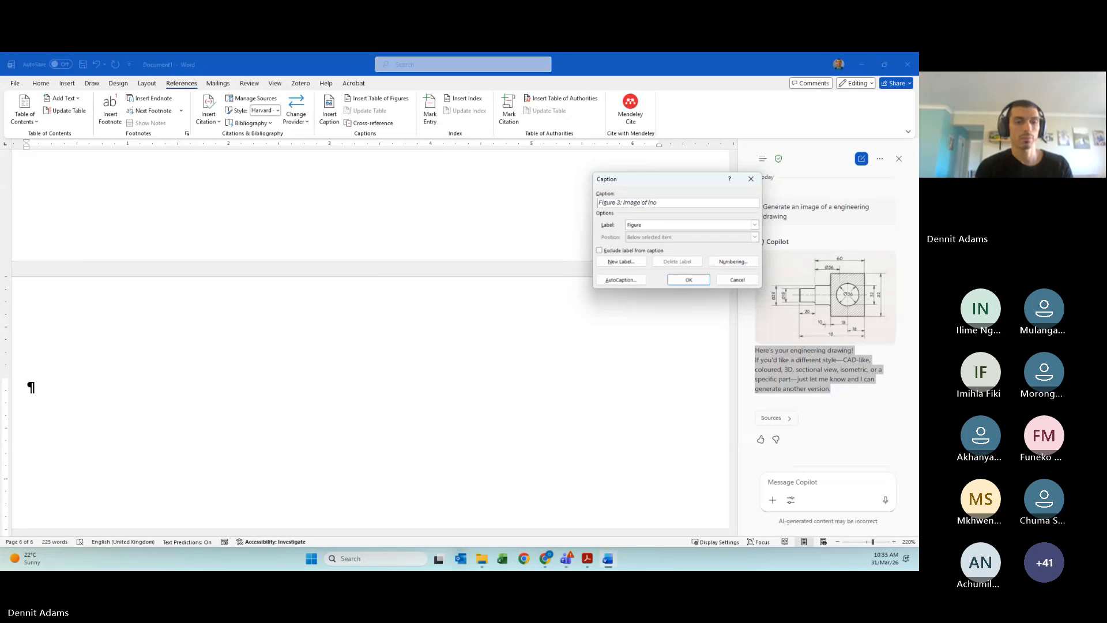
key(BackSpace)
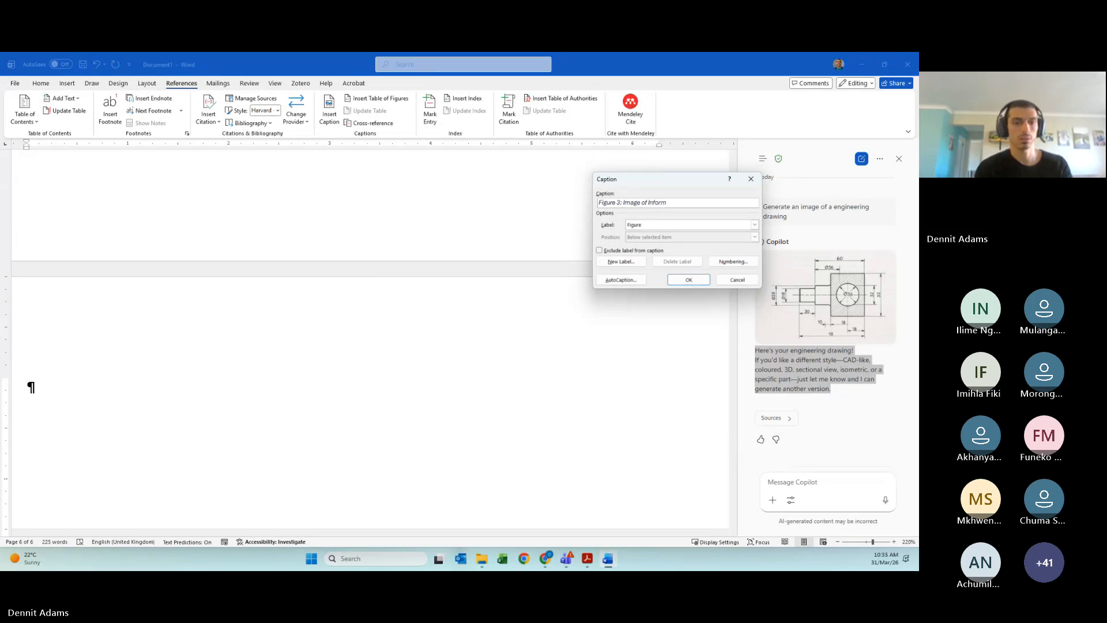
text(formation Technolog)
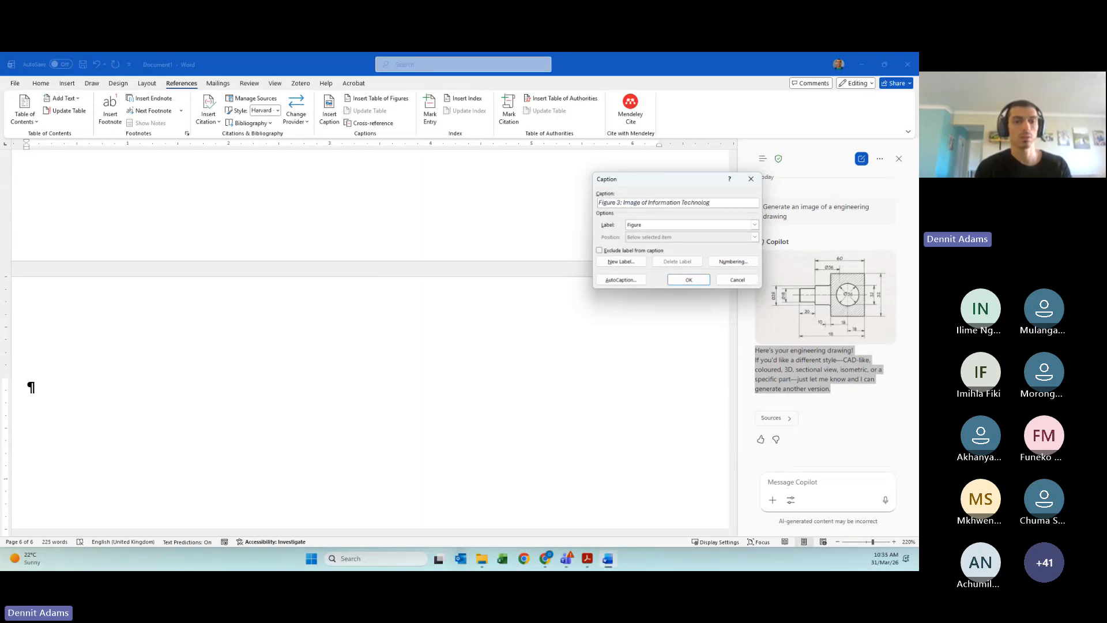
text(y lab)
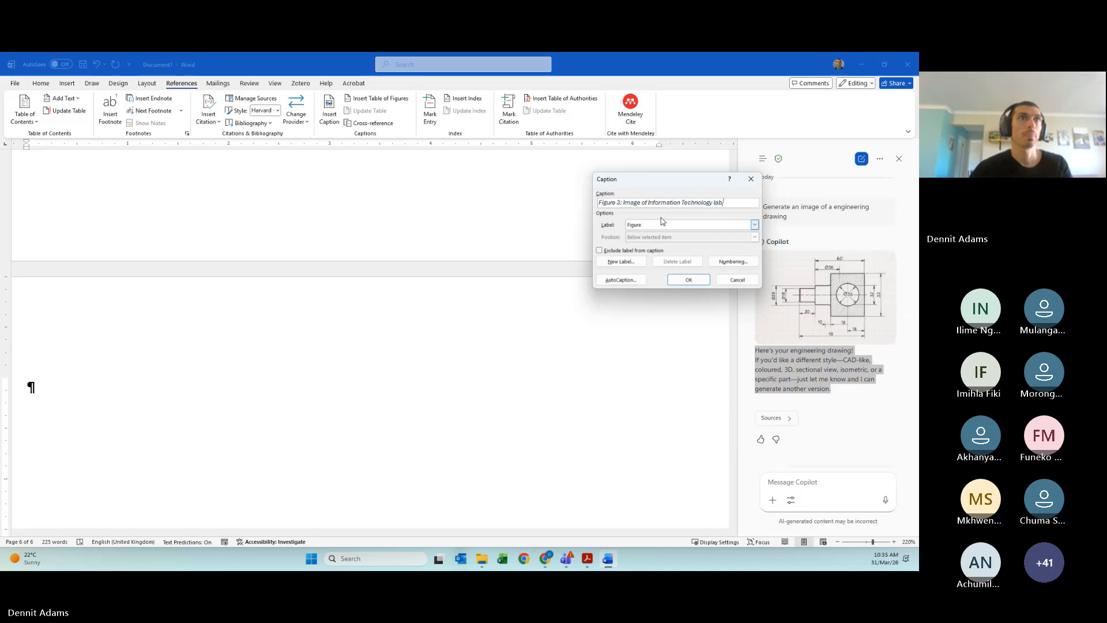
click(689, 279)
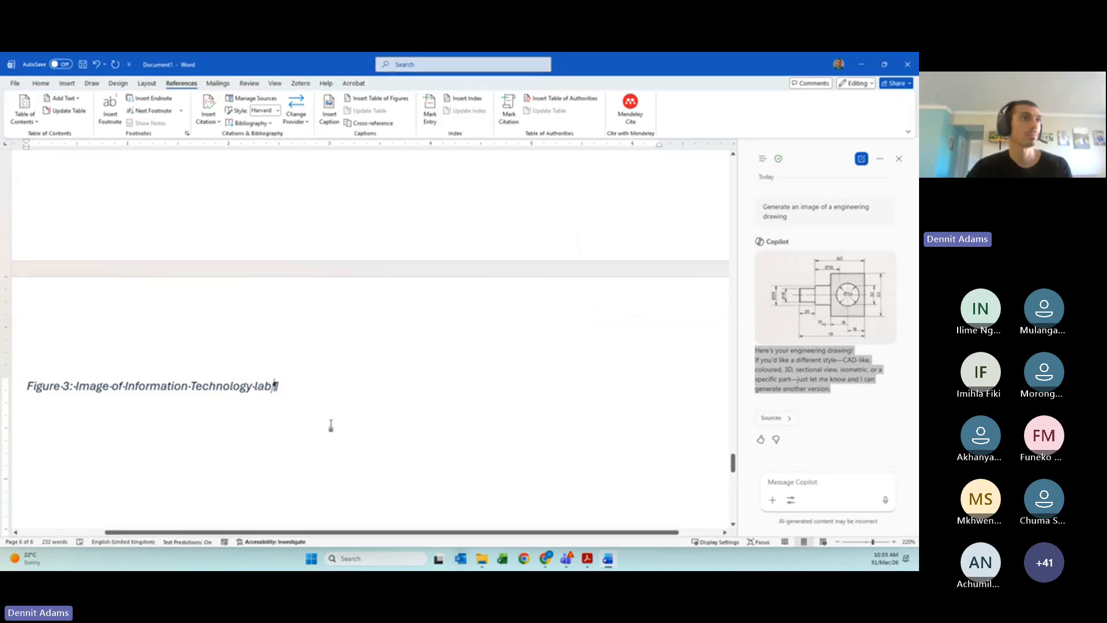
Insert page breaks before and after the "Table 3: PCM Ideas" caption so that it sits on its own page
scroll(317, 388, up, 10)
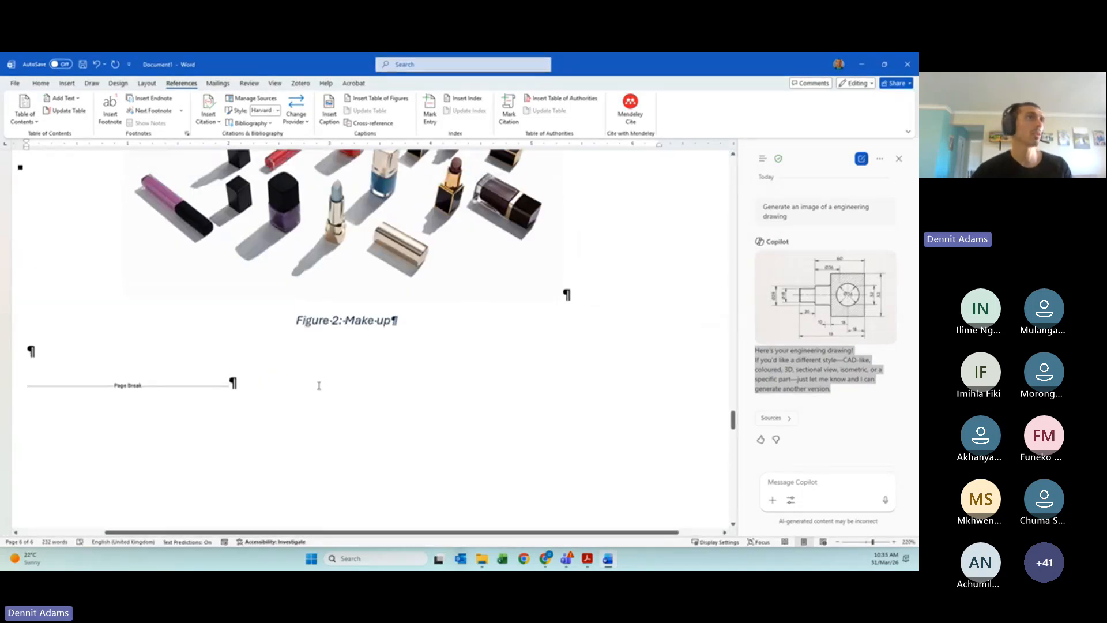
scroll(318, 385, up, 15)
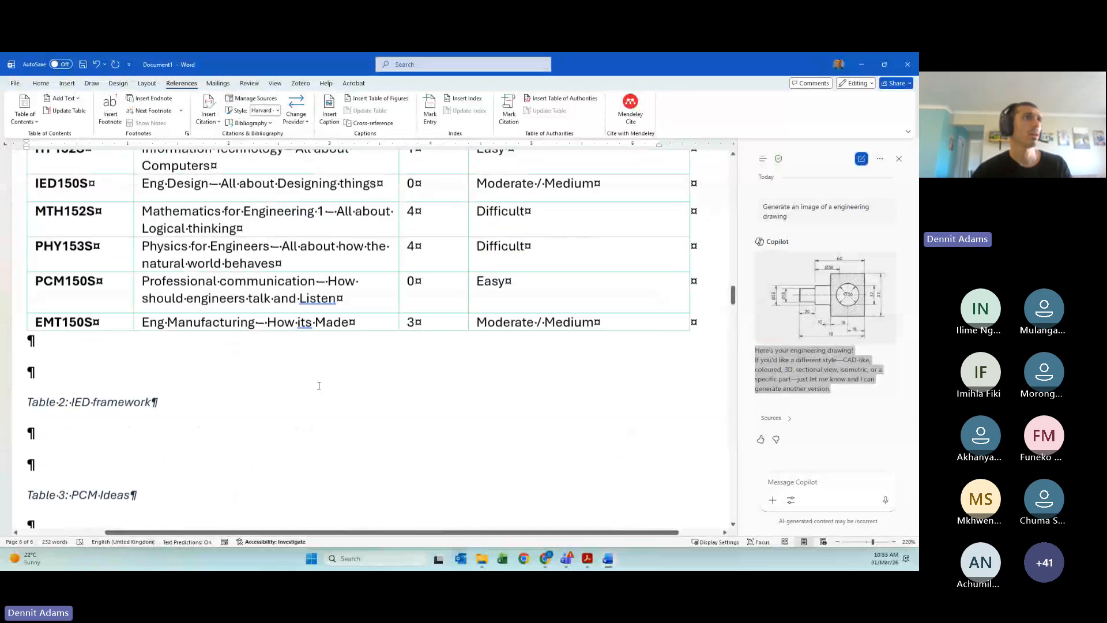
scroll(318, 385, down, 3)
click(45, 324)
key(ctrl+Return)
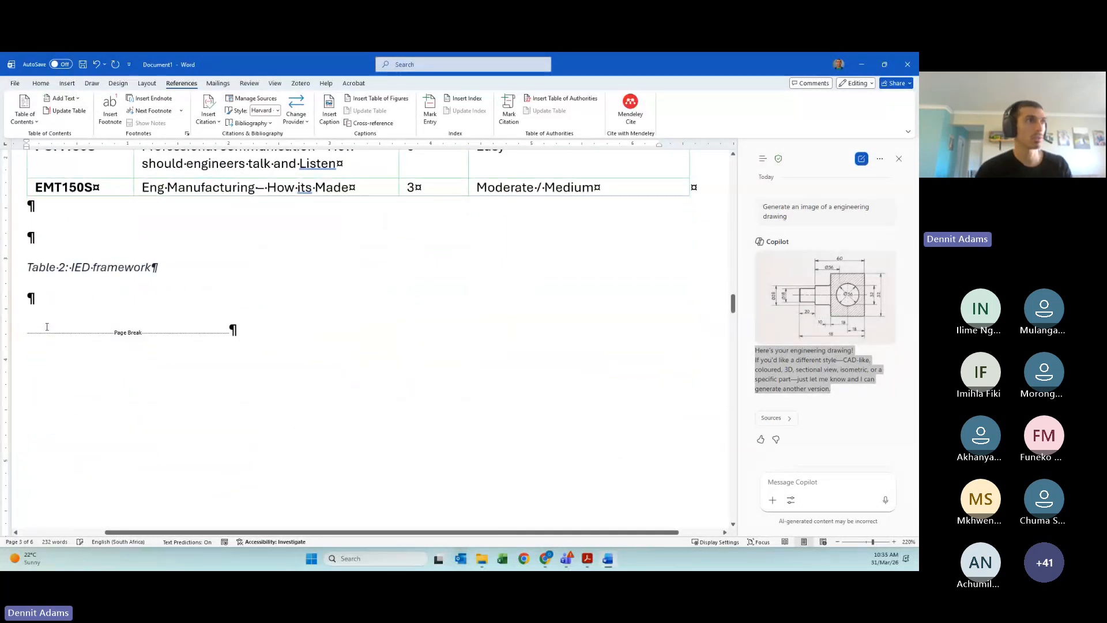
scroll(47, 327, down, 5)
click(50, 249)
key(ctrl+Return)
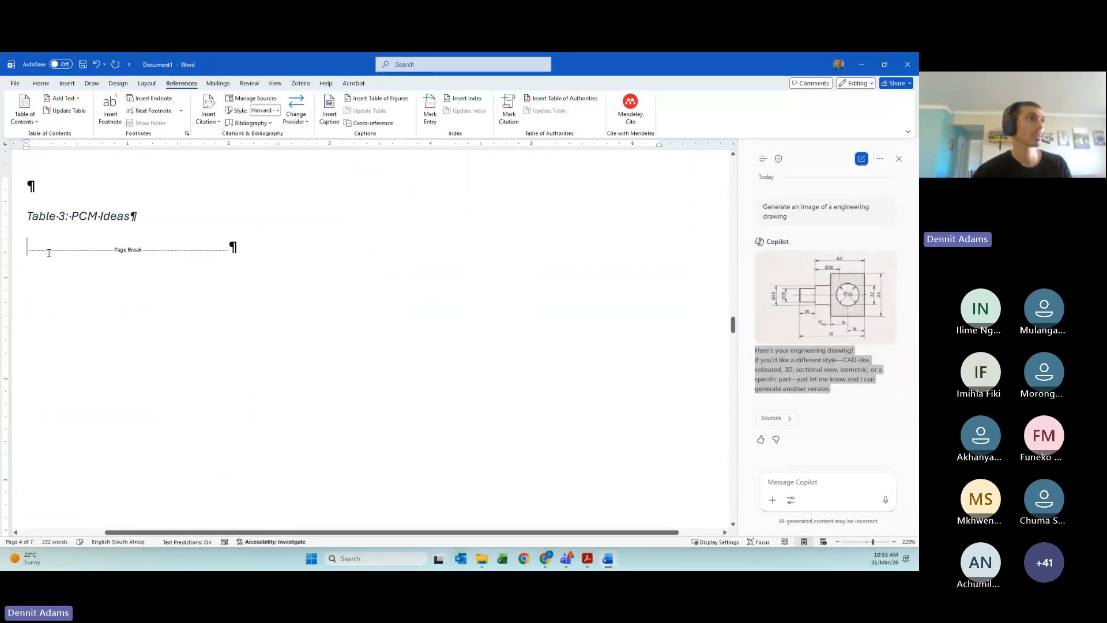
Delete the empty paragraph above the "Table 4: EMT manufacturing materials list" caption
scroll(49, 253, down, 10)
click(116, 300)
key(Delete)
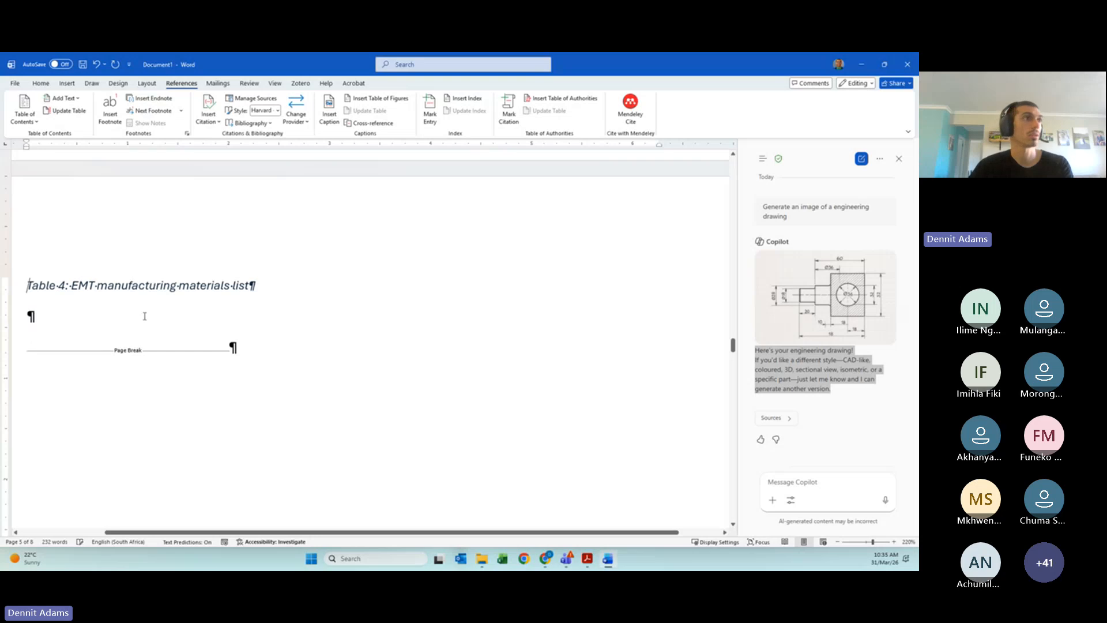
Close the Copilot pane beside the document
scroll(145, 316, up, 15)
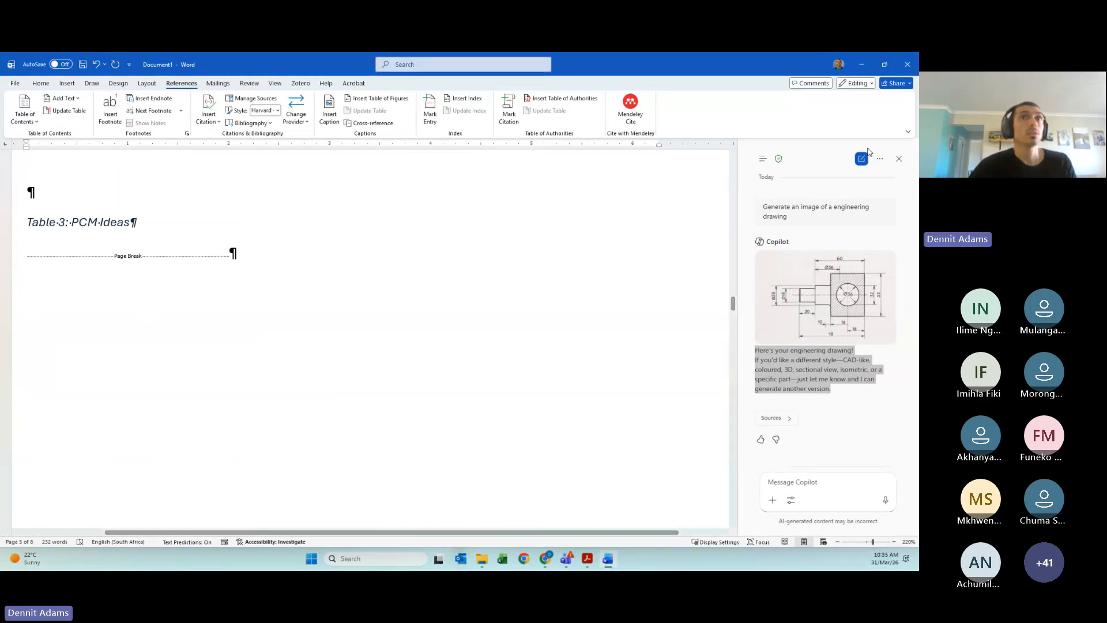
click(902, 175)
click(900, 160)
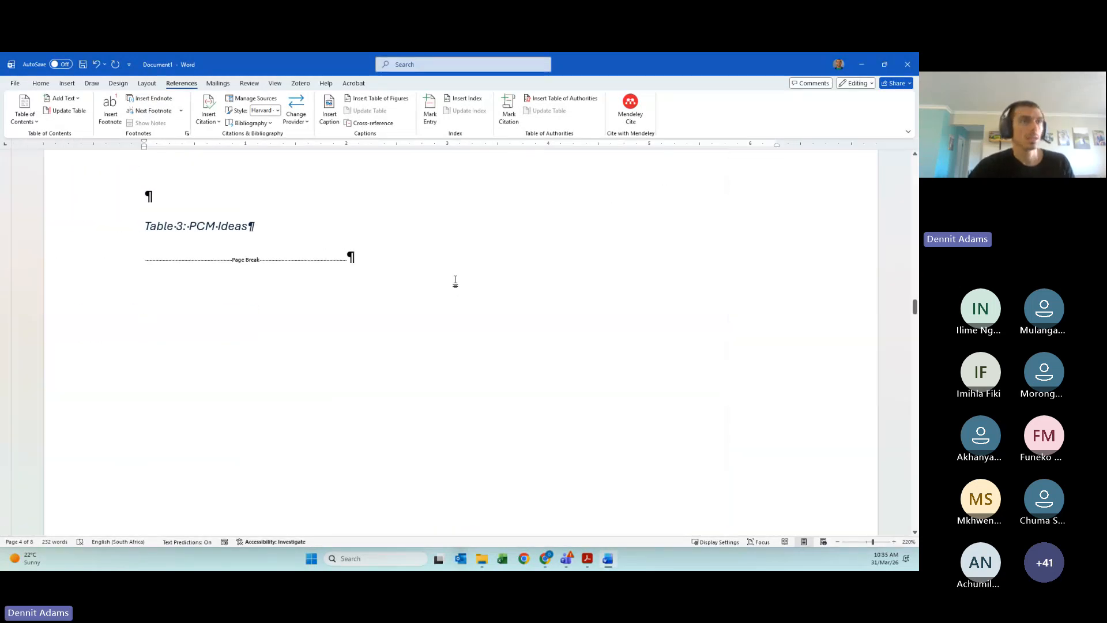
Insert an Automatic Table 2 table of contents before the "Put List of Tables Here:" line and dismiss the notice
ctrl+scroll(455, 281, up, 5)
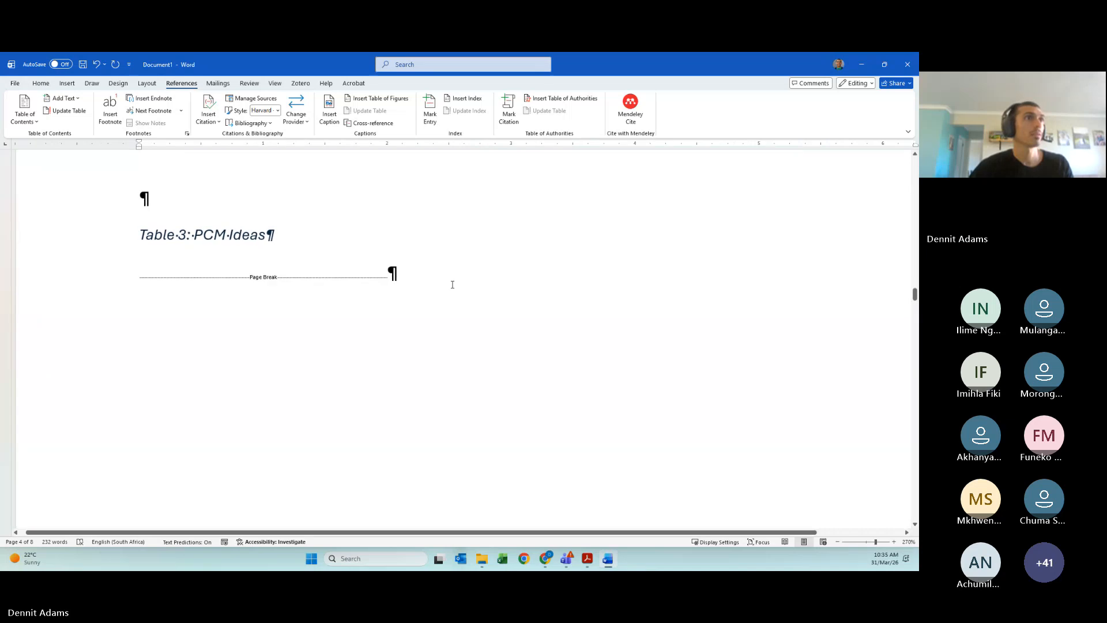
scroll(452, 284, up, 10)
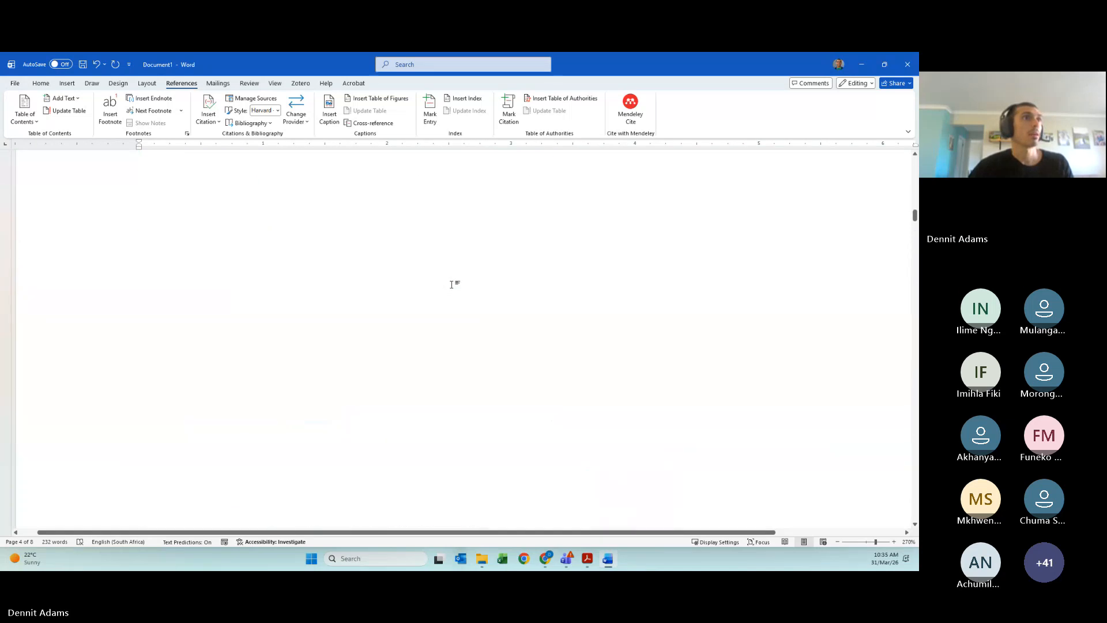
scroll(452, 285, up, 5)
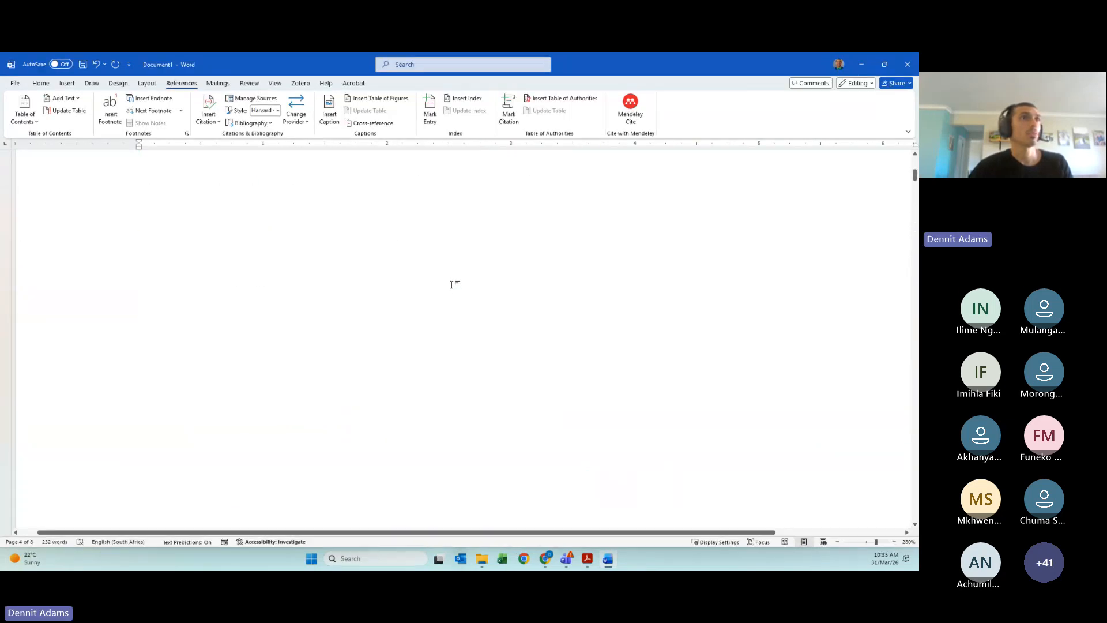
scroll(452, 285, up, 3)
ctrl+scroll(451, 285, up, 3)
scroll(451, 285, up, 3)
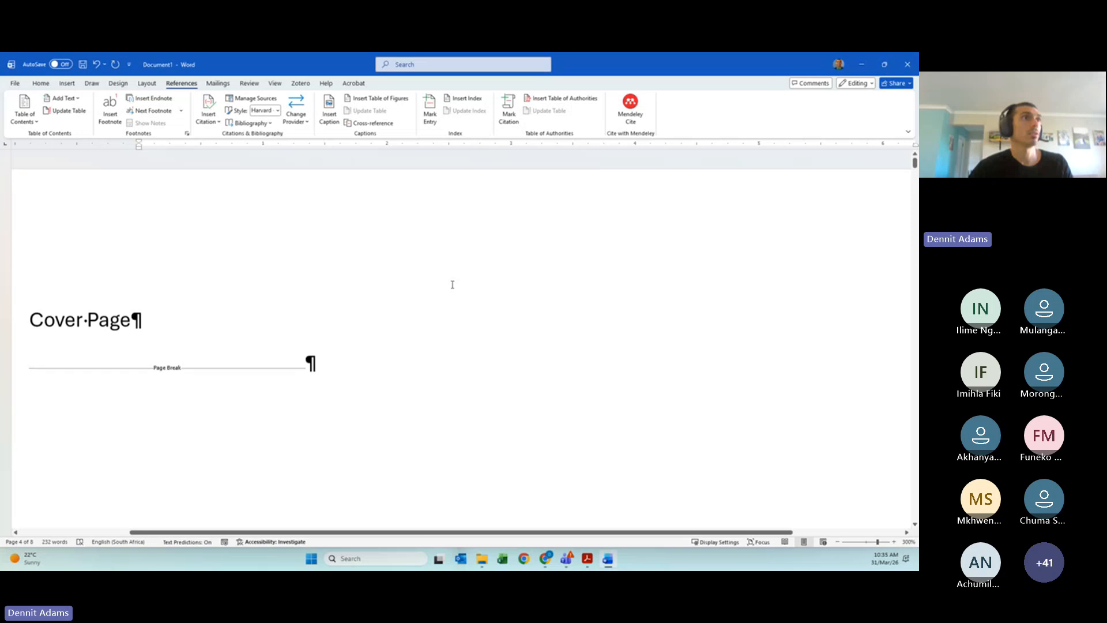
scroll(452, 284, down, 15)
scroll(451, 284, up, 2)
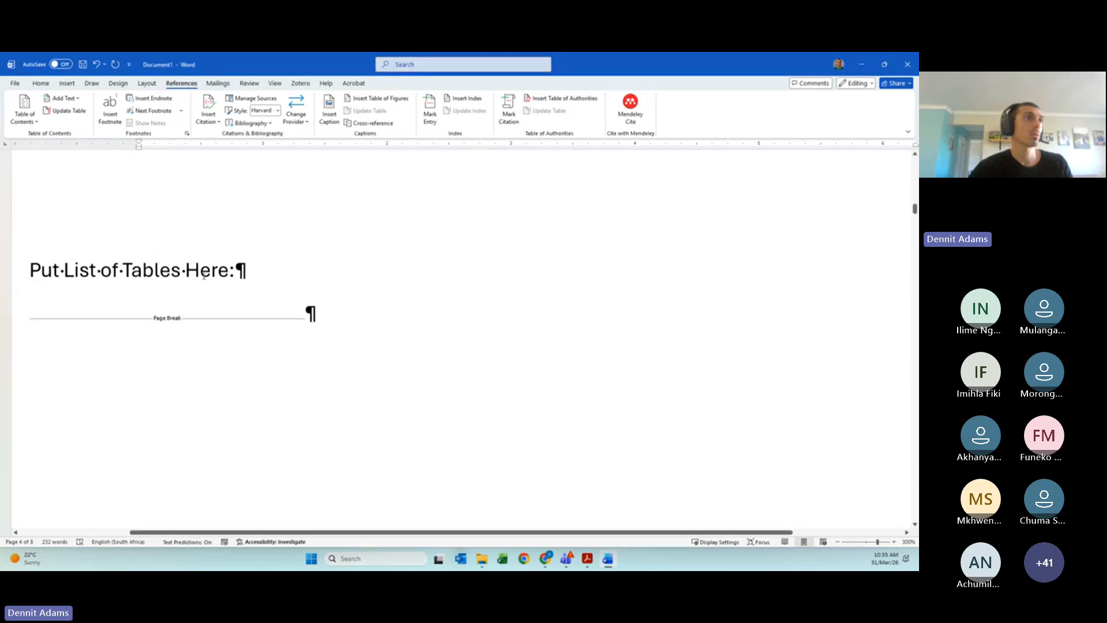
click(237, 372)
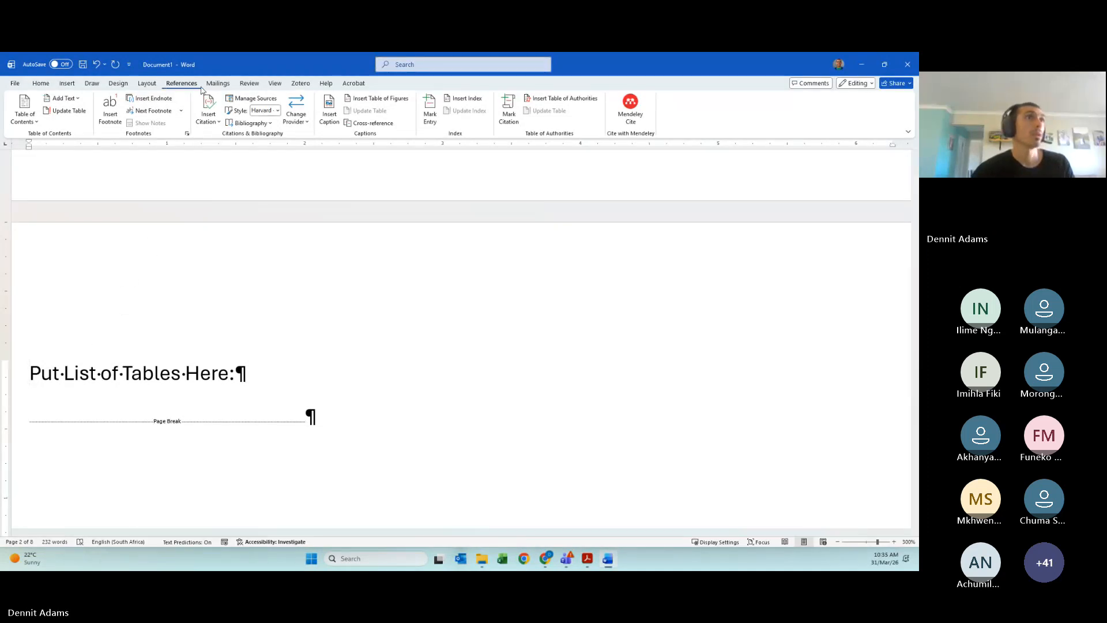
click(26, 122)
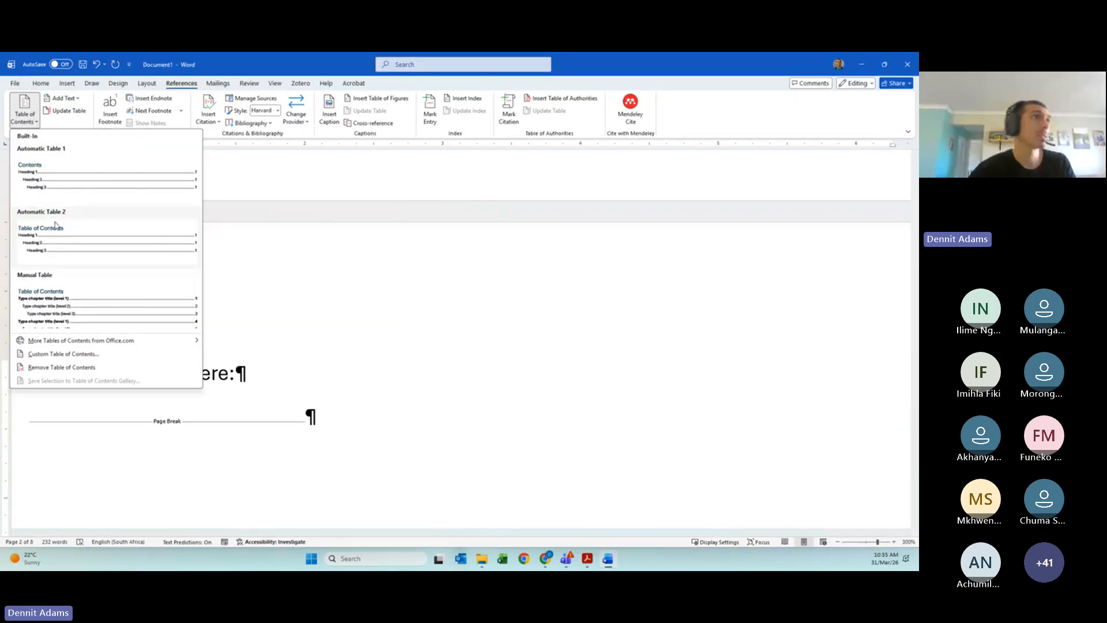
click(64, 241)
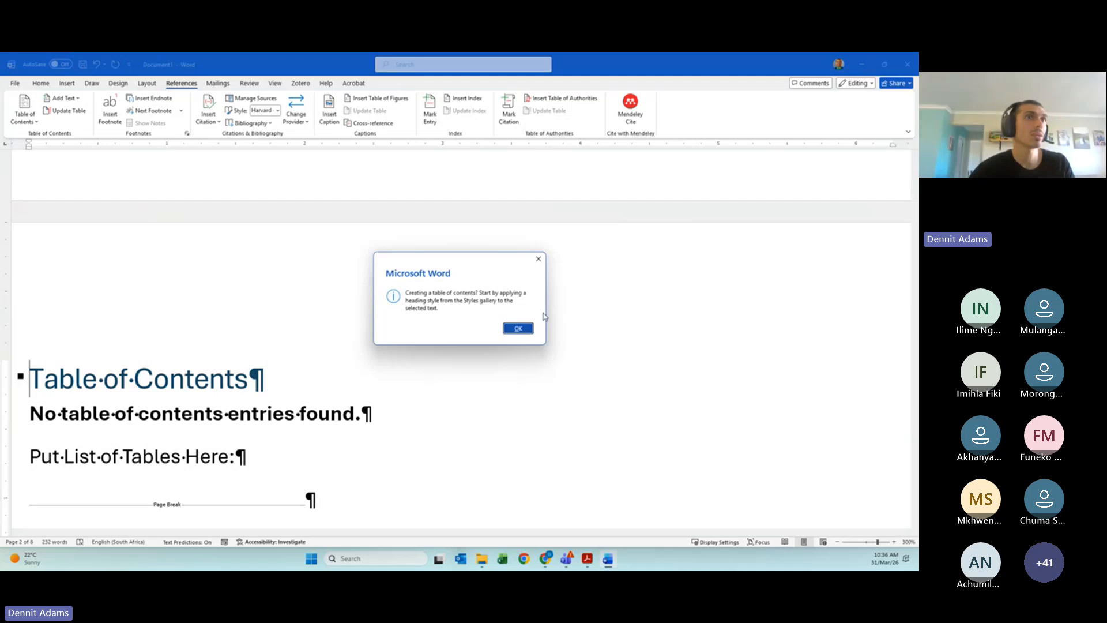
click(510, 328)
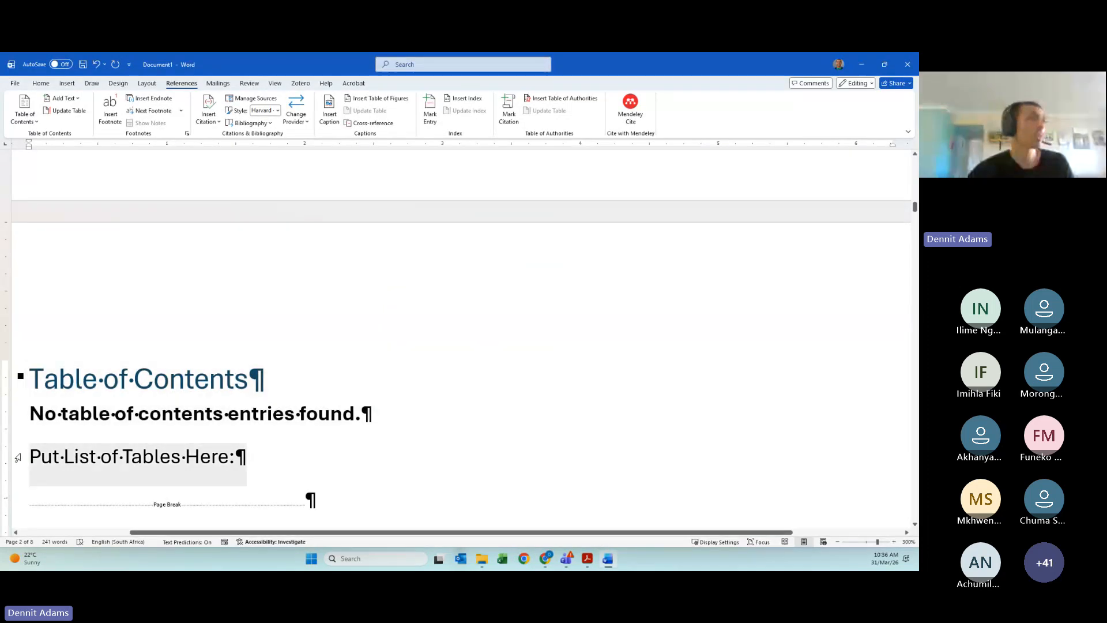
Replace the "Put List of Tables Here:" line with several empty paragraphs below the table of contents
key(Return)
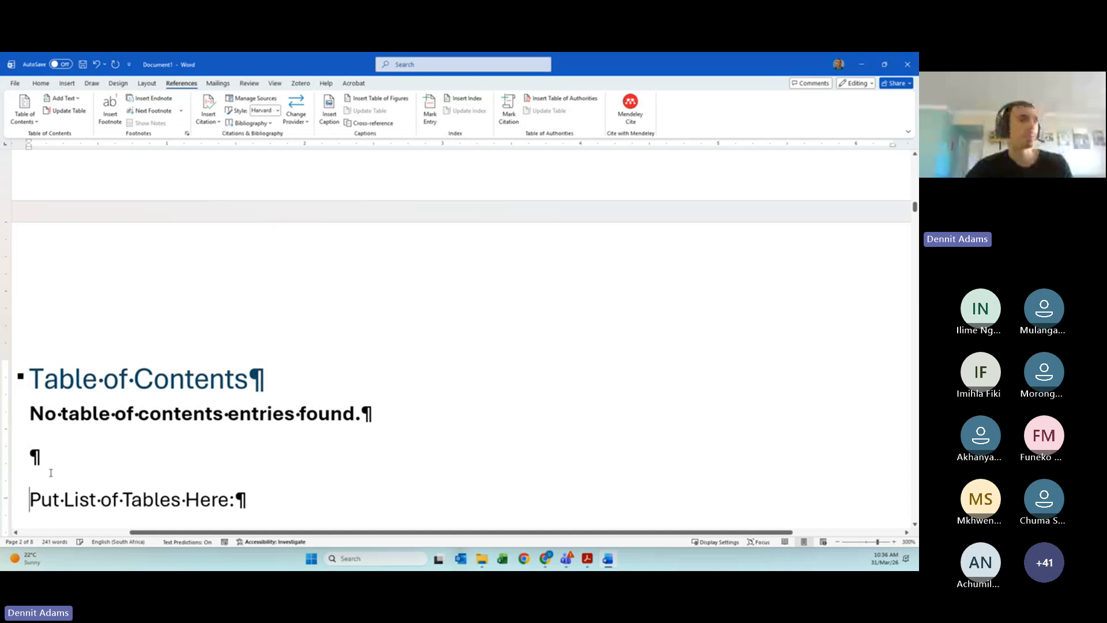
key(Return)
drag(258, 341, 60, 274)
key(BackSpace)
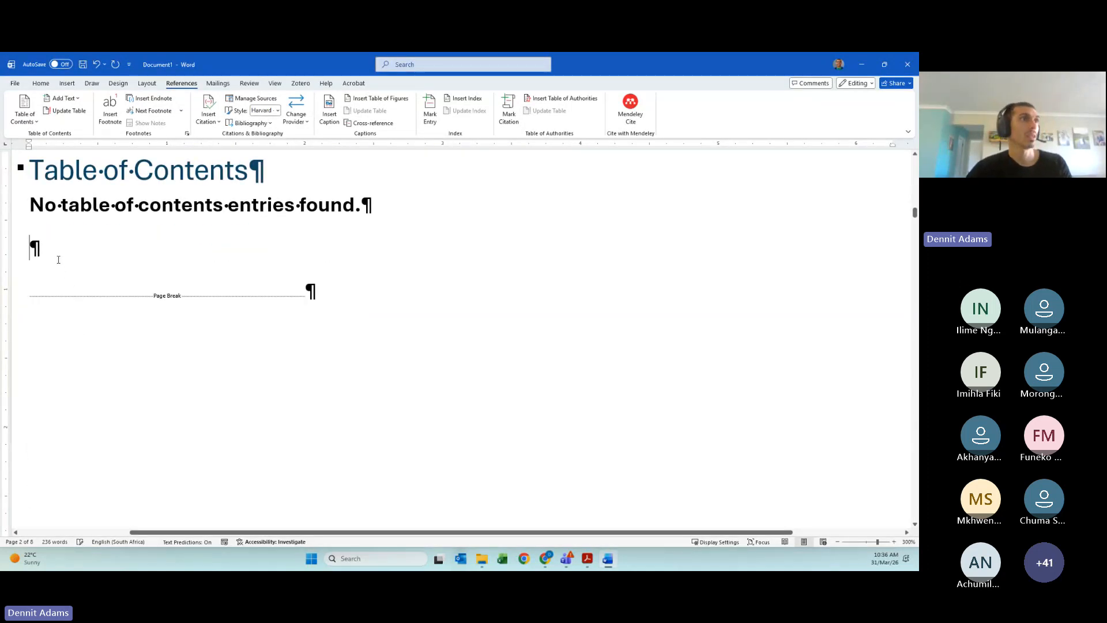
key(Return)
key(Return)
key(Return)
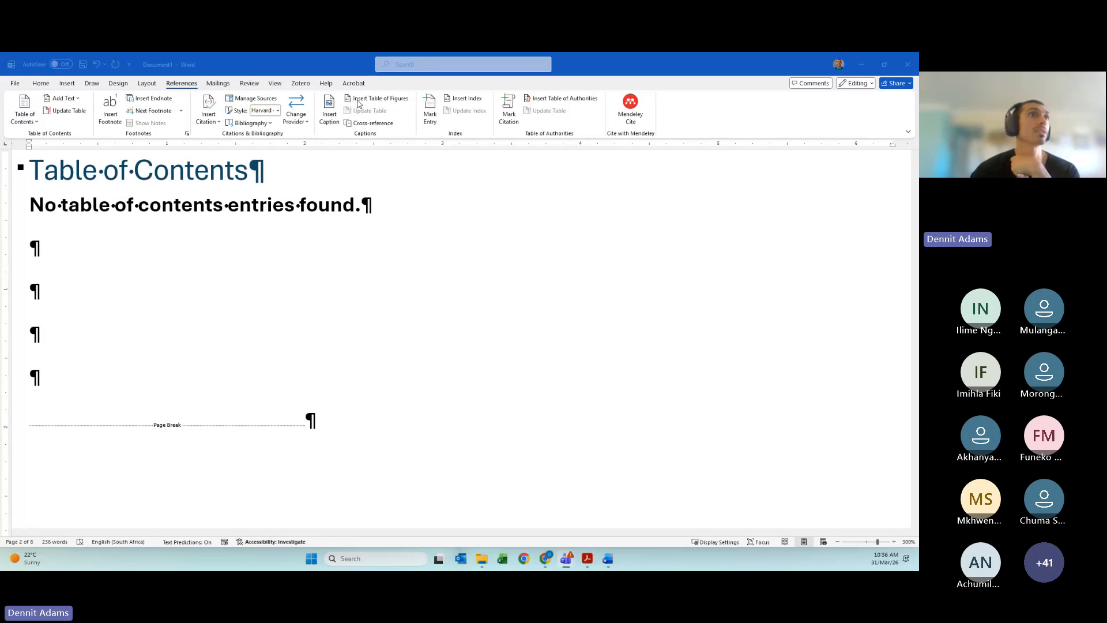
Start a table of figures in the empty space and, after trying the underline, set its tab leader to dashes
click(376, 103)
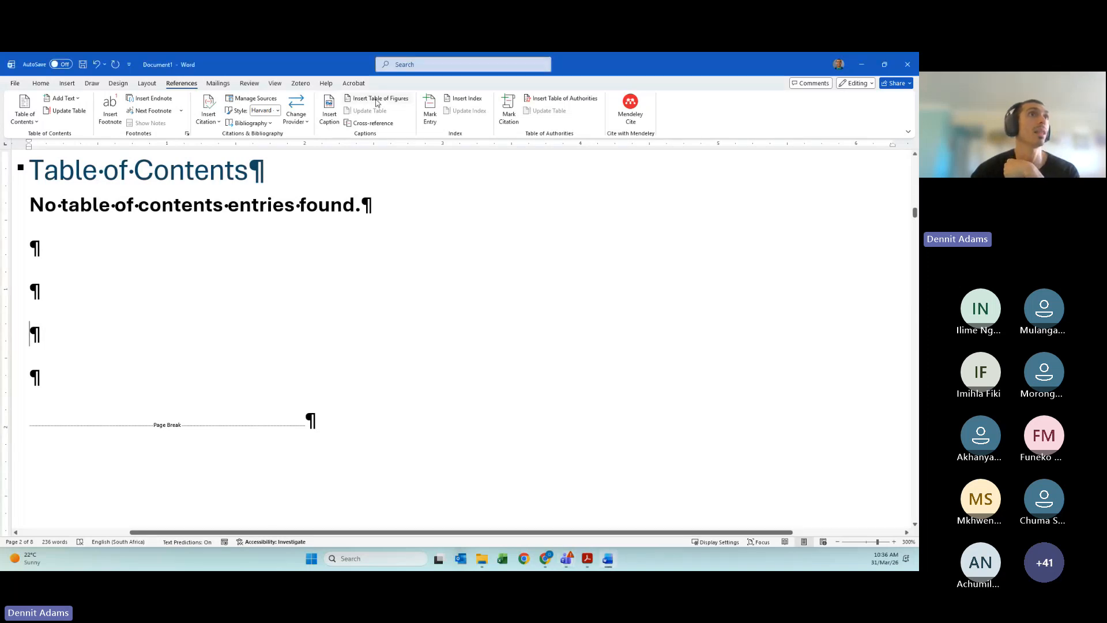
click(380, 99)
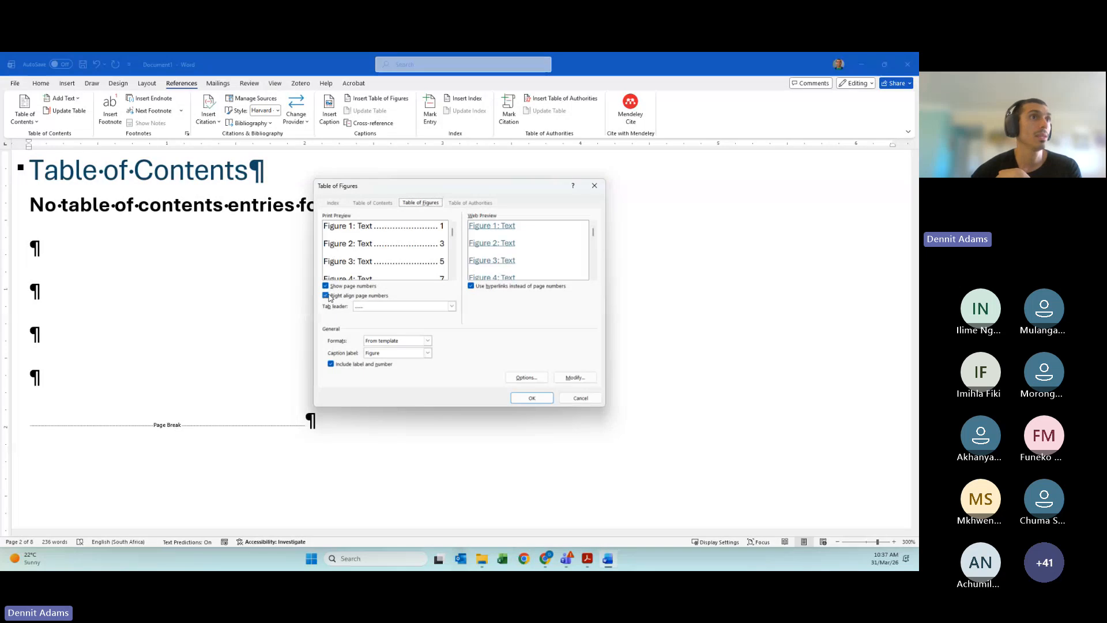
click(447, 309)
click(447, 309)
click(446, 310)
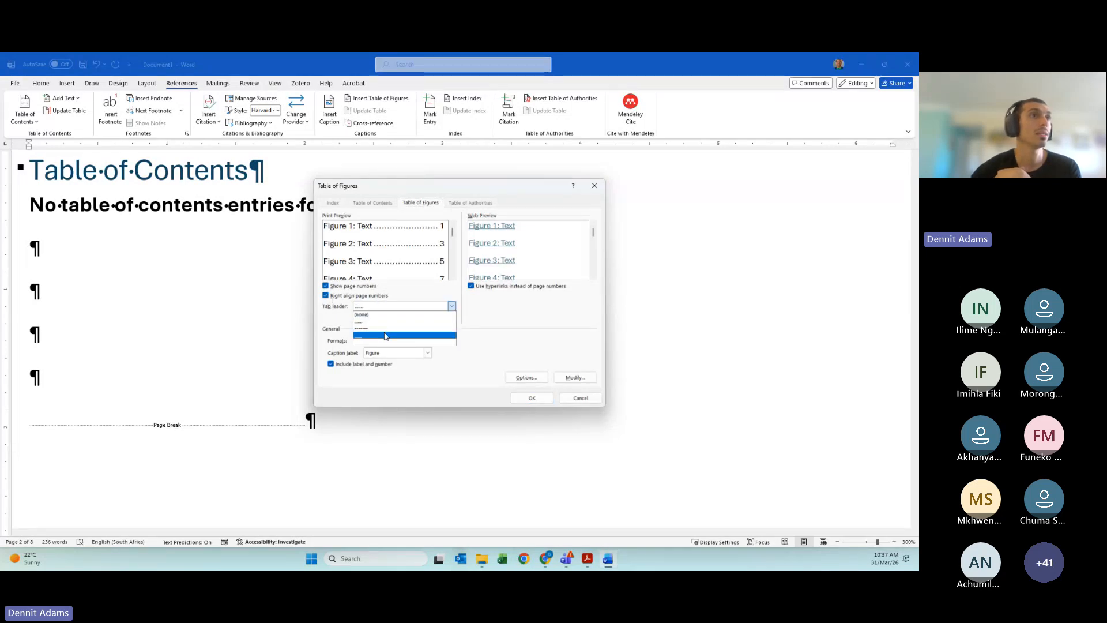
click(384, 328)
click(423, 306)
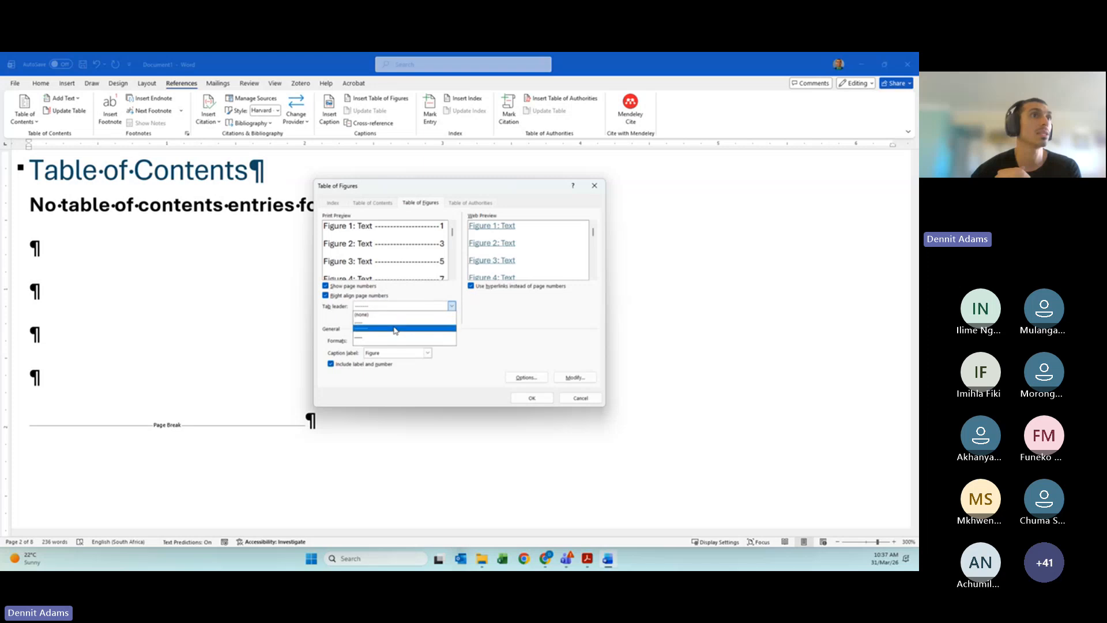
click(391, 338)
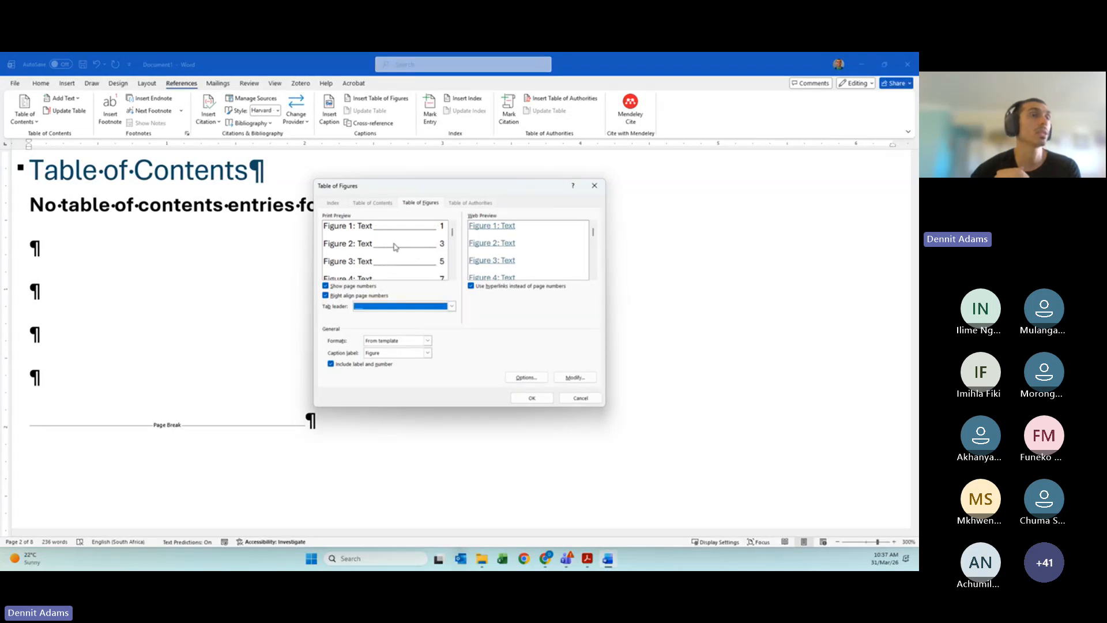
click(409, 306)
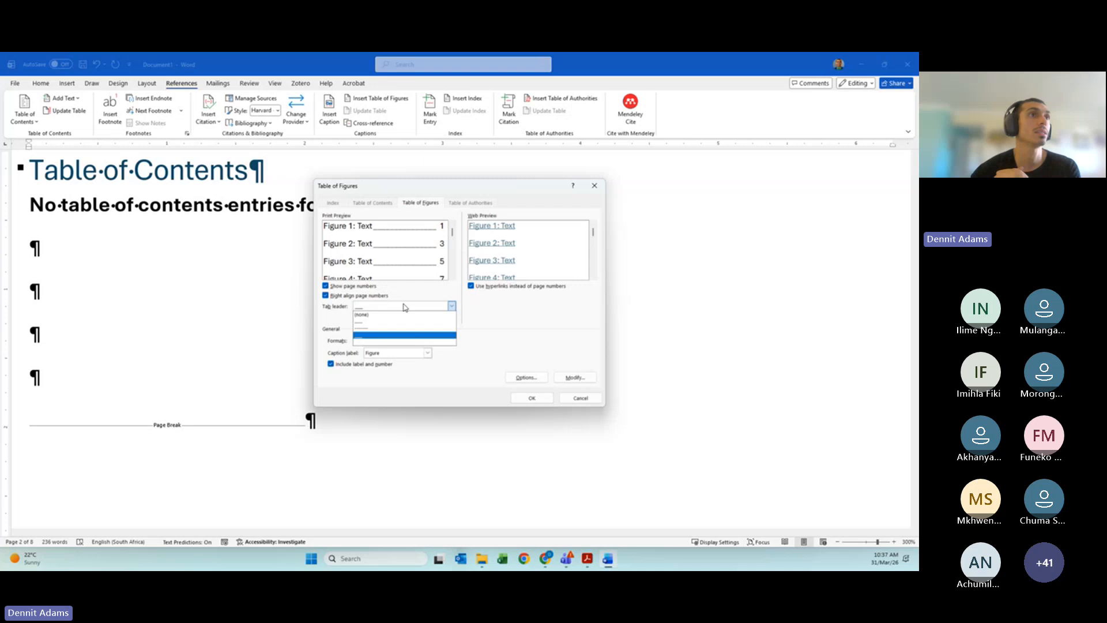
click(366, 328)
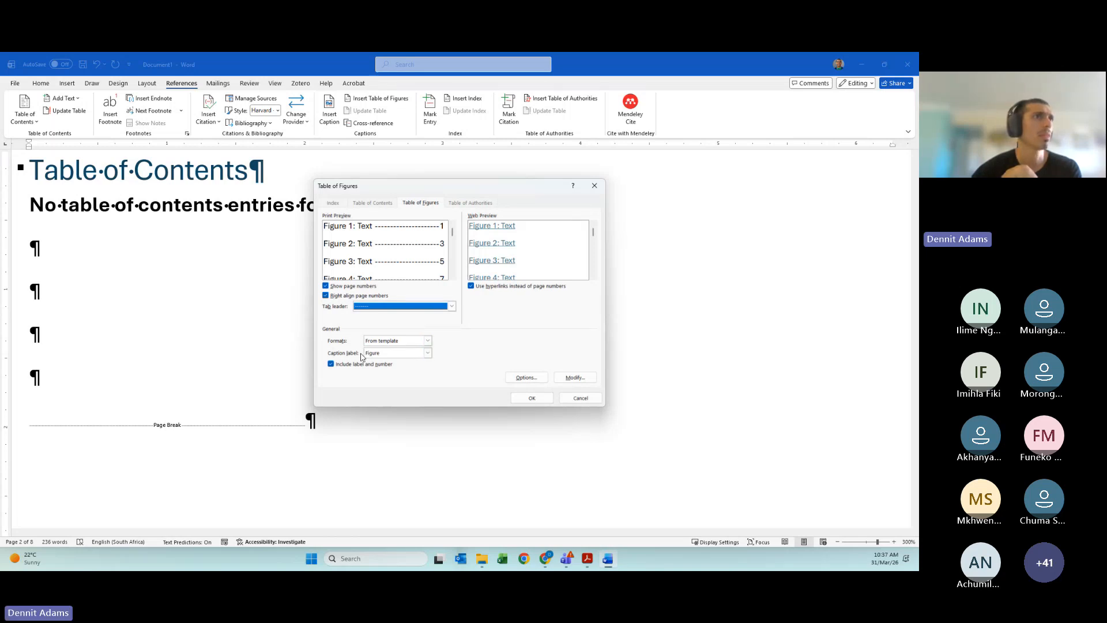
Choose Figure as the caption label and insert the table of figures
click(427, 354)
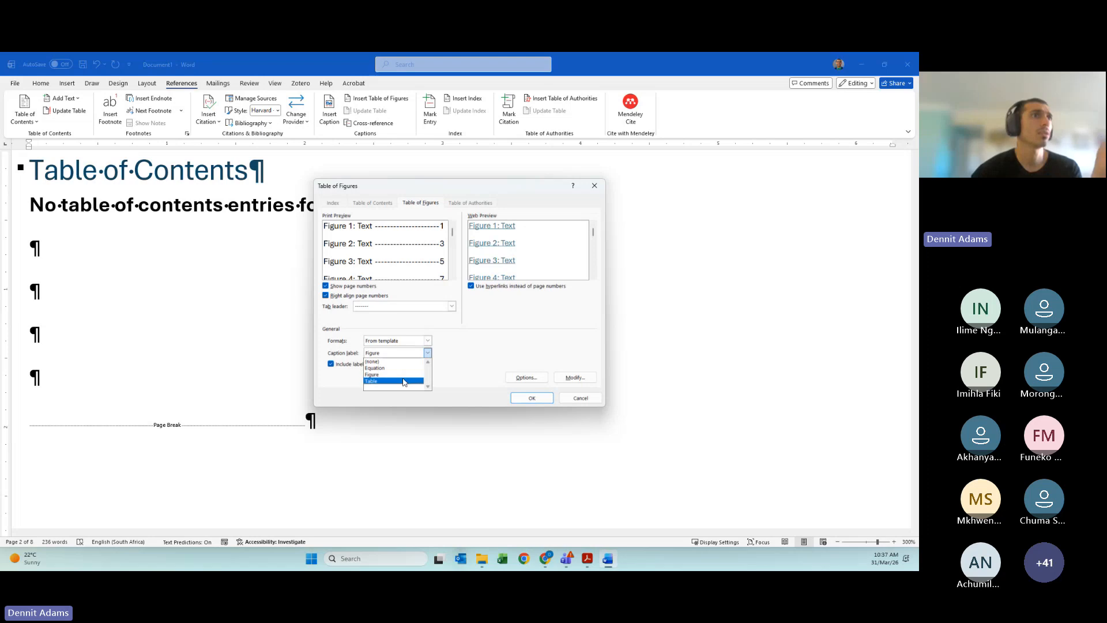
click(407, 374)
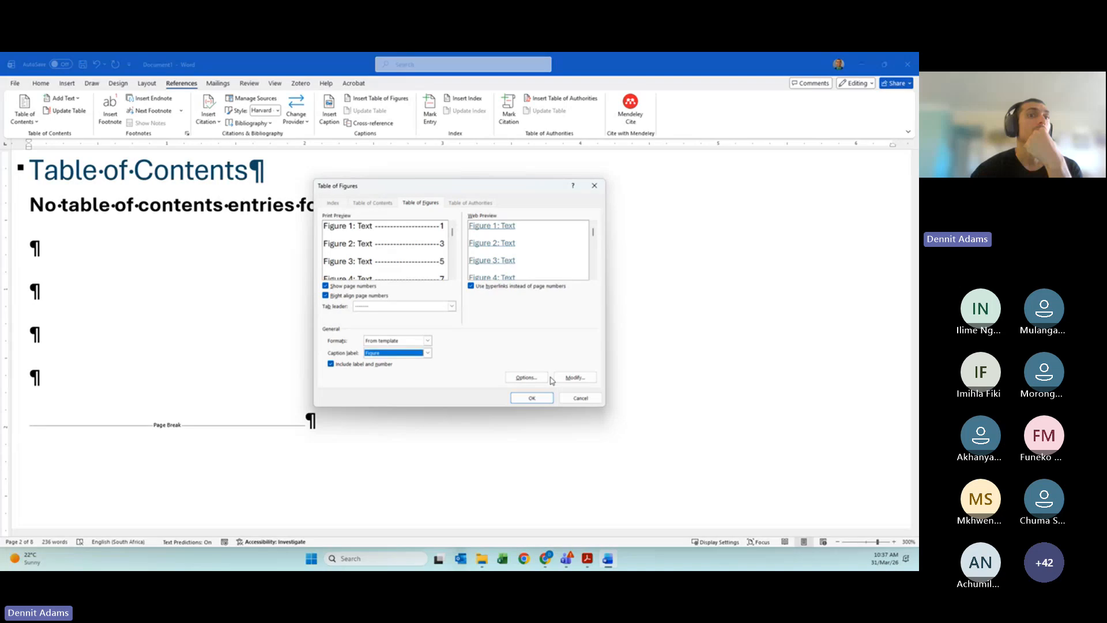
click(527, 397)
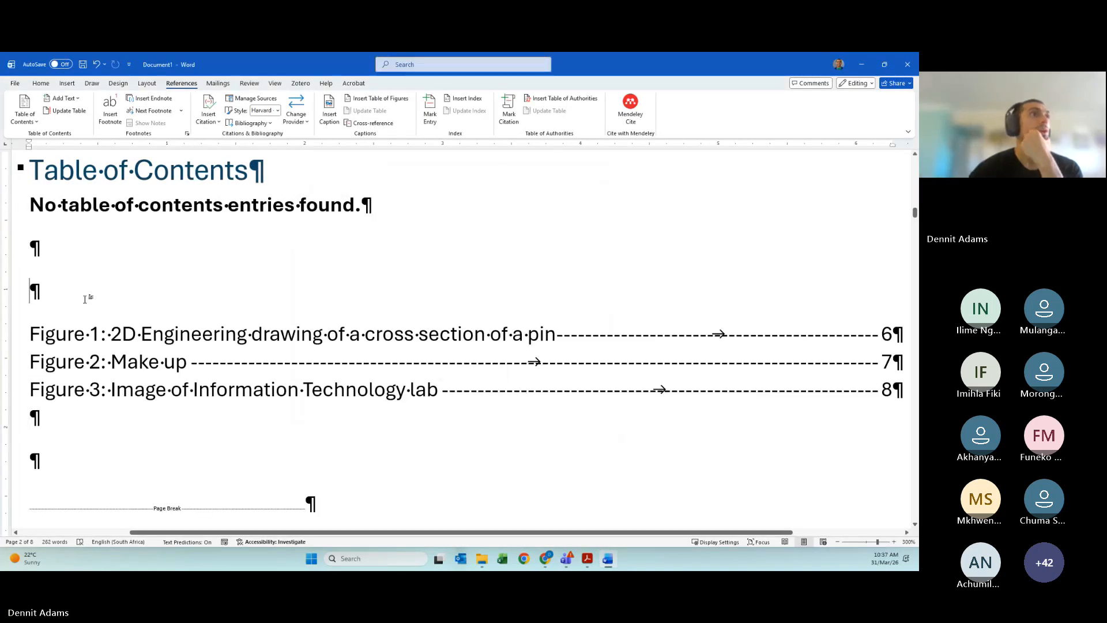
Add an empty paragraph below the inserted list of figures and start a second table of figures there
click(85, 334)
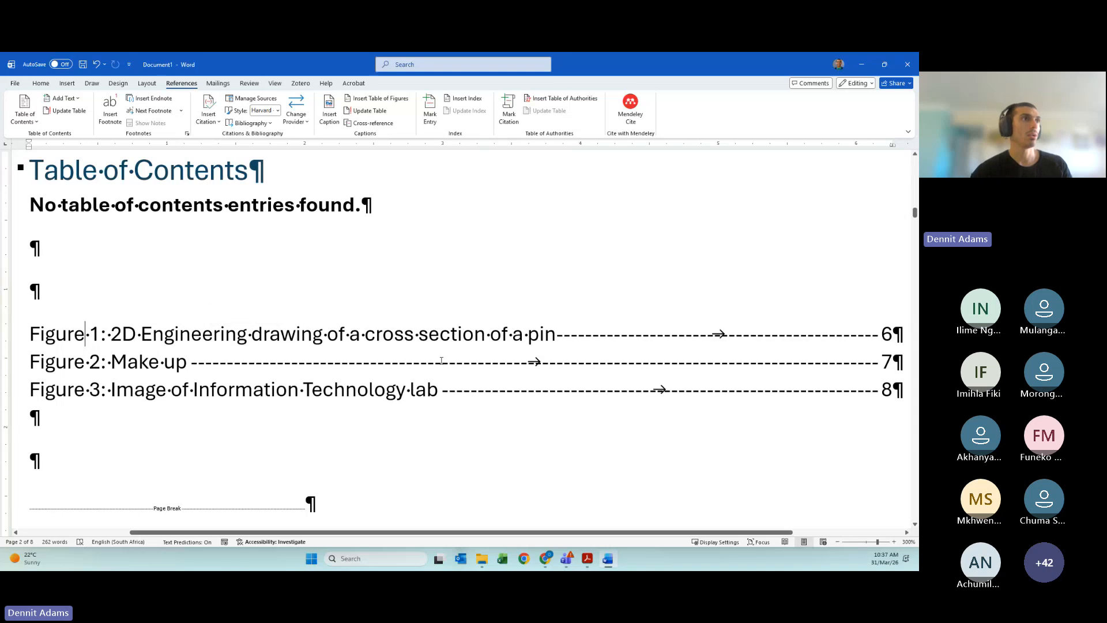
click(125, 297)
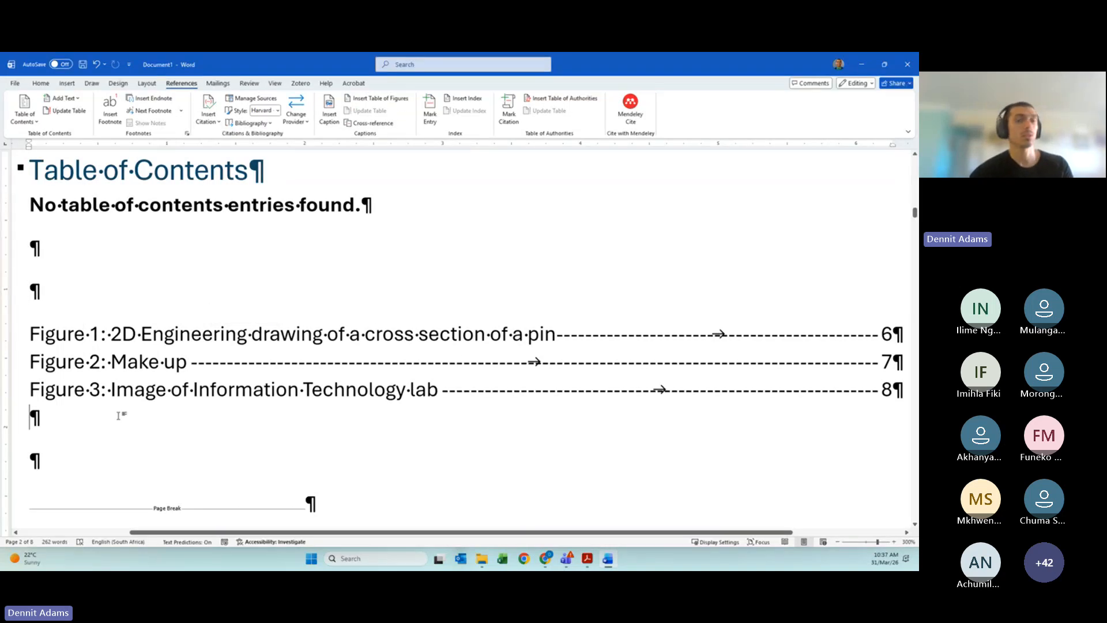
key(ctrl+z)
click(373, 100)
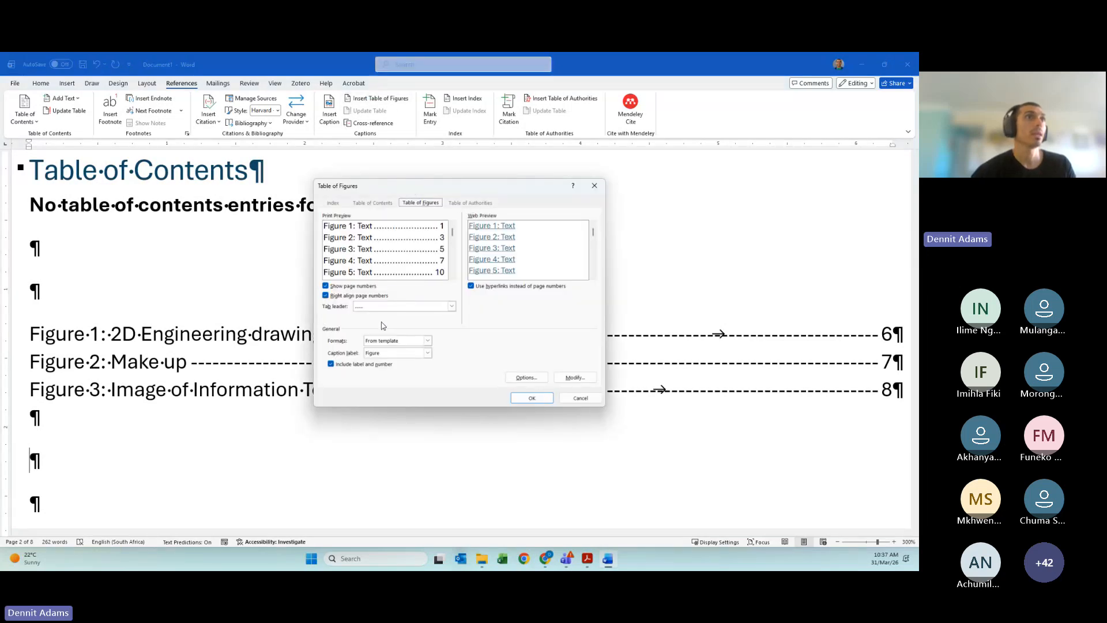
Try the second table of figures without label and number, right-aligned page numbers, page numbers and hyperlinks, restoring each option
click(331, 364)
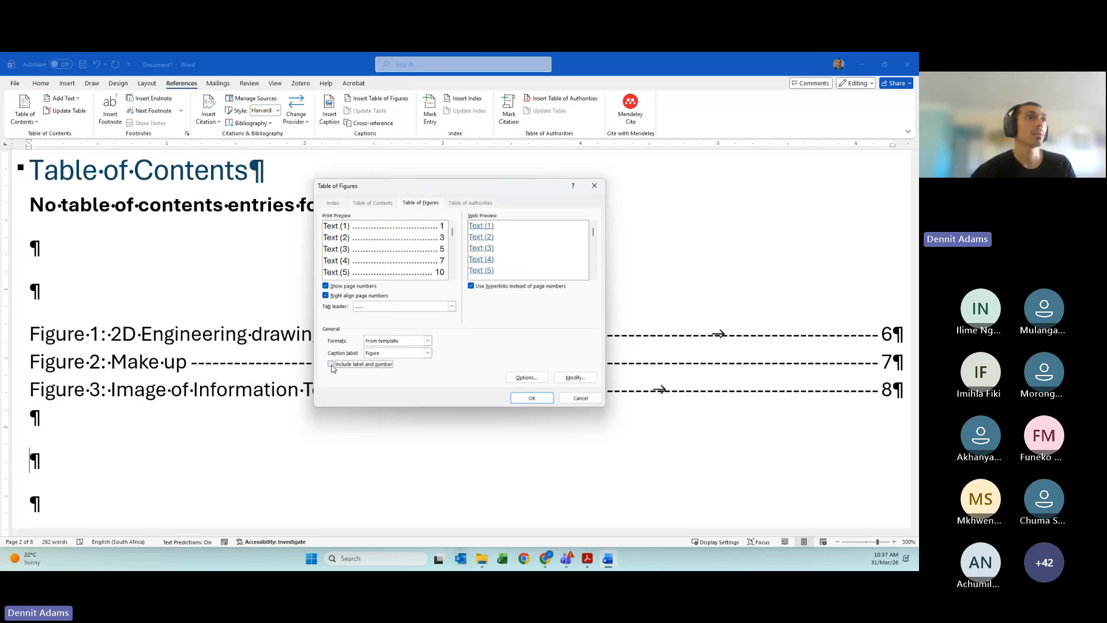
click(331, 364)
click(331, 364)
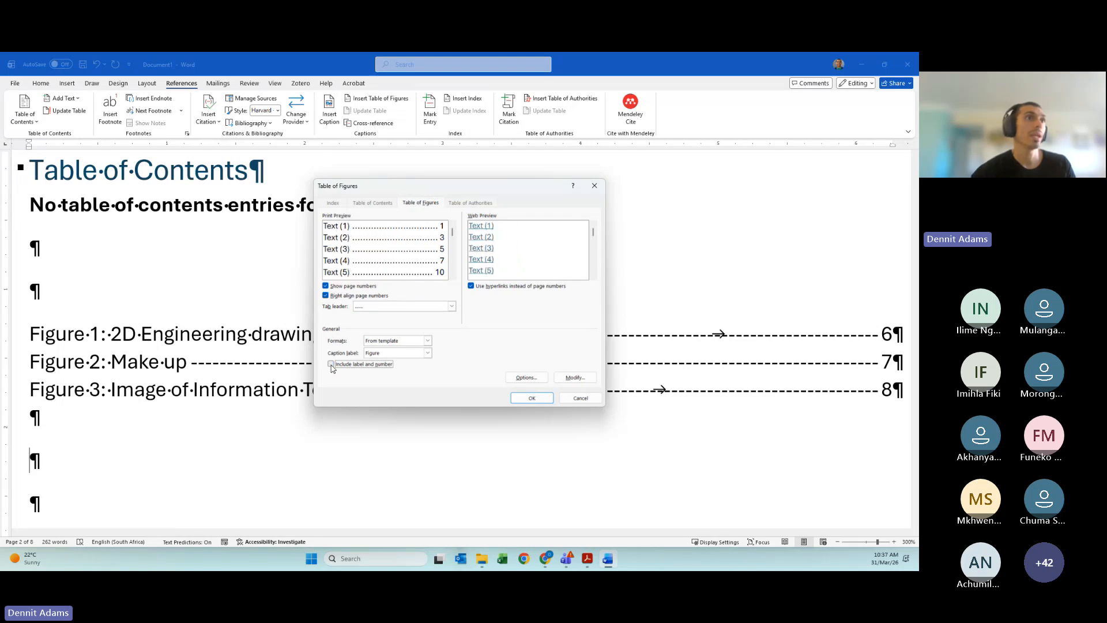
click(331, 364)
click(326, 296)
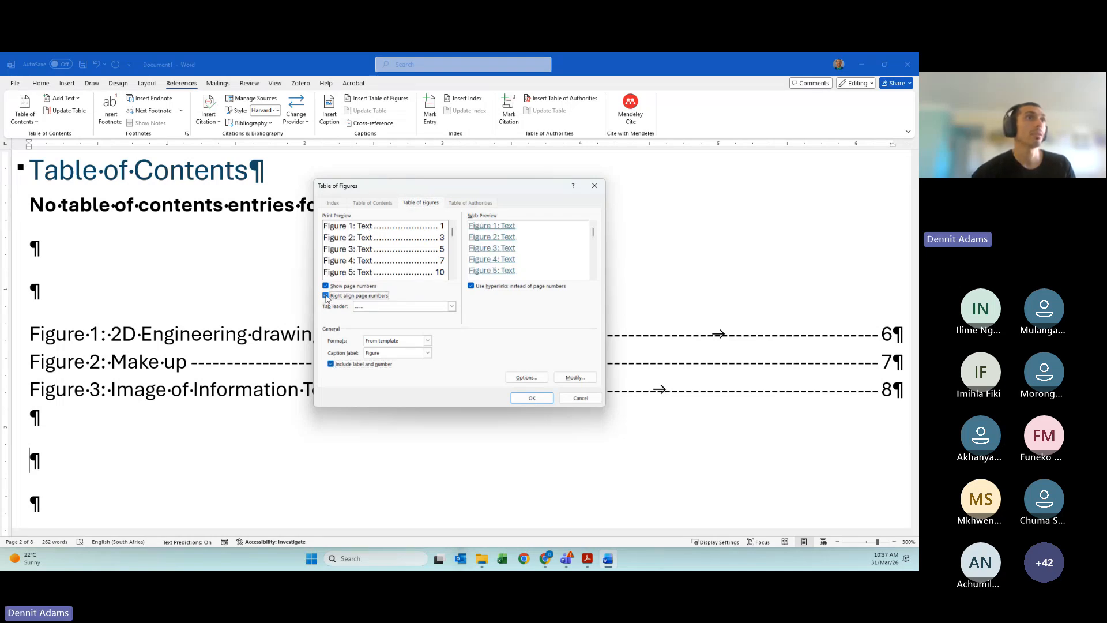
click(327, 296)
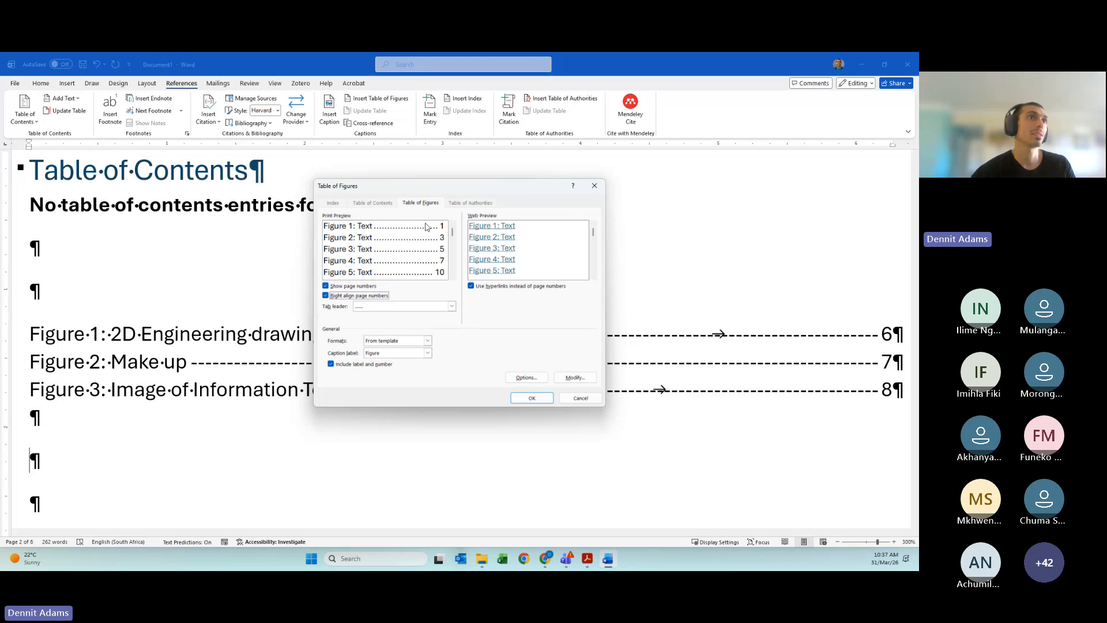
click(326, 286)
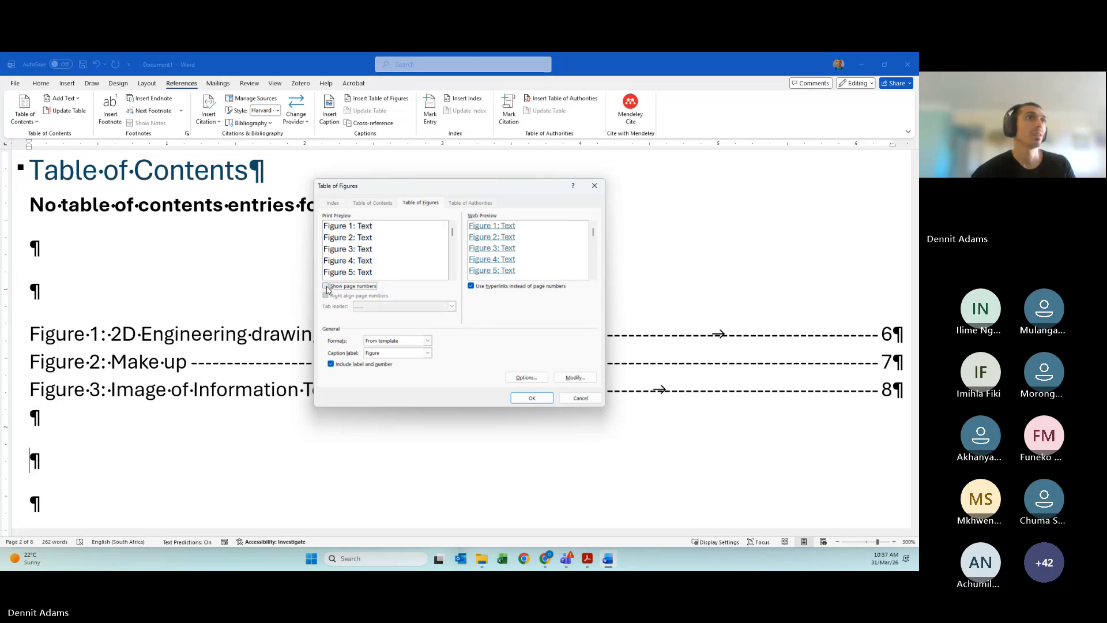
click(326, 287)
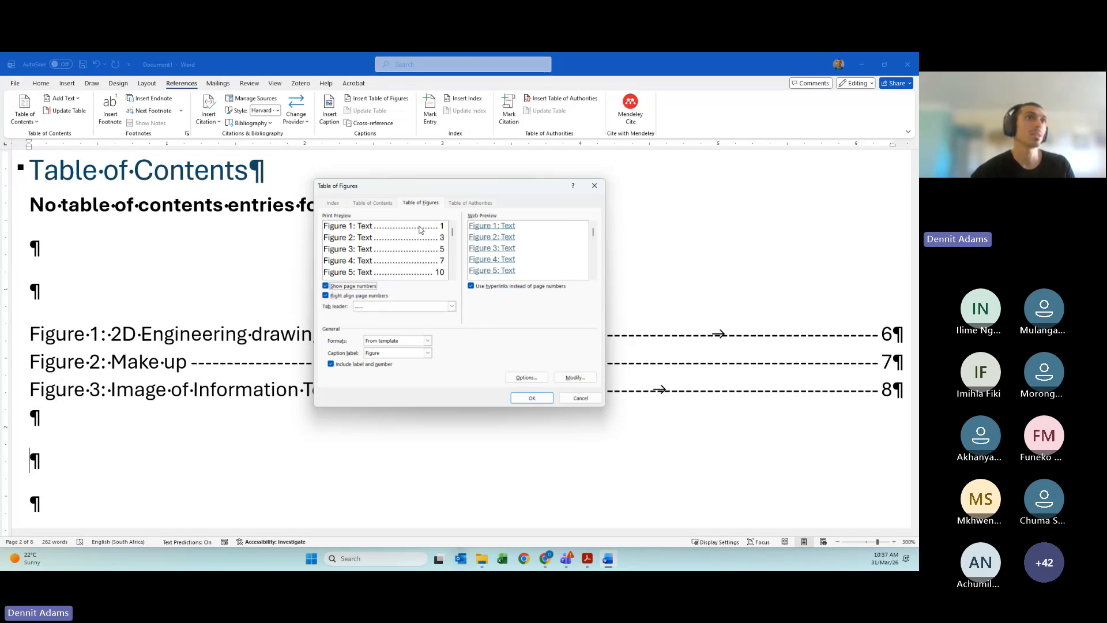
click(471, 289)
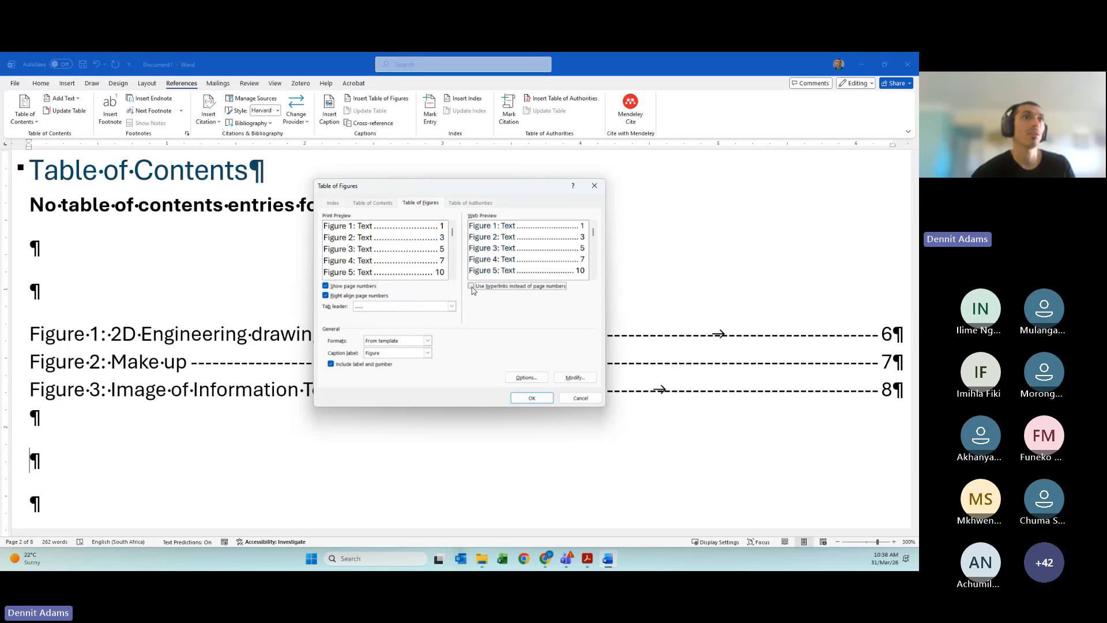
click(472, 290)
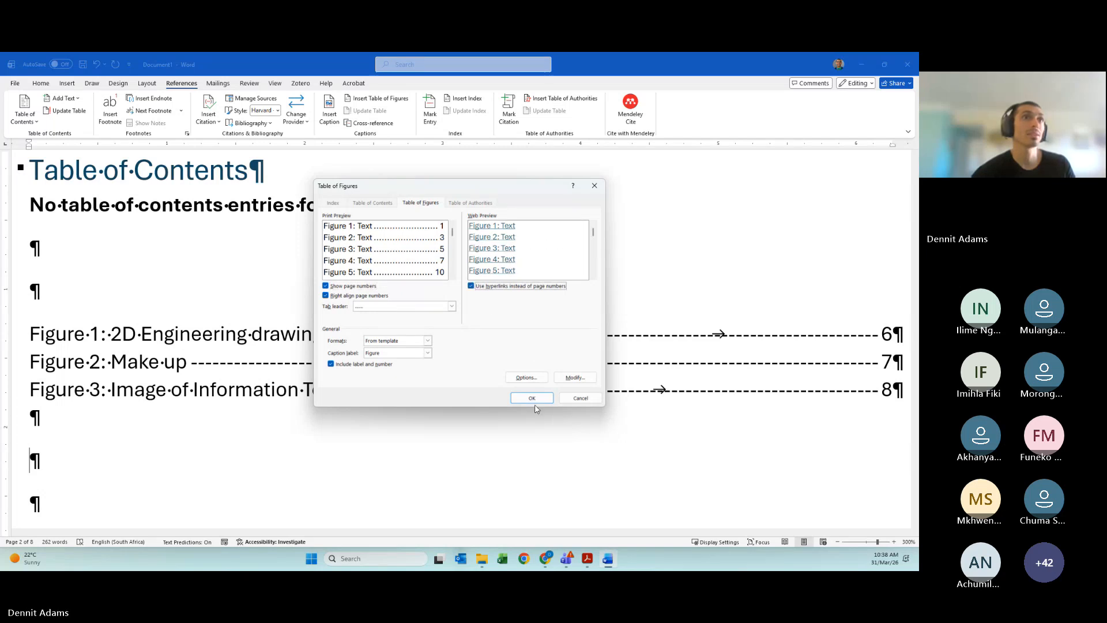
View the Table of Figures style definition and leave it without modifying it
click(571, 379)
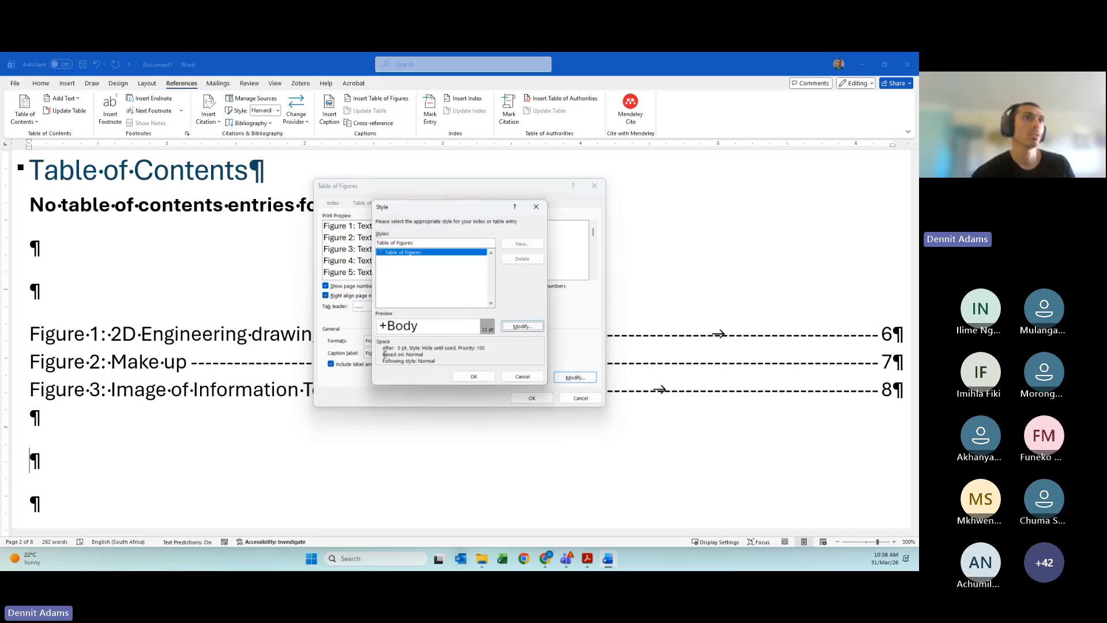
click(523, 375)
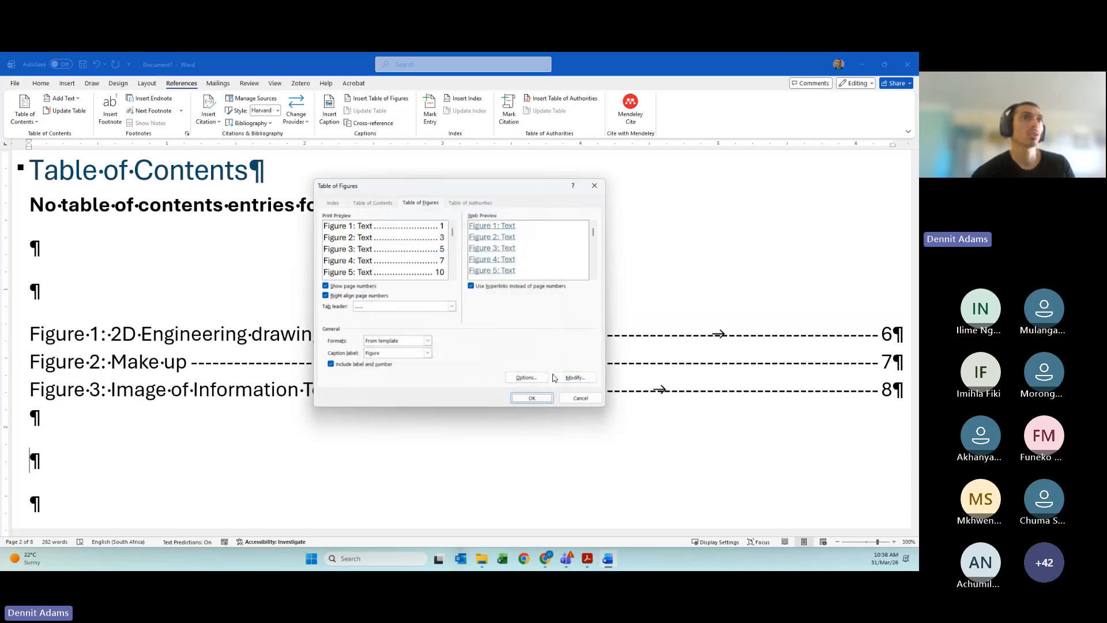
Try replacing the list of figures with one built from the Heading 2 style and table entry fields
click(537, 377)
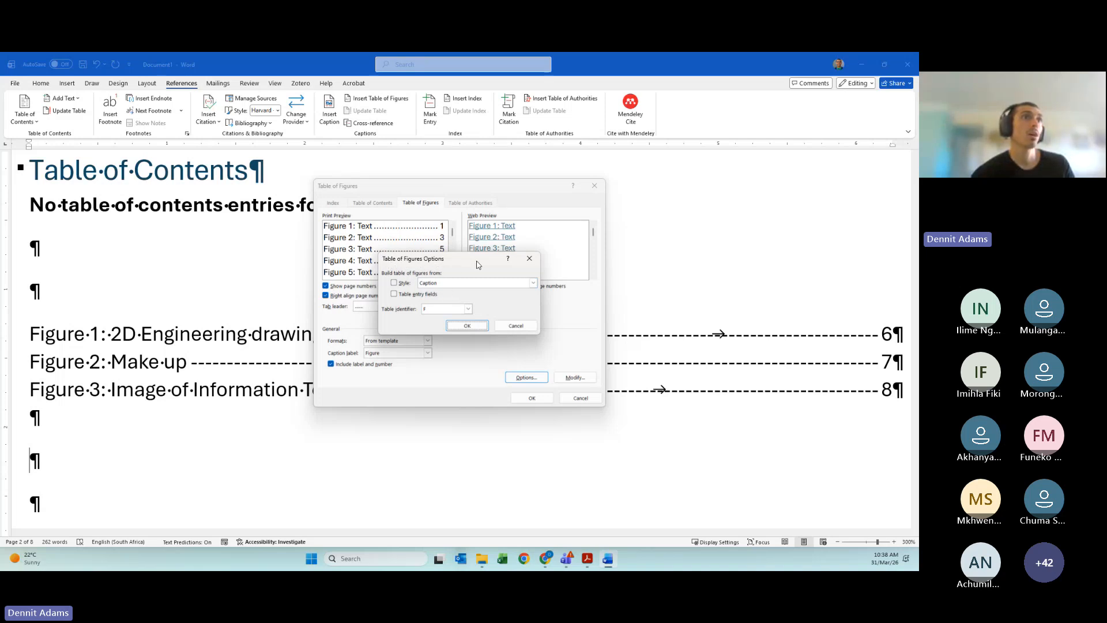
click(478, 283)
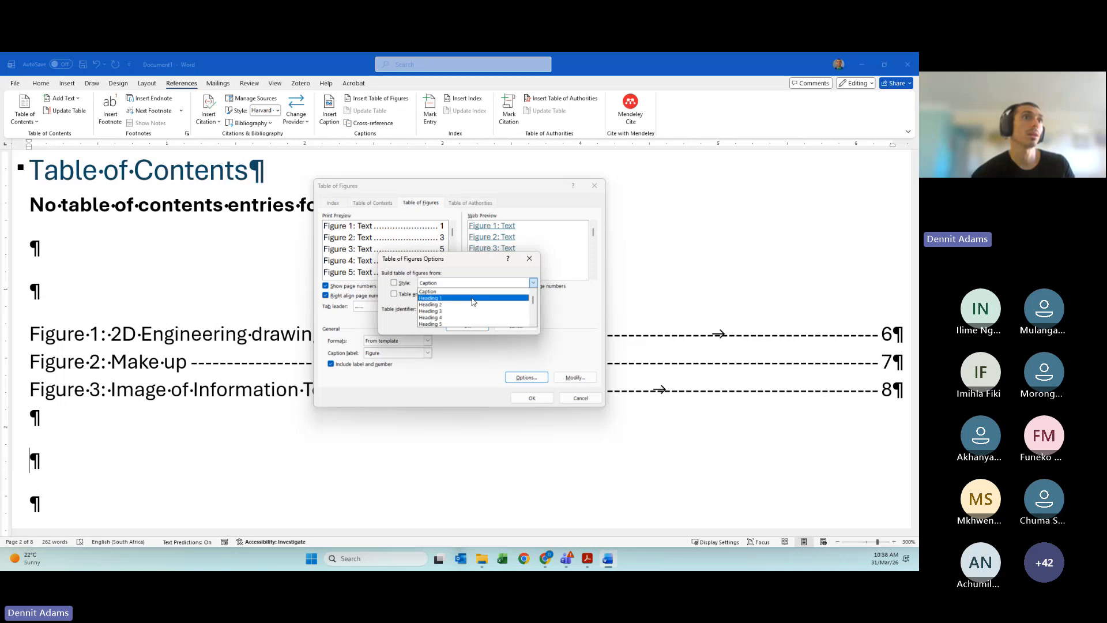
click(471, 292)
click(438, 283)
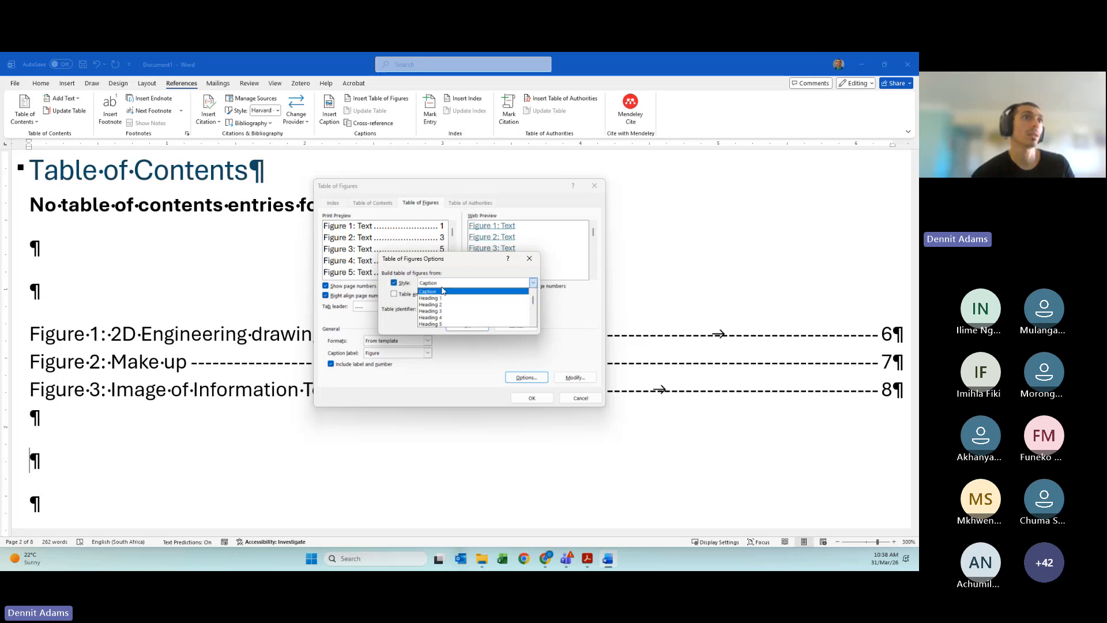
click(466, 300)
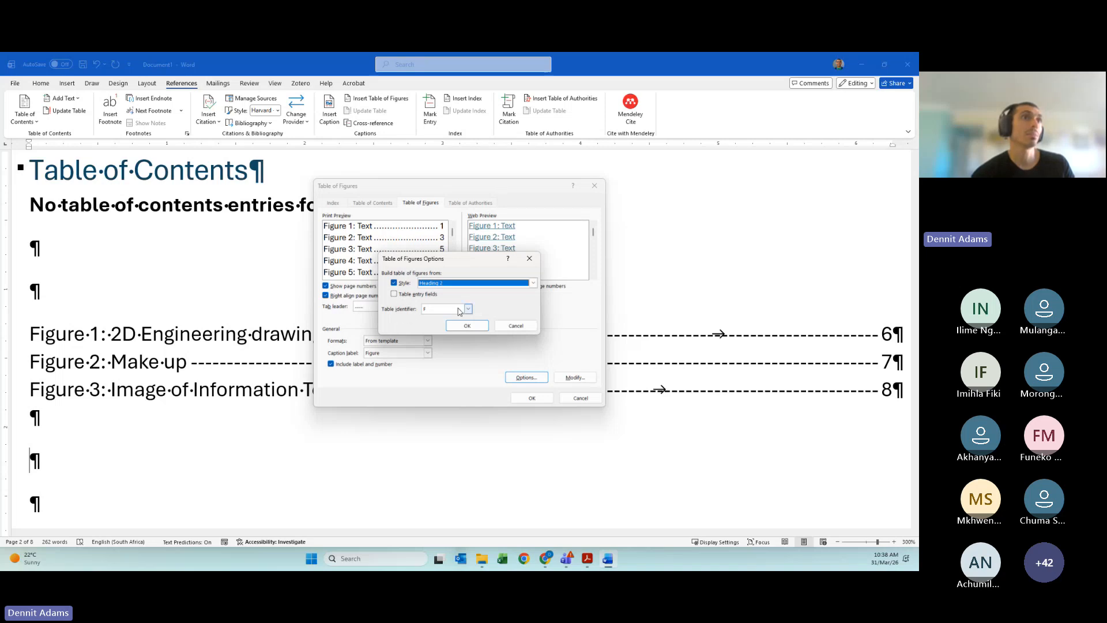
click(469, 309)
click(499, 310)
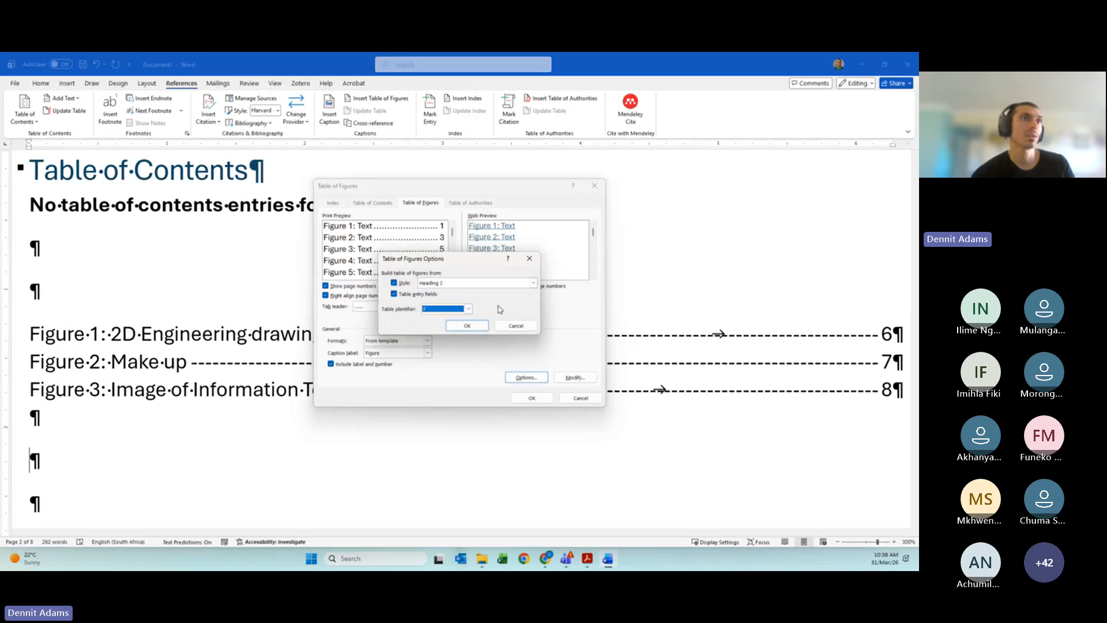
click(467, 308)
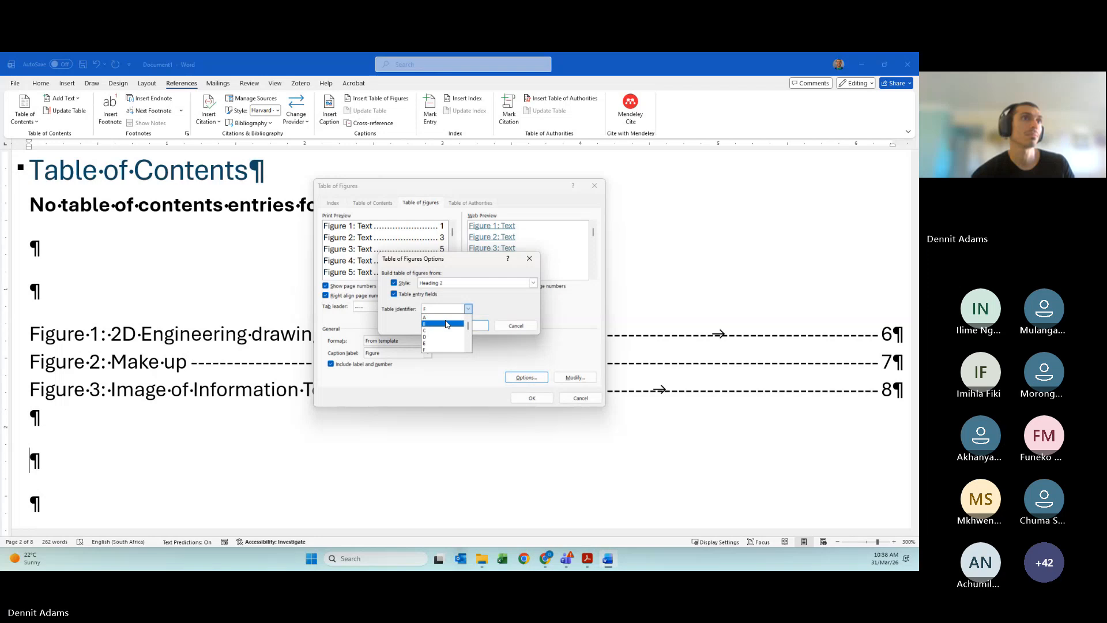
click(493, 316)
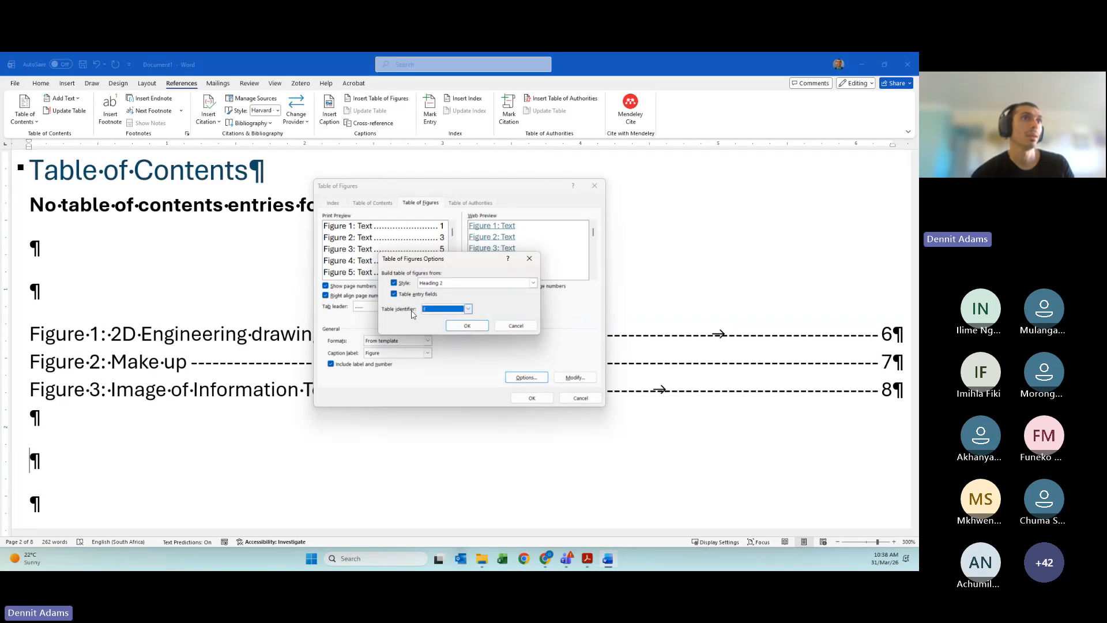
click(467, 325)
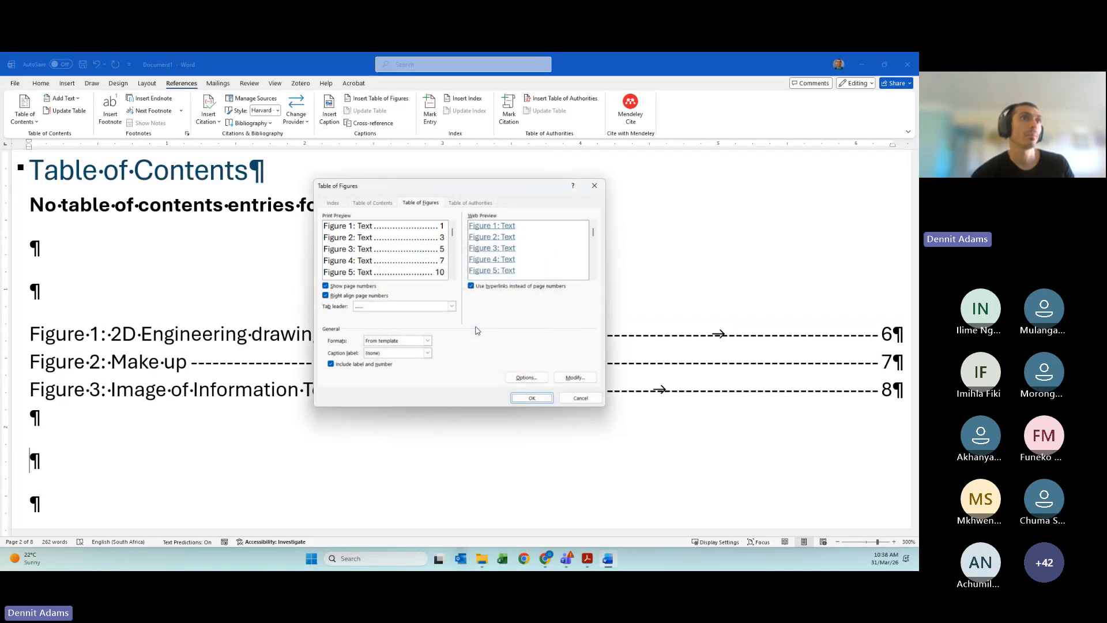
click(532, 397)
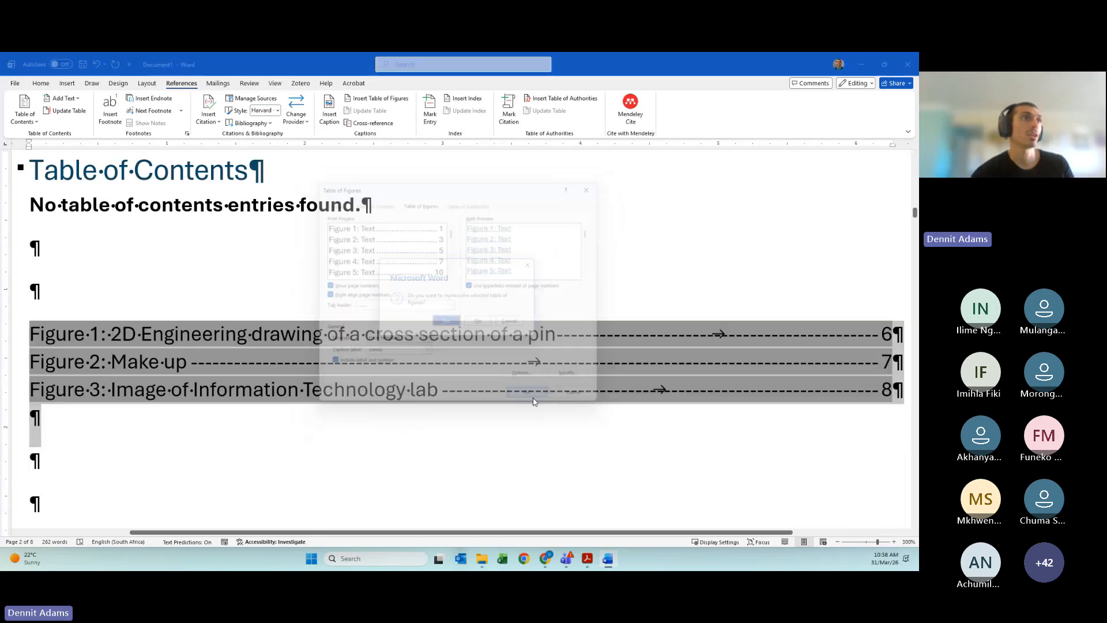
click(448, 325)
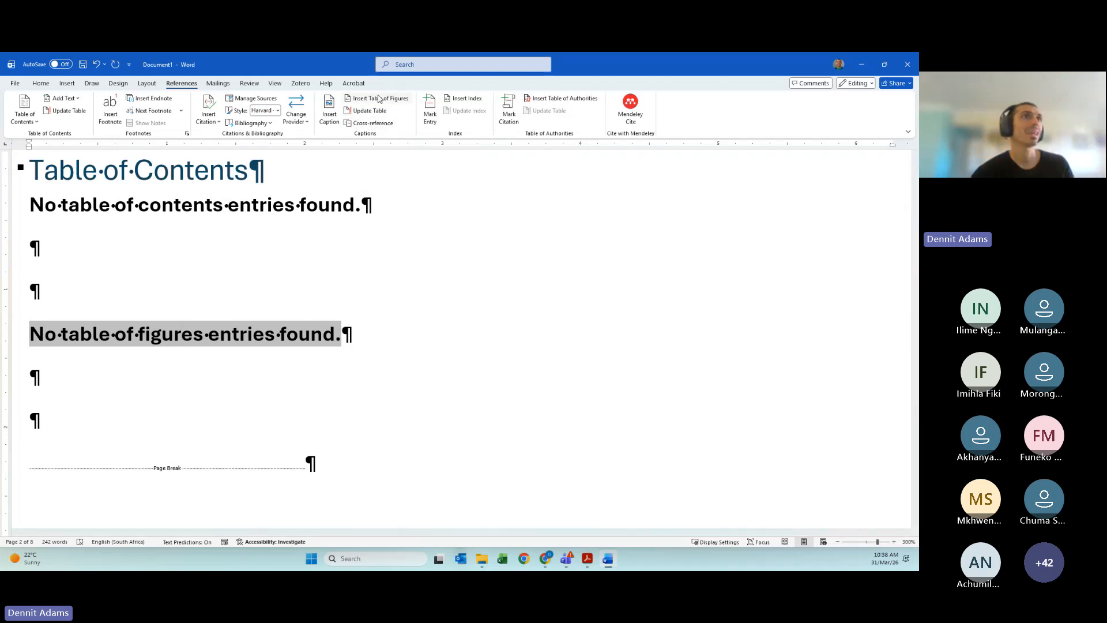
Replace the empty table of figures with one using the Figure caption label, labels and numbers, and right-aligned page numbers with dotted leaders
click(376, 100)
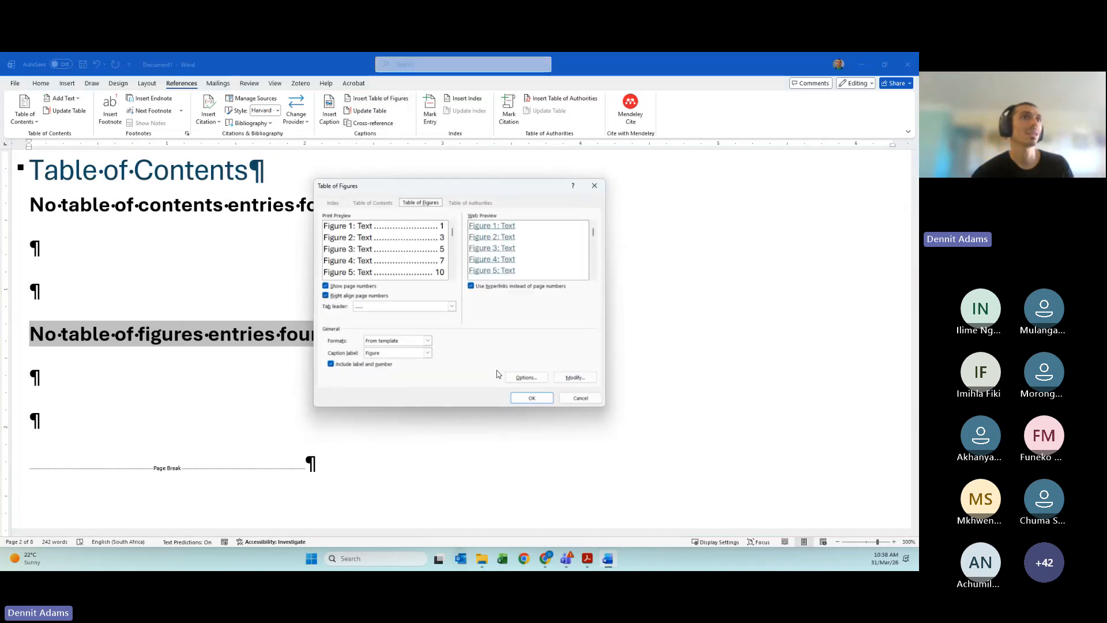
click(527, 378)
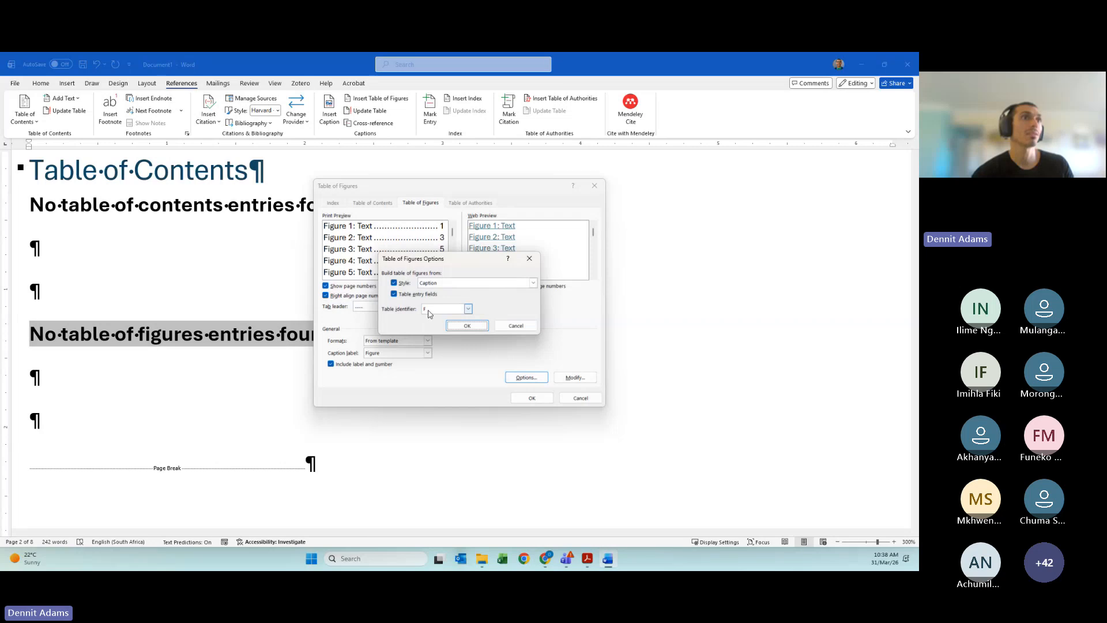
click(468, 309)
click(432, 298)
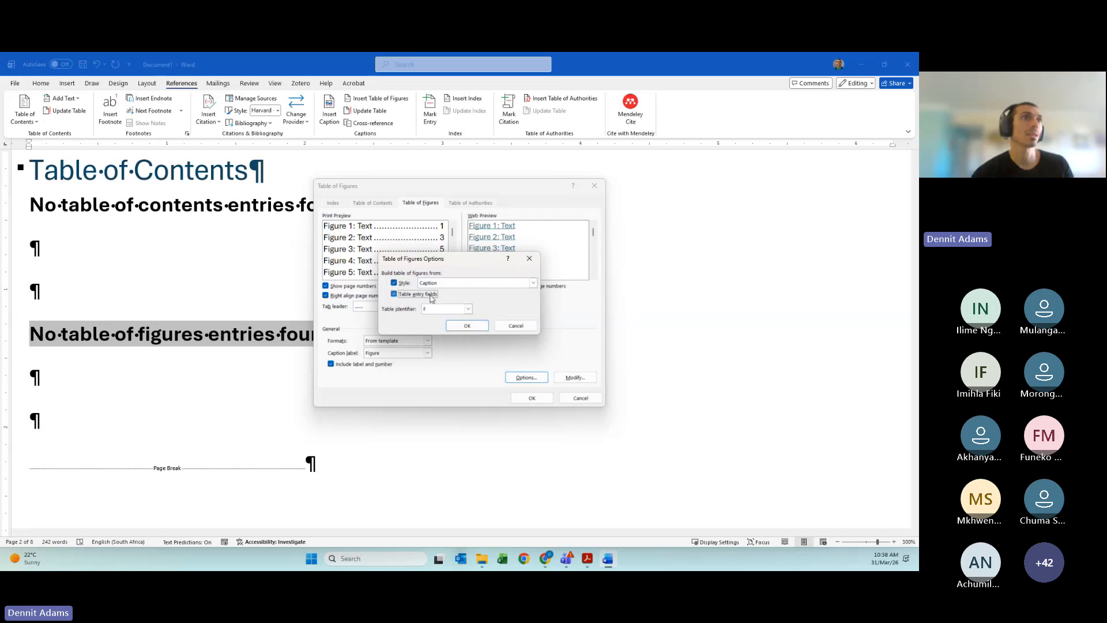
click(468, 326)
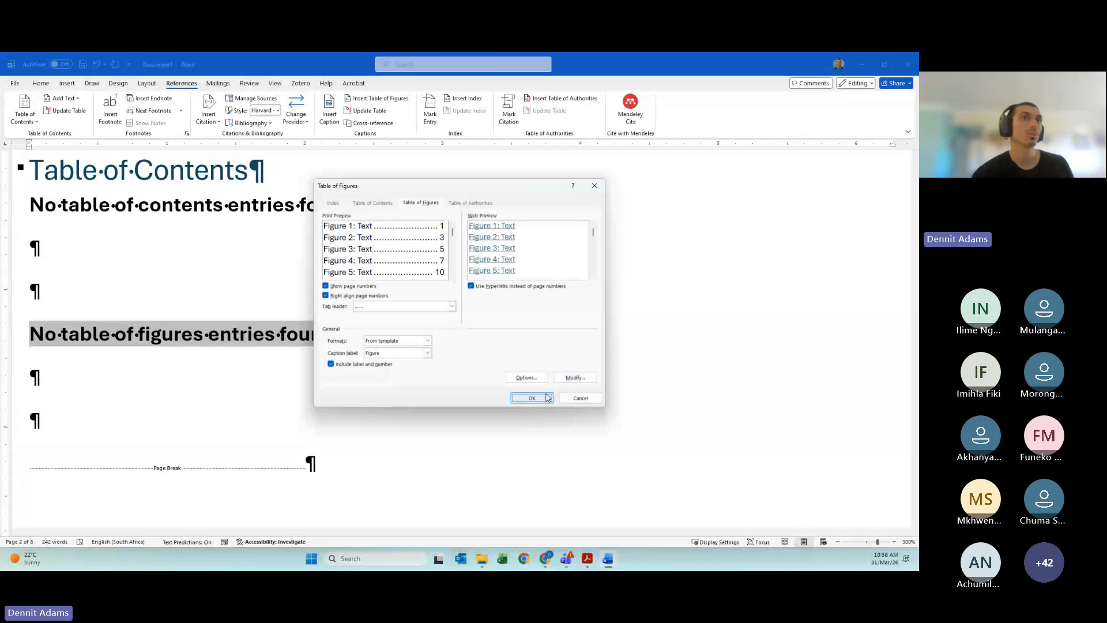
click(573, 377)
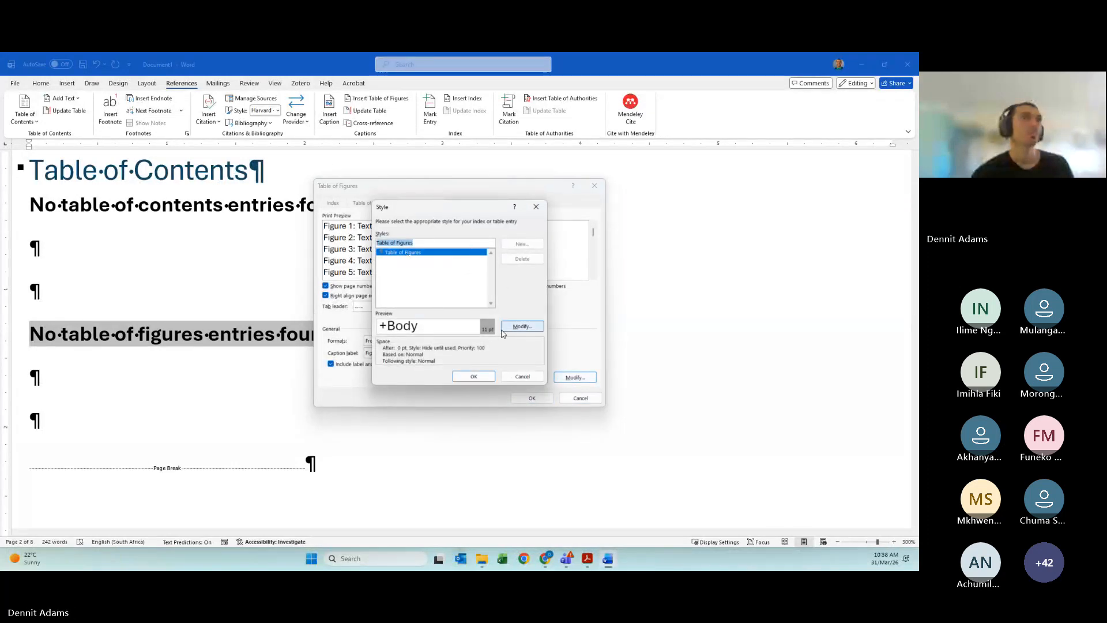
click(472, 376)
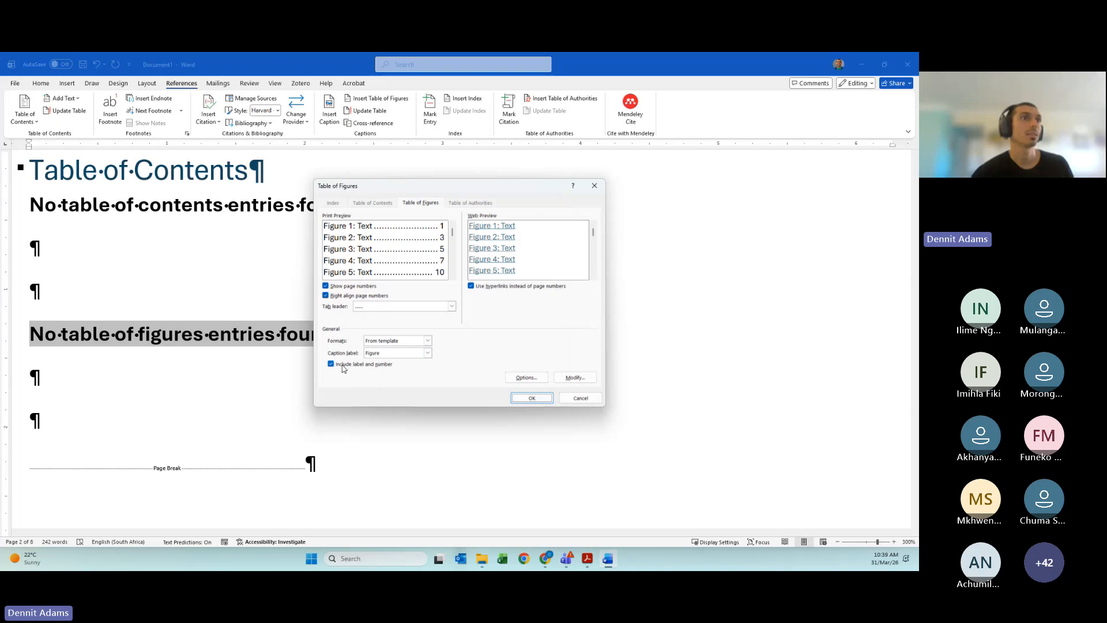
click(529, 397)
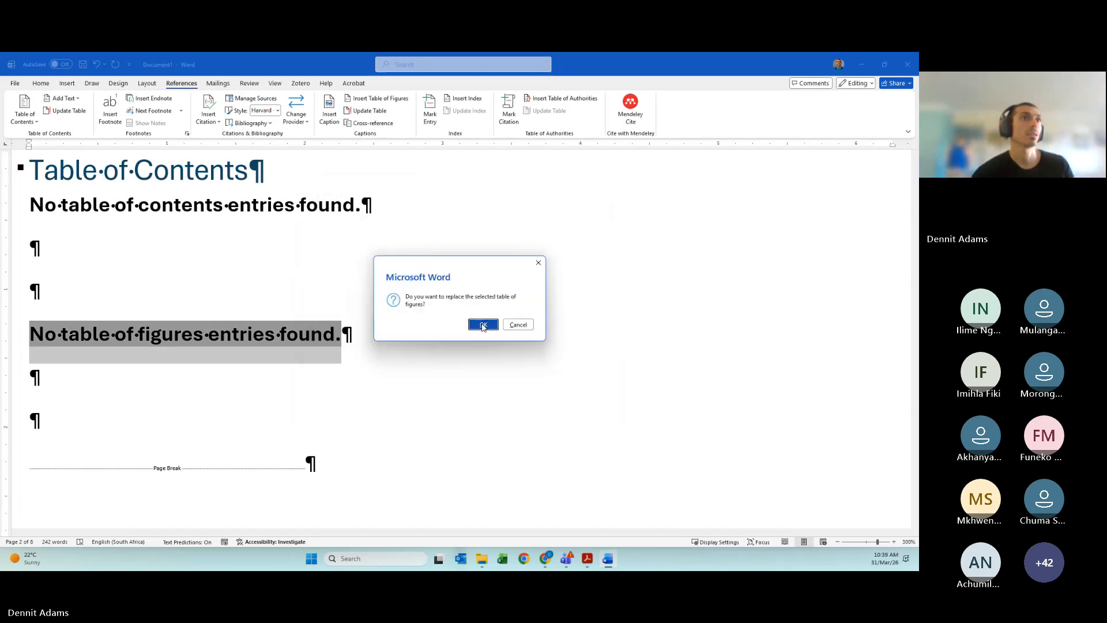
click(483, 323)
Add an empty paragraph directly above the list of figures
click(120, 294)
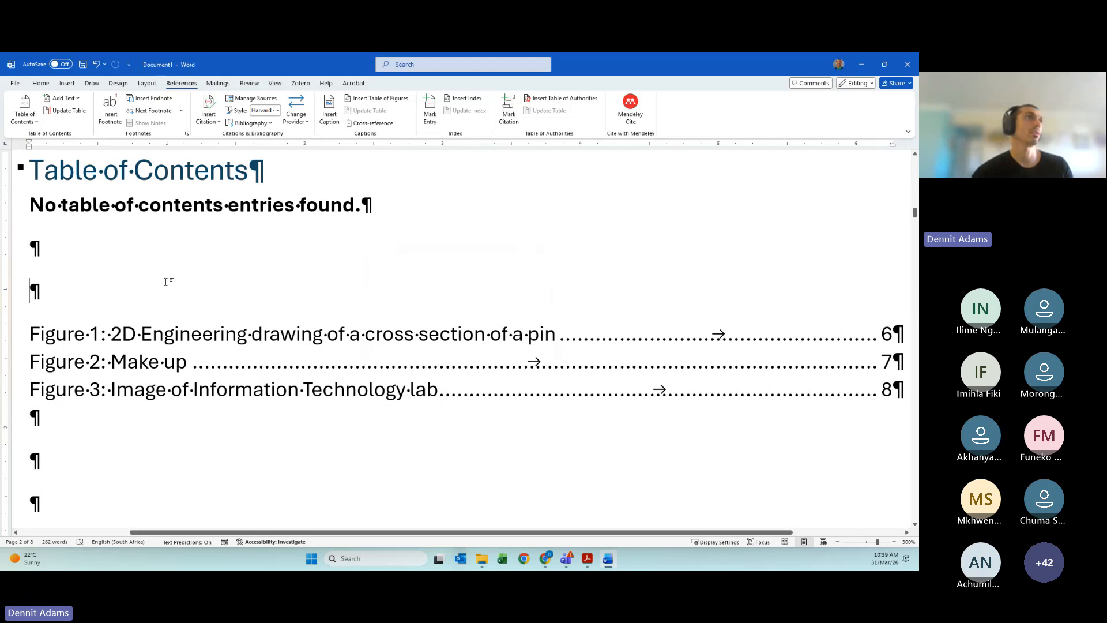
key(Return)
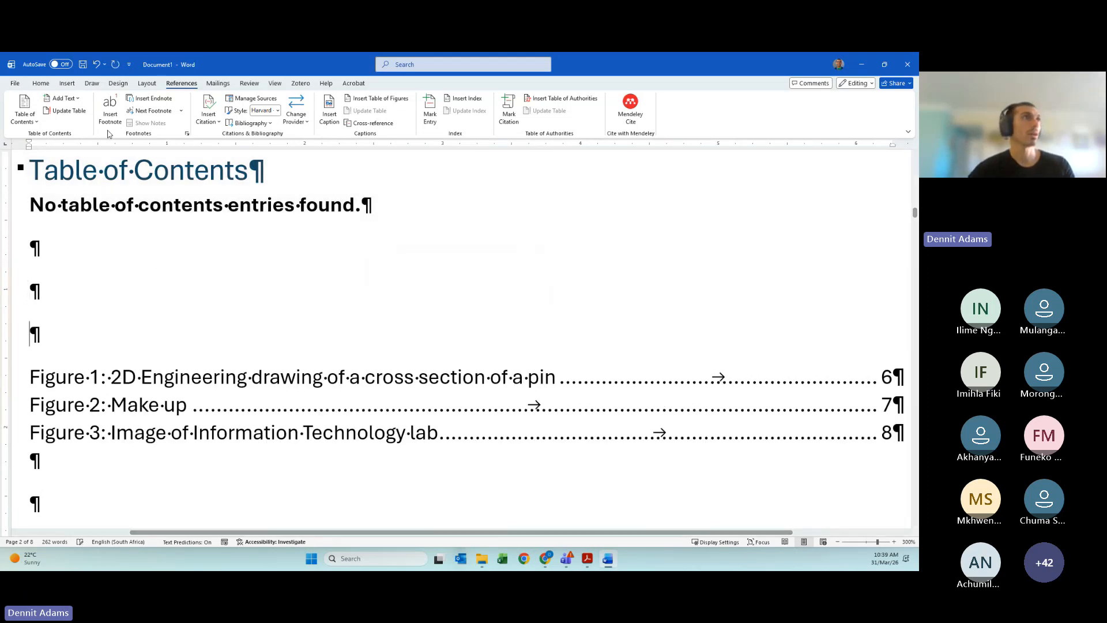
click(78, 110)
scroll(100, 364, down, 3)
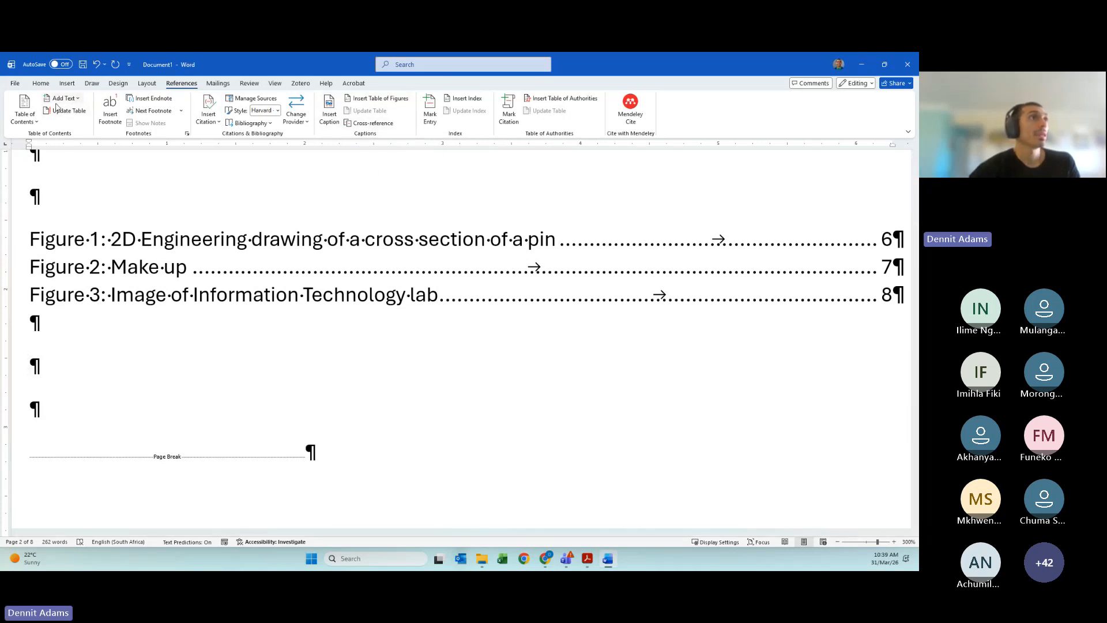
click(26, 112)
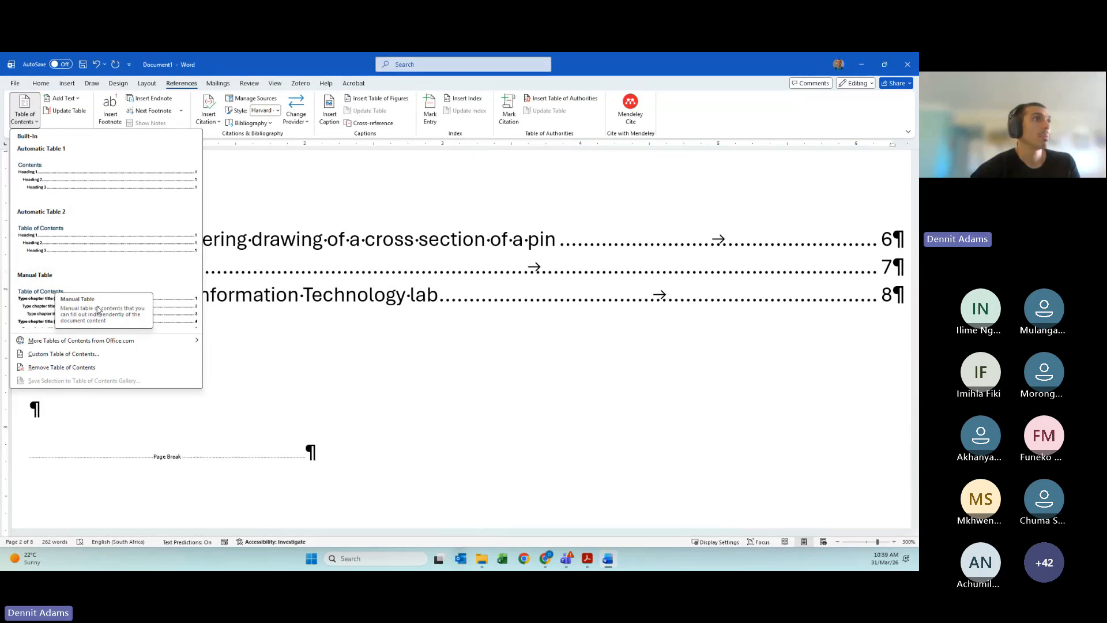
click(306, 386)
Insert a table of figures with the Table caption label in the last empty paragraph before the page break
click(92, 411)
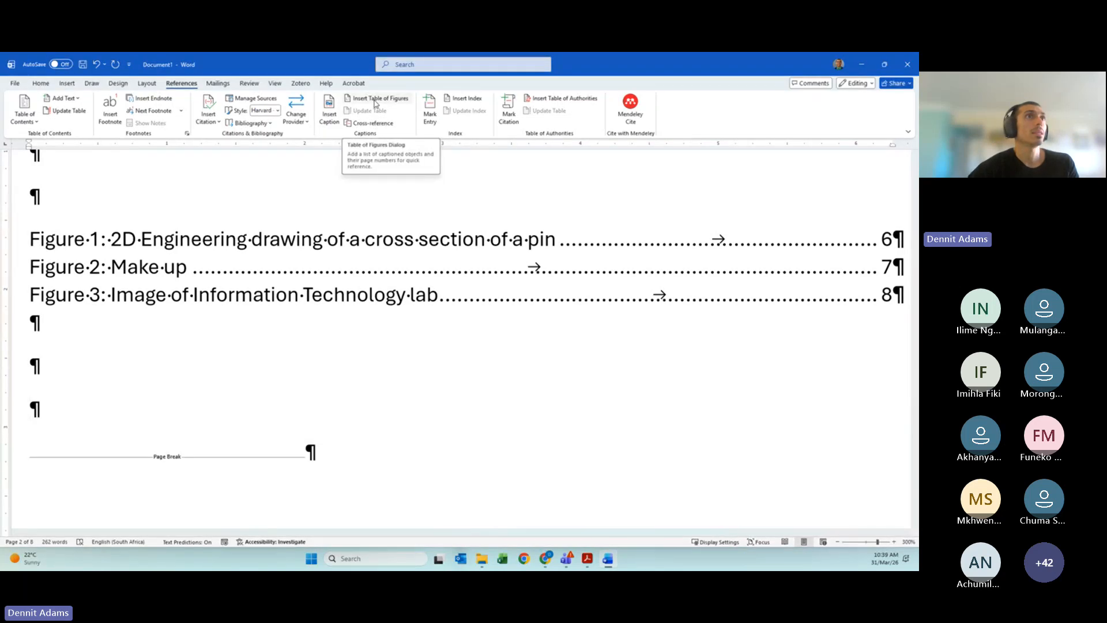
click(587, 105)
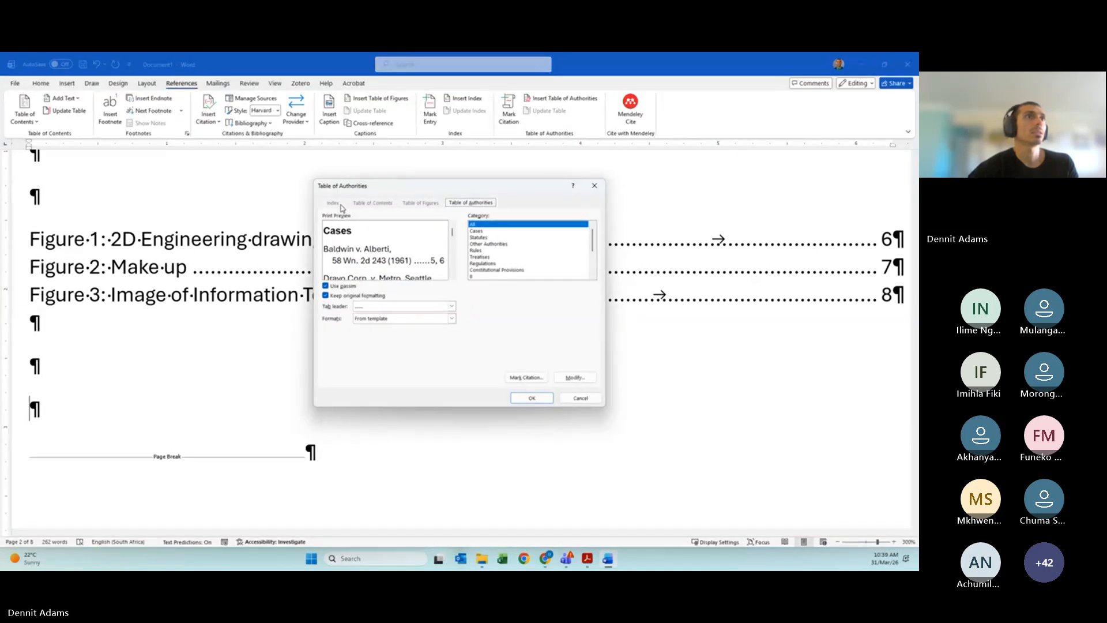
click(579, 397)
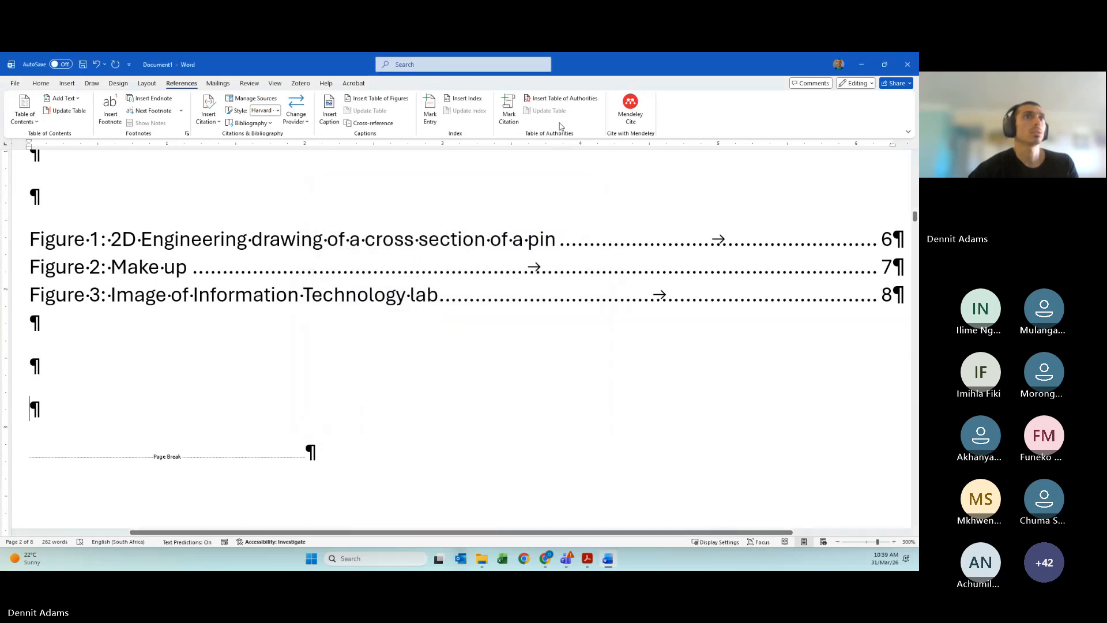
click(378, 98)
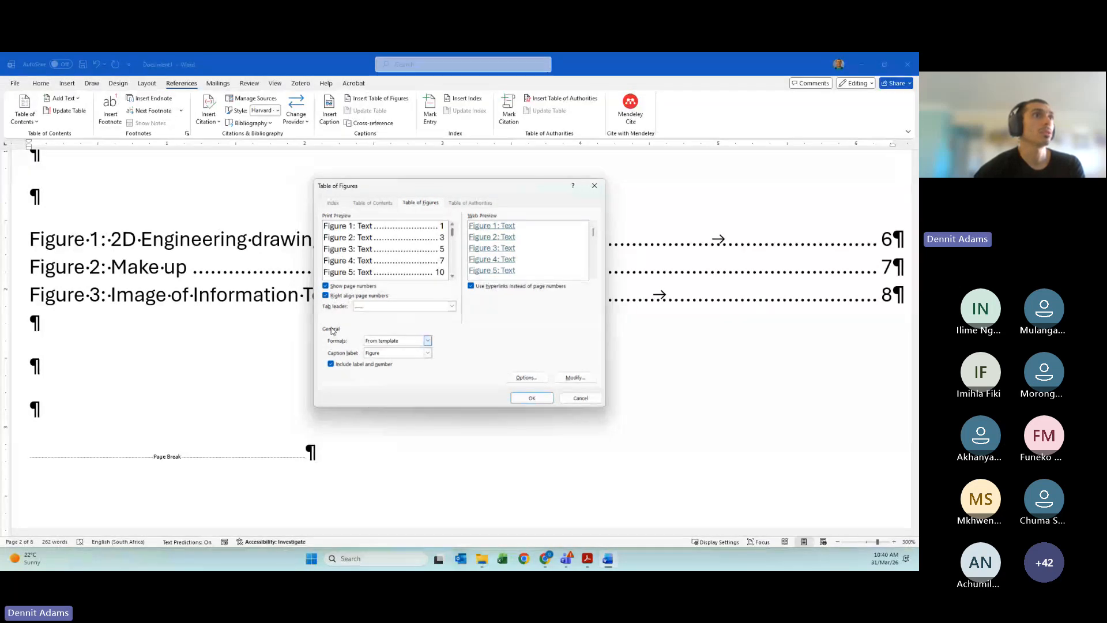
click(428, 340)
click(429, 341)
click(427, 353)
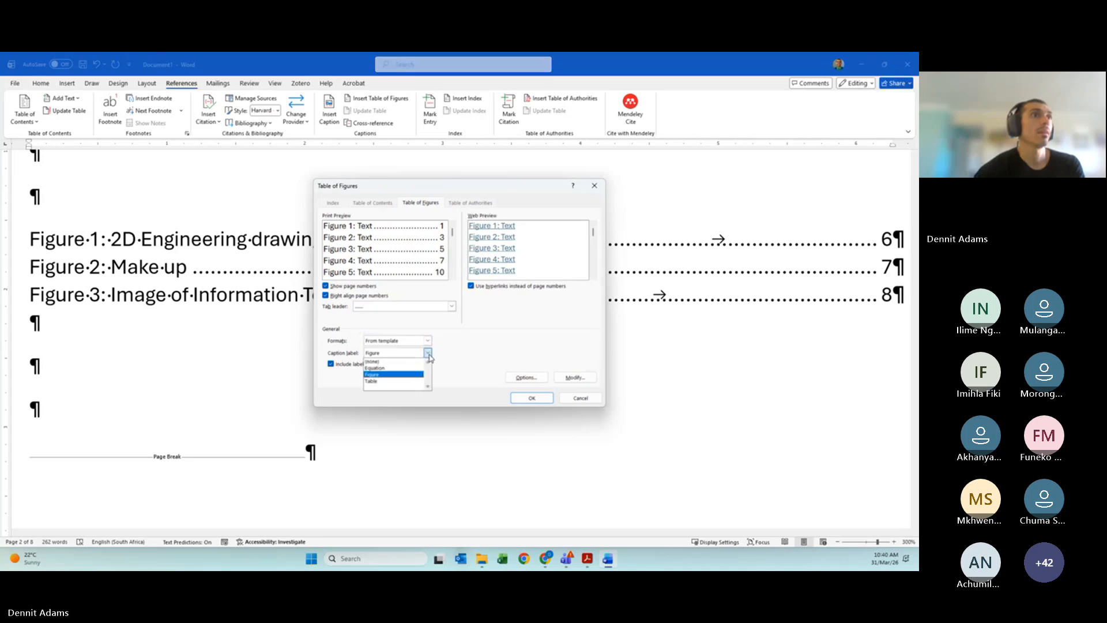
click(382, 382)
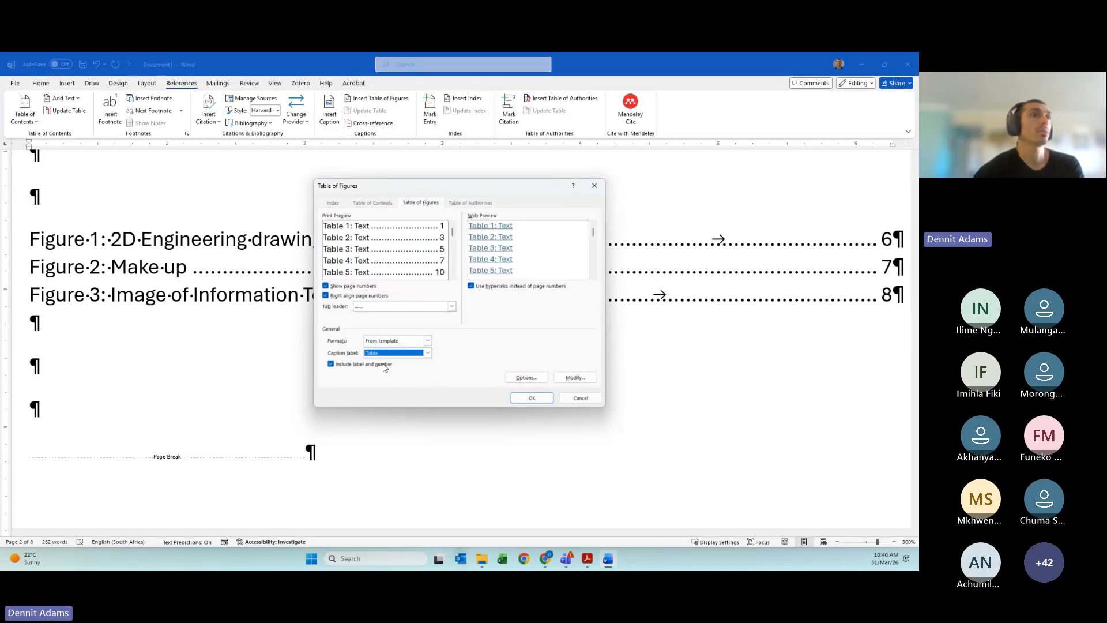
click(526, 401)
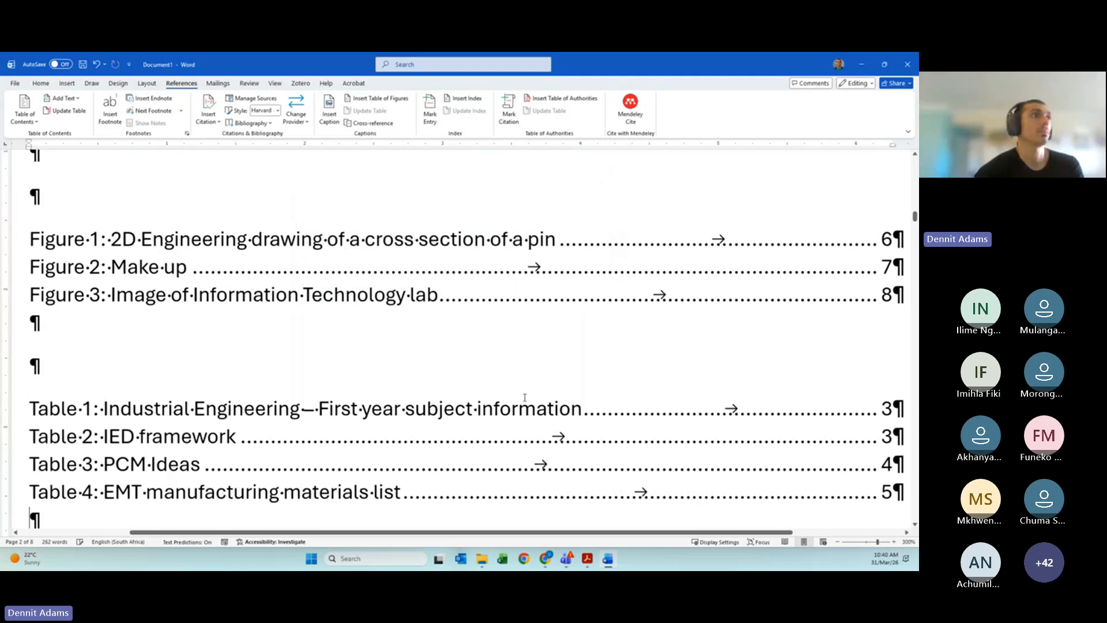
scroll(135, 383, down, 1)
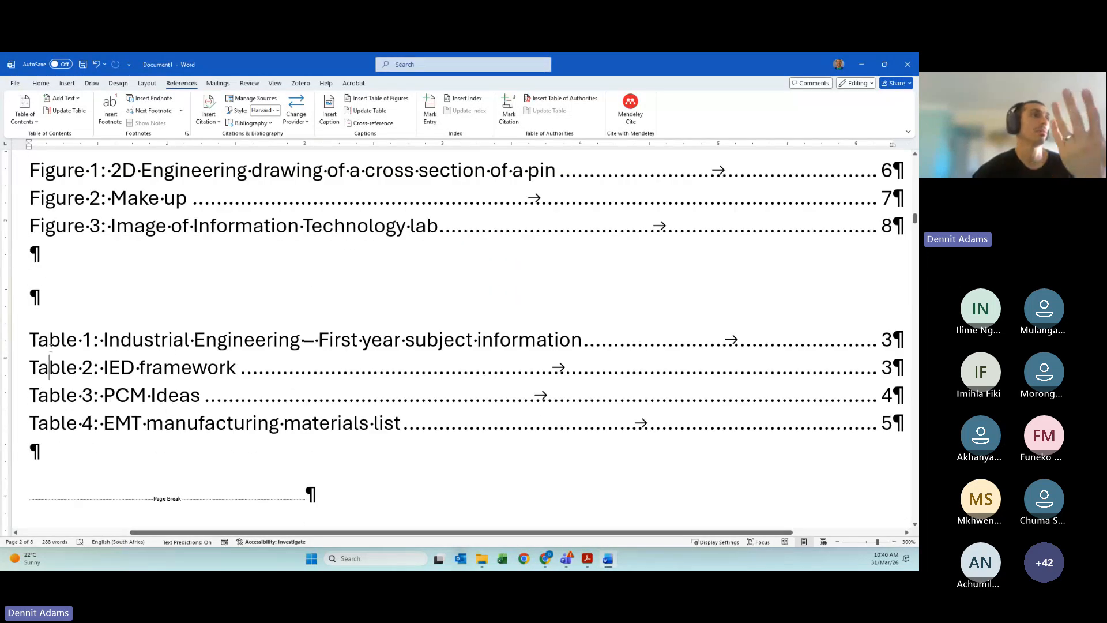
drag(50, 361, 325, 447)
click(262, 282)
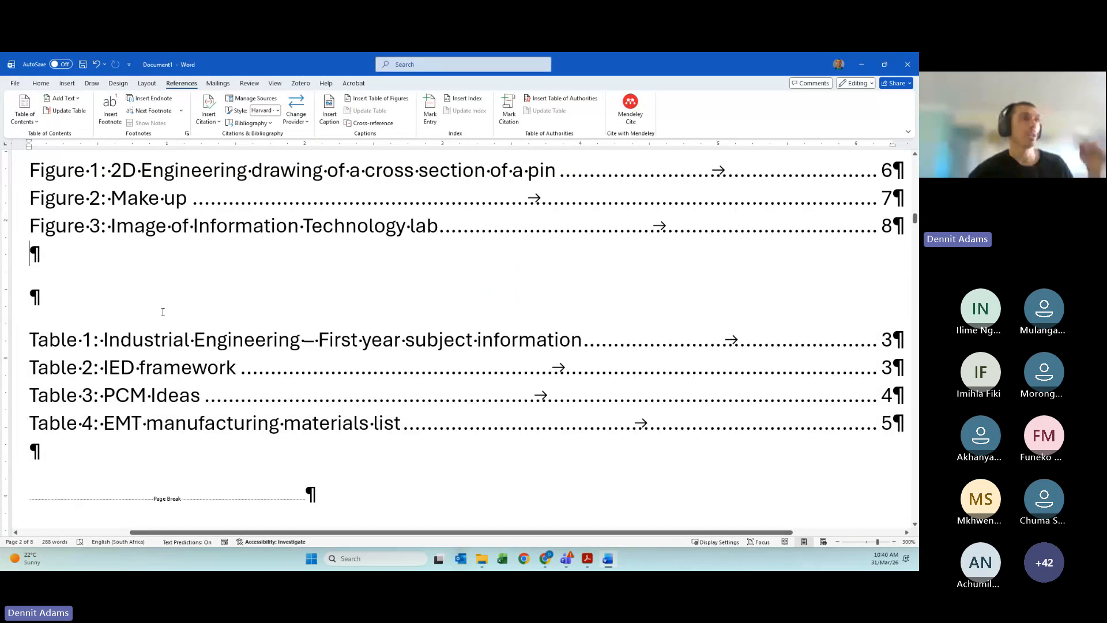
Enter the title "List of Figures" in the empty paragraph directly above the figure entries
scroll(164, 314, up, 4)
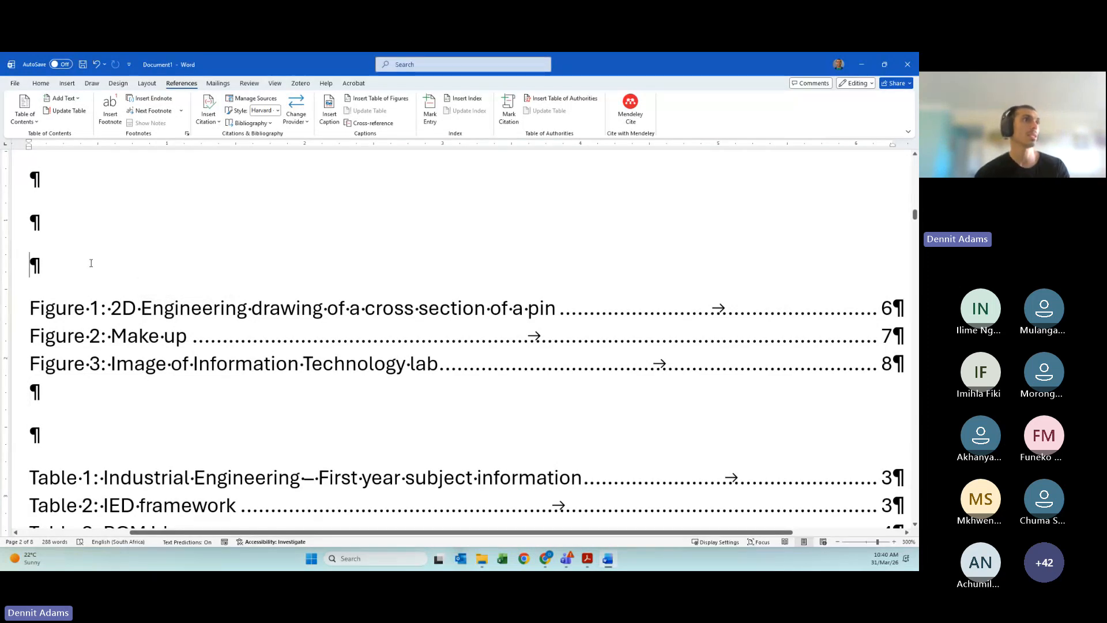
text(Table of Contents)
key(ctrl+z)
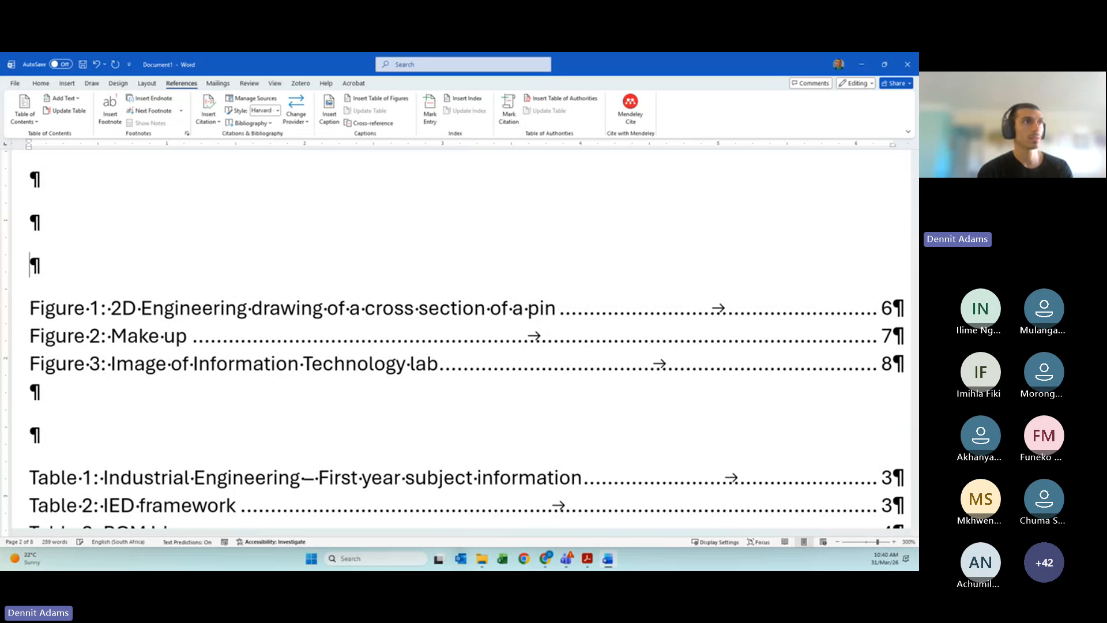
text(List )
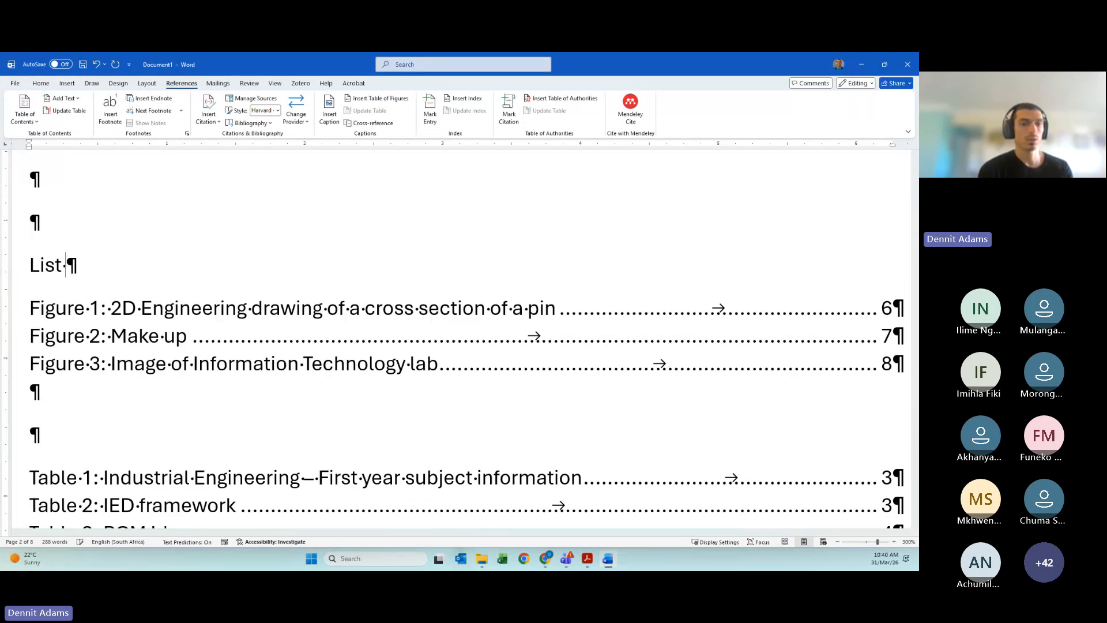
text(of Figures)
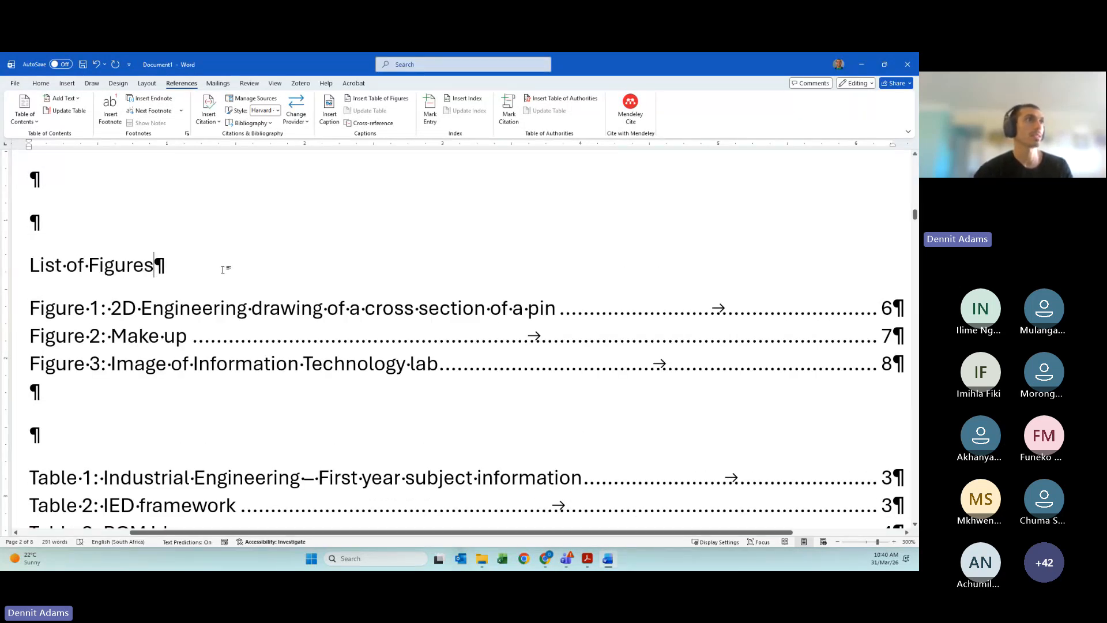
Apply the Heading 2 style to the "List of Figures" title
drag(168, 267, 29, 266)
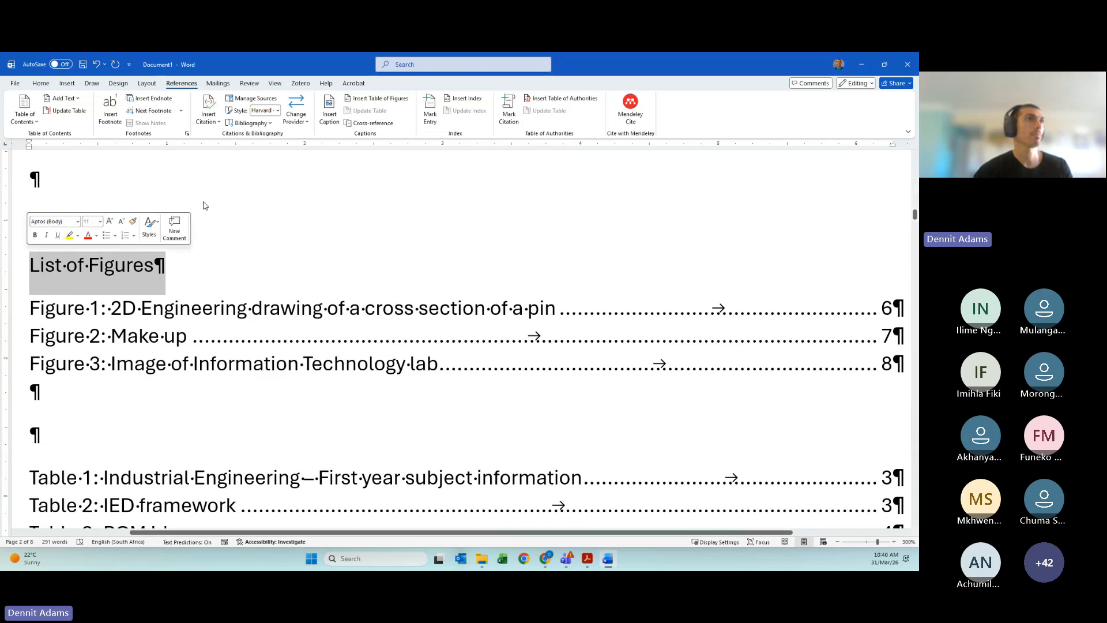
click(45, 84)
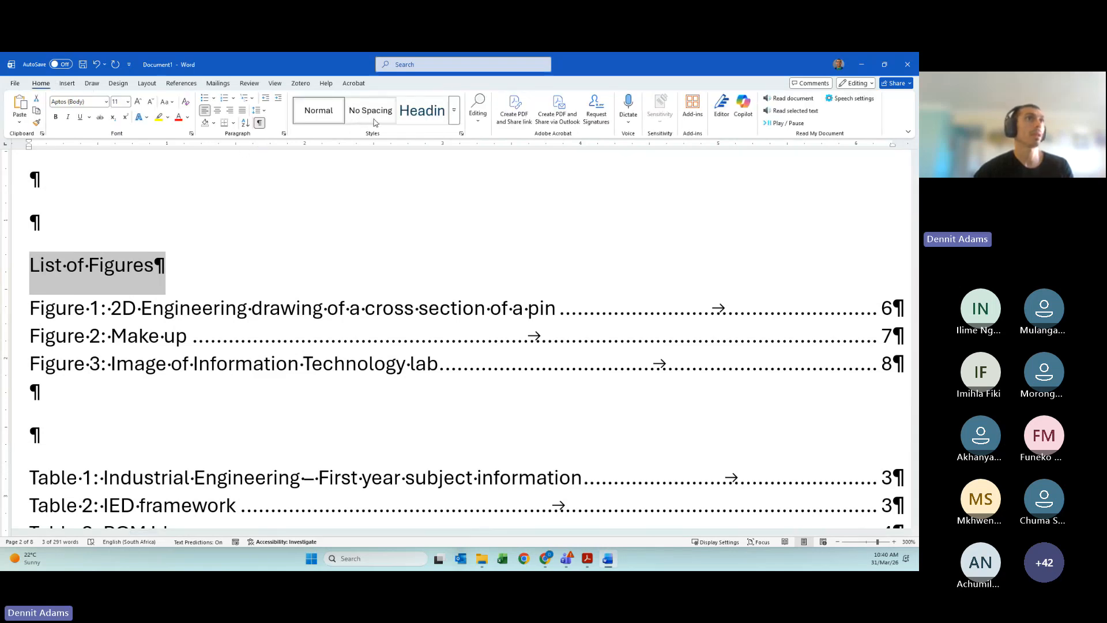
click(464, 121)
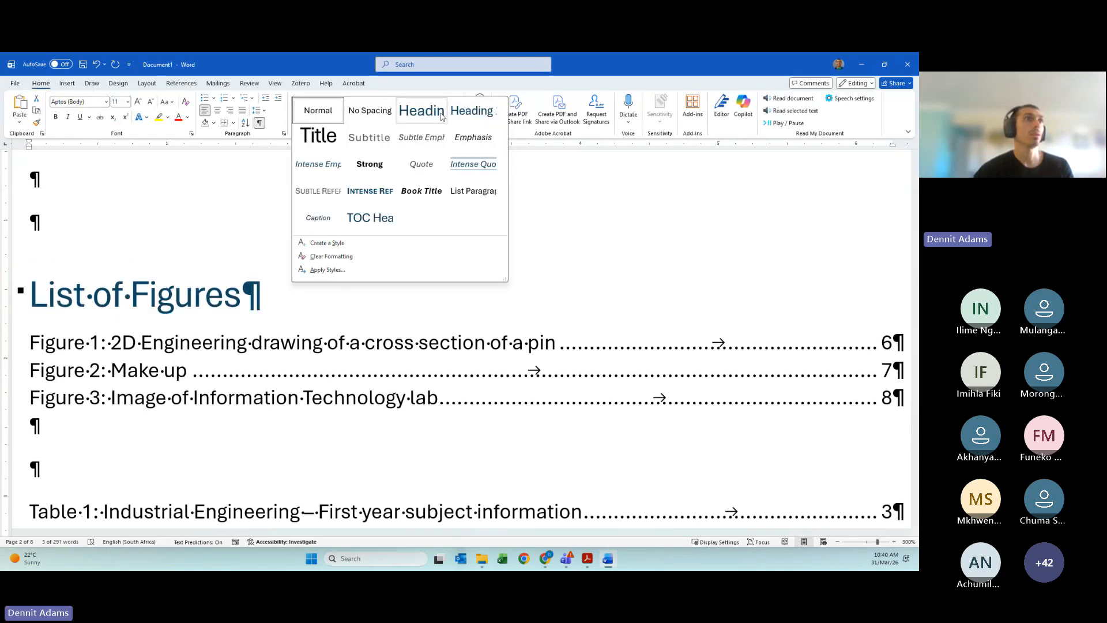
click(492, 115)
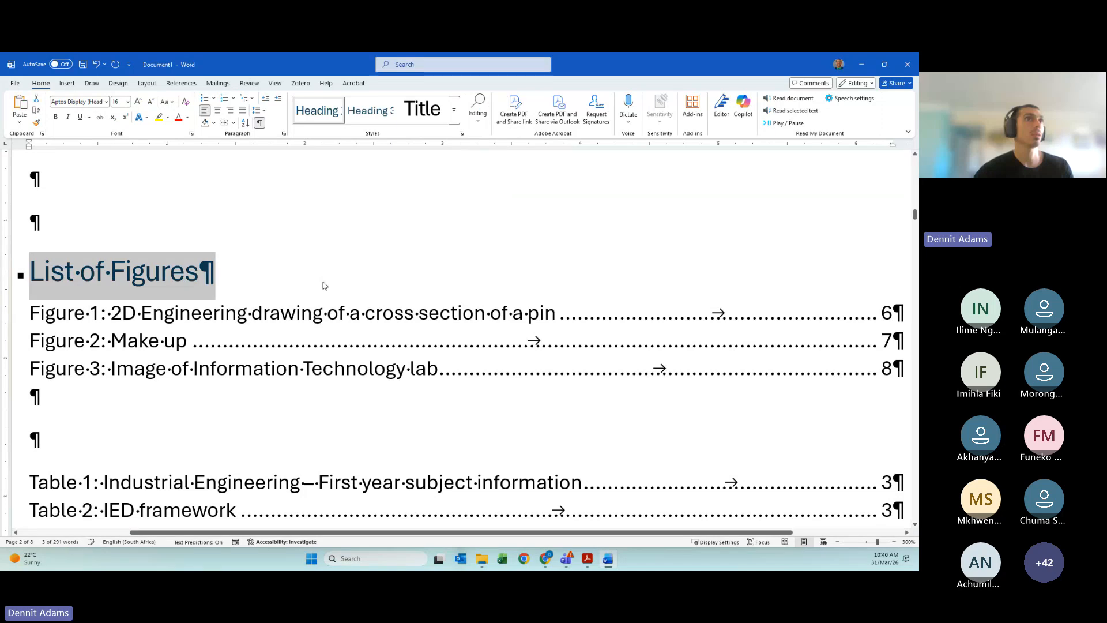
Add a paragraph directly above the table entries and enter the title "List of Tables" in it
click(95, 444)
scroll(95, 383, down, 1)
key(Return)
text(L)
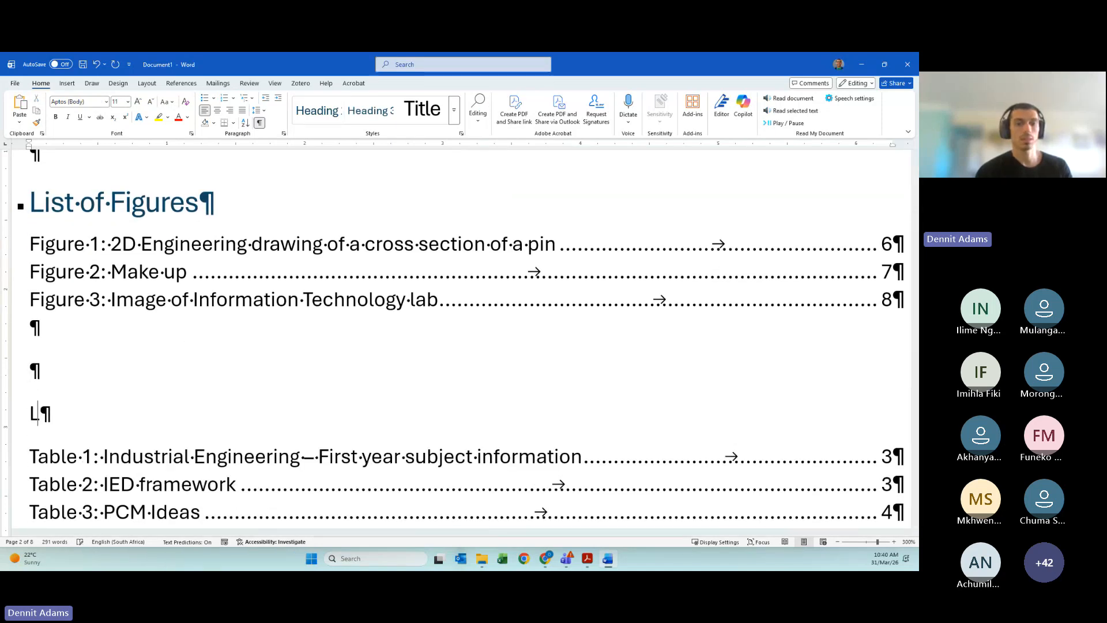
text(ist of Tables)
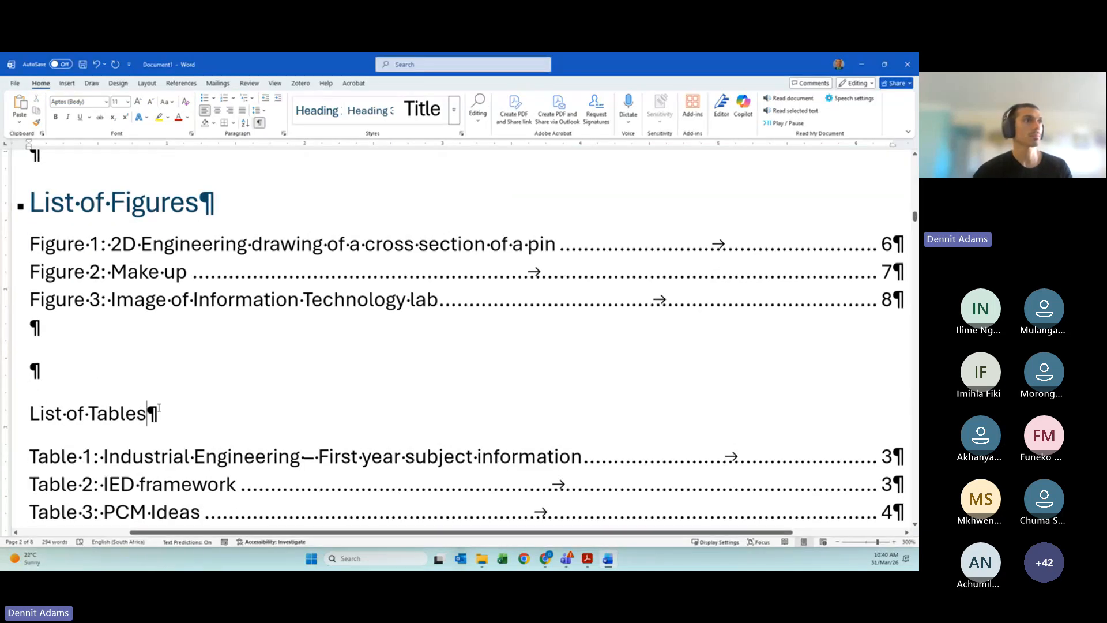
Apply the Heading 2 style to the "List of Tables" title
drag(3, 424, 2, 398)
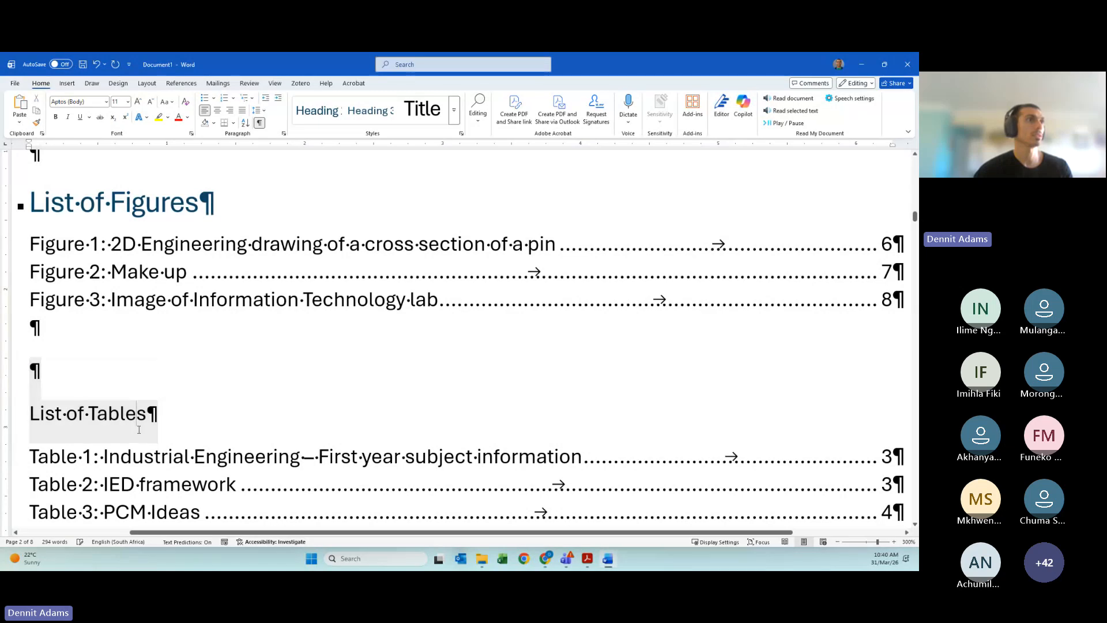
click(3, 413)
click(454, 119)
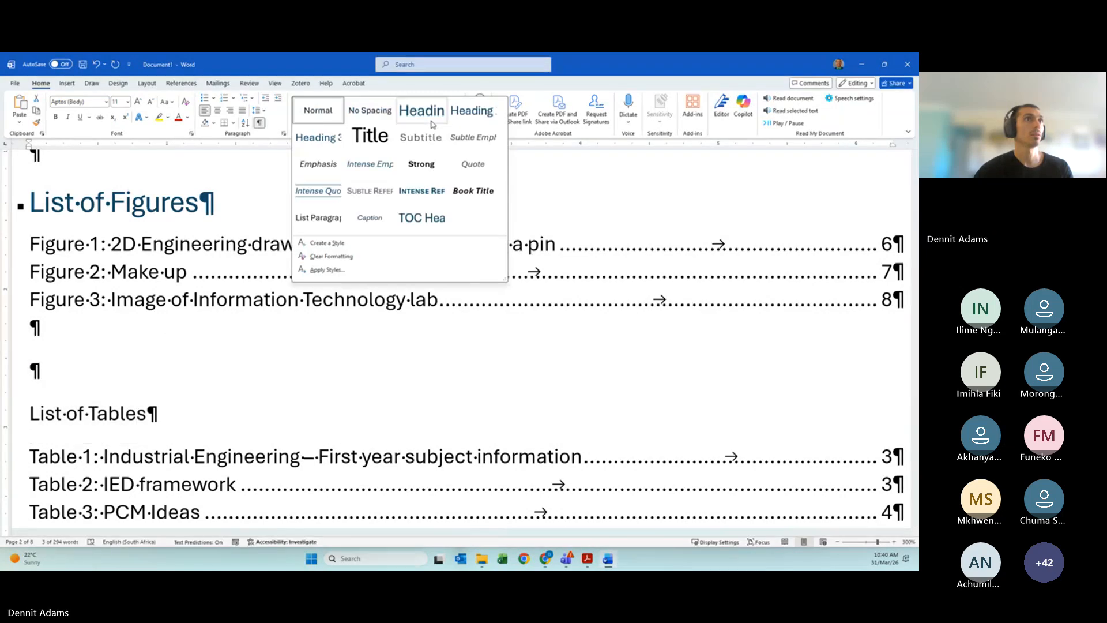
click(477, 121)
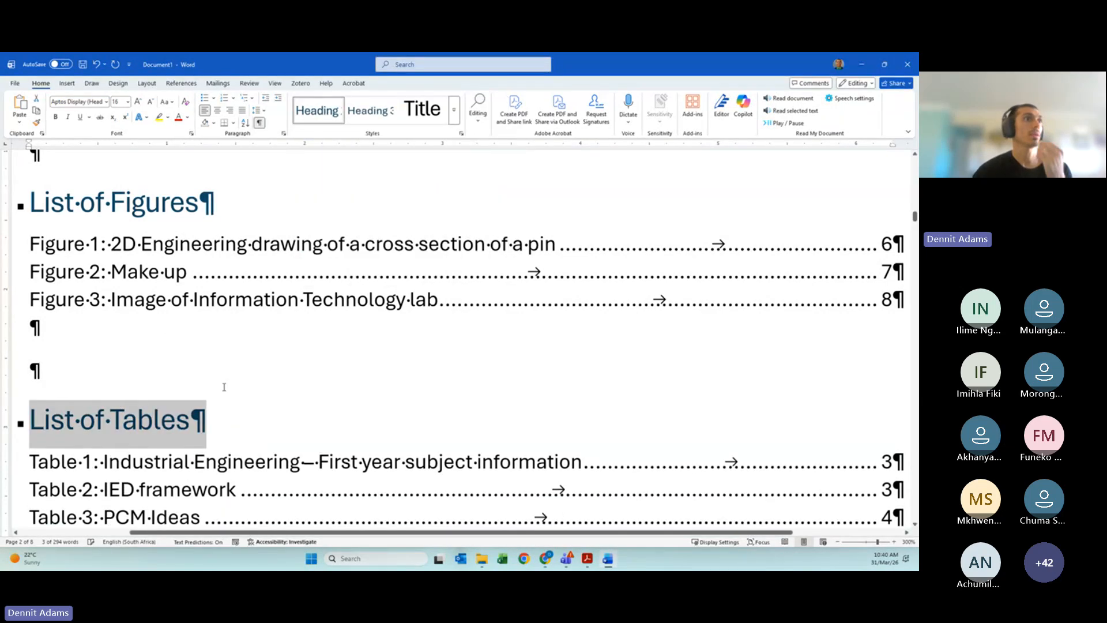
Update the table of contents so that it lists the new headings
click(137, 369)
scroll(138, 370, up, 3)
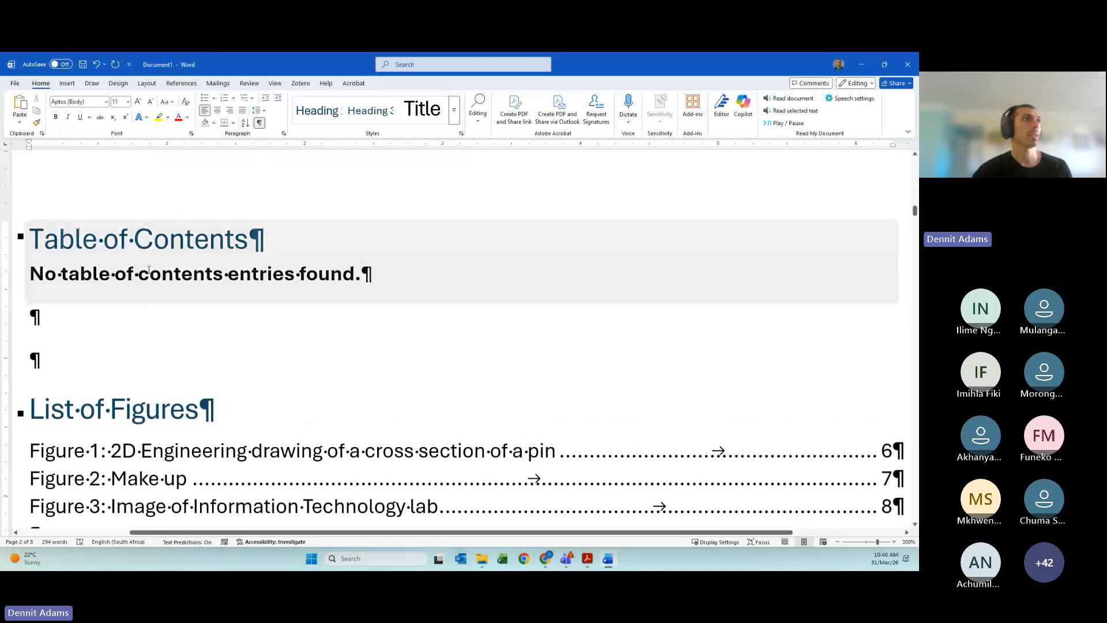
click(154, 242)
click(79, 213)
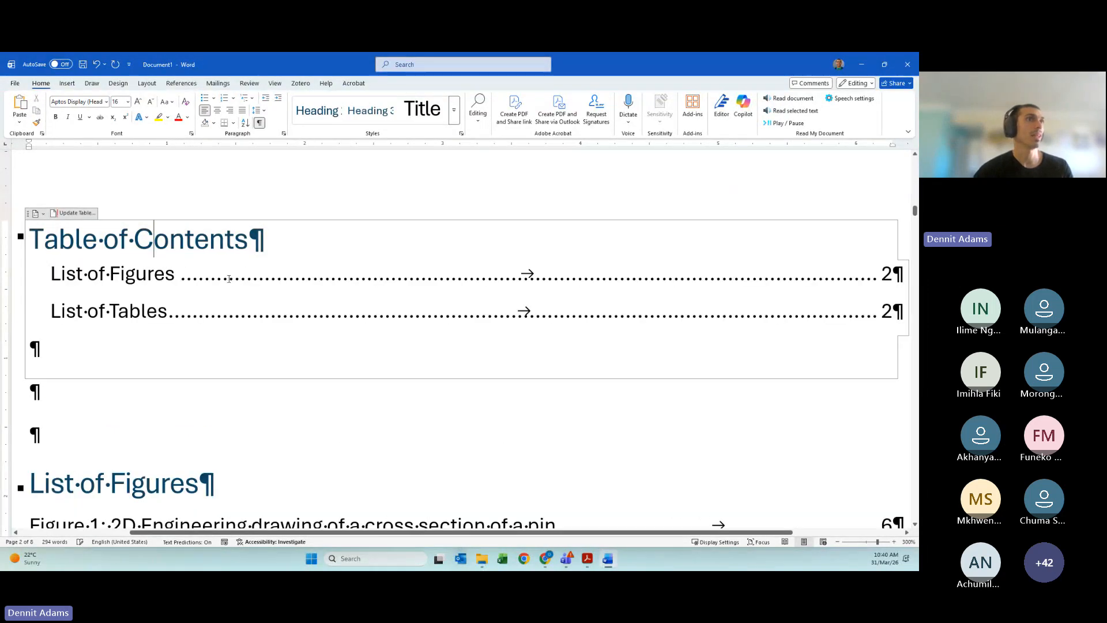
click(312, 302)
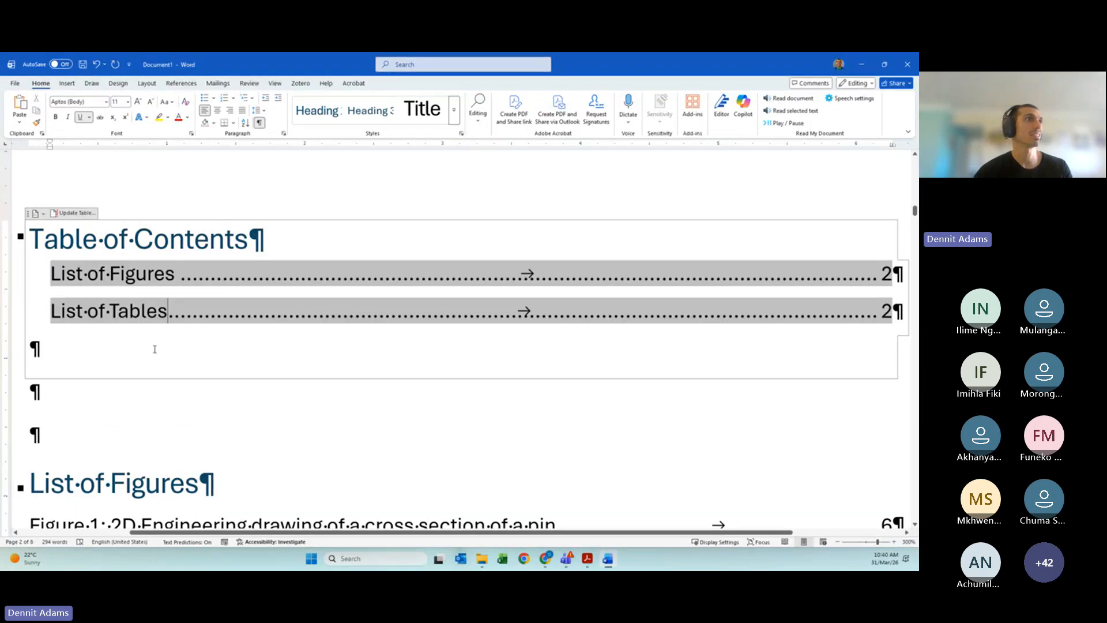
Follow the "Table 3: PCM Ideas" link in the list of tables and check the captions around its target
scroll(346, 403, down, 5)
scroll(592, 400, up, 1)
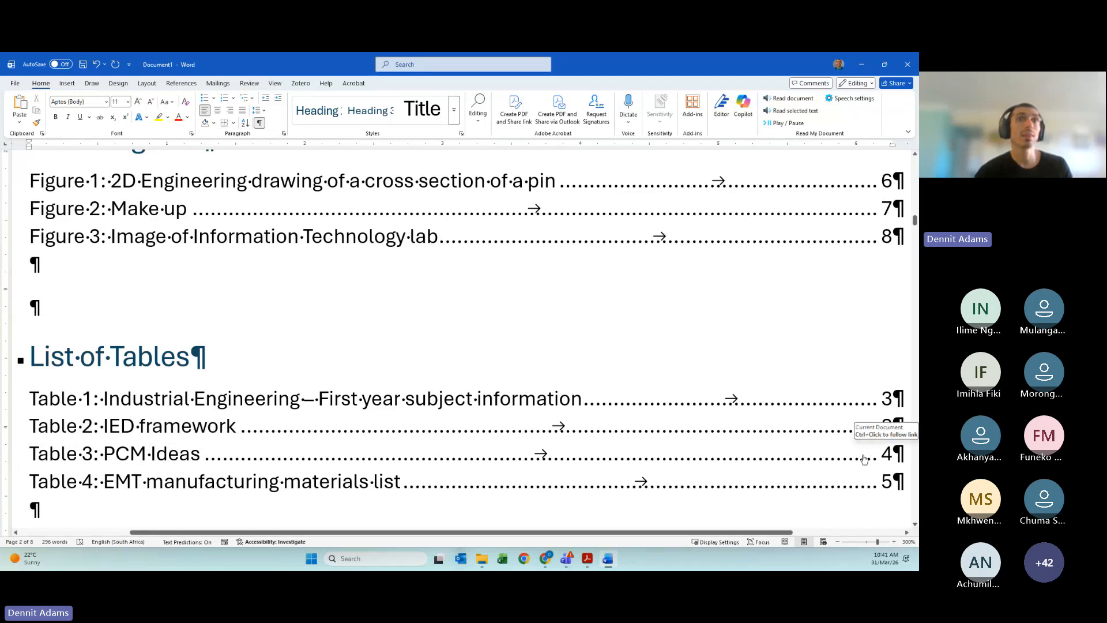
ctrl+click(164, 453)
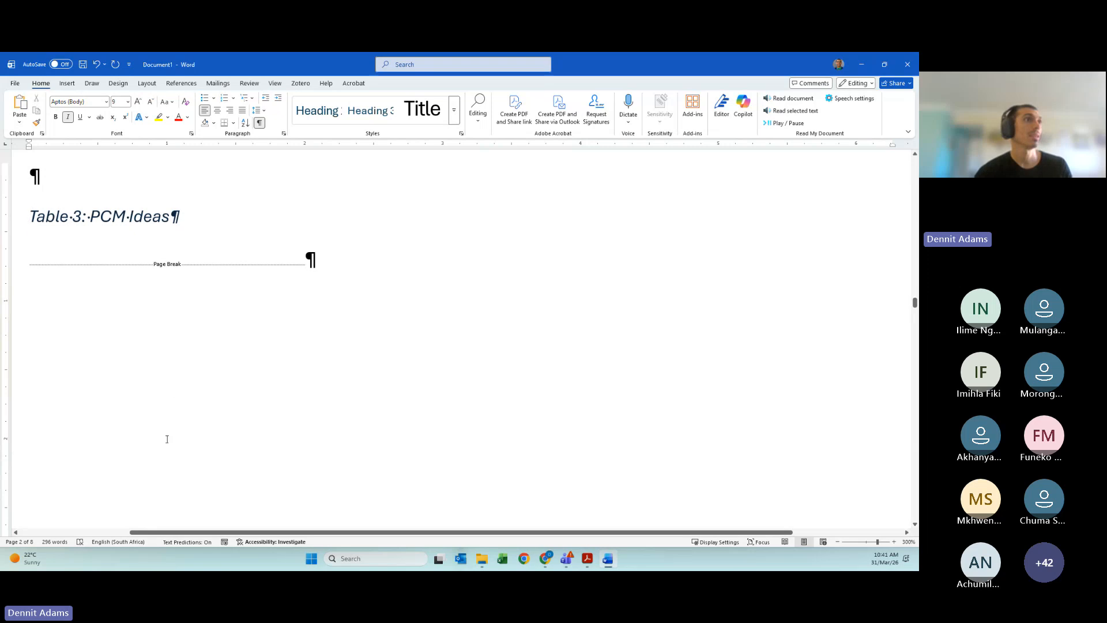
scroll(203, 407, up, 5)
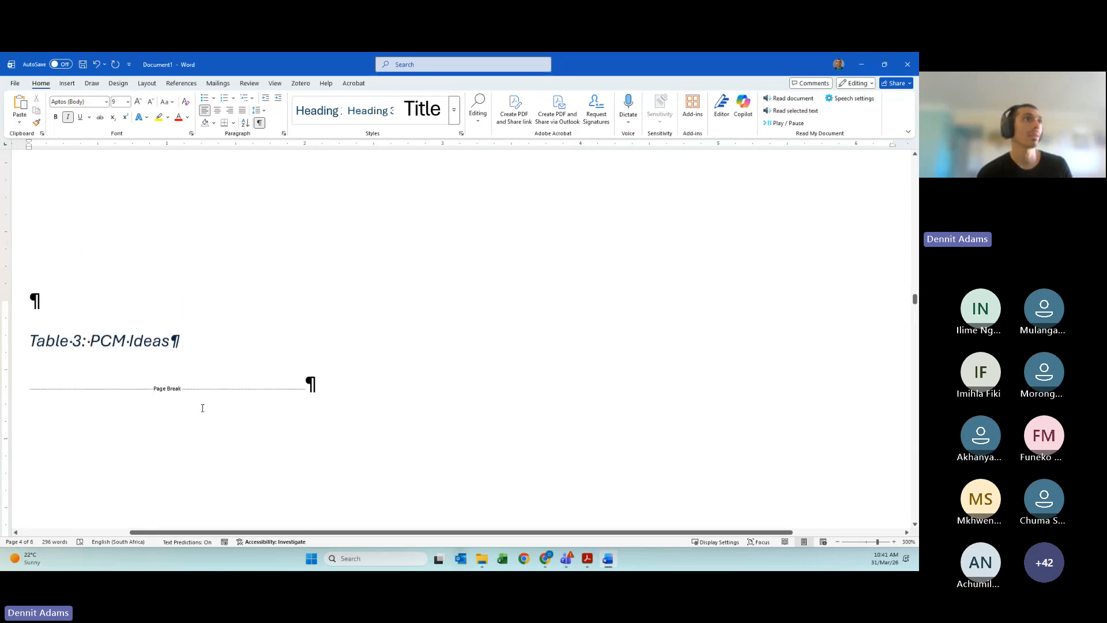
scroll(169, 382, up, 10)
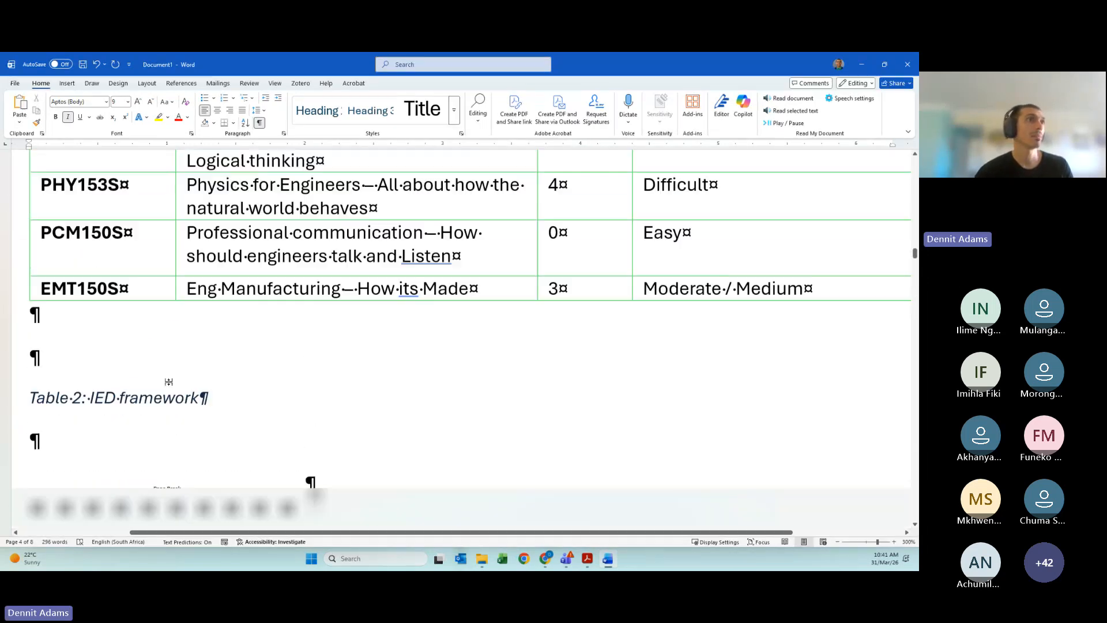
scroll(169, 382, down, 4)
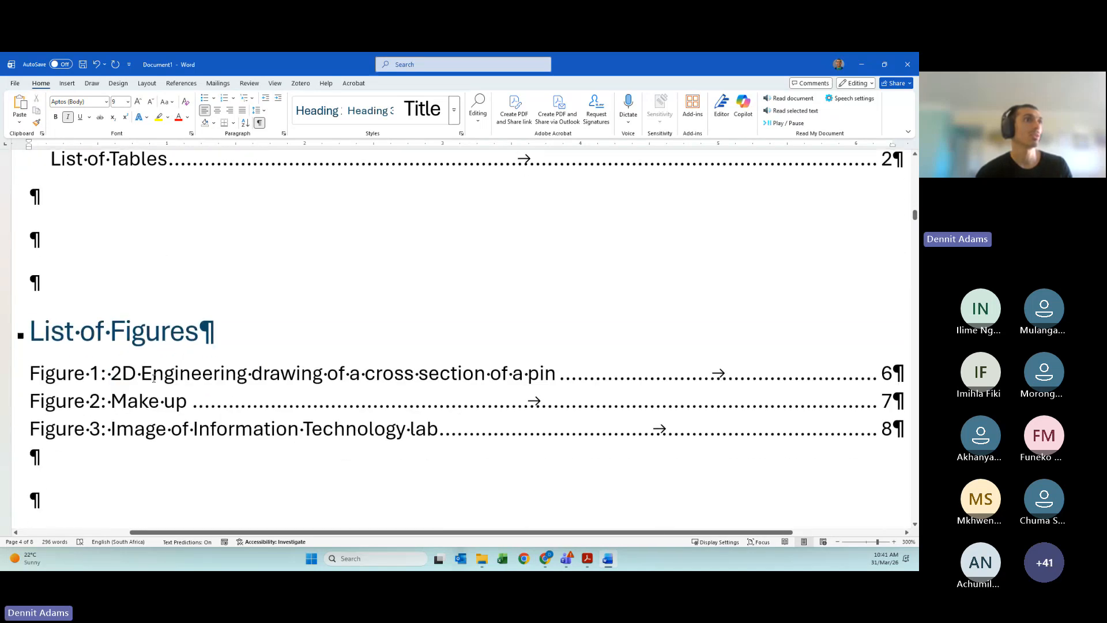
Follow the Figure 1 link in the list of figures and look over the engineering drawing above its caption
ctrl+click(153, 378)
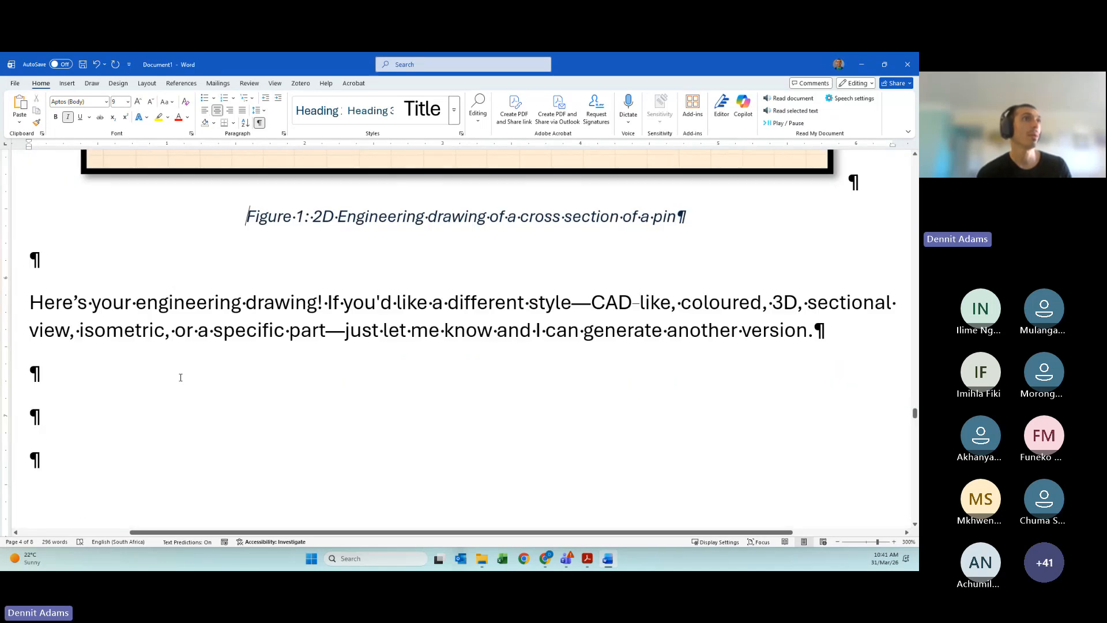
scroll(682, 294, up, 4)
scroll(524, 350, down, 1)
scroll(530, 340, up, 1)
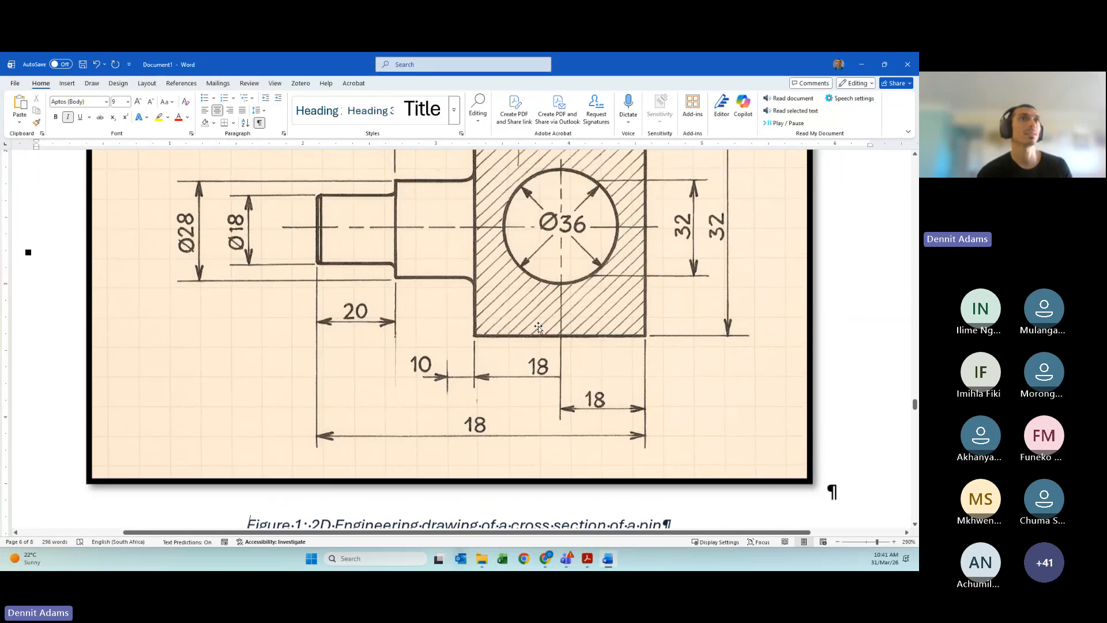
scroll(538, 326, up, 3)
scroll(511, 243, down, 1)
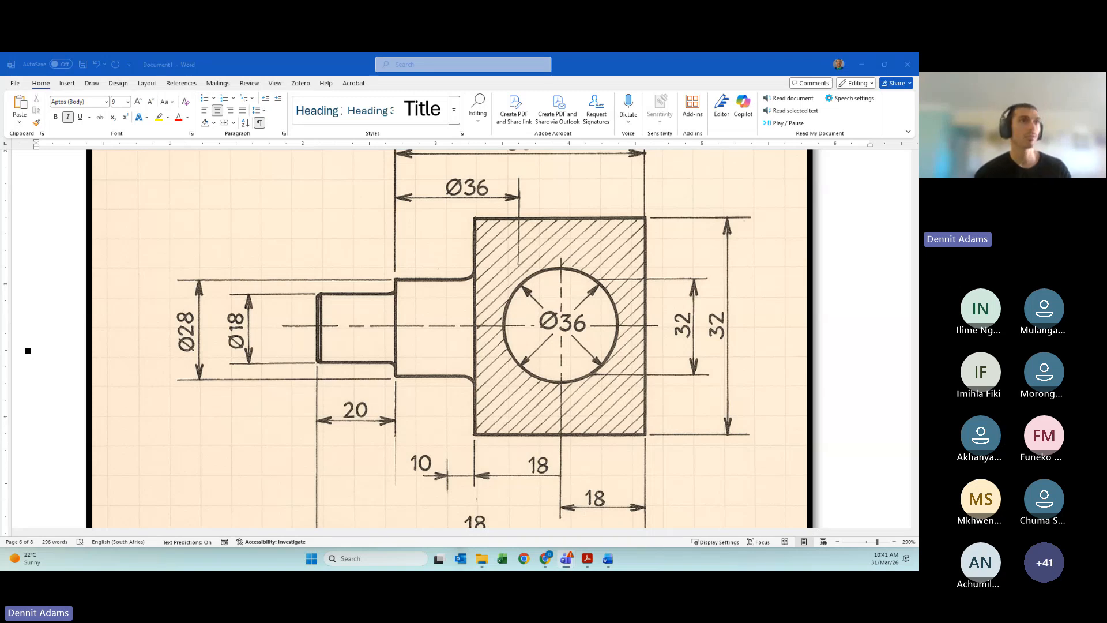
Copy the engineering drawing together with its introduction, caption and following text, and delete this block from its current place
scroll(333, 223, up, 5)
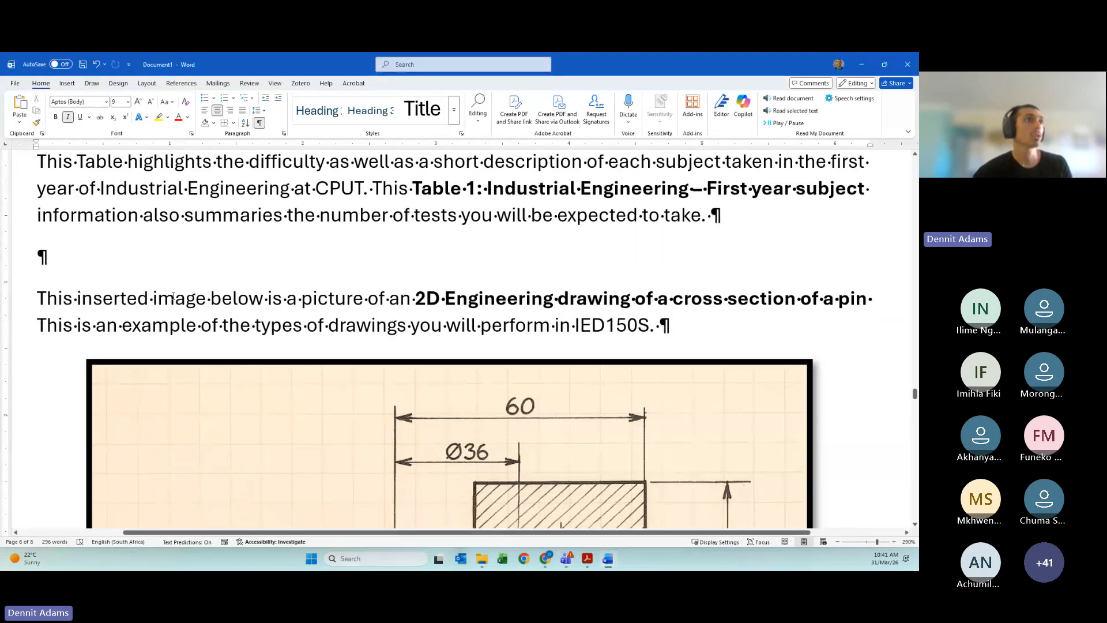
mouse_move(41, 257)
mouse_down()
mouse_move(346, 346)
mouse_move(519, 521)
mouse_move(720, 392)
mouse_move(669, 306)
mouse_move(702, 301)
mouse_move(778, 363)
mouse_move(849, 395)
mouse_up()
key(ctrl+c)
key(Delete)
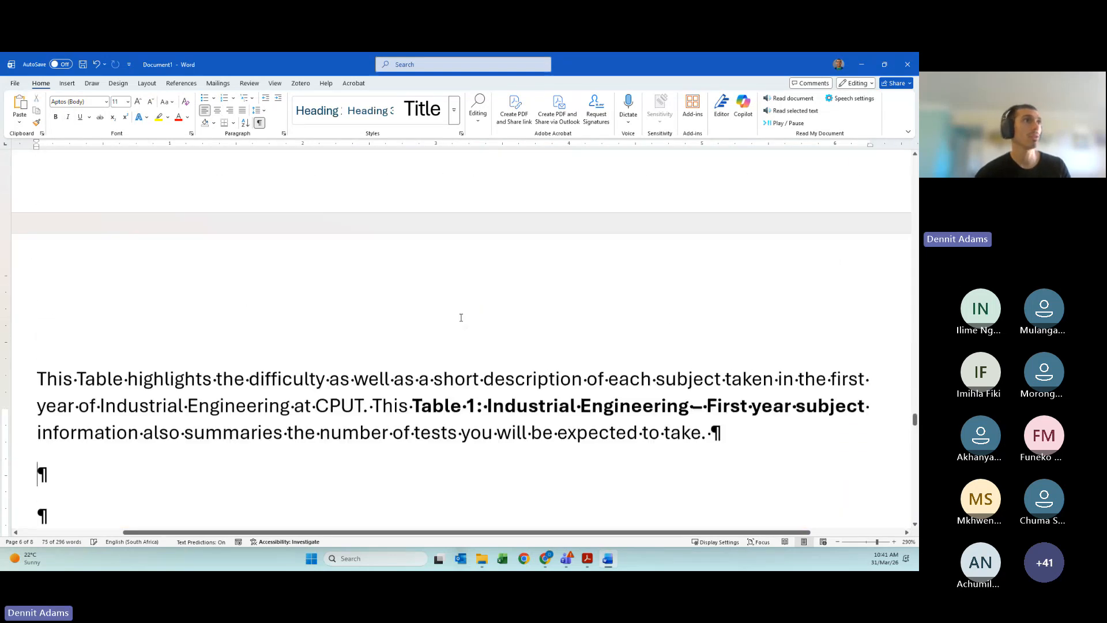
Add empty paragraphs after the Figure 3 caption until the insertion point reaches a new page
scroll(460, 316, up, 3)
scroll(369, 313, down, 5)
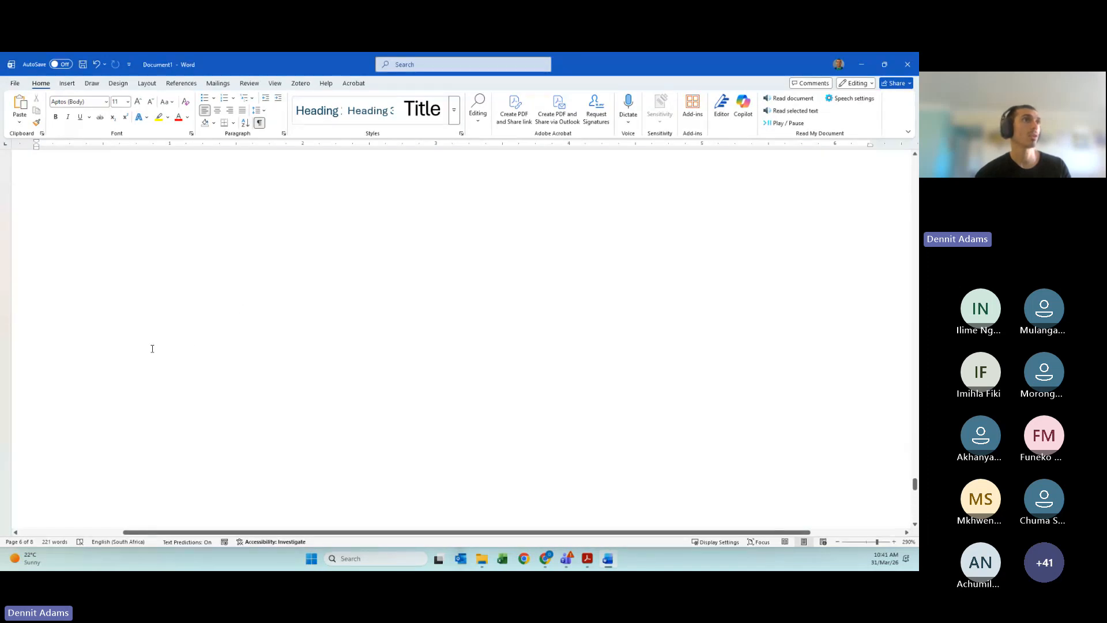
scroll(152, 350, up, 6)
scroll(141, 420, down, 3)
click(128, 358)
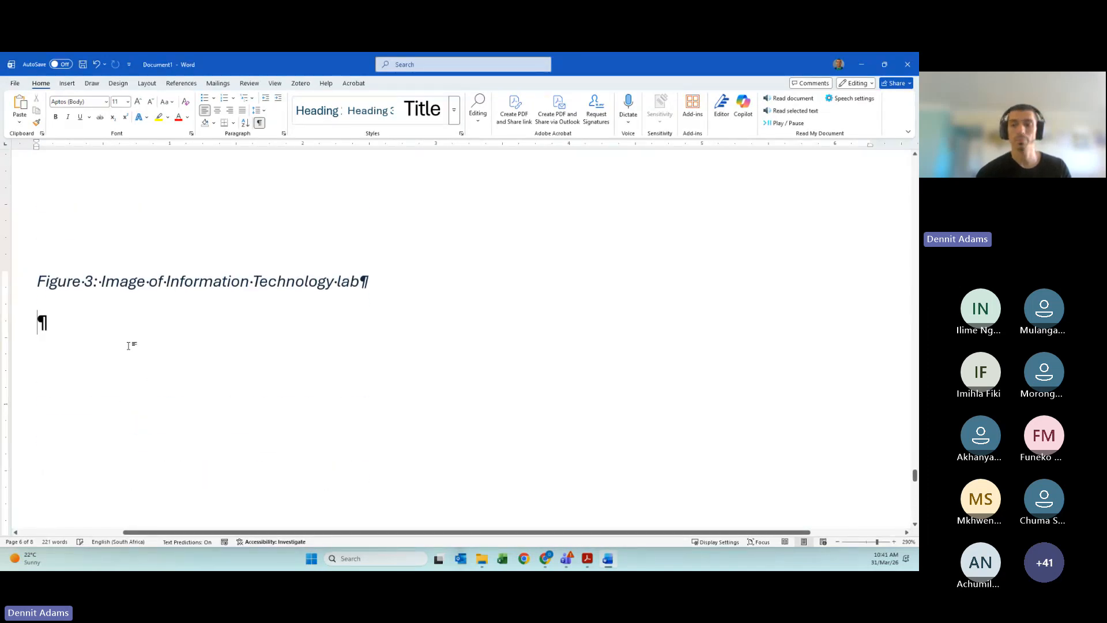
key(Return)
key(Return)
key(Return)
key(Return)
key(Return)
key(Return)
key(Return)
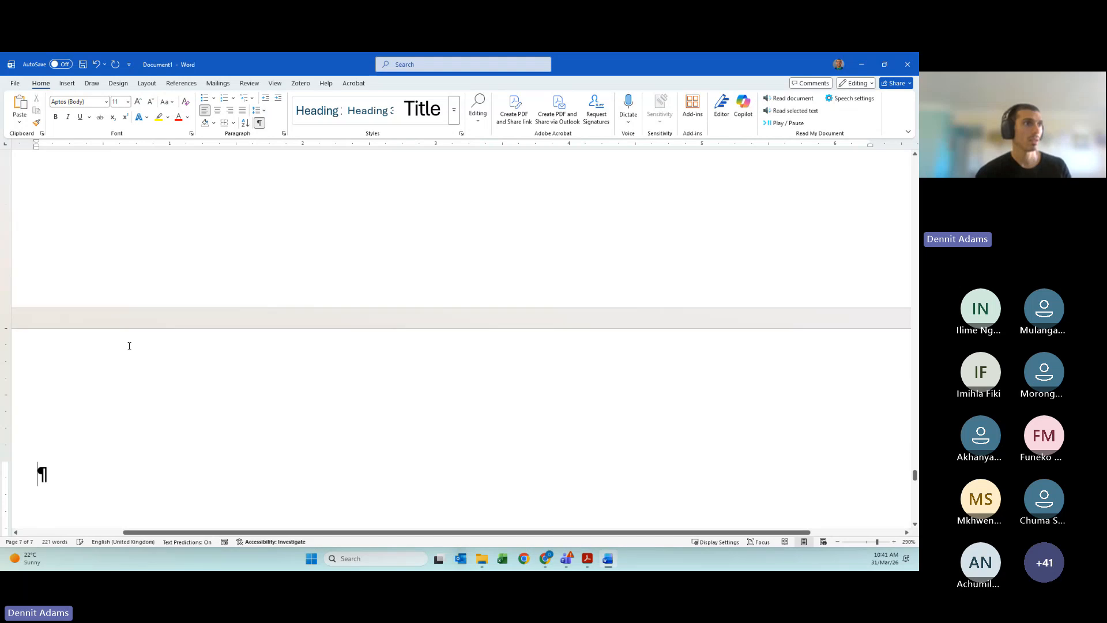
Enter the title "Conclusion" on the new page and paste the copied engineering drawing block below it after an empty line
text(C)
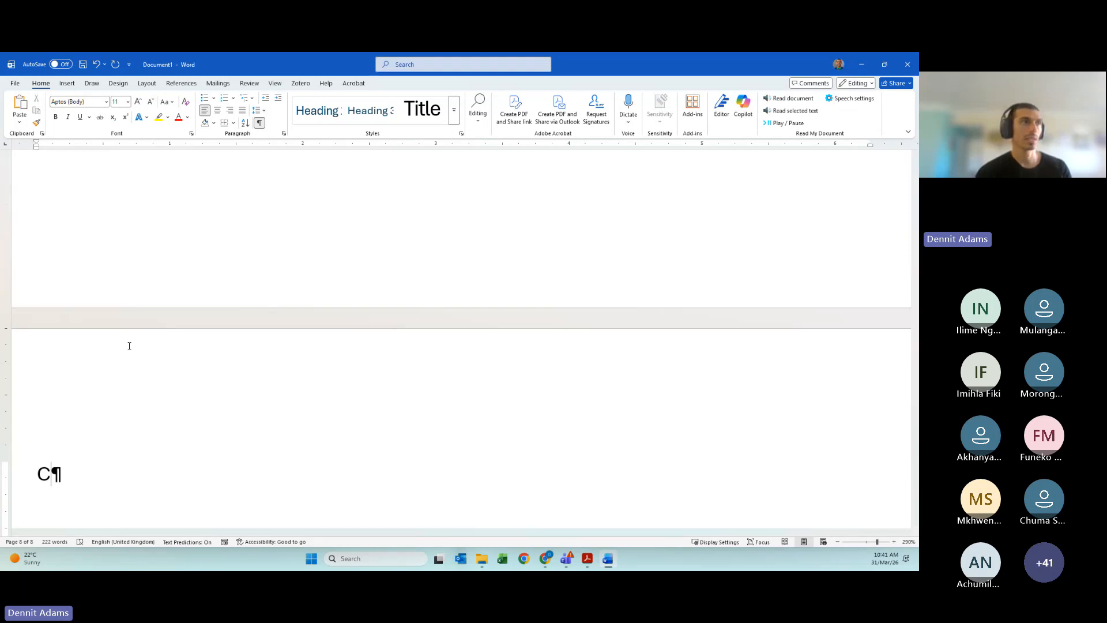
text(onclusion)
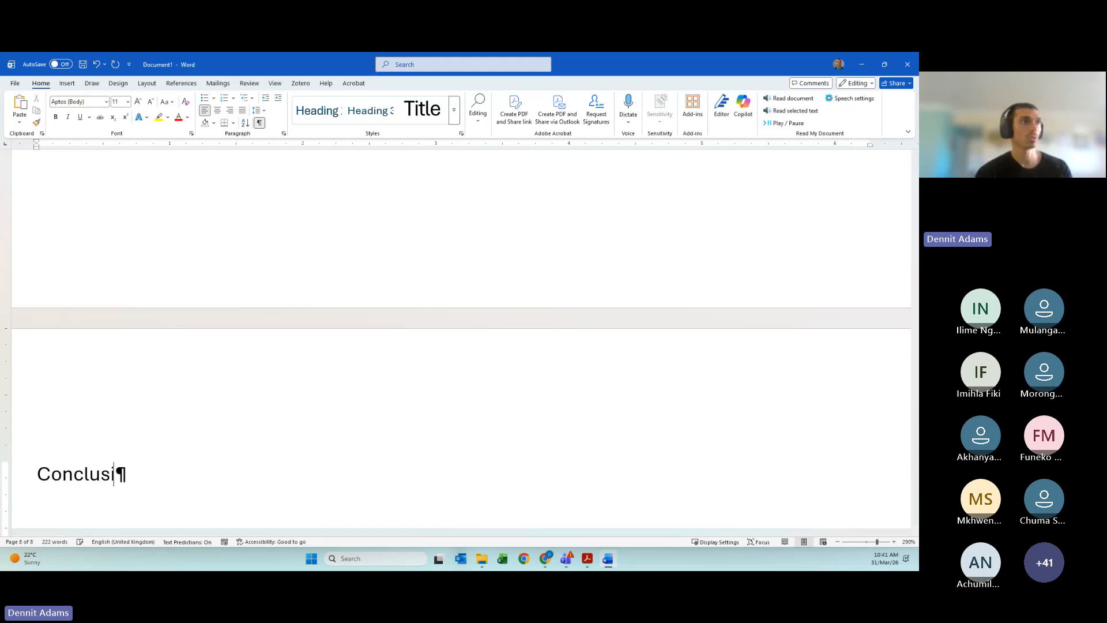
key(Return)
key(Return)
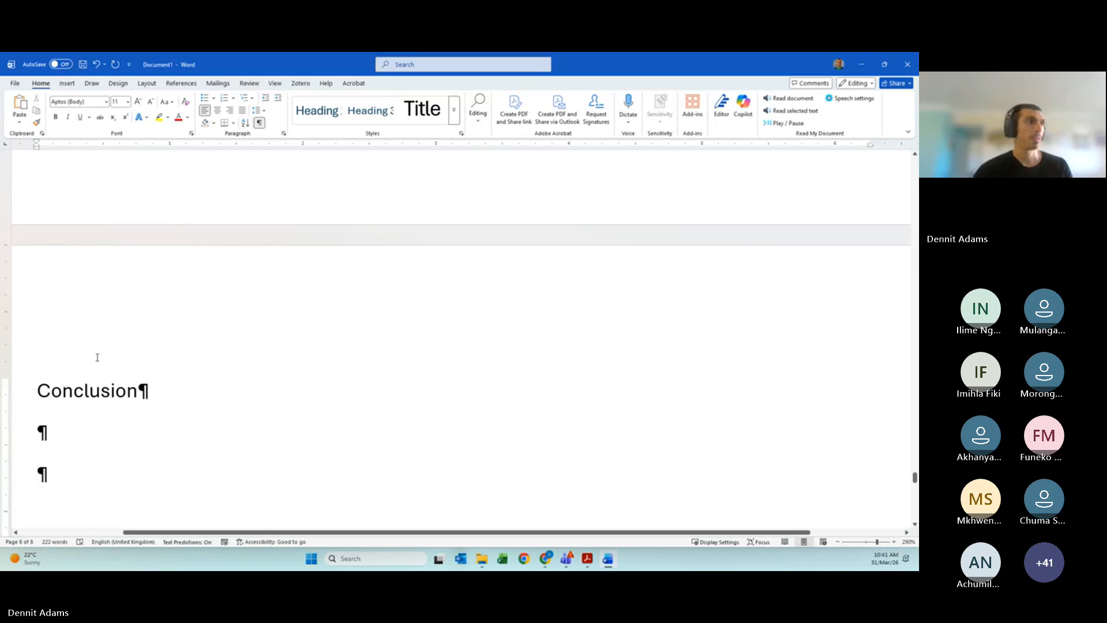
key(ctrl+v)
scroll(121, 372, up, 12)
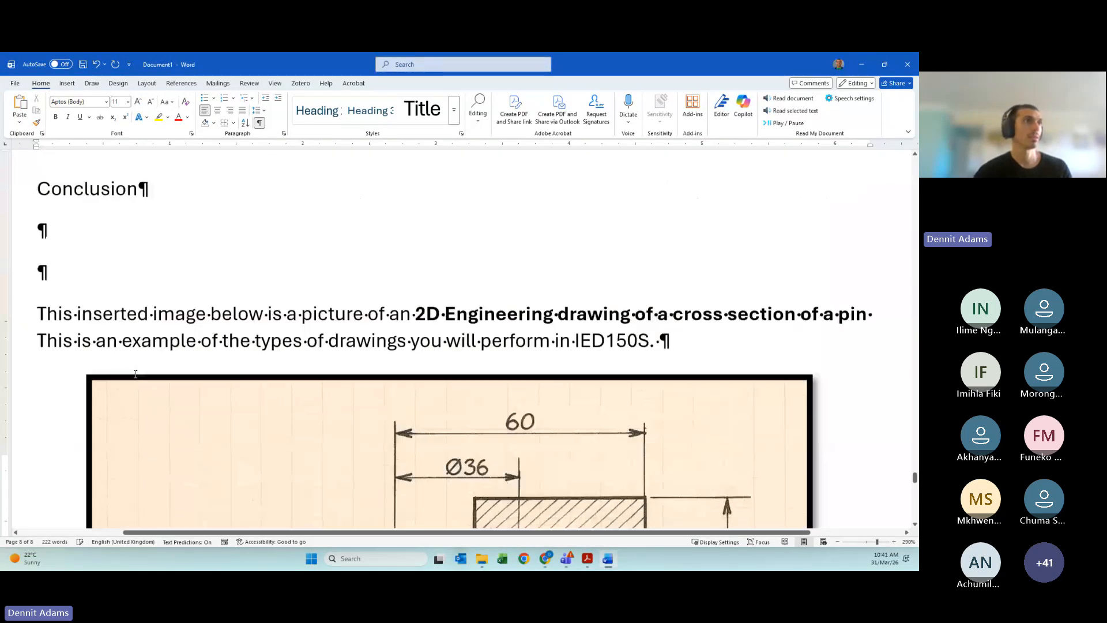
Apply the Heading 2 style to the "Conclusion" title
scroll(158, 380, down, 5)
double_click(110, 220)
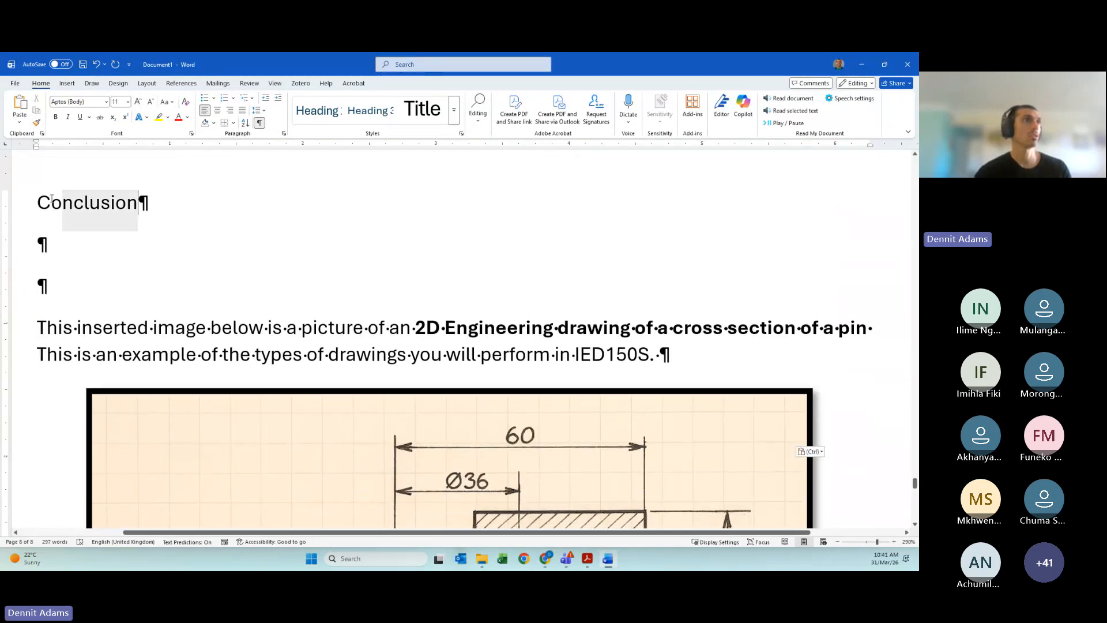
click(317, 110)
click(334, 112)
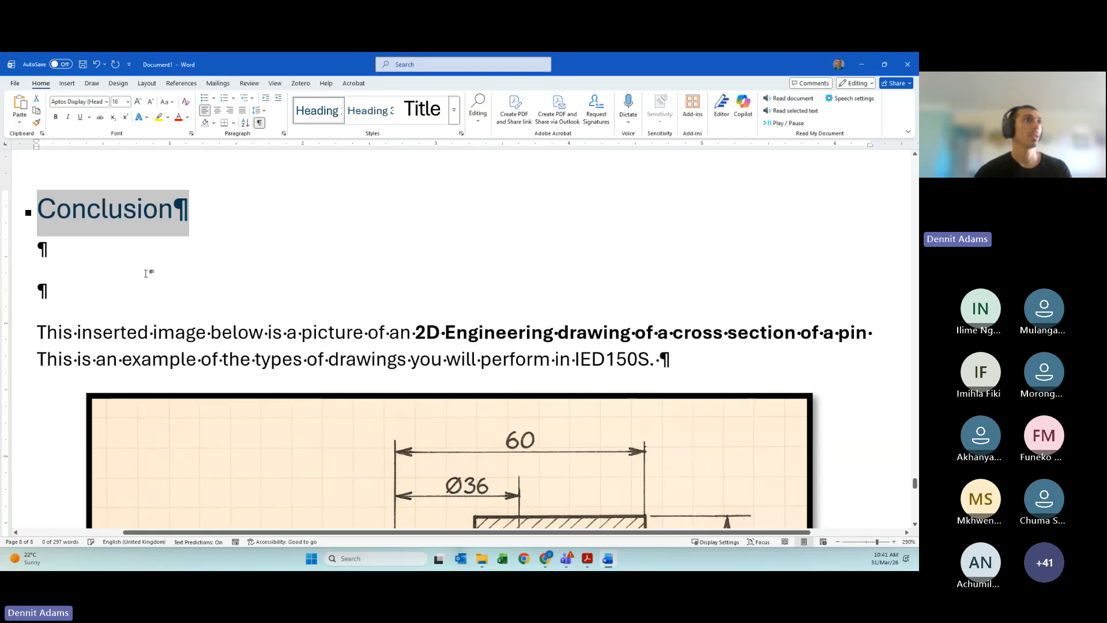
click(144, 269)
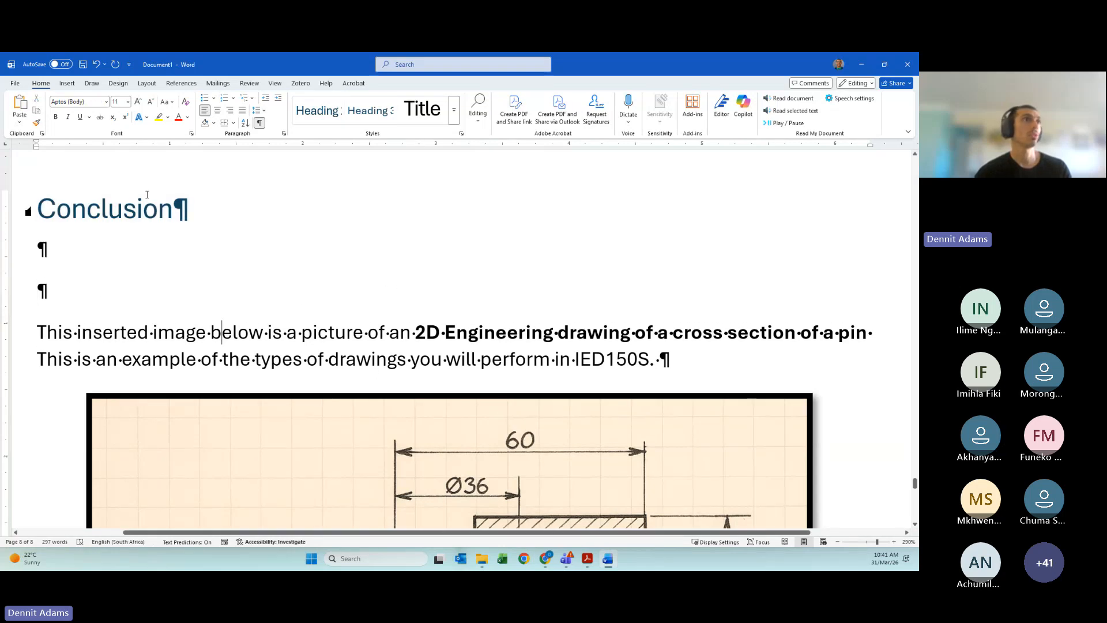
Show the Navigation pane and jump to the List of Figures heading
scroll(910, 211, up, 10)
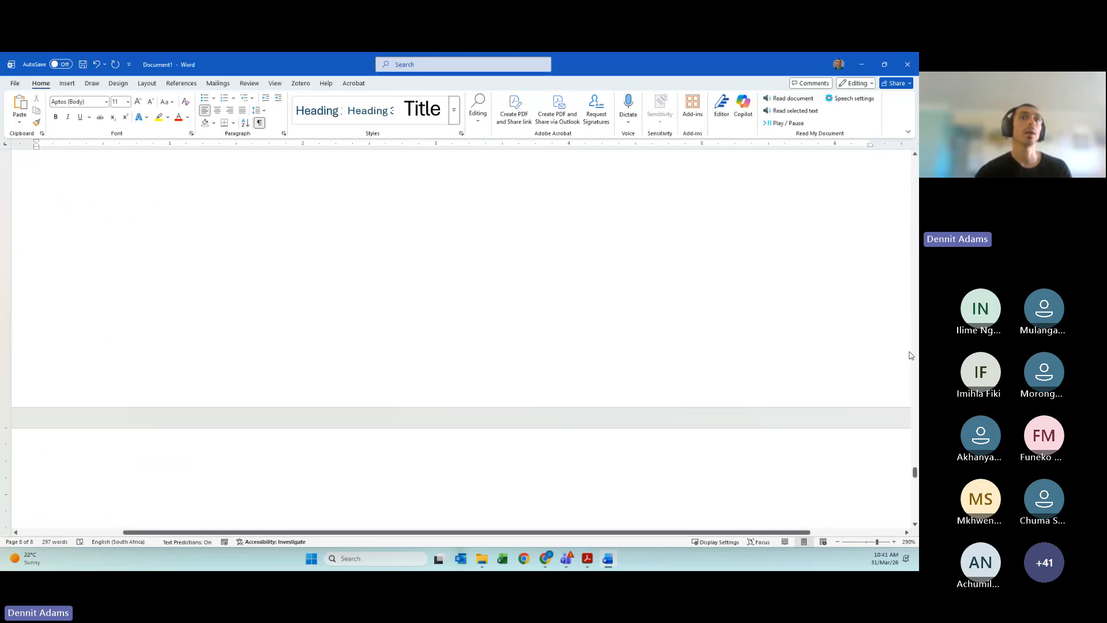
scroll(910, 212, up, 5)
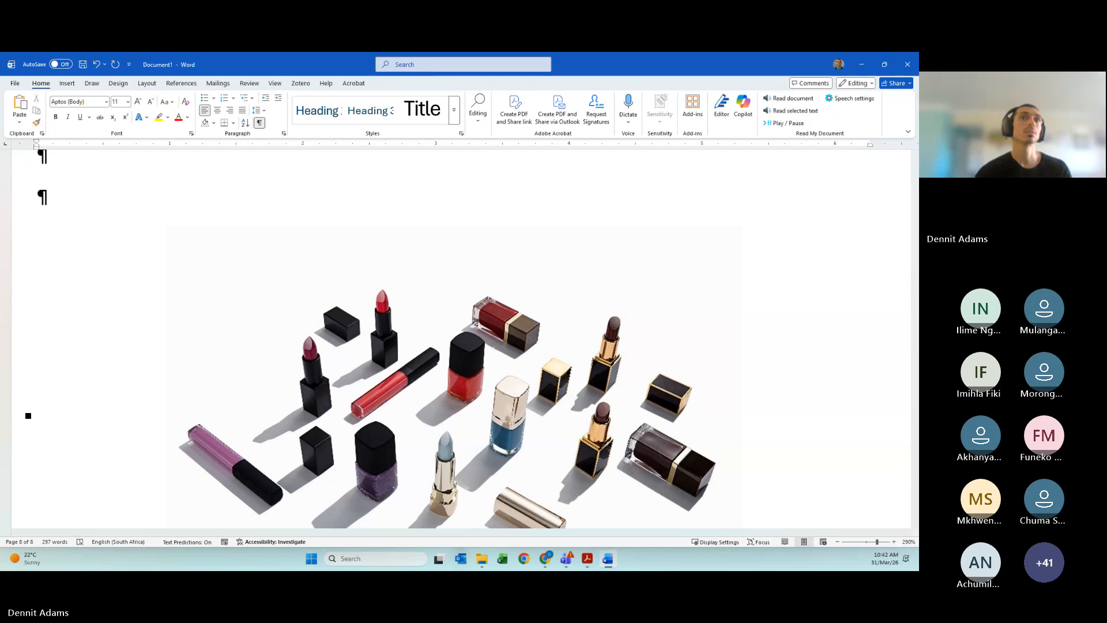
drag(915, 398, 913, 186)
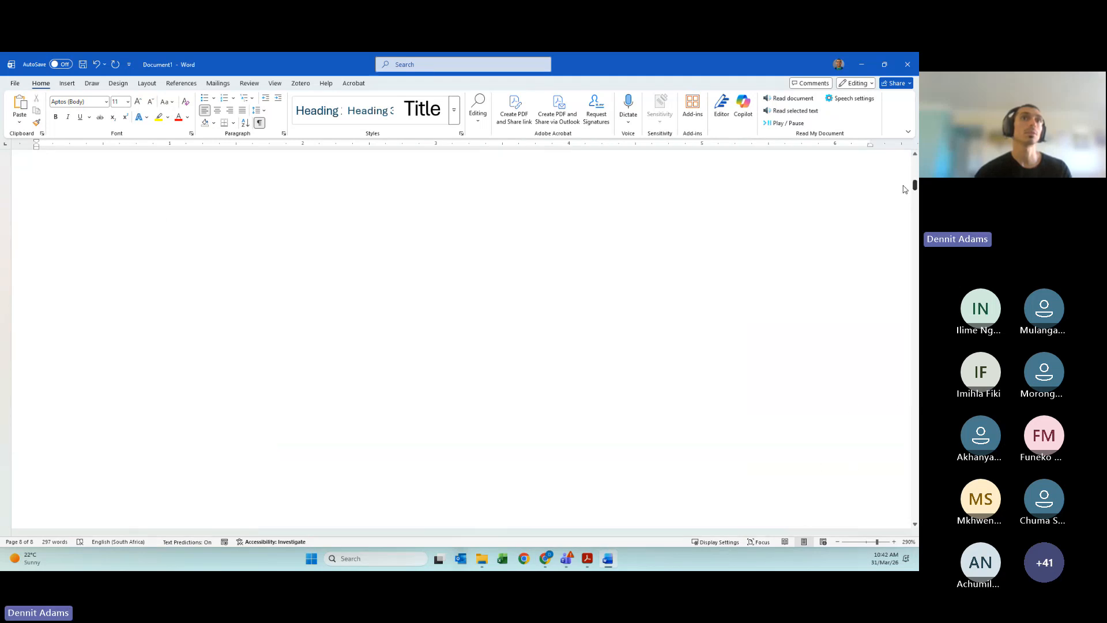
scroll(542, 333, down, 5)
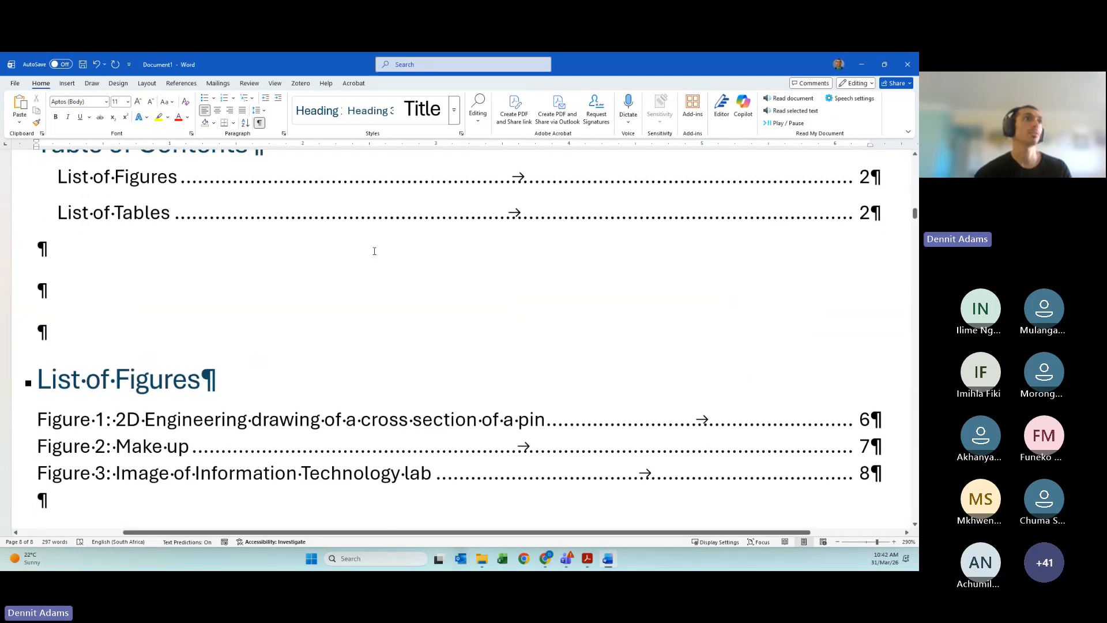
scroll(358, 248, up, 1)
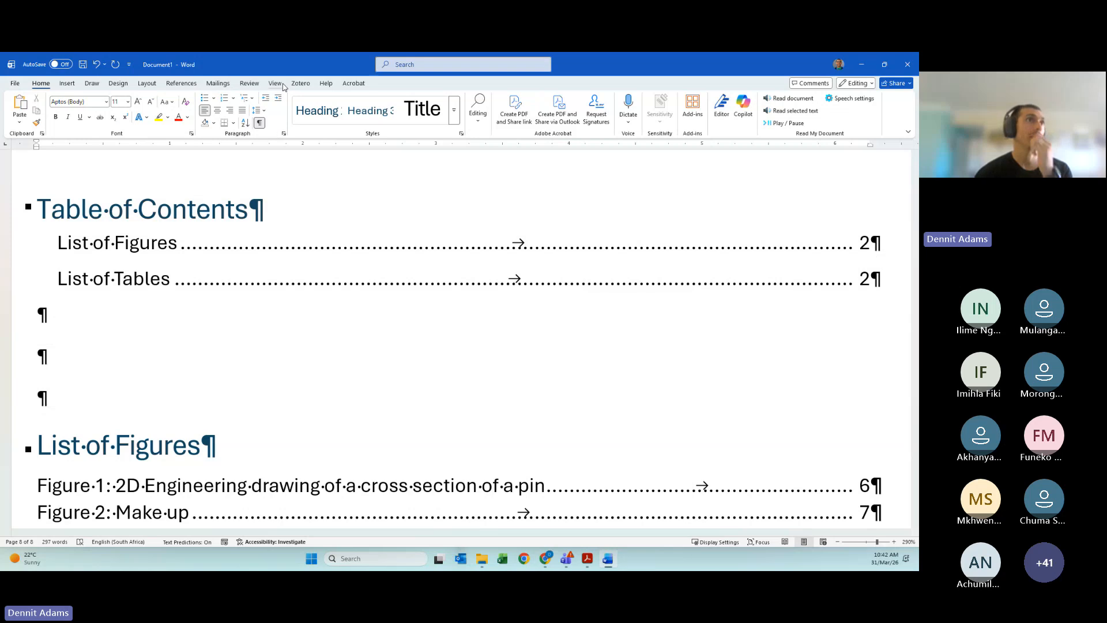
click(279, 86)
click(228, 125)
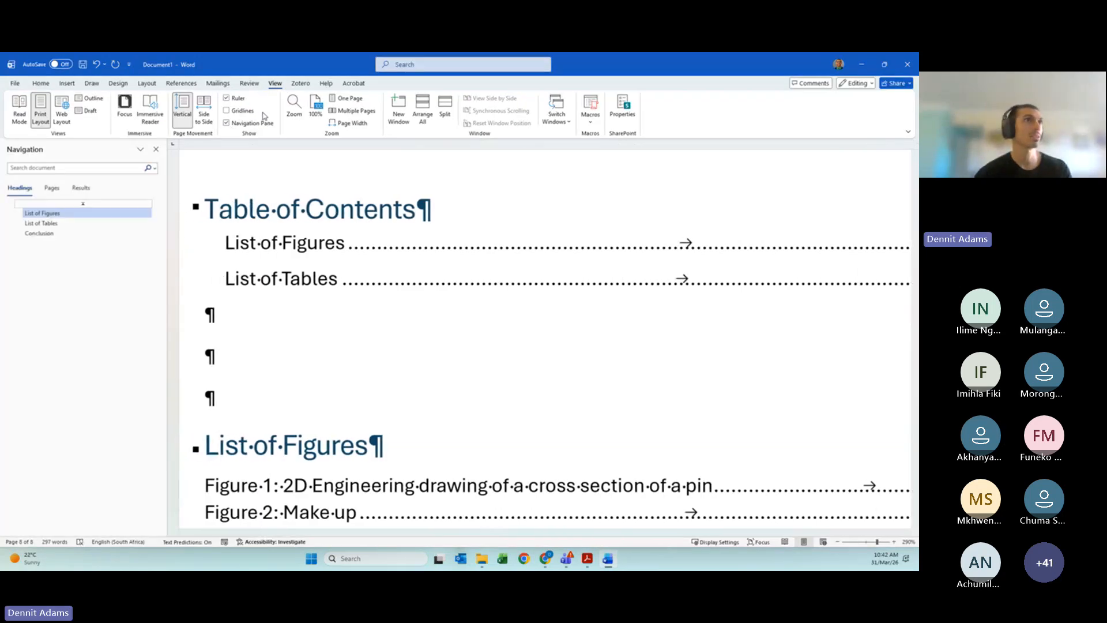
click(58, 225)
click(59, 213)
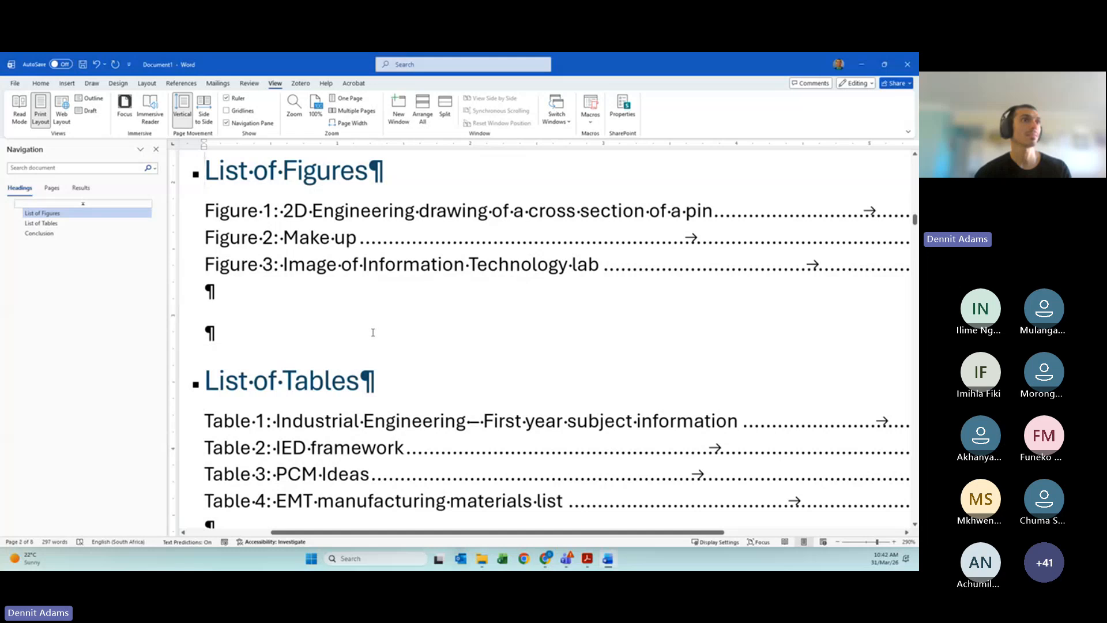
Examine the entries and page numbers in the List of Figures, and hide the Navigation pane
click(343, 421)
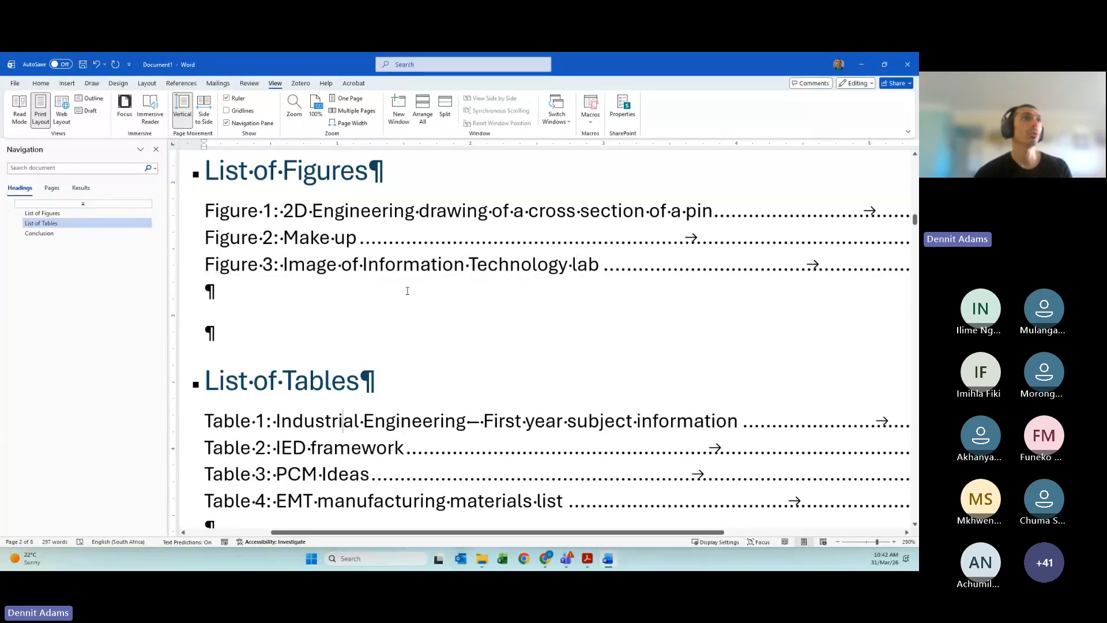
click(335, 211)
scroll(337, 254, up, 1)
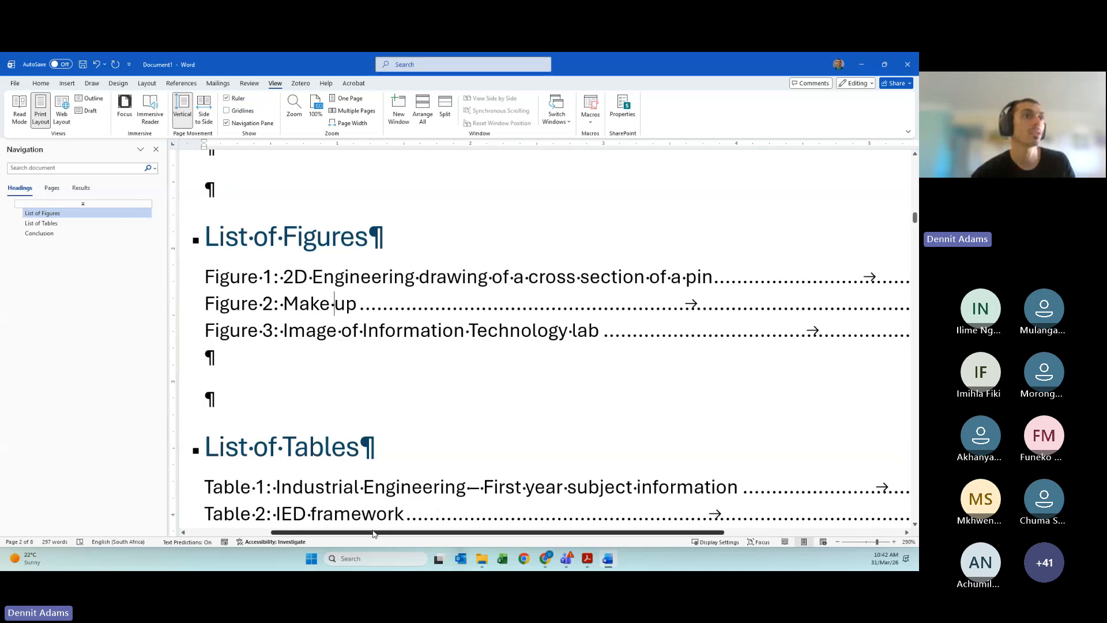
drag(374, 534, 513, 535)
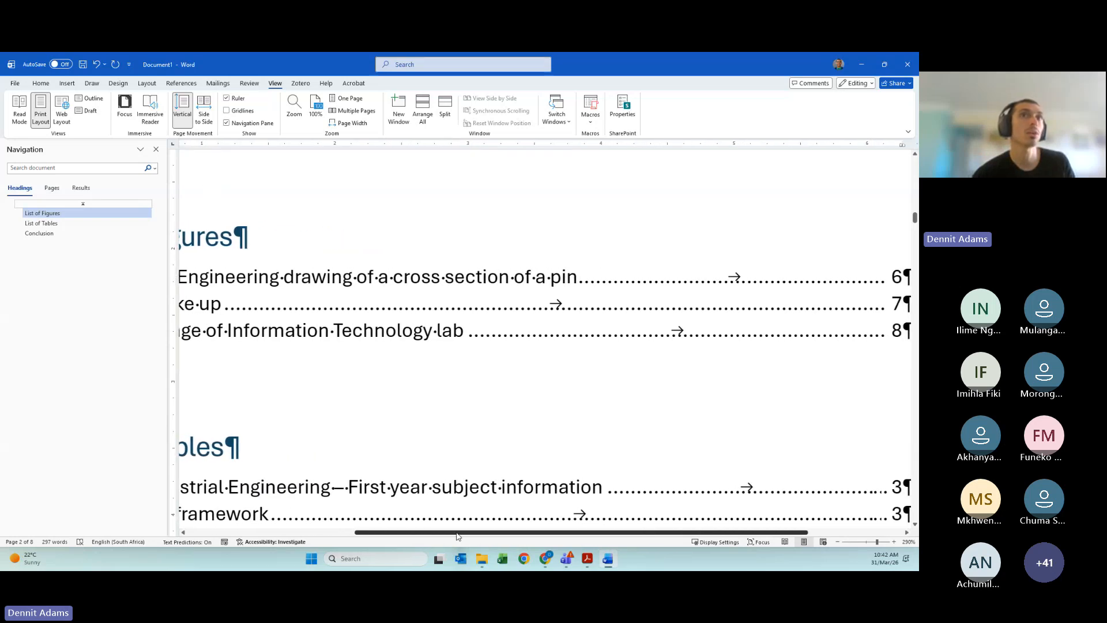
click(155, 149)
click(155, 311)
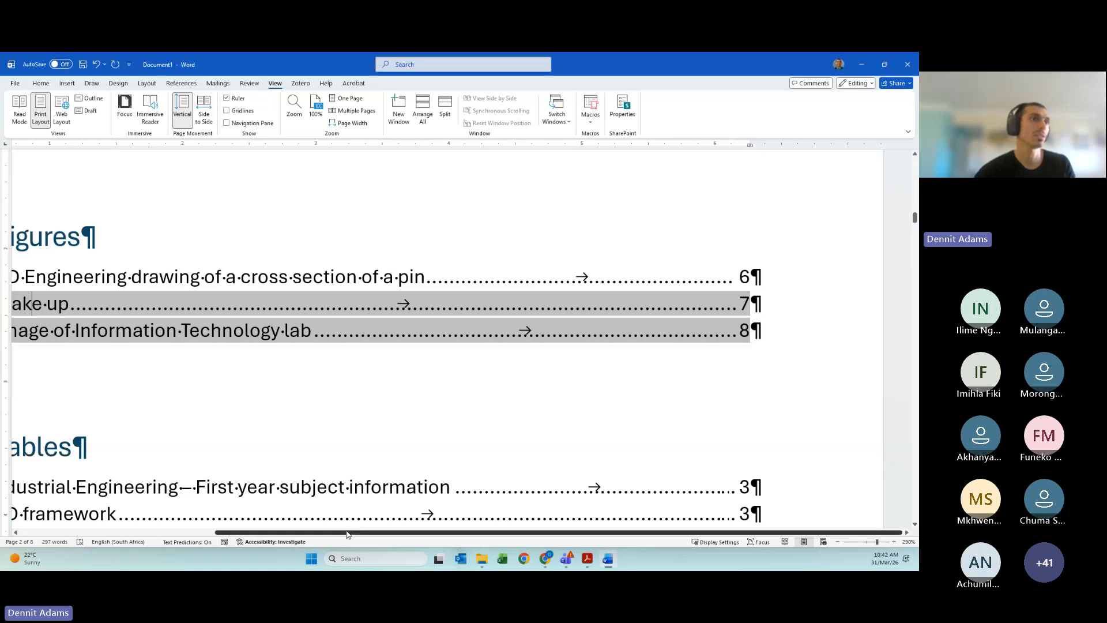
Update the entire List of Figures field so that it reflects the moved engineering drawing
scroll(94, 254, left, 3)
click(53, 276)
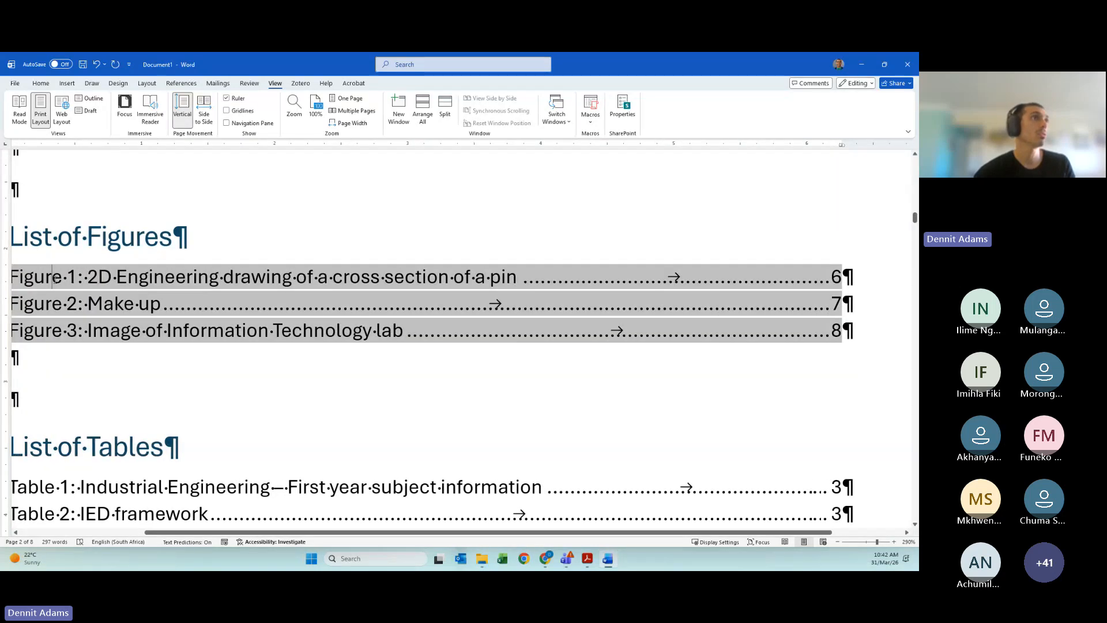
drag(280, 534, 178, 534)
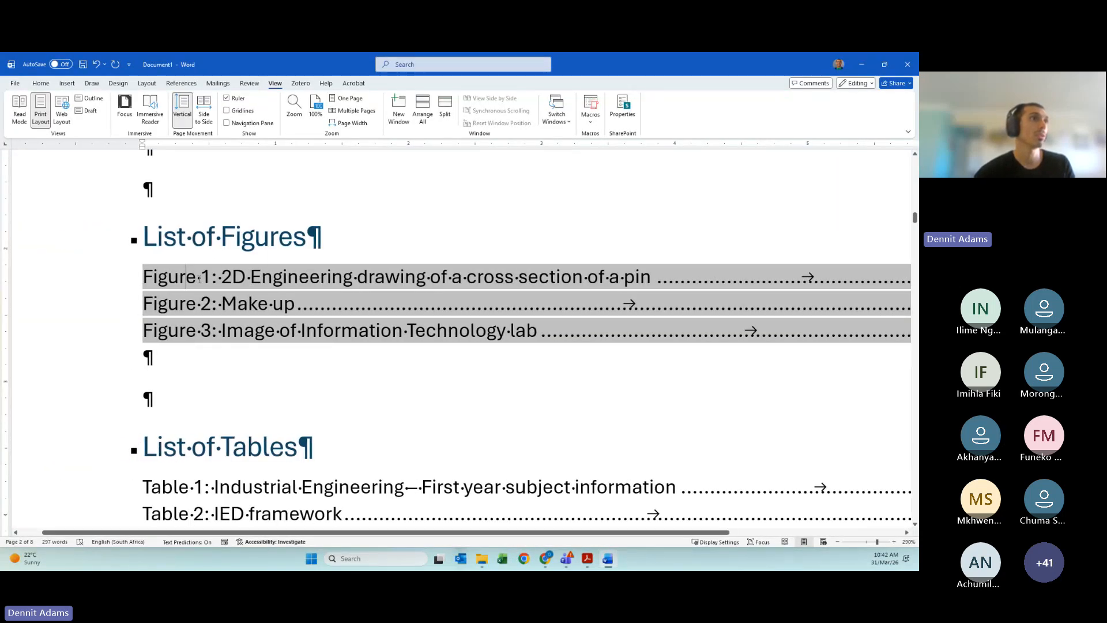
click(167, 281)
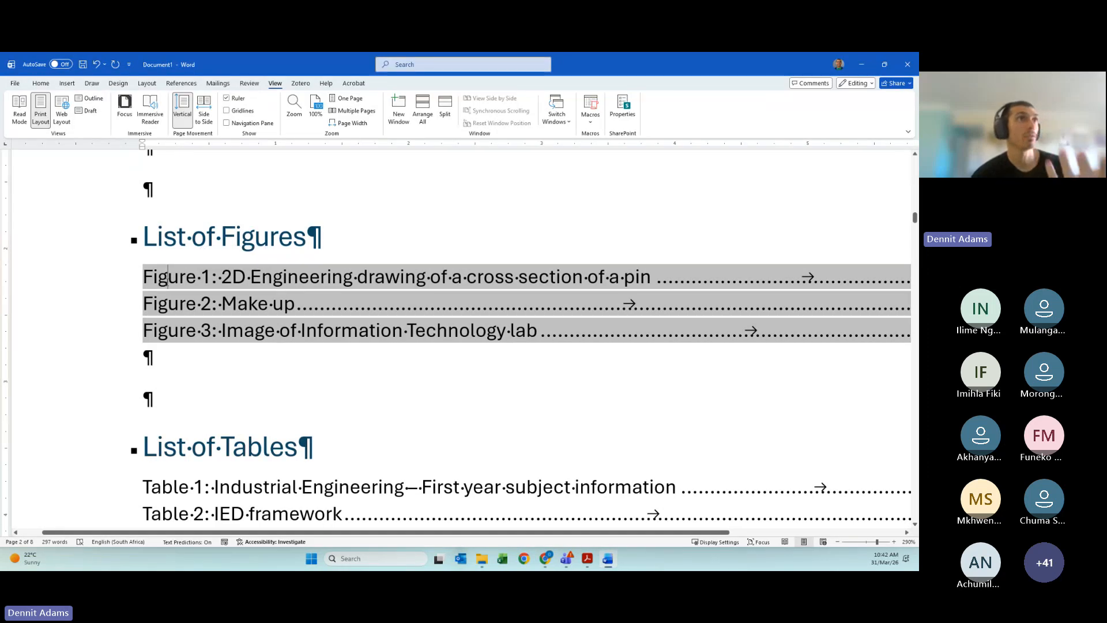
right_click(181, 278)
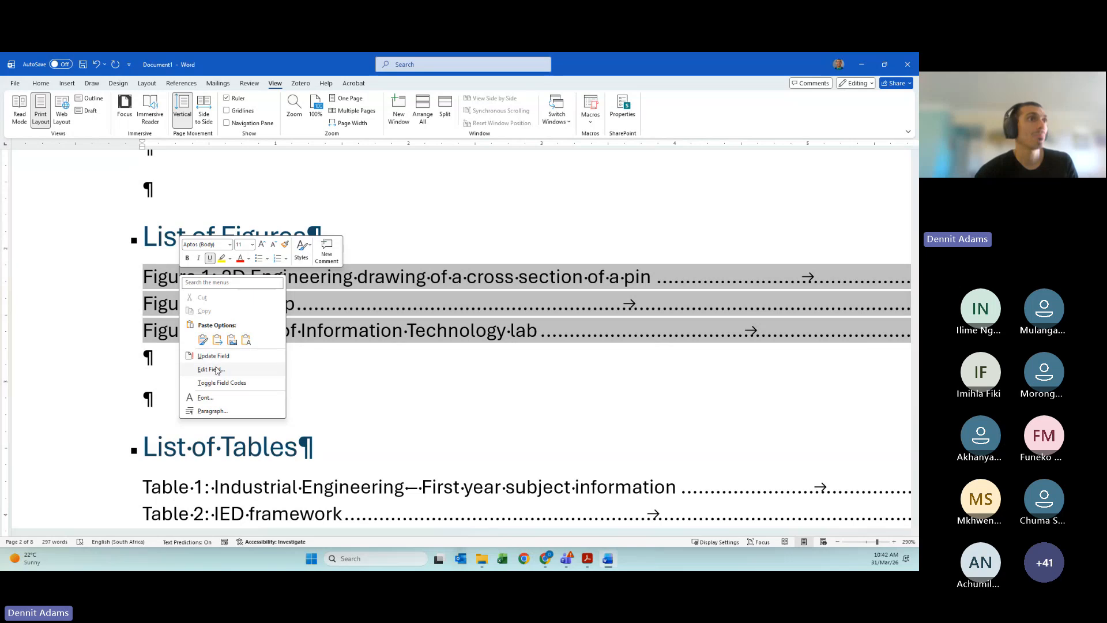
click(240, 358)
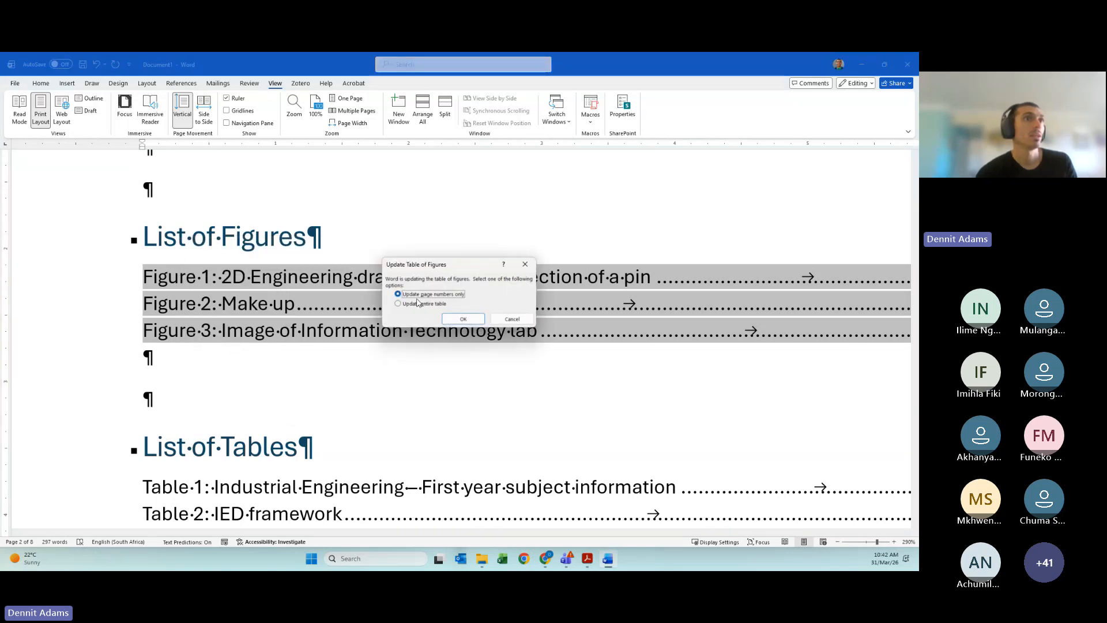
click(399, 306)
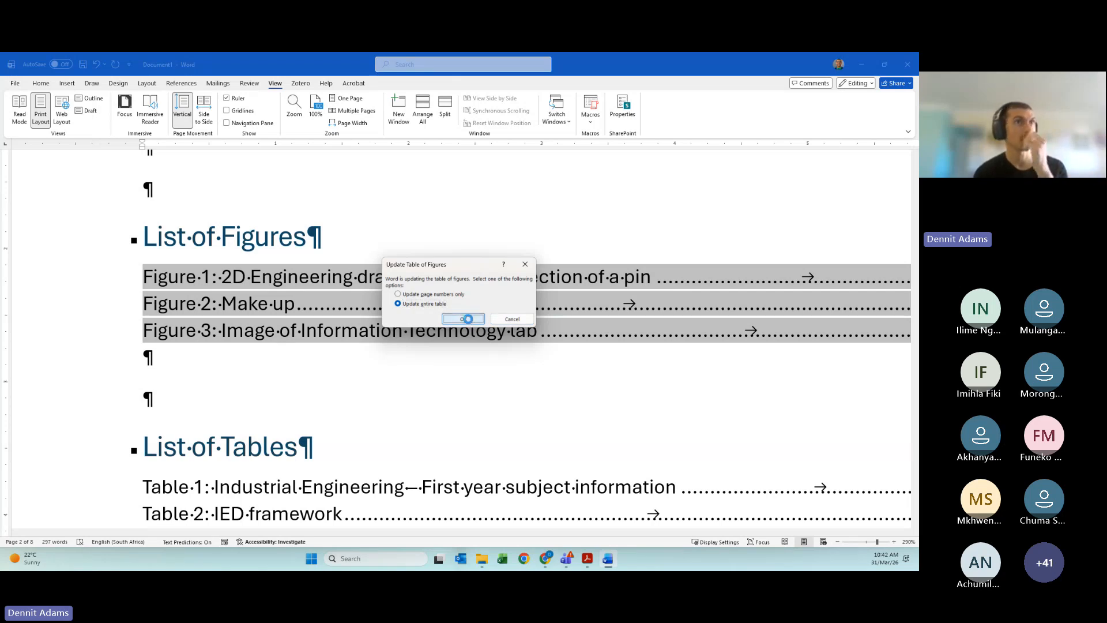
click(468, 319)
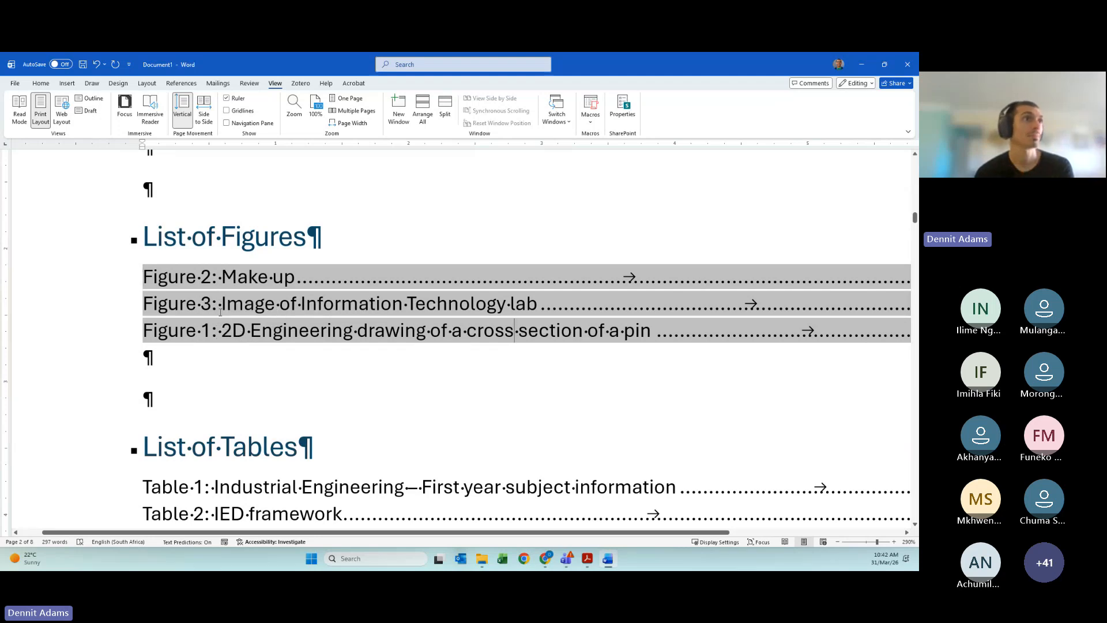
Check the order, figure numbers and page numbers of the entries in the updated List of Figures
drag(292, 532, 355, 537)
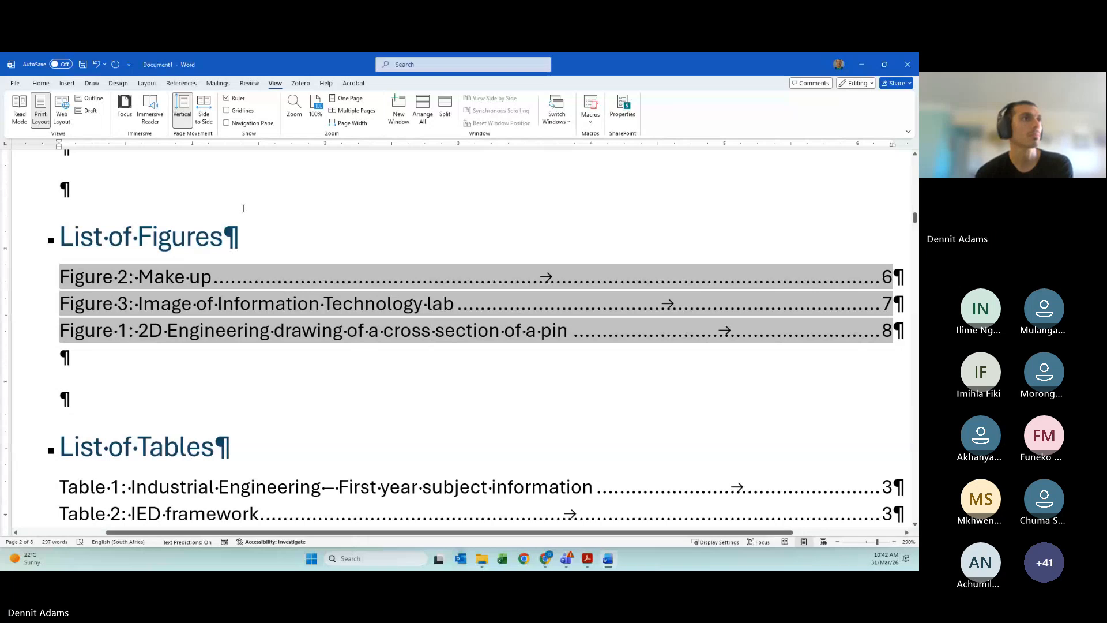
click(84, 267)
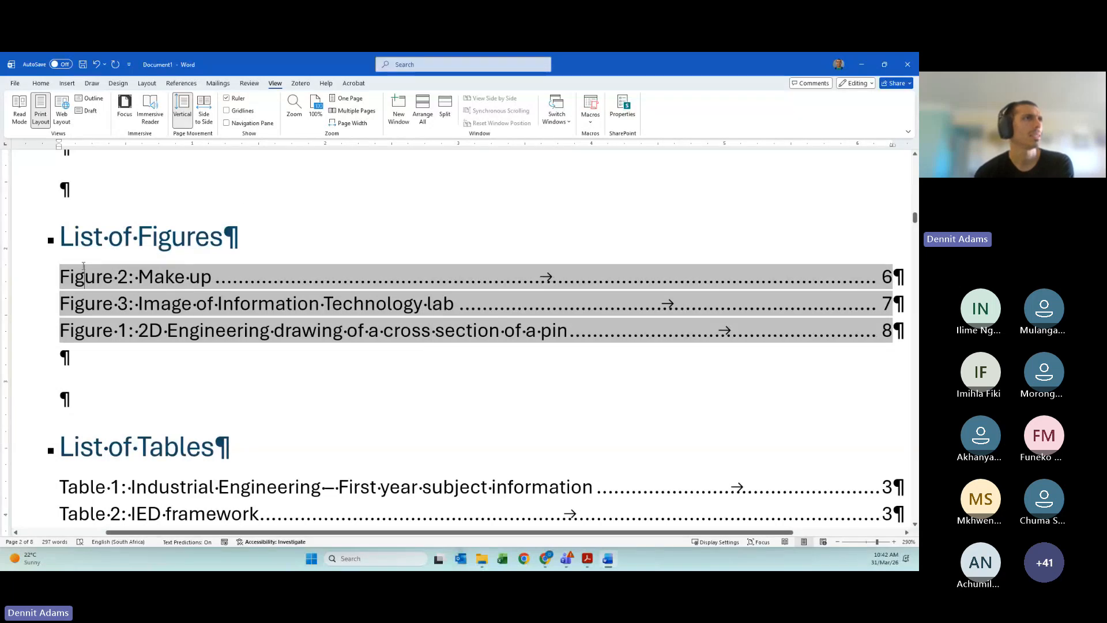
click(118, 275)
drag(123, 278, 120, 330)
click(122, 278)
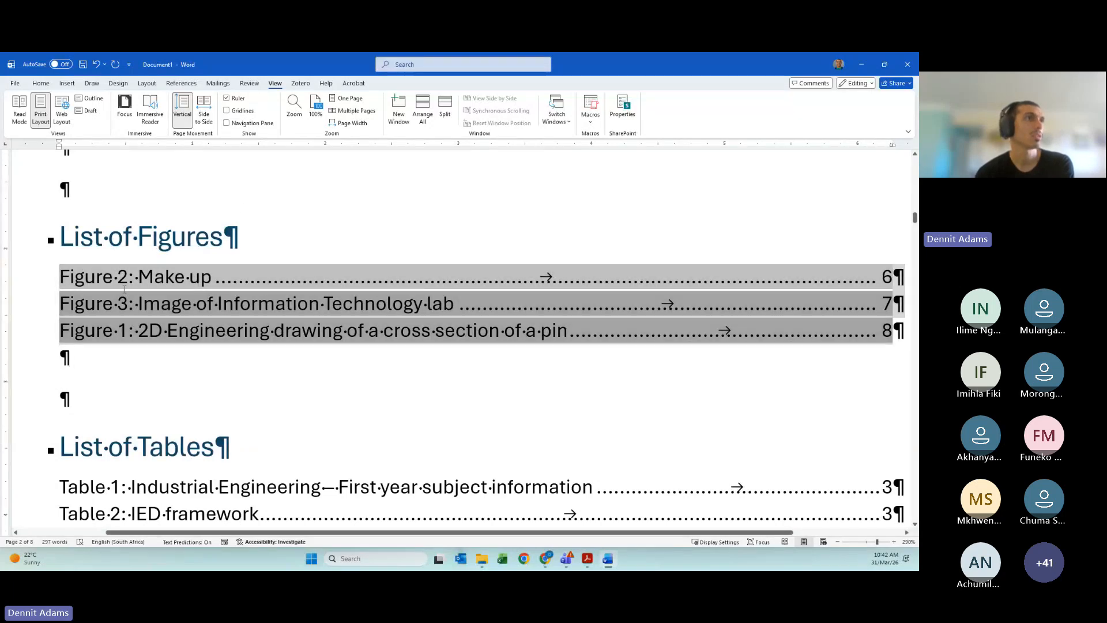
double_click(130, 281)
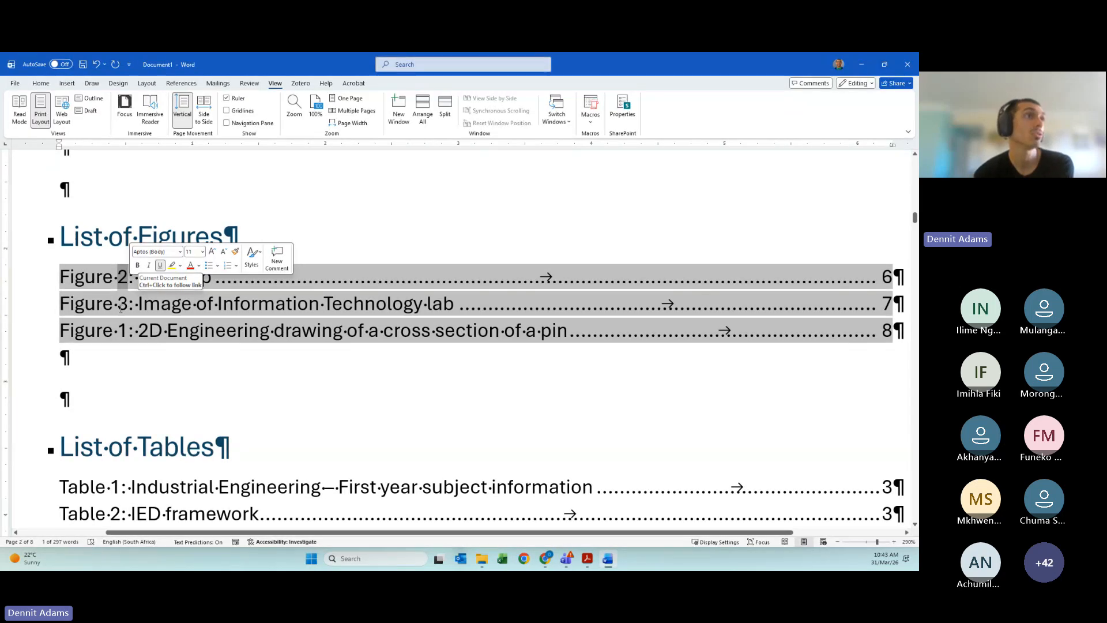
click(127, 331)
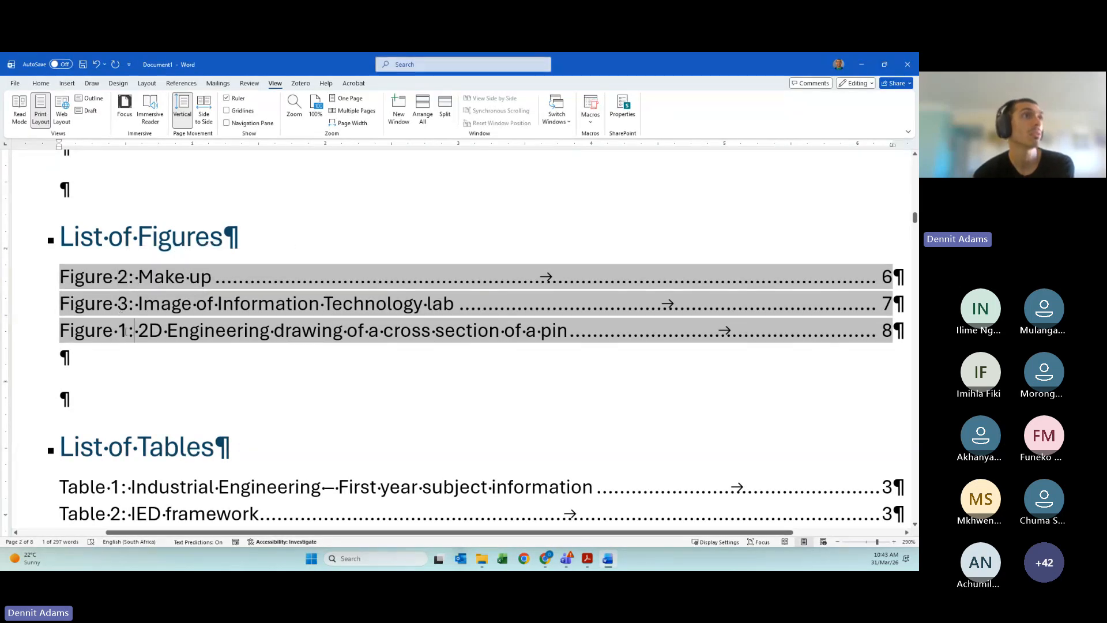
Update the List of Figures again with the page numbers only option
right_click(90, 274)
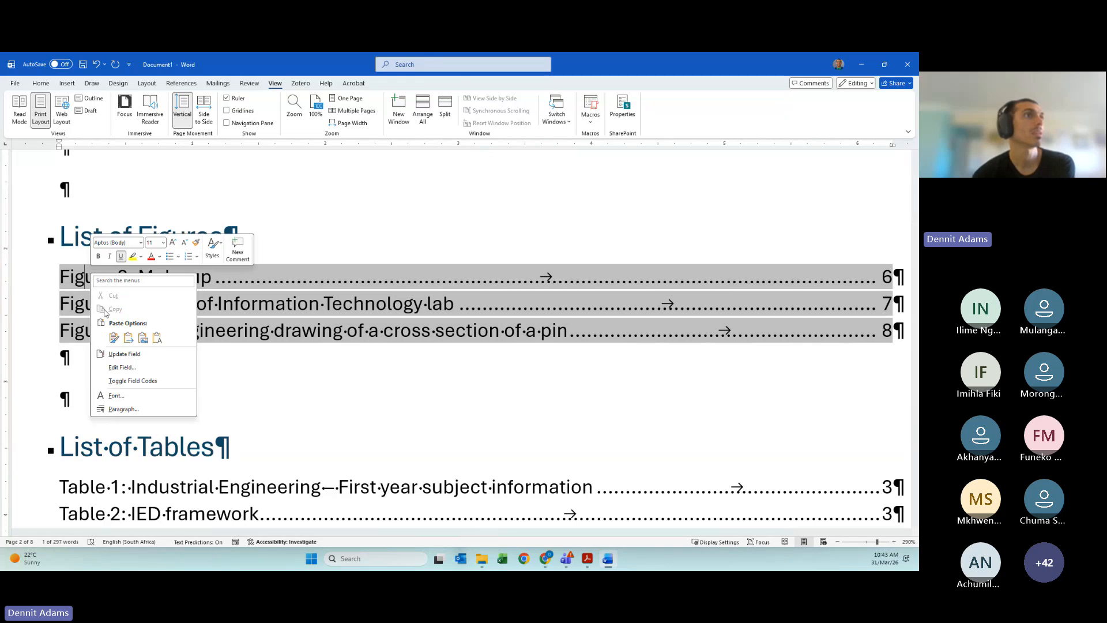
click(128, 357)
click(458, 320)
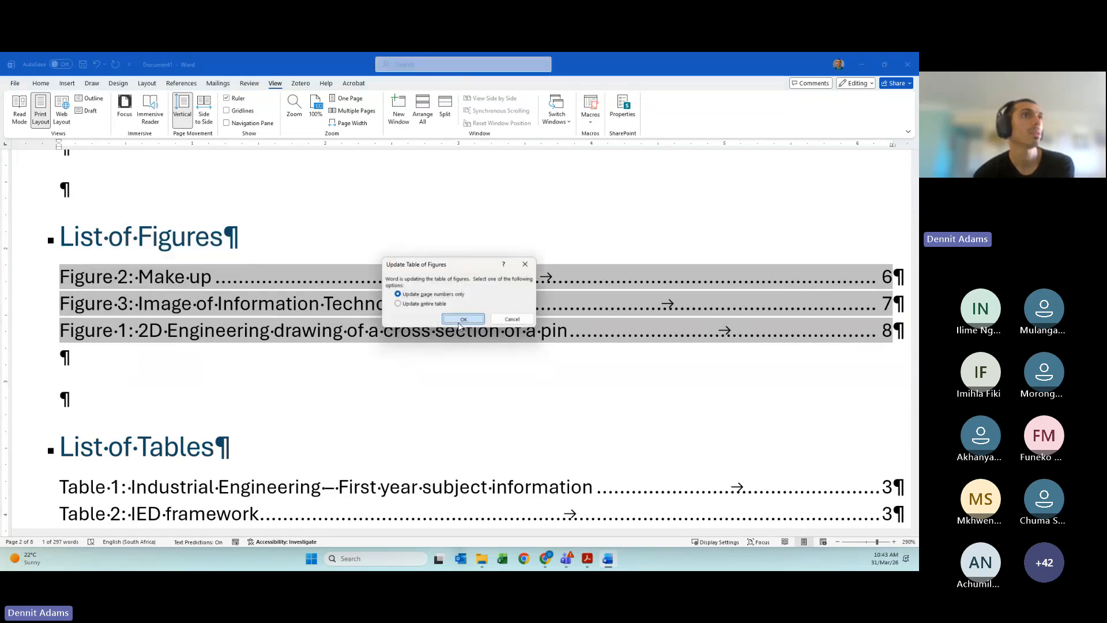
Follow the 2D Engineering drawing entry in the List of Figures to its caption and update the caption's figure number field
scroll(98, 281, down, 2)
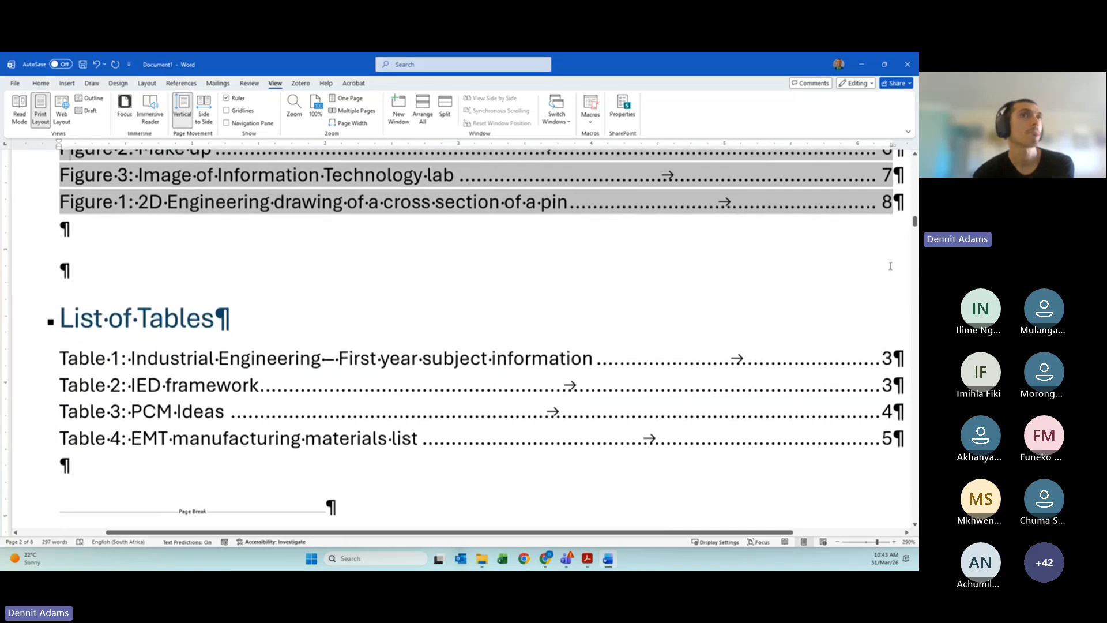
mouse_move(915, 222)
mouse_down()
mouse_move(906, 360)
mouse_move(913, 223)
mouse_up()
scroll(222, 380, up, 3)
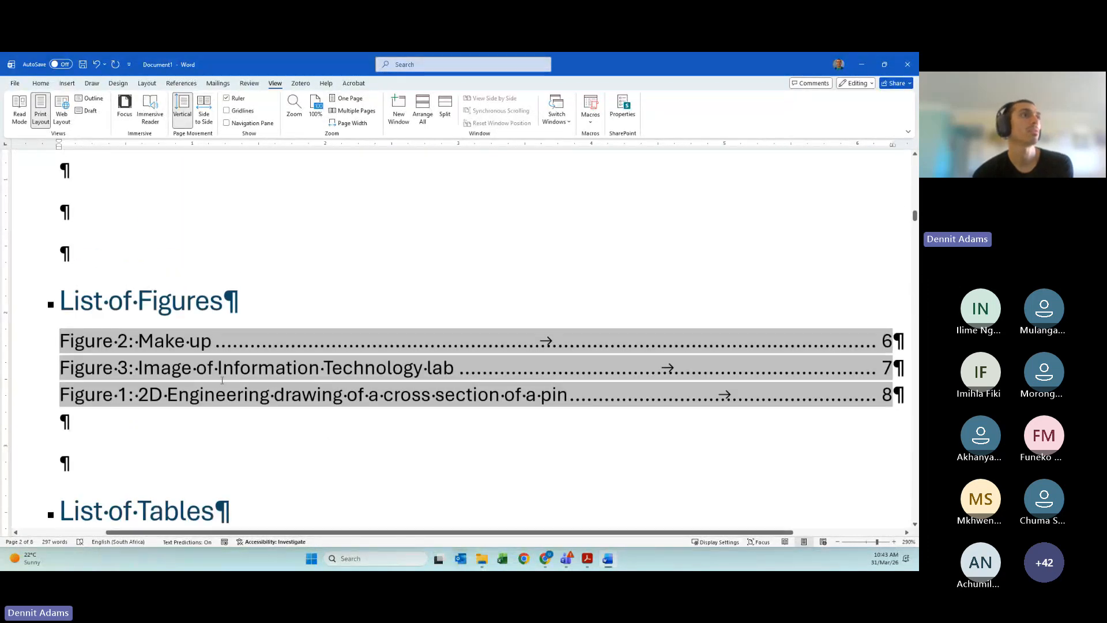
ctrl+click(106, 401)
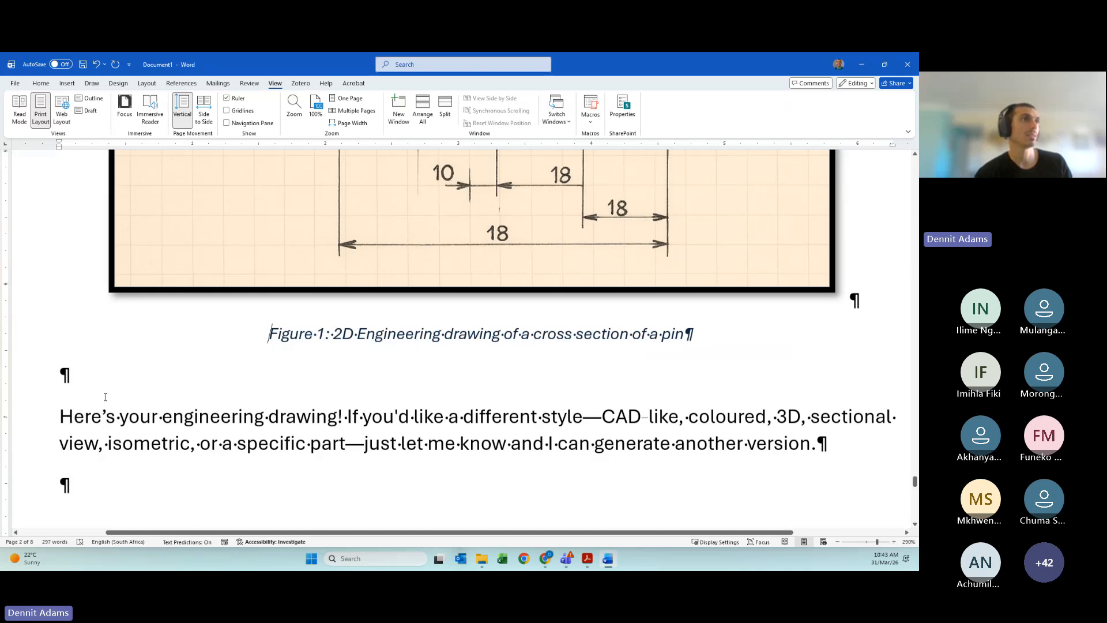
scroll(299, 429, down, 2)
scroll(298, 429, up, 3)
click(300, 416)
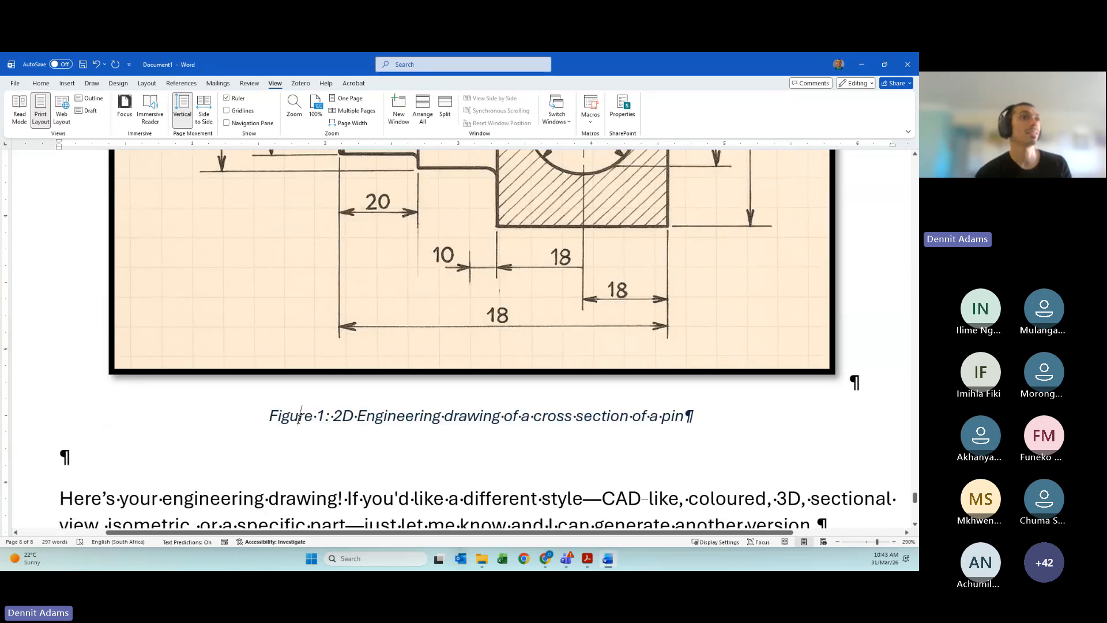
click(316, 416)
right_click(320, 415)
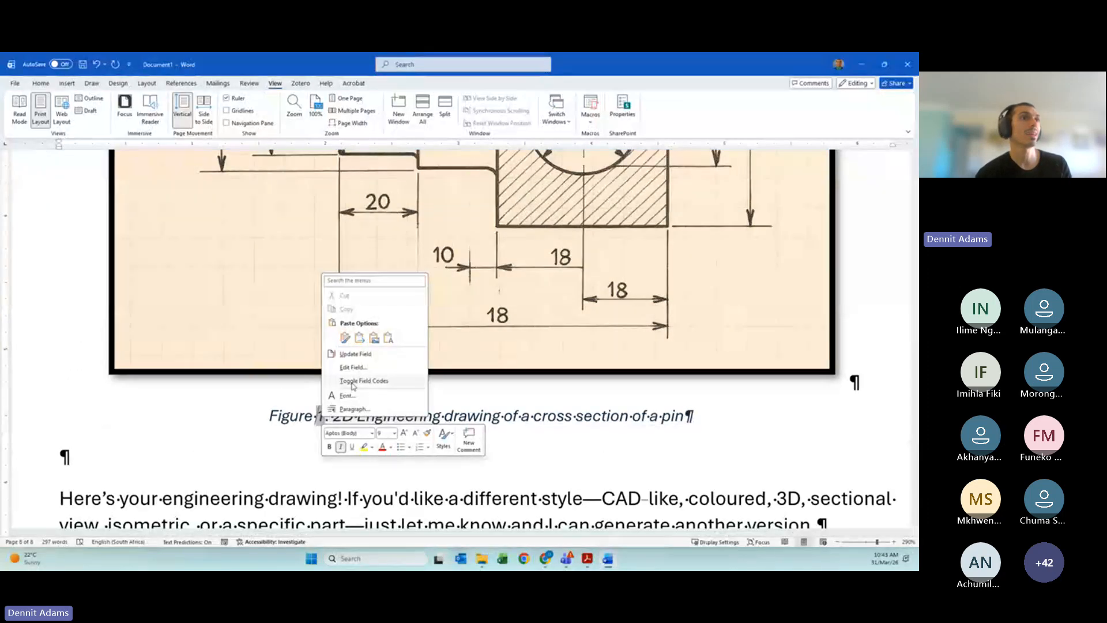
click(363, 357)
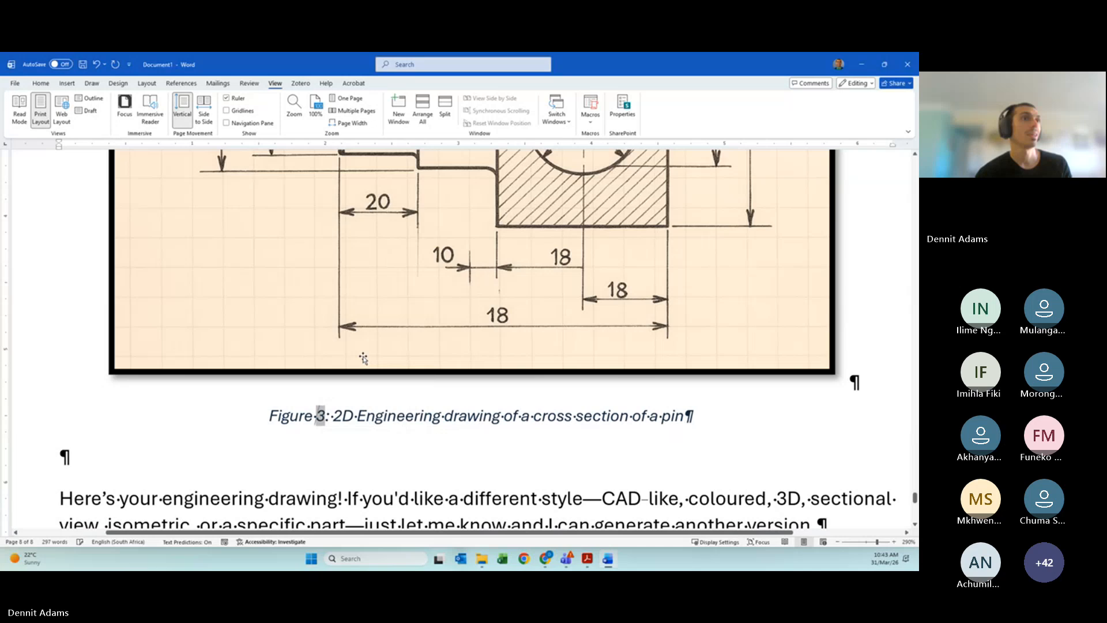
click(329, 416)
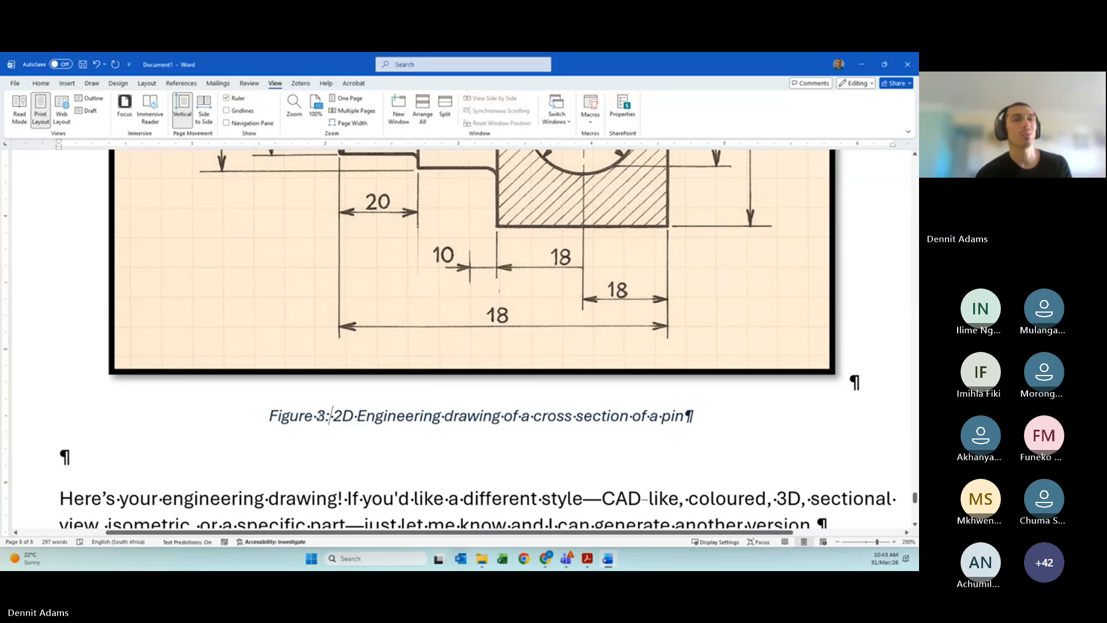